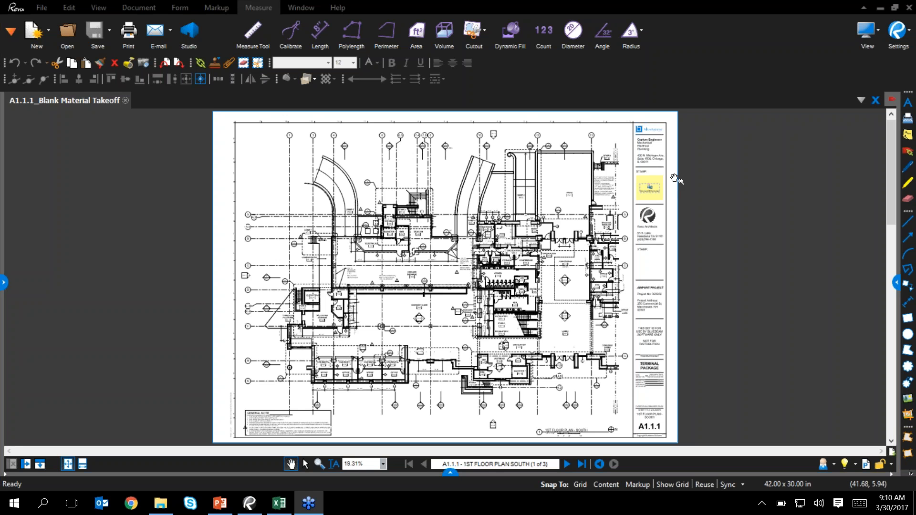
- Locate the Advanced Materials.bpx attachment in the title block's stamp area and check the list of available profiles
{"action": "scroll", "coordinate": [666, 191], "scroll_direction": "up", "scroll_amount": 3}
{"action": "scroll", "coordinate": [665, 190], "scroll_direction": "up", "scroll_amount": 5}
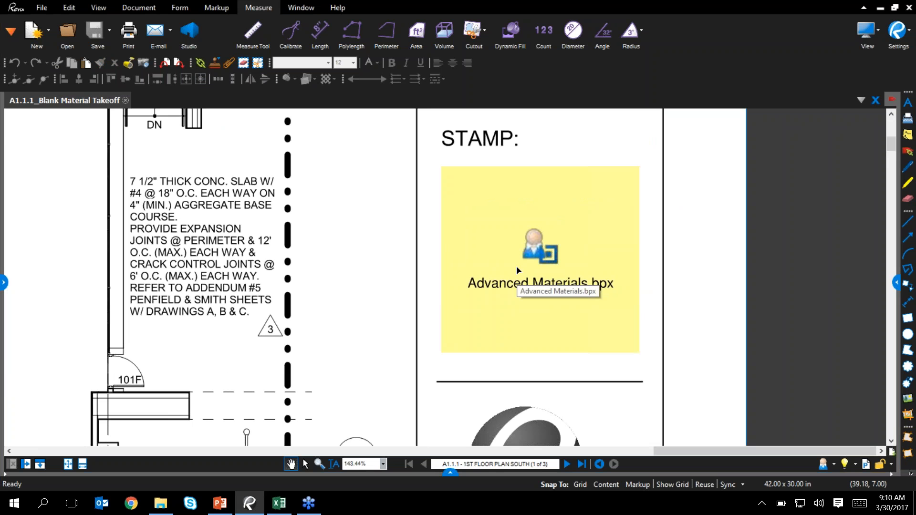
{"action": "left_click", "coordinate": [519, 263]}
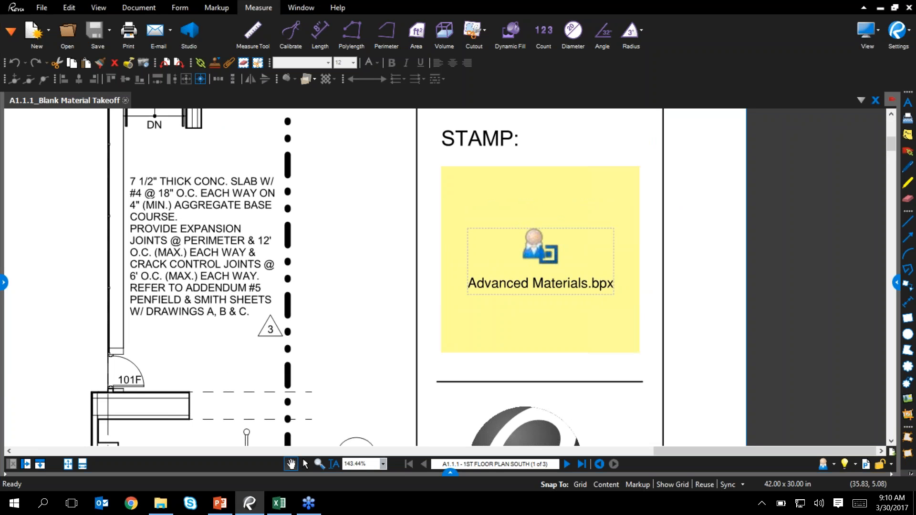
{"action": "left_click", "coordinate": [95, 10]}
{"action": "left_click", "coordinate": [322, 31]}
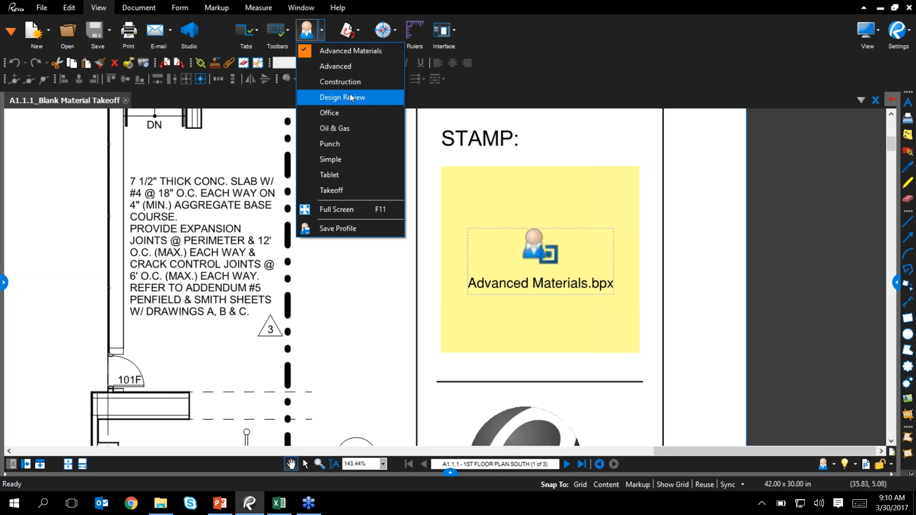
{"action": "left_click", "coordinate": [486, 34]}
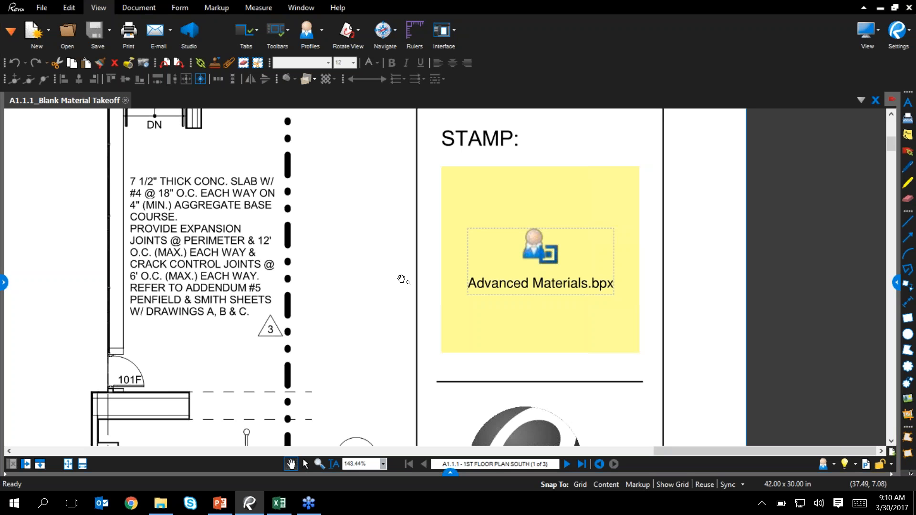
- Bring up the open prompt for the Advanced Materials.bpx attachment, cancel it, and check the Advanced Materials profile in the profile list
{"action": "double_click", "coordinate": [537, 258]}
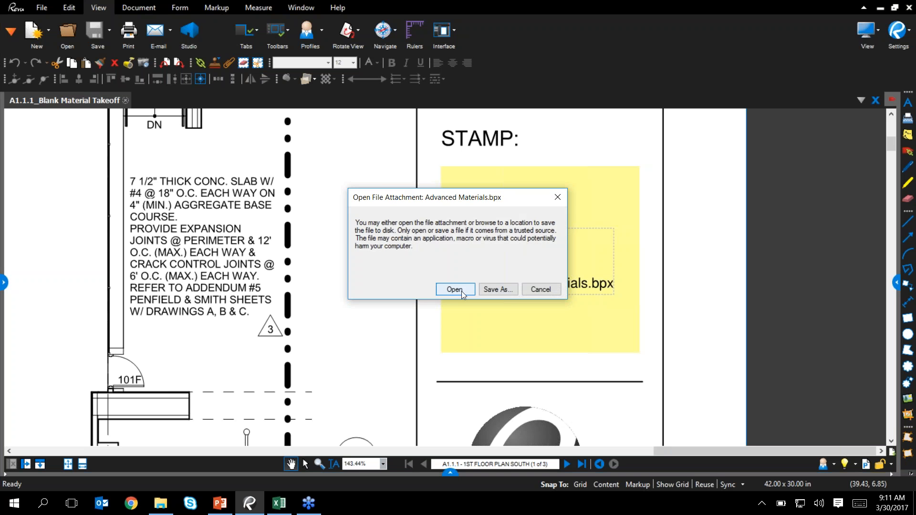
{"action": "left_click", "coordinate": [539, 293]}
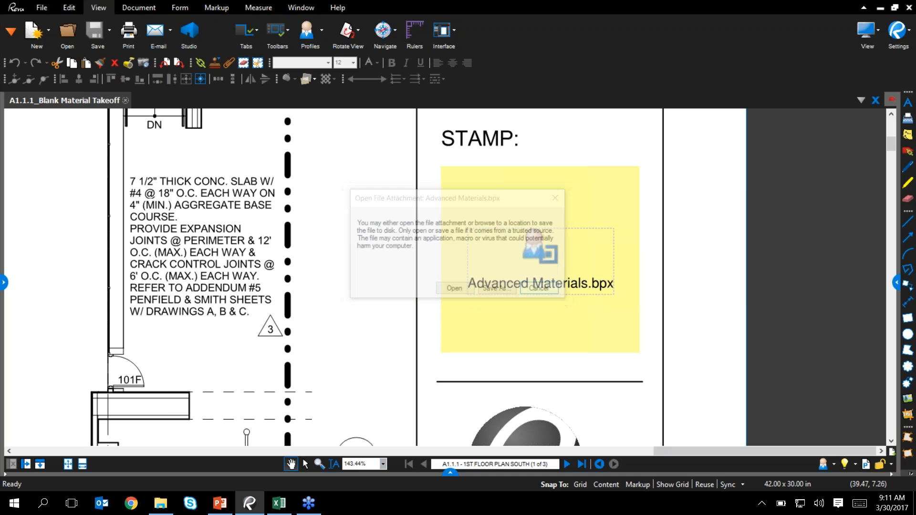
{"action": "left_click", "coordinate": [322, 39]}
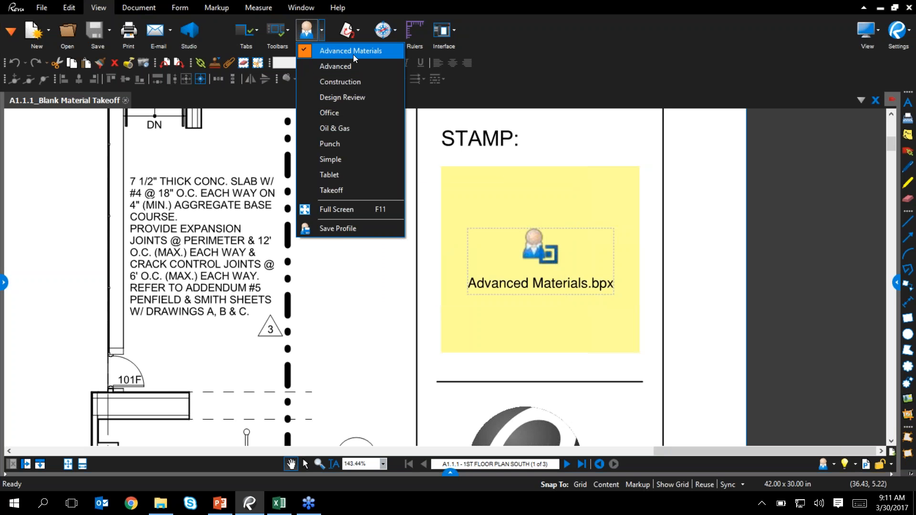
{"action": "left_click", "coordinate": [636, 206]}
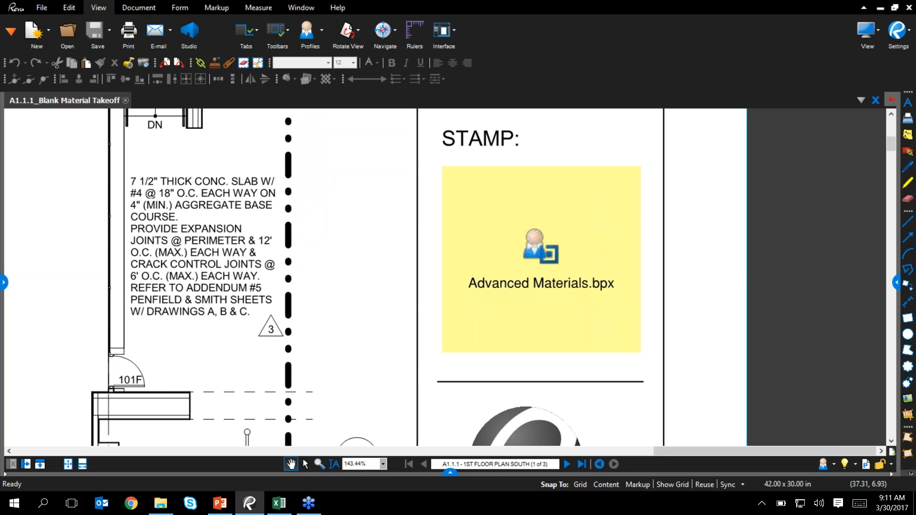
{"action": "key", "text": "ctrl+9"}
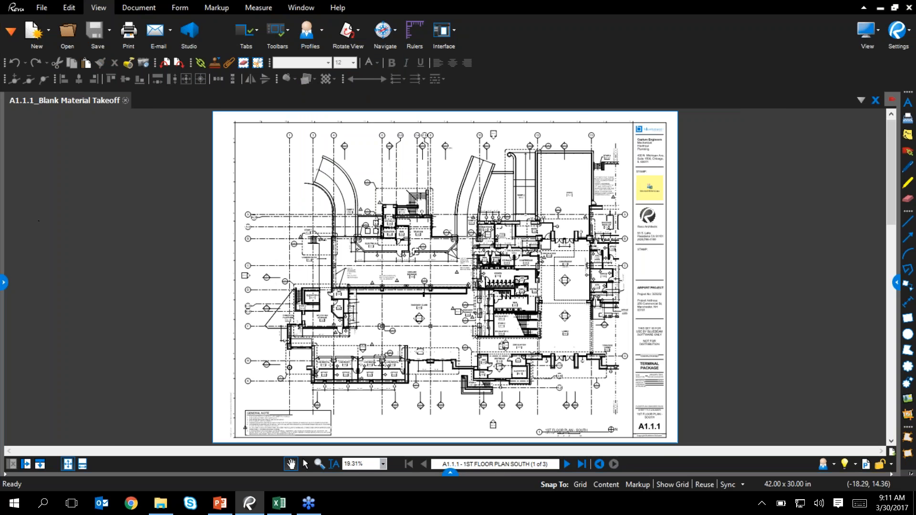
- Review the tools in the Advanced Materials Takeoff tool set with its panel widened, and hide the panel again
{"action": "left_click", "coordinate": [3, 283]}
{"action": "left_click_drag", "start_coordinate": [108, 281], "coordinate": [265, 284]}
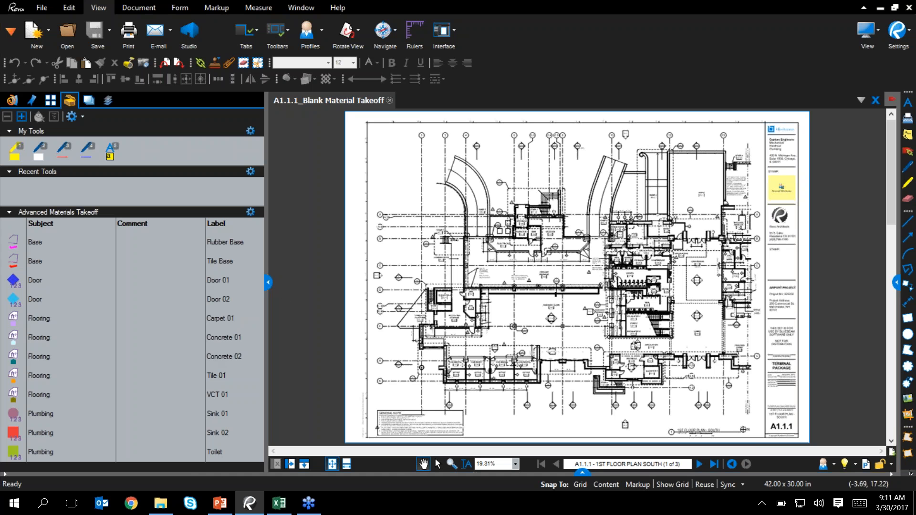
{"action": "left_click", "coordinate": [268, 282]}
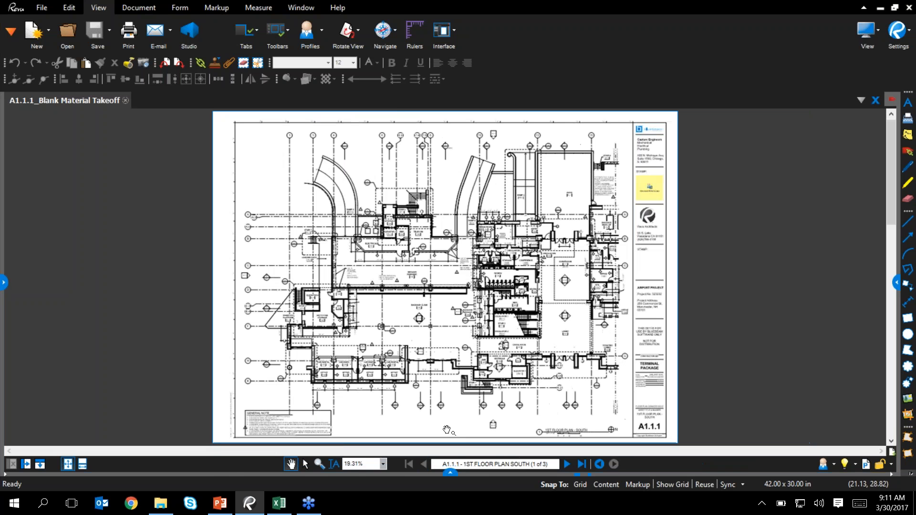
- Examine the choice items, subjects and numbers defined for the Material custom column of the markups list, and leave without changes
{"action": "left_click", "coordinate": [450, 473]}
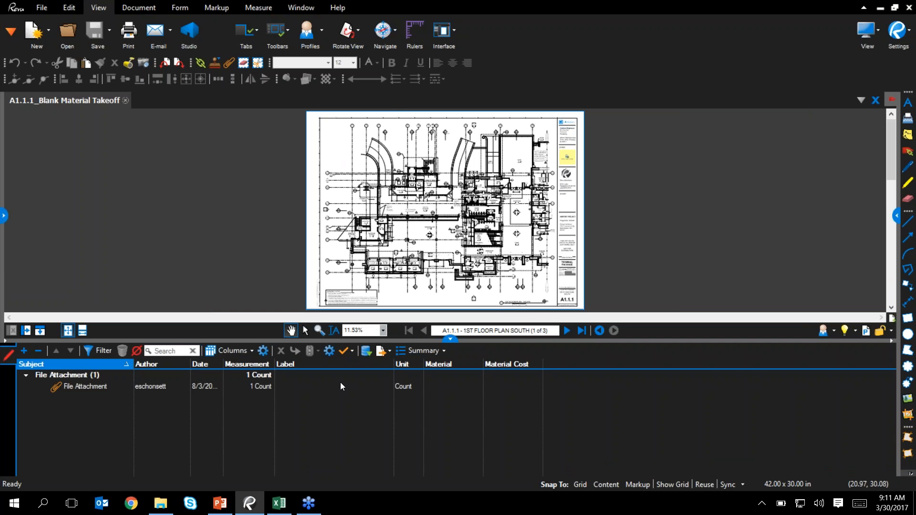
{"action": "left_click", "coordinate": [263, 351]}
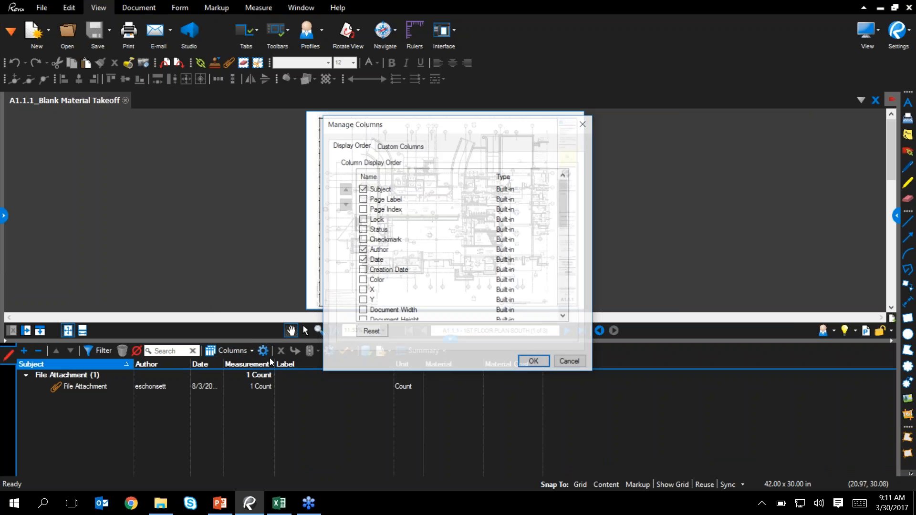
{"action": "left_click", "coordinate": [403, 143]}
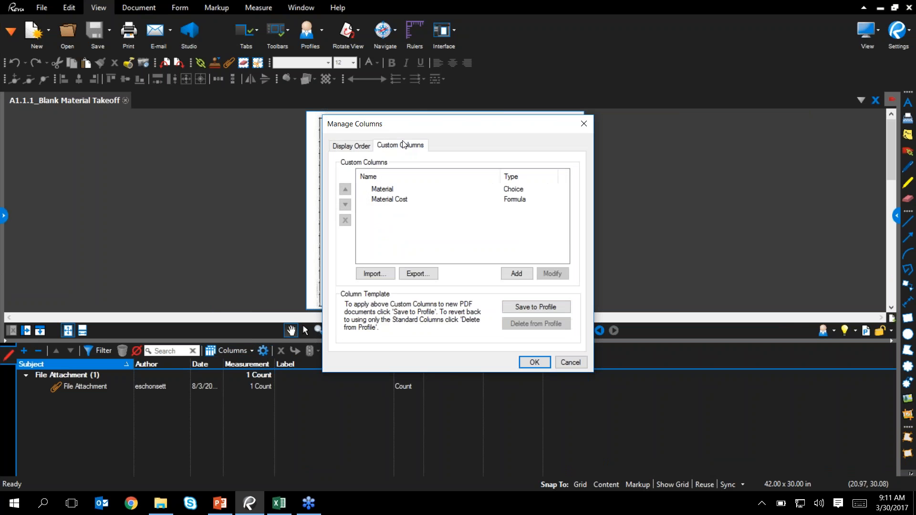
{"action": "left_click", "coordinate": [412, 189]}
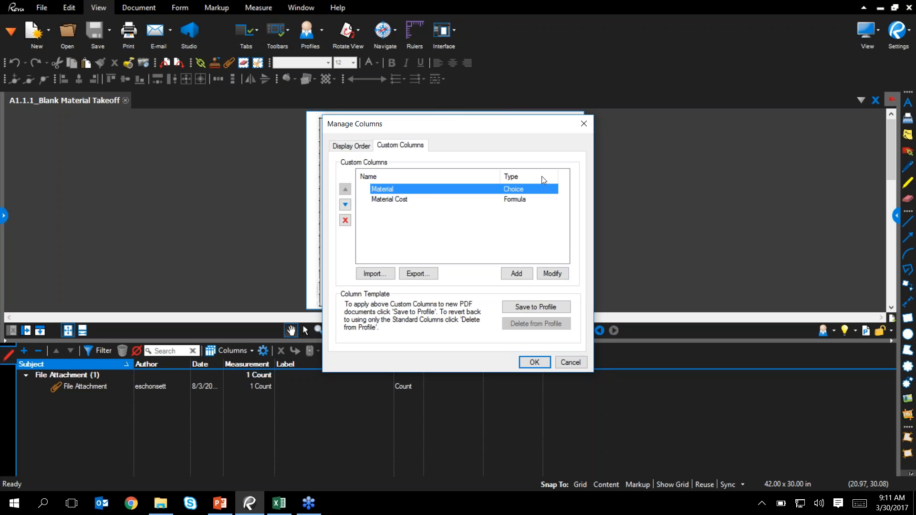
{"action": "left_click", "coordinate": [552, 273]}
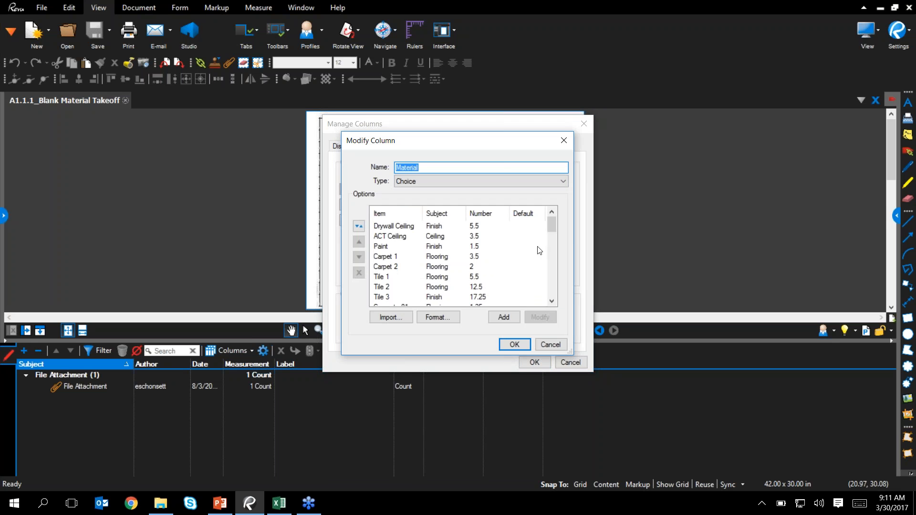
{"action": "left_click_drag", "start_coordinate": [554, 227], "coordinate": [560, 242]}
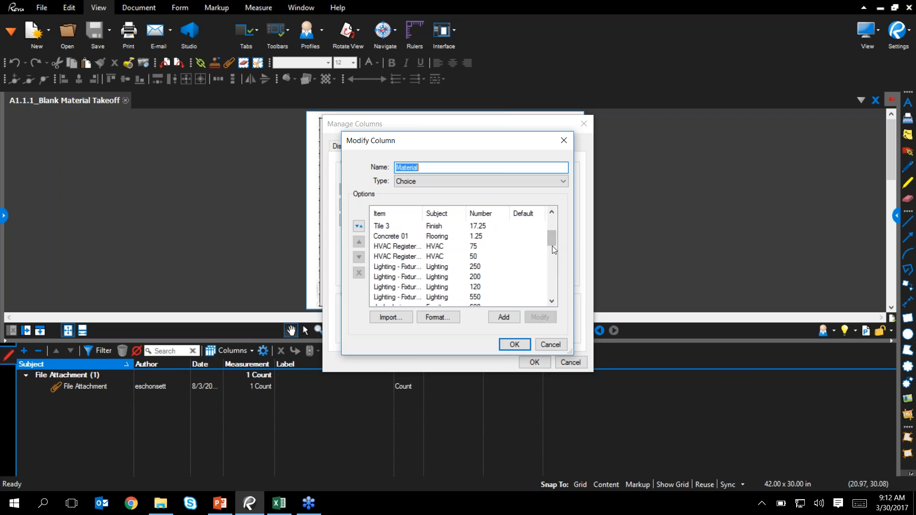
{"action": "left_click_drag", "start_coordinate": [553, 245], "coordinate": [564, 213]}
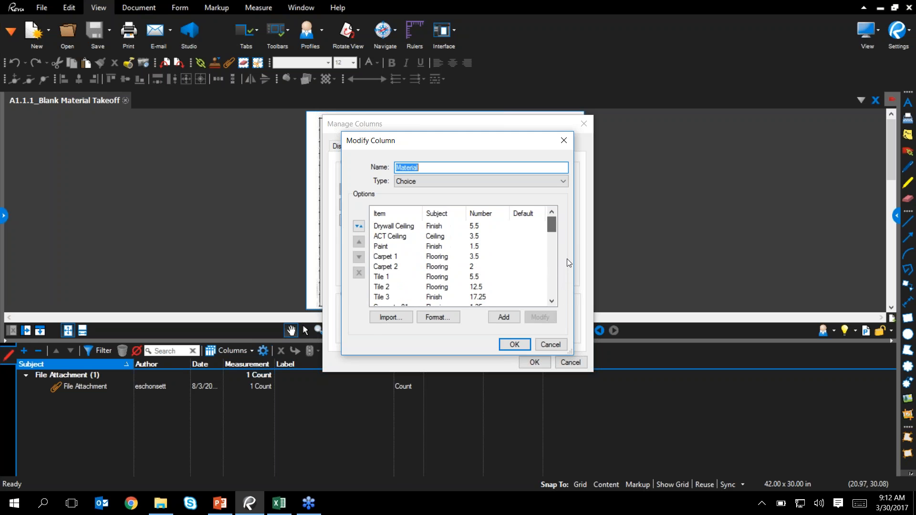
{"action": "left_click", "coordinate": [556, 344]}
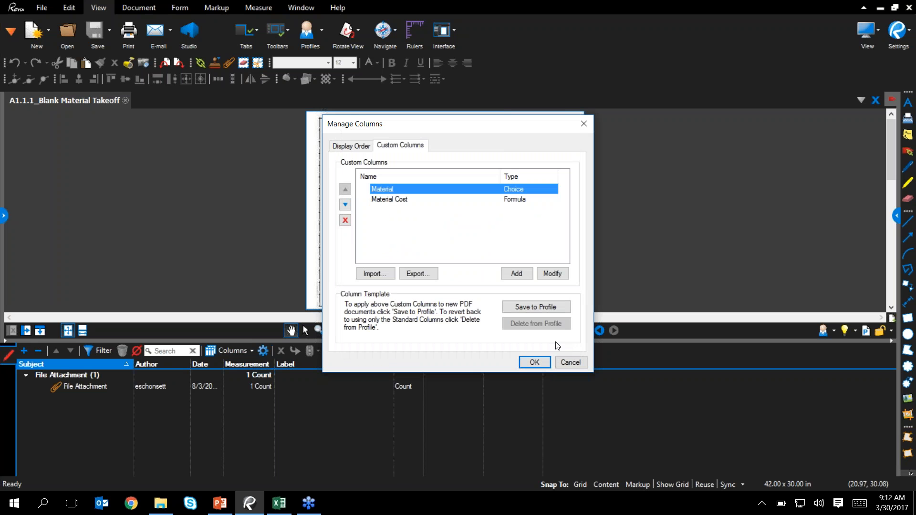
- Examine the expression and format options of the Material Cost custom column, cancel without changes, and hide the markups list
{"action": "left_click", "coordinate": [438, 203]}
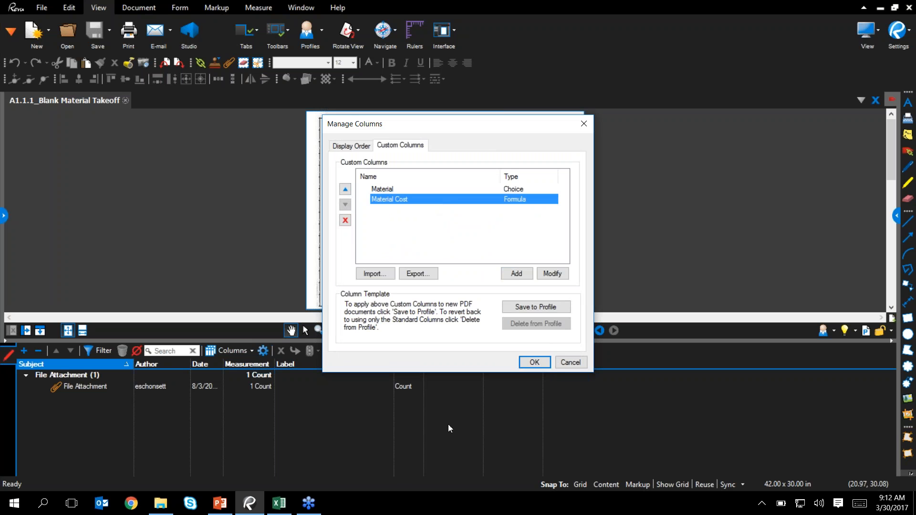
{"action": "left_click", "coordinate": [556, 276]}
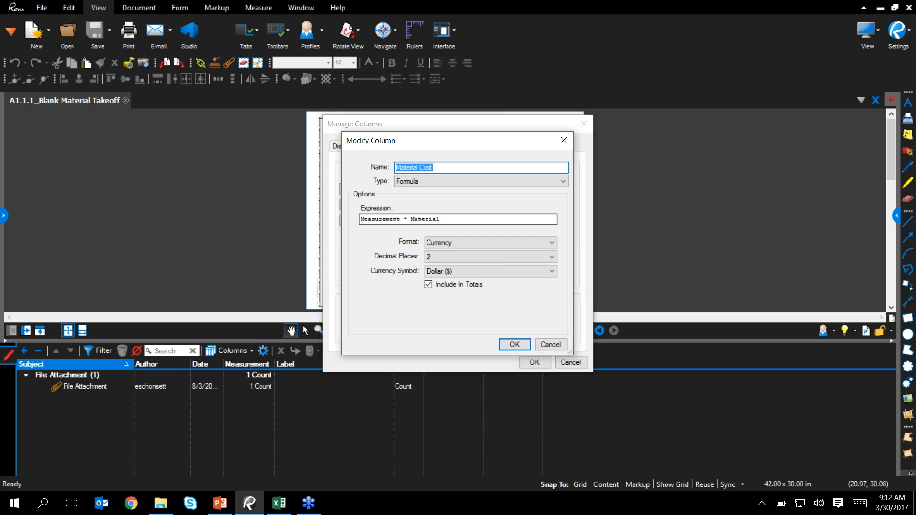
{"action": "left_click", "coordinate": [550, 345]}
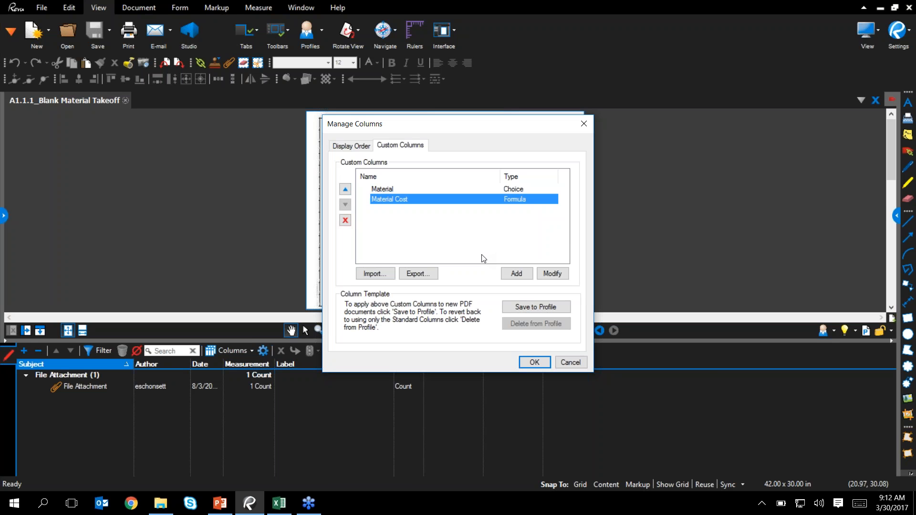
{"action": "left_click", "coordinate": [580, 363]}
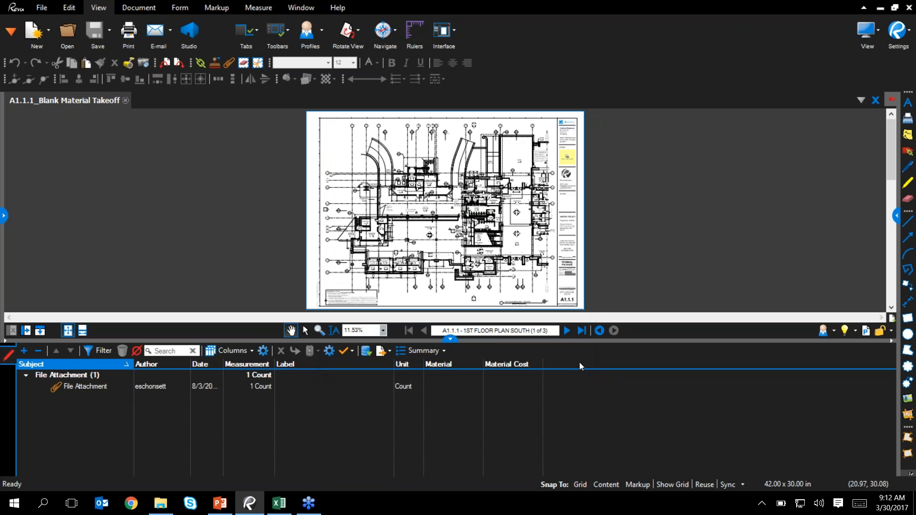
{"action": "left_click", "coordinate": [451, 339]}
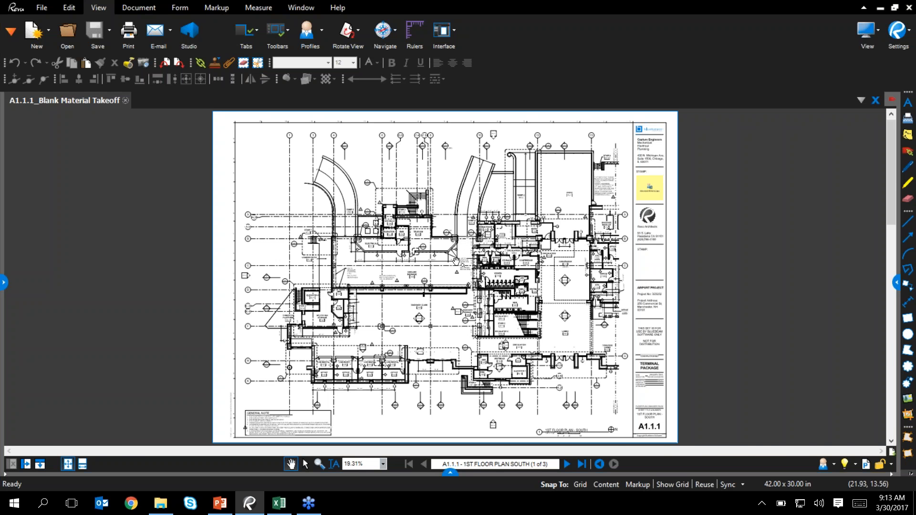
- Calibrate the page scale by picking both ends of the dimension line beside the vehicular guard rail note and entering 6'5"
{"action": "scroll", "coordinate": [449, 254], "scroll_direction": "up", "scroll_amount": 5}
{"action": "scroll", "coordinate": [450, 254], "scroll_direction": "up", "scroll_amount": 1}
{"action": "left_click_drag", "start_coordinate": [450, 256], "coordinate": [446, 331]}
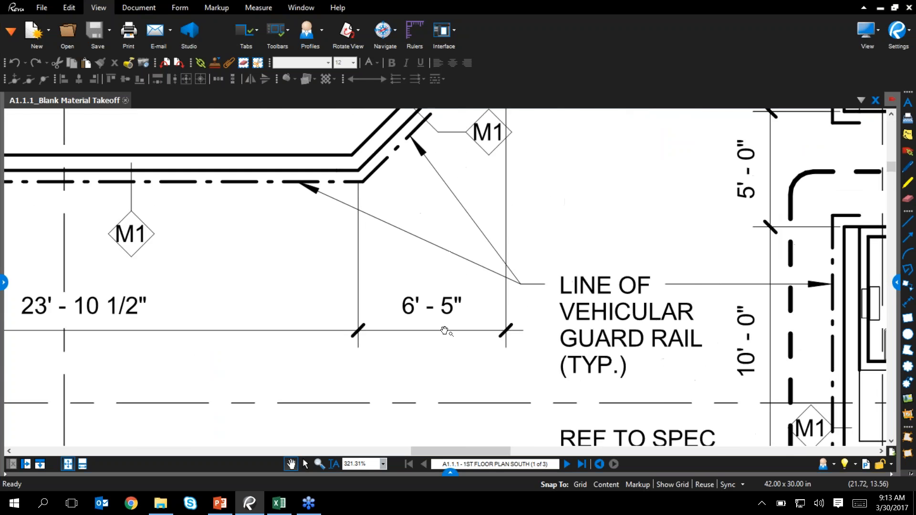
{"action": "scroll", "coordinate": [446, 331], "scroll_direction": "up", "scroll_amount": 1}
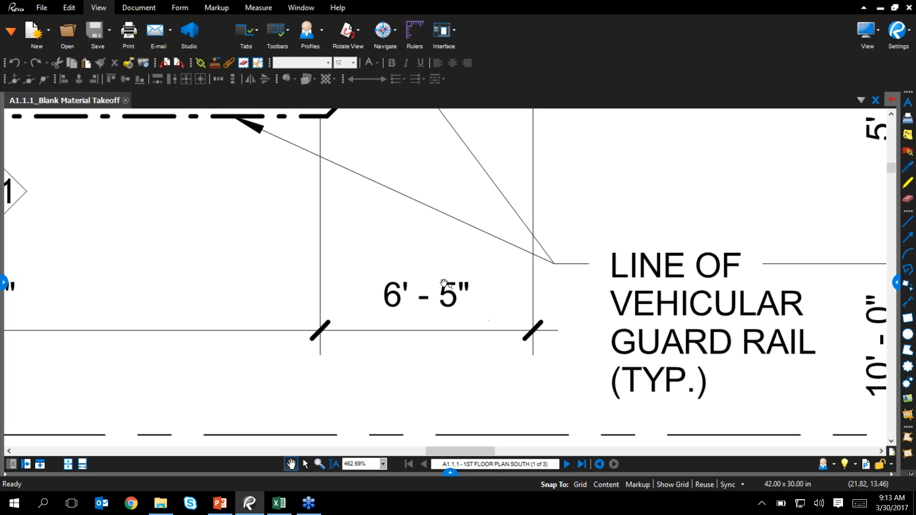
{"action": "left_click", "coordinate": [253, 8]}
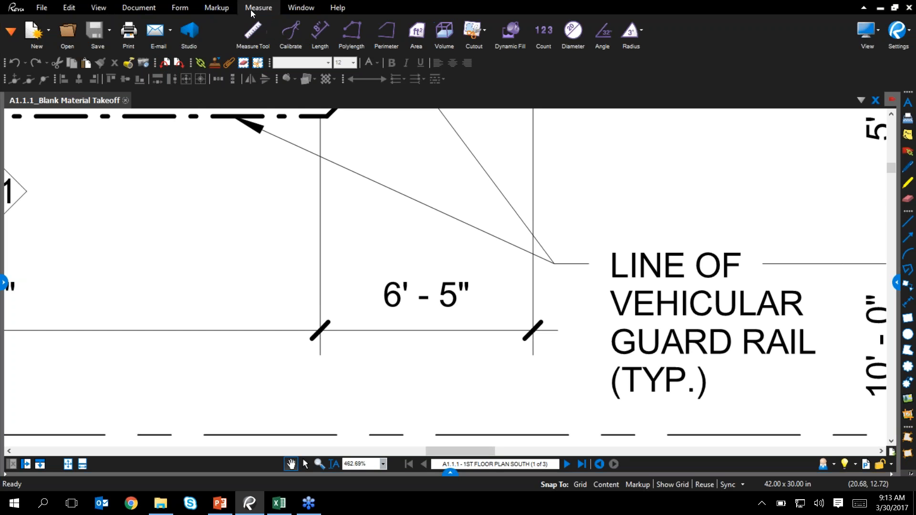
{"action": "left_click", "coordinate": [292, 34]}
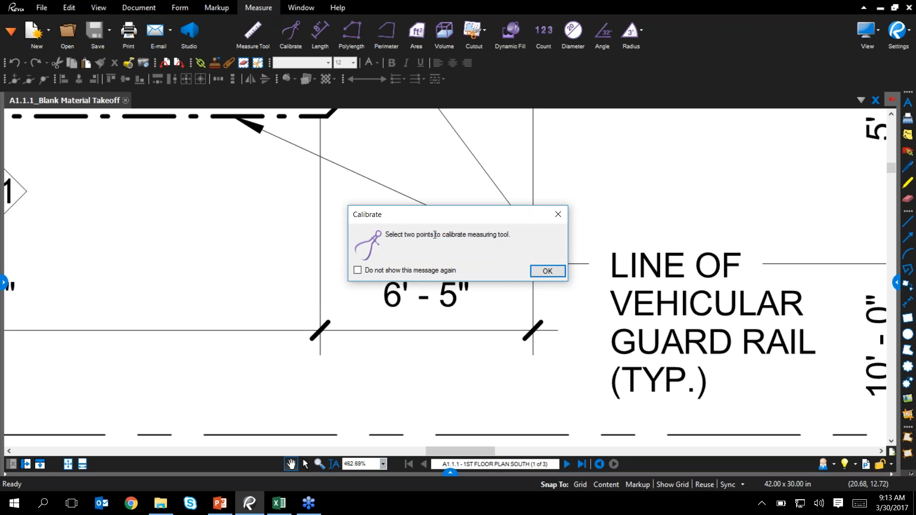
{"action": "left_click", "coordinate": [548, 271]}
{"action": "left_click_drag", "start_coordinate": [320, 330], "coordinate": [533, 331]}
{"action": "left_click_drag", "start_coordinate": [180, 57], "coordinate": [467, 159]}
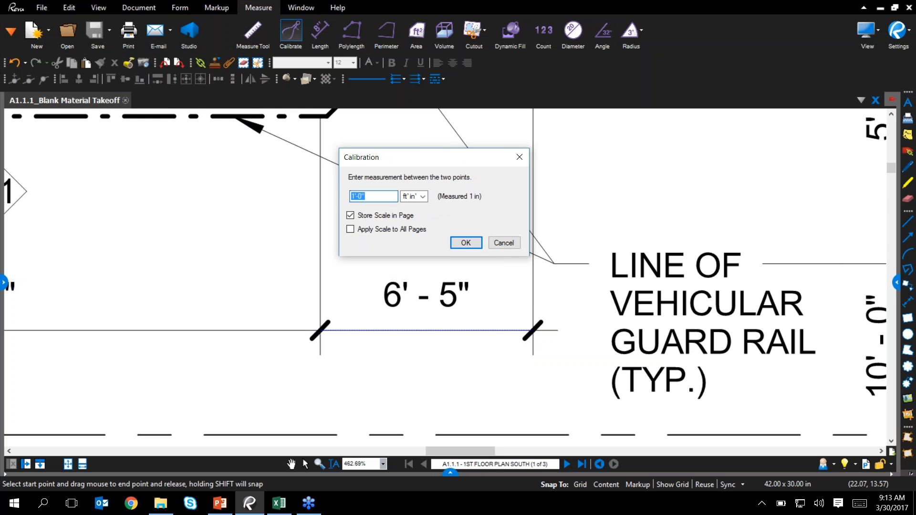
{"action": "type", "text": "6'5"}
{"action": "left_click", "coordinate": [392, 241]}
{"action": "left_click", "coordinate": [466, 242]}
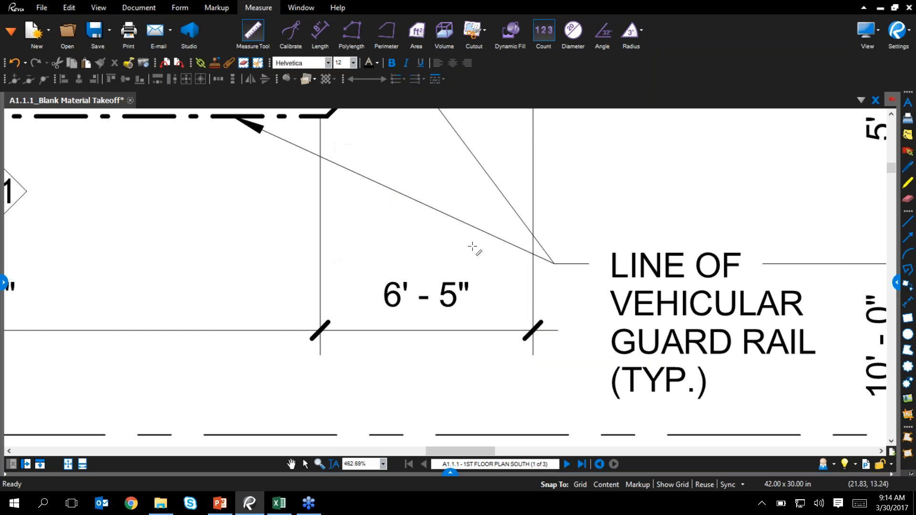
{"action": "key", "text": "Escape"}
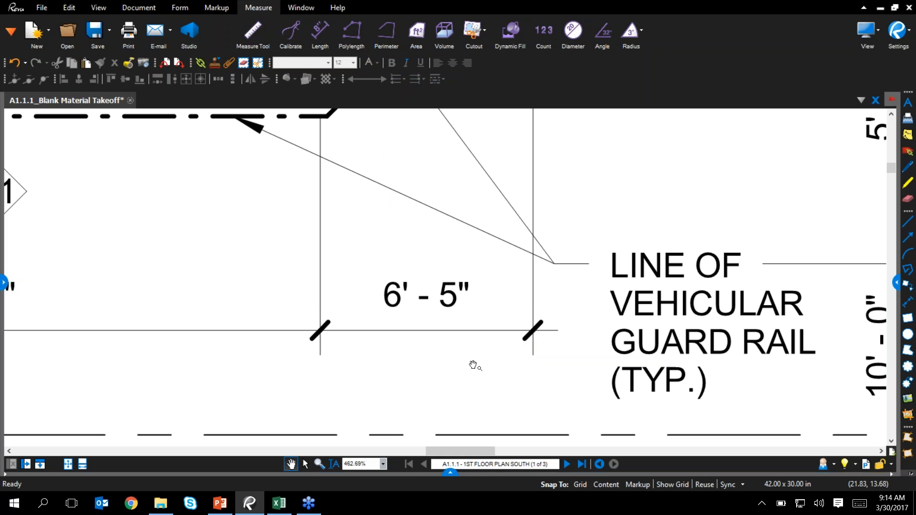
- Add a length measurement between the two extension lines of the calibrated dimension to verify the scale, and select that measurement
{"action": "left_click", "coordinate": [320, 31]}
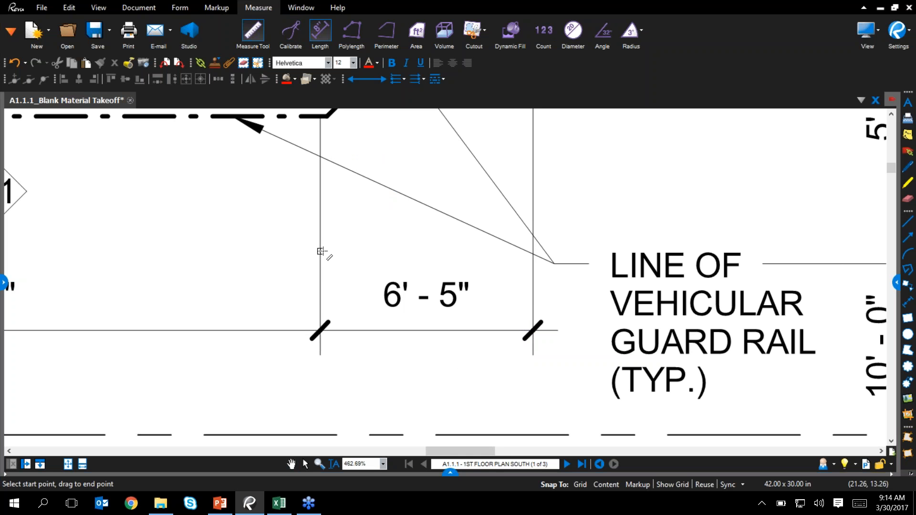
{"action": "left_click_drag", "start_coordinate": [321, 251], "coordinate": [533, 252]}
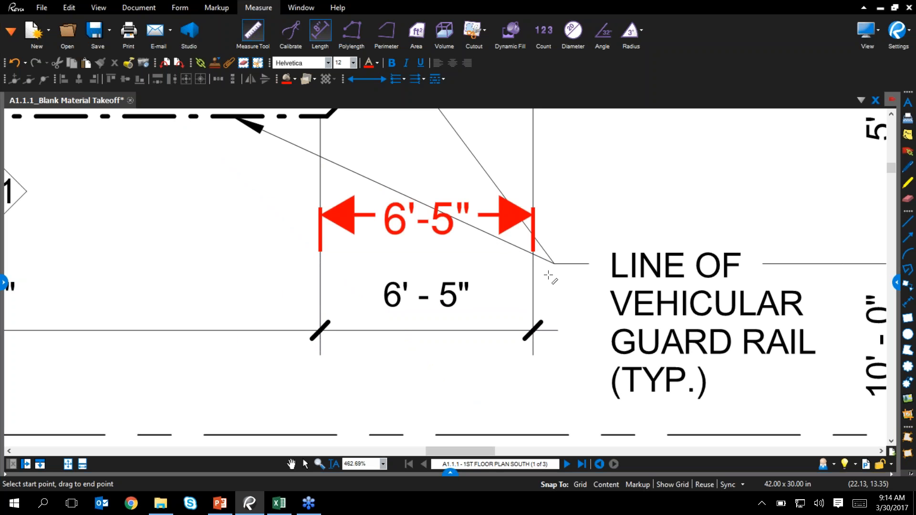
{"action": "key", "text": "Escape"}
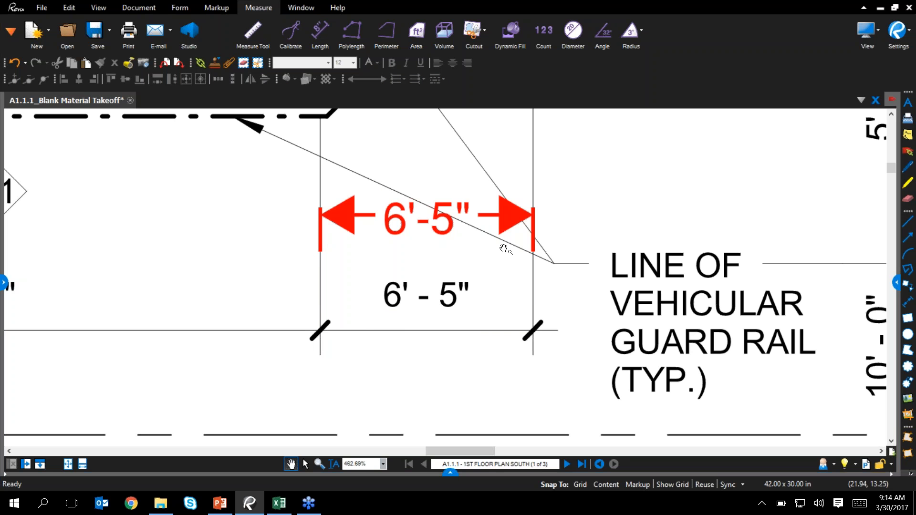
{"action": "key", "text": "v"}
{"action": "left_click", "coordinate": [508, 218]}
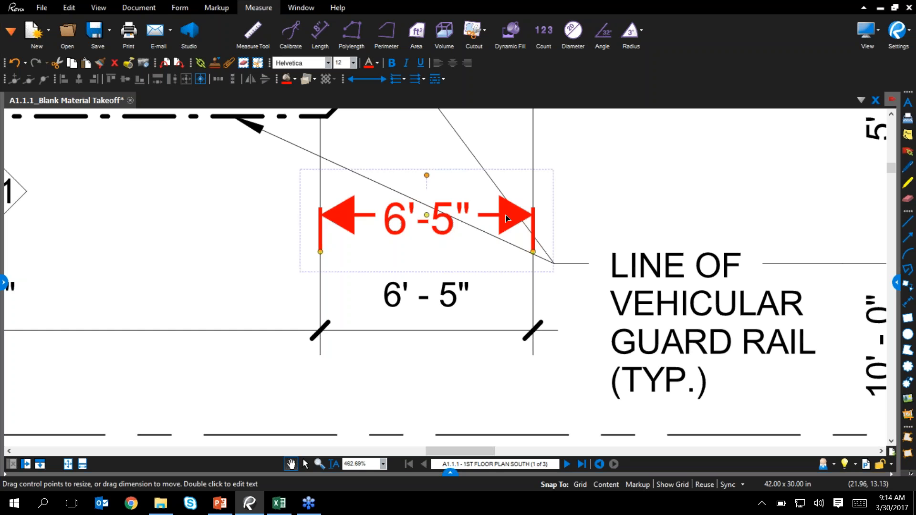
- Delete the length measurement used to check the scale above the dimension beside the vehicular guard rail note
{"action": "key", "text": "Delete"}
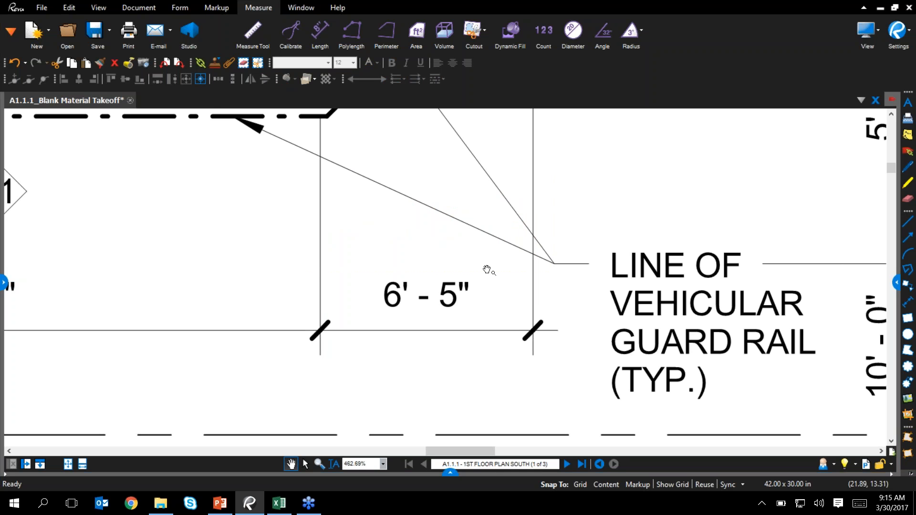
{"action": "key", "text": "ctrl+0"}
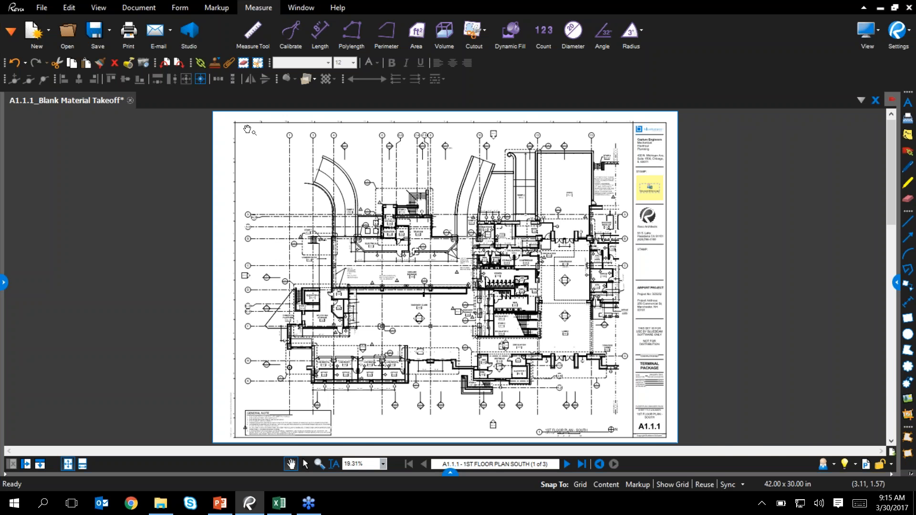
- Create a legend from the Advanced Materials Takeoff tool set and place it in the plan's upper-left corner, left of grid 1
{"action": "scroll", "coordinate": [272, 129], "scroll_direction": "up", "scroll_amount": 5}
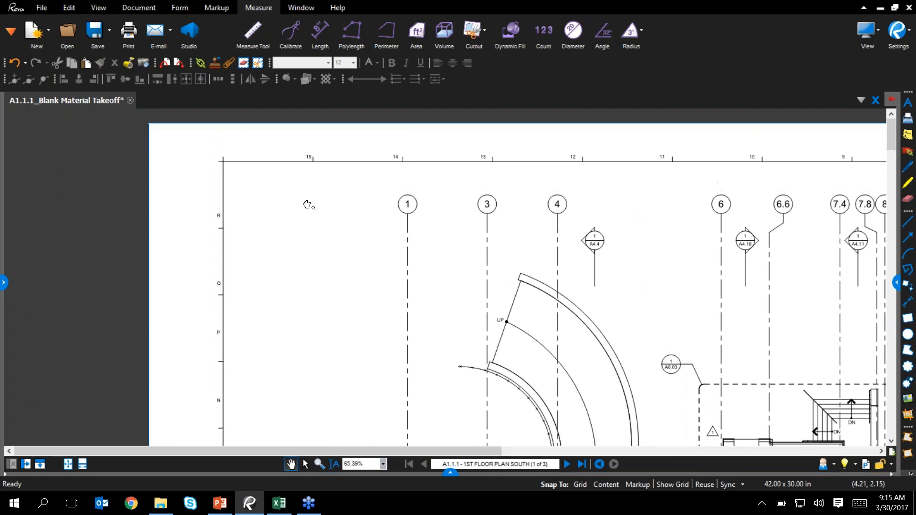
{"action": "left_click", "coordinate": [4, 282]}
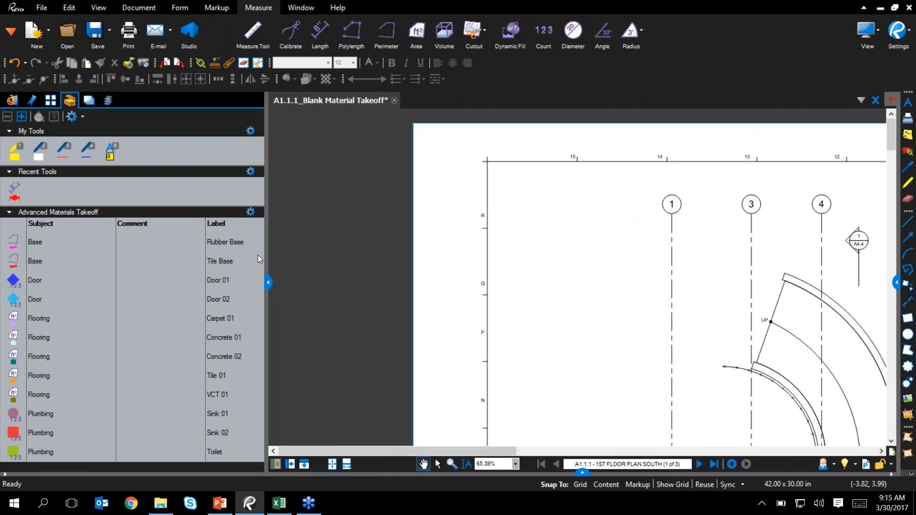
{"action": "left_click", "coordinate": [250, 212]}
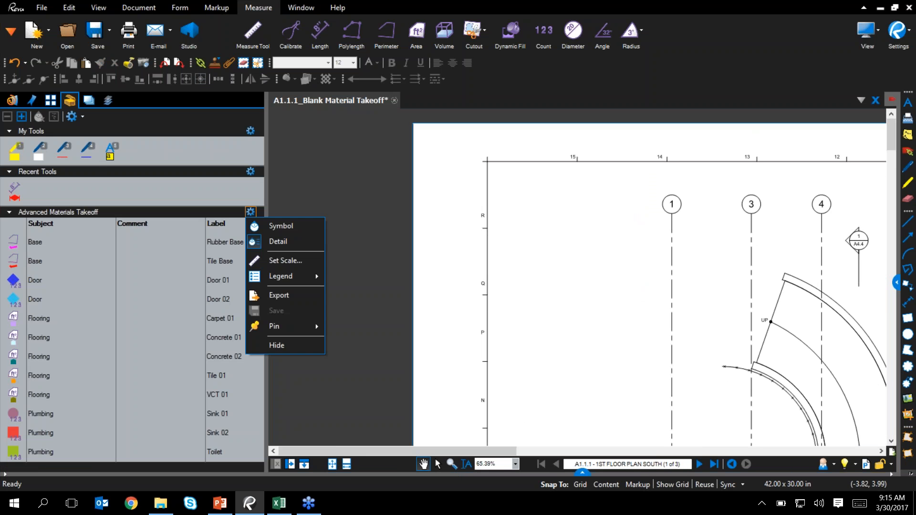
{"action": "mouse_move", "coordinate": [273, 275]}
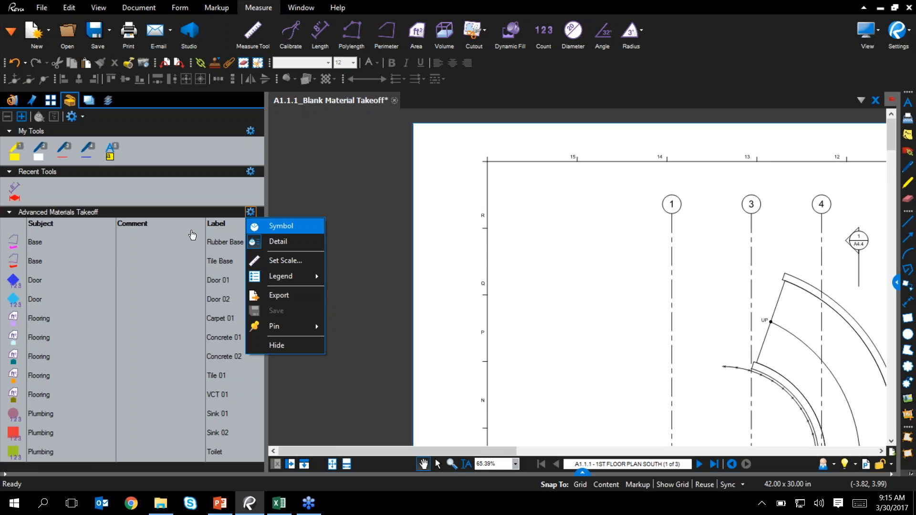
{"action": "left_click", "coordinate": [291, 187]}
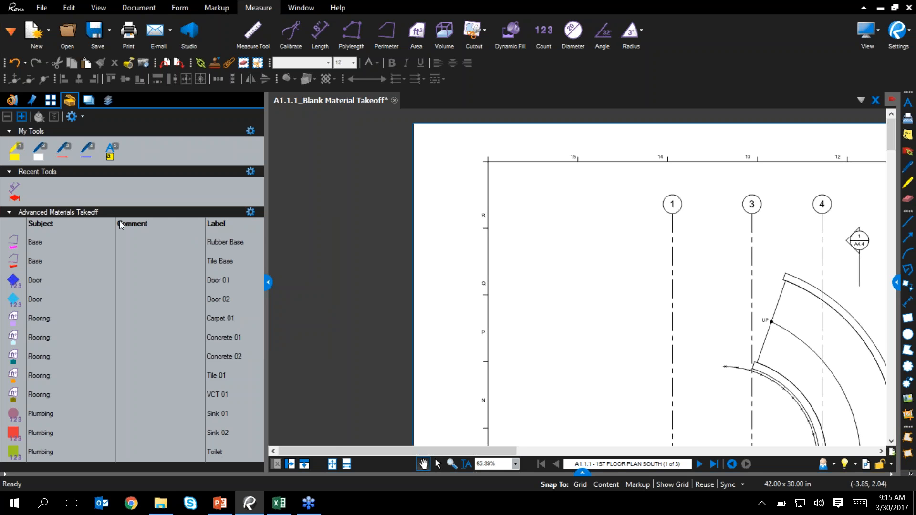
{"action": "left_click", "coordinate": [251, 212]}
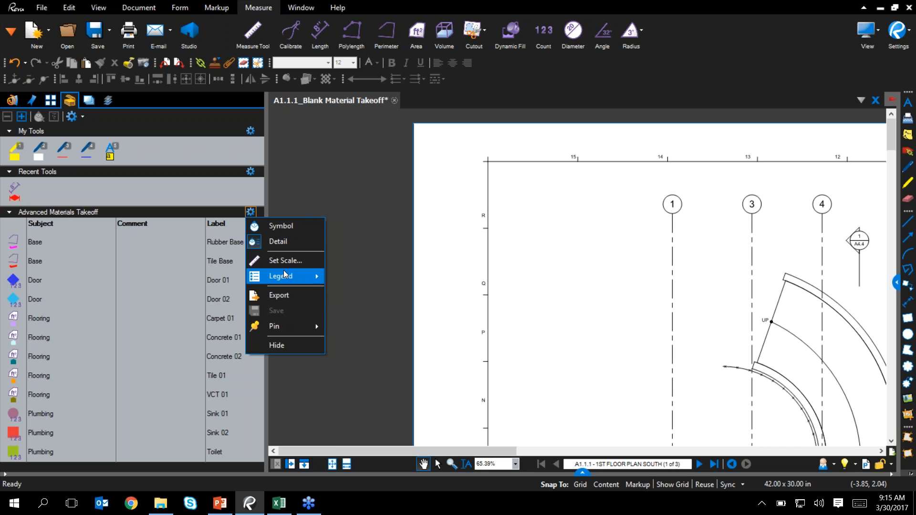
{"action": "mouse_move", "coordinate": [285, 274]}
{"action": "left_click", "coordinate": [376, 289]}
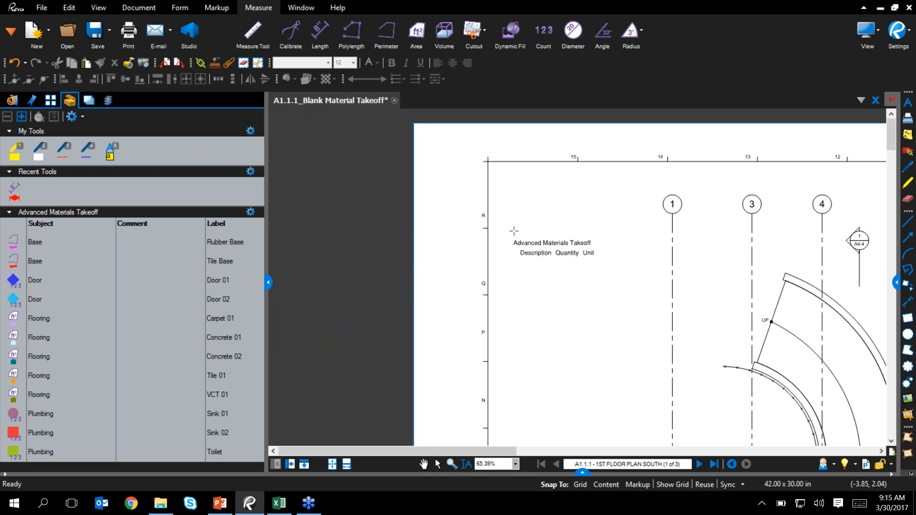
{"action": "left_click", "coordinate": [522, 204]}
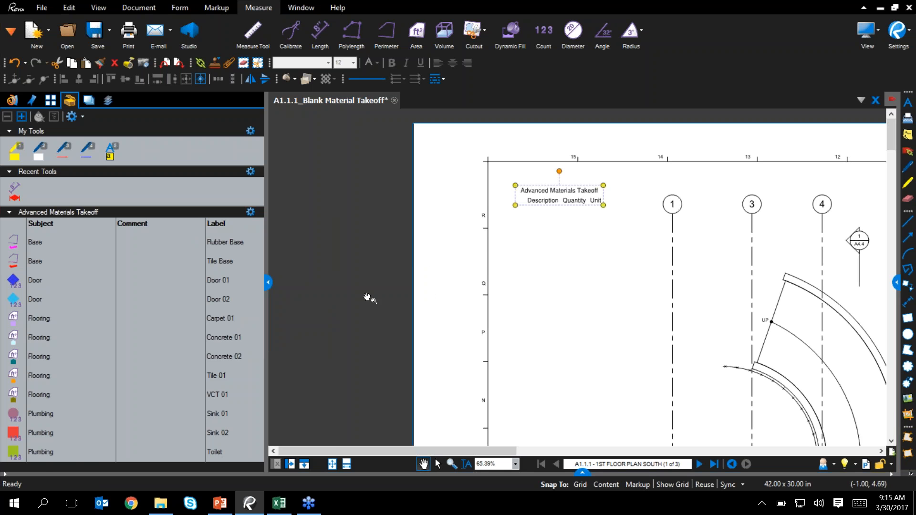
- Add the Label column to the Advanced Materials Takeoff legend and move the legend closer to the drawing border's upper-left corner
{"action": "left_click", "coordinate": [269, 282]}
{"action": "scroll", "coordinate": [631, 221], "scroll_direction": "up", "scroll_amount": 5}
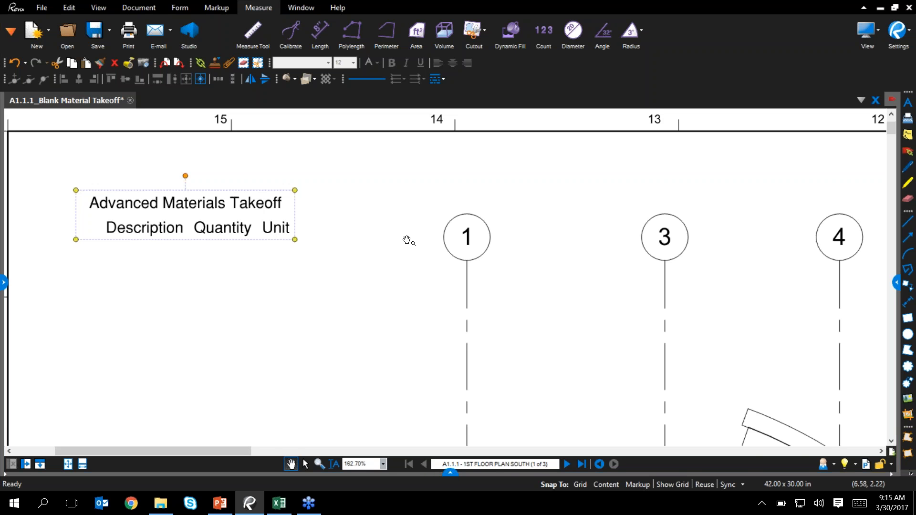
{"action": "left_click", "coordinate": [897, 283]}
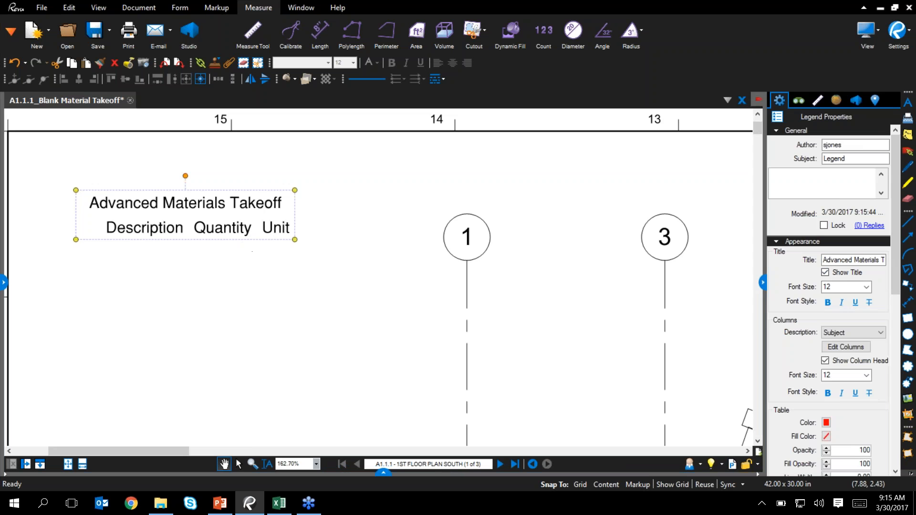
{"action": "left_click", "coordinate": [842, 348]}
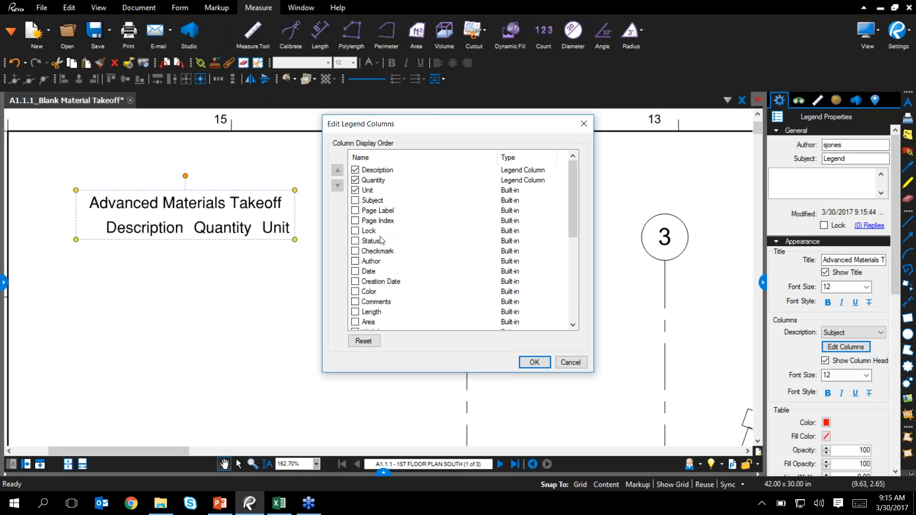
{"action": "scroll", "coordinate": [379, 249], "scroll_direction": "down", "scroll_amount": 3}
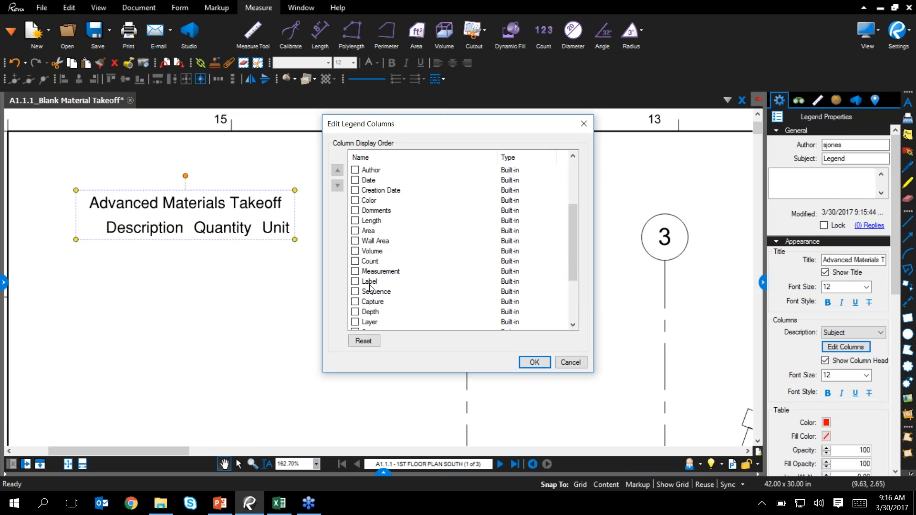
{"action": "left_click", "coordinate": [371, 285]}
{"action": "left_click", "coordinate": [355, 282]}
{"action": "left_click", "coordinate": [545, 366]}
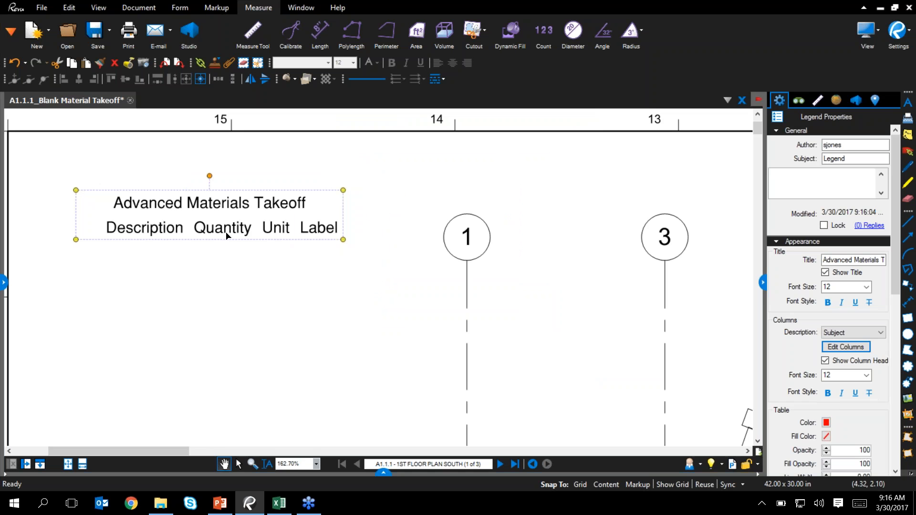
{"action": "left_click_drag", "start_coordinate": [227, 229], "coordinate": [206, 204]}
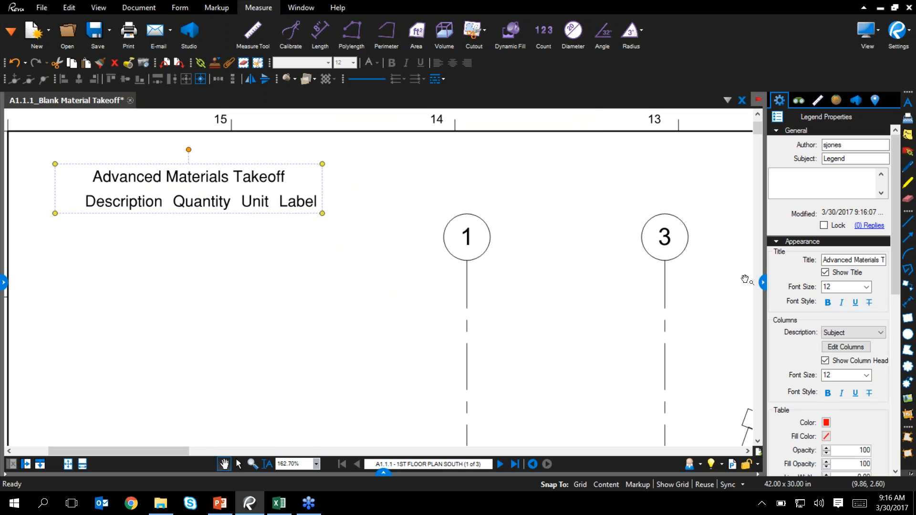
{"action": "left_click", "coordinate": [761, 283]}
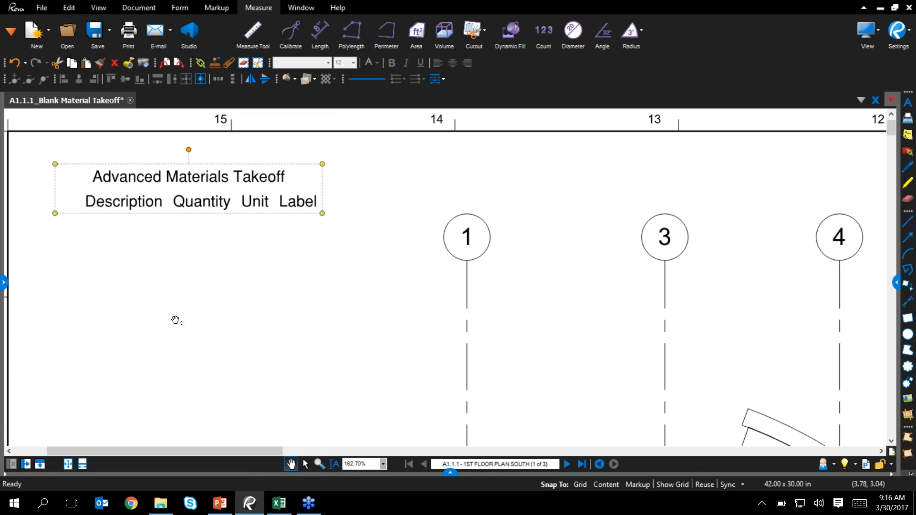
- Measure the floor area of room MEN 123 by tracing its inner wall corners, including the notch below the sink
{"action": "scroll", "coordinate": [176, 321], "scroll_direction": "down", "scroll_amount": 3}
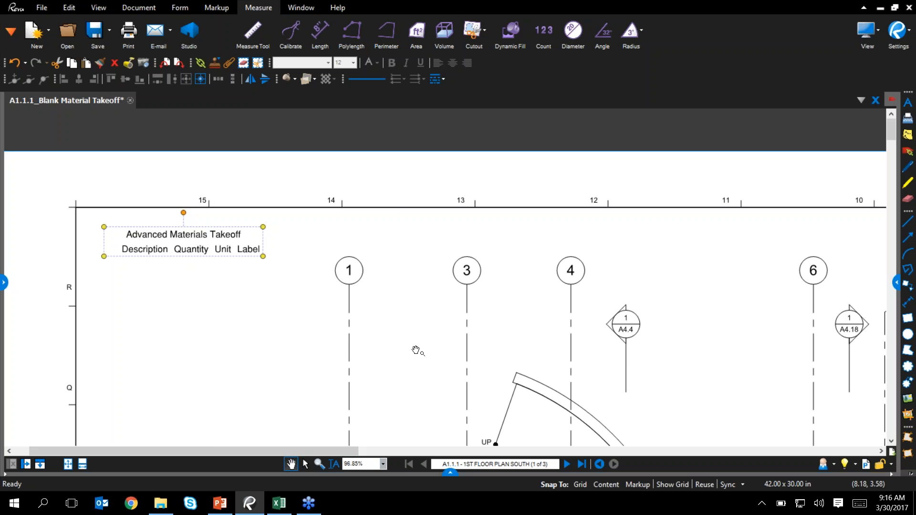
{"action": "scroll", "coordinate": [500, 303], "scroll_direction": "down", "scroll_amount": 3}
{"action": "scroll", "coordinate": [511, 273], "scroll_direction": "up", "scroll_amount": 3}
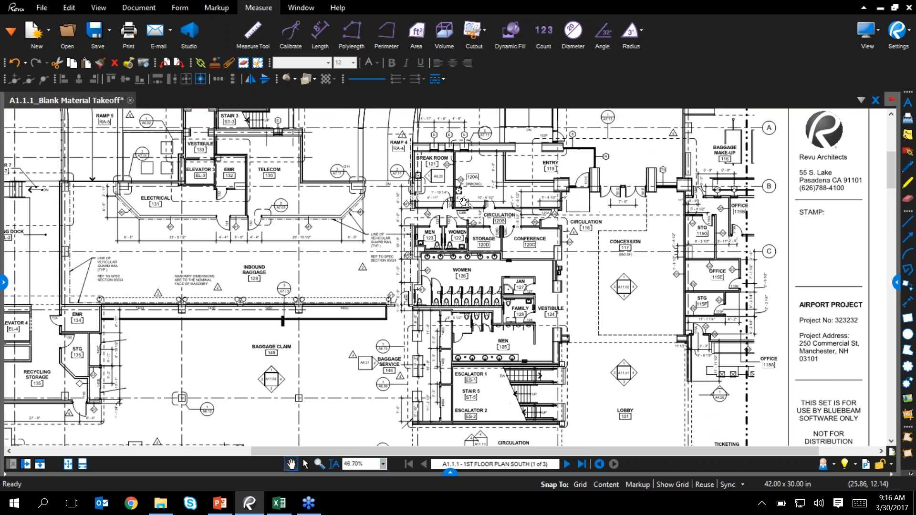
{"action": "scroll", "coordinate": [456, 214], "scroll_direction": "up", "scroll_amount": 5}
{"action": "scroll", "coordinate": [413, 315], "scroll_direction": "up", "scroll_amount": 5}
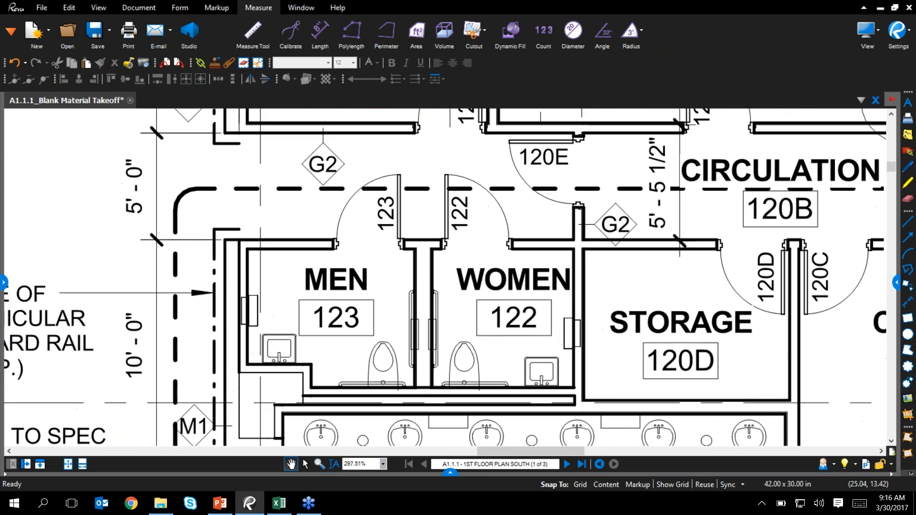
{"action": "scroll", "coordinate": [469, 320], "scroll_direction": "down", "scroll_amount": 1}
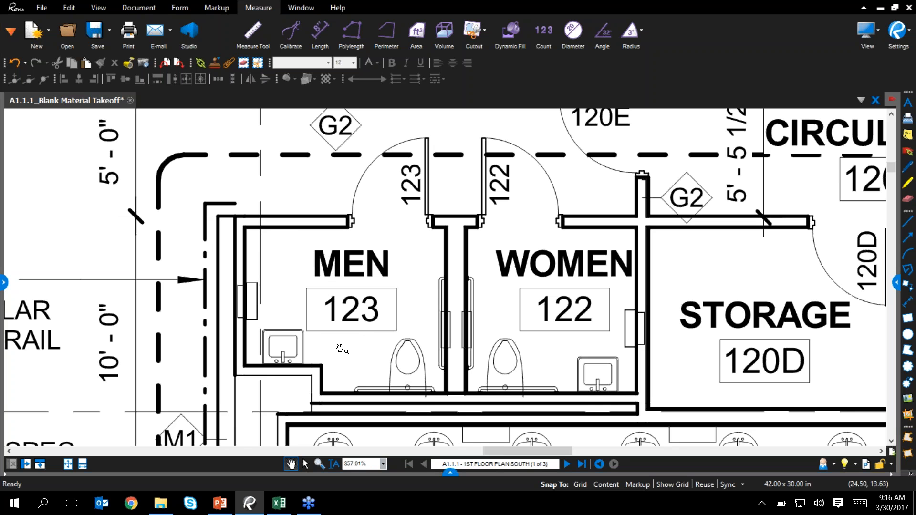
{"action": "left_click", "coordinate": [416, 31]}
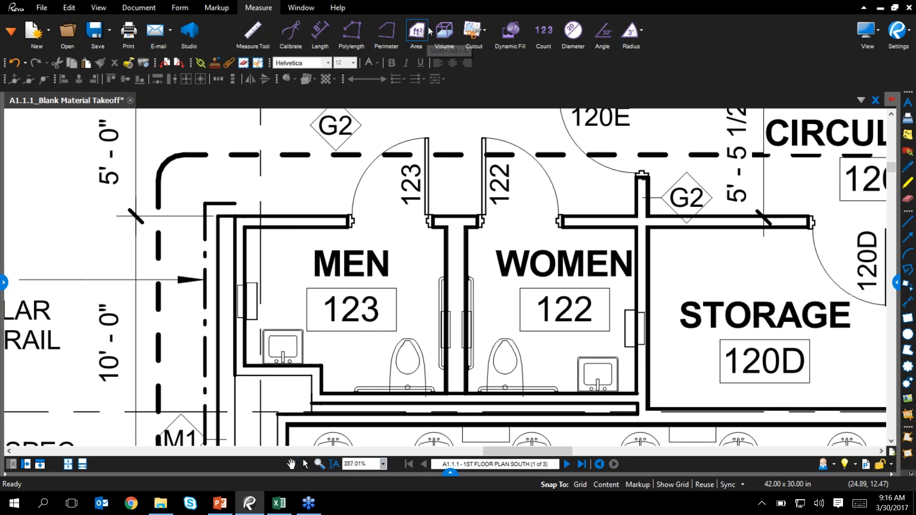
{"action": "left_click", "coordinate": [244, 227]}
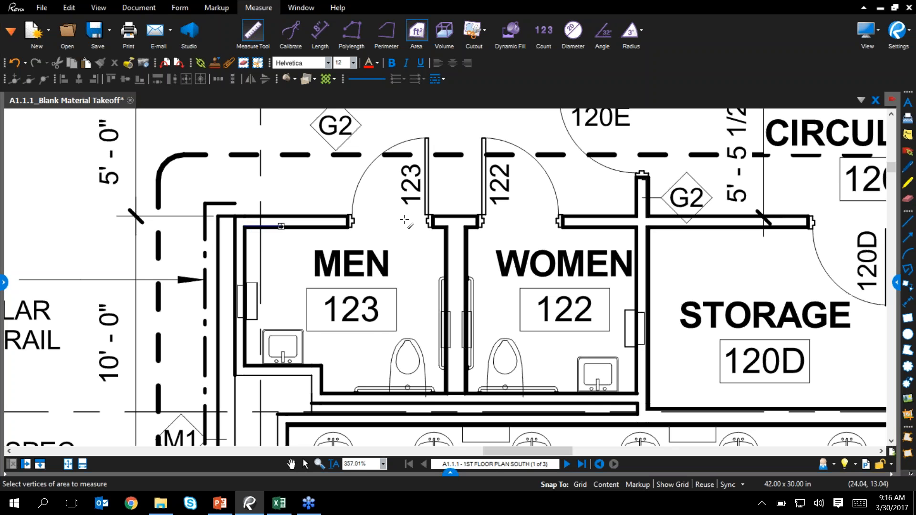
{"action": "left_click", "coordinate": [445, 227]}
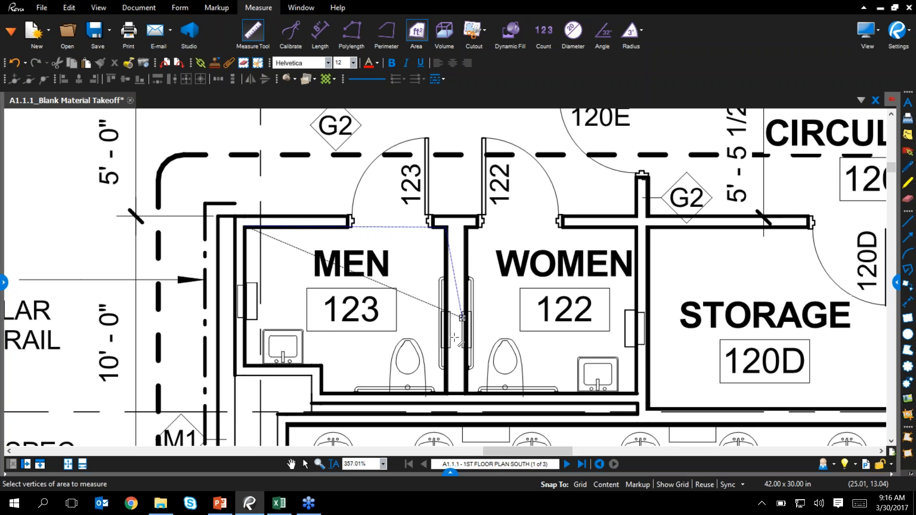
{"action": "left_click", "coordinate": [444, 393]}
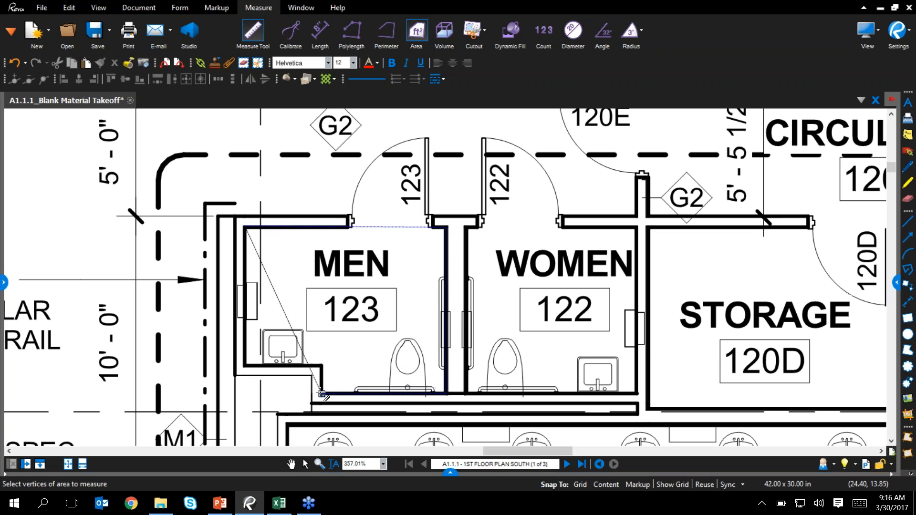
{"action": "left_click", "coordinate": [321, 394]}
{"action": "left_click", "coordinate": [321, 365]}
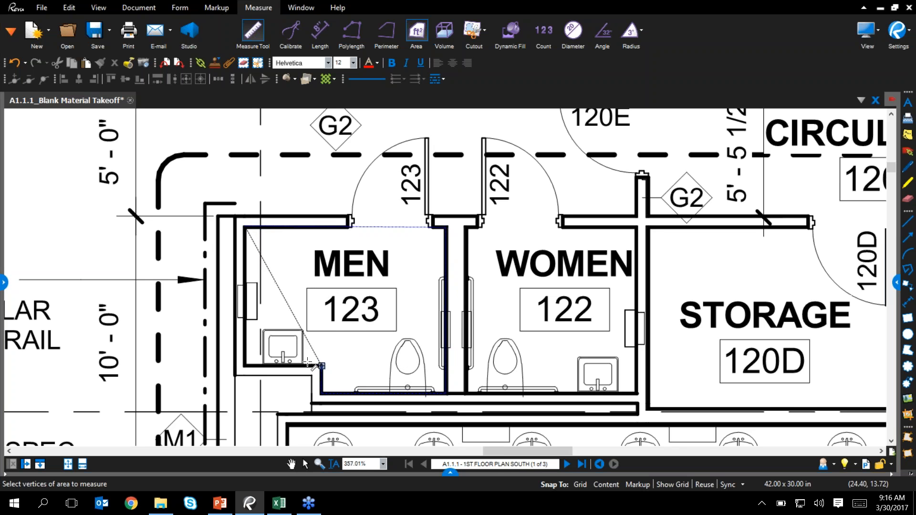
{"action": "double_click", "coordinate": [245, 365]}
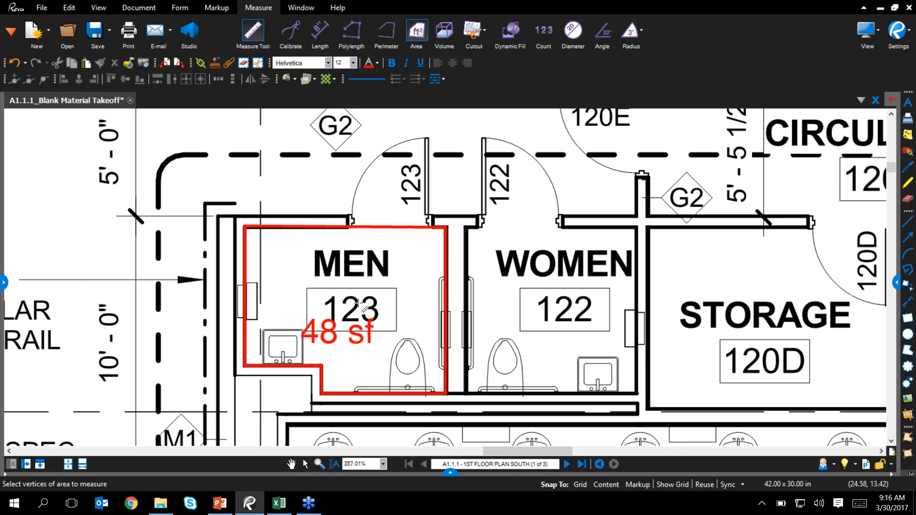
{"action": "key", "text": "ctrl"}
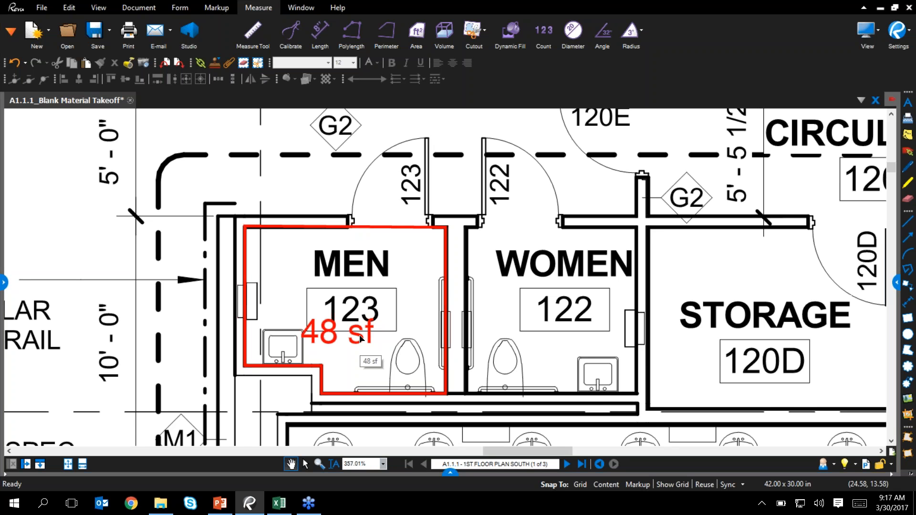
- Delete the area measurement of room MEN 123
{"action": "left_click", "coordinate": [360, 338]}
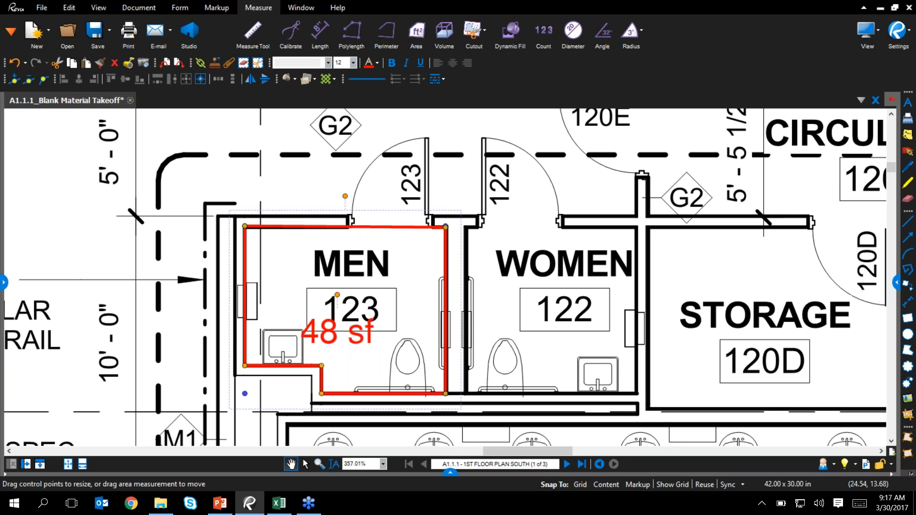
{"action": "key", "text": "Delete"}
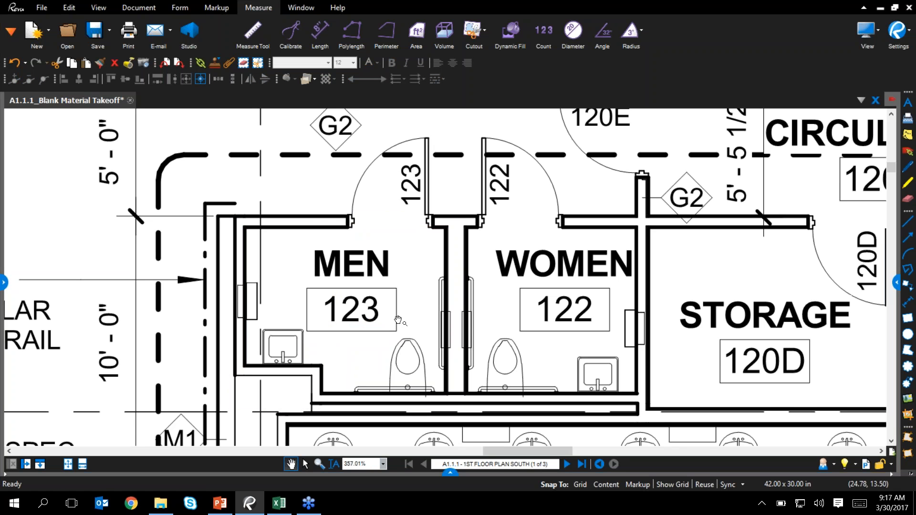
- Start a Dynamic Fill and draw a boundary line along the wall that closes the door openings of rooms 123 and 122
{"action": "left_click", "coordinate": [515, 34]}
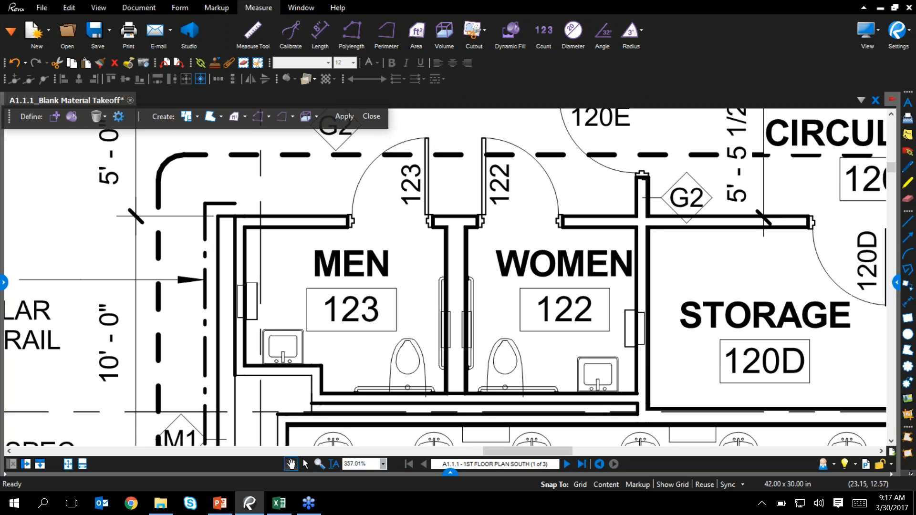
{"action": "left_click", "coordinate": [56, 123]}
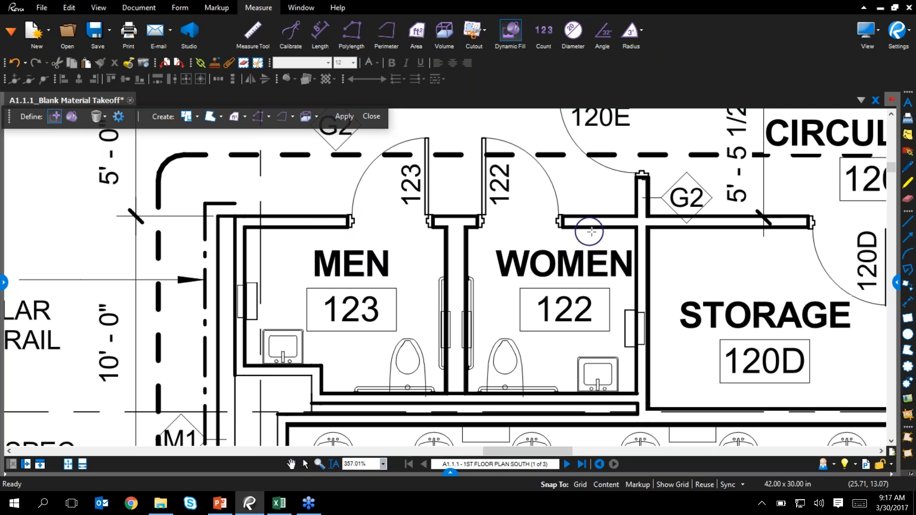
{"action": "left_click", "coordinate": [343, 220]}
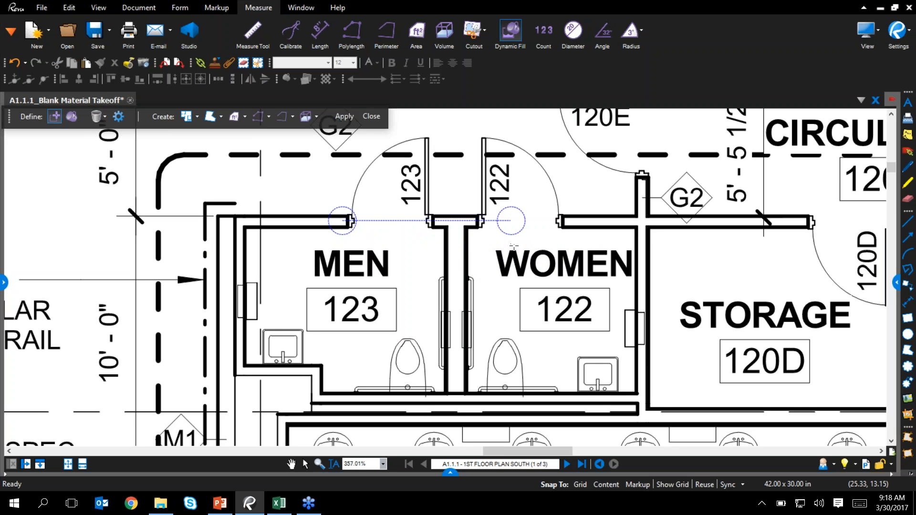
{"action": "left_click", "coordinate": [567, 226]}
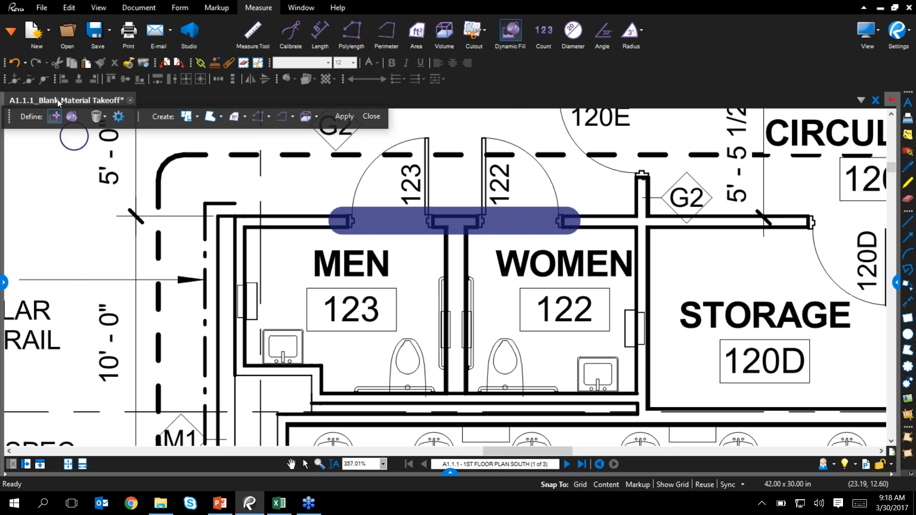
- Fill the floor of room MEN 123 up to its walls and the door boundary line, including the strip behind the wall fixtures
{"action": "left_click", "coordinate": [70, 116]}
{"action": "mouse_move", "coordinate": [290, 274]}
{"action": "left_mouse_down"}
{"action": "mouse_move", "coordinate": [393, 344]}
{"action": "mouse_move", "coordinate": [293, 331]}
{"action": "mouse_move", "coordinate": [266, 311]}
{"action": "mouse_move", "coordinate": [389, 351]}
{"action": "left_mouse_up"}
{"action": "scroll", "coordinate": [389, 350], "scroll_direction": "up", "scroll_amount": 5}
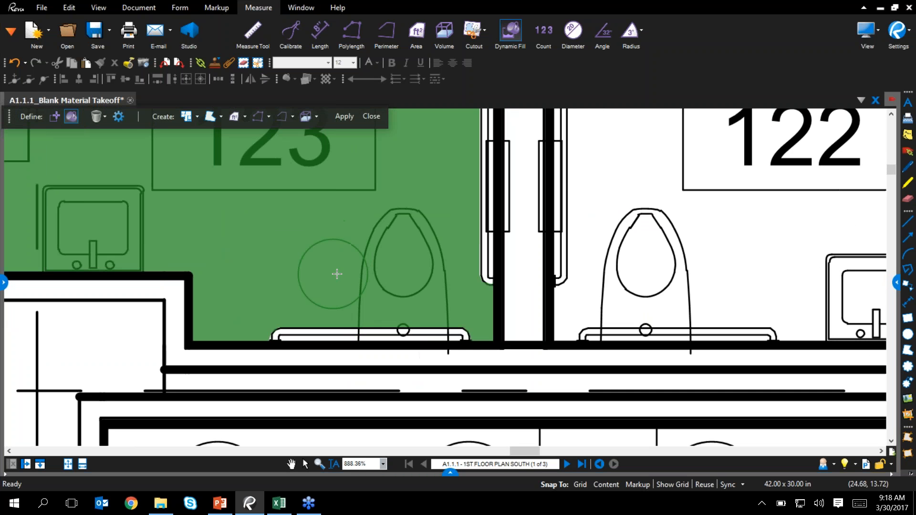
{"action": "scroll", "coordinate": [327, 268], "scroll_direction": "up", "scroll_amount": 3}
{"action": "mouse_move", "coordinate": [328, 311]}
{"action": "left_mouse_down"}
{"action": "mouse_move", "coordinate": [509, 319]}
{"action": "mouse_move", "coordinate": [503, 279]}
{"action": "mouse_move", "coordinate": [536, 266]}
{"action": "mouse_move", "coordinate": [536, 198]}
{"action": "left_mouse_up"}
{"action": "scroll", "coordinate": [536, 199], "scroll_direction": "down", "scroll_amount": 5}
{"action": "scroll", "coordinate": [456, 193], "scroll_direction": "up", "scroll_amount": 1}
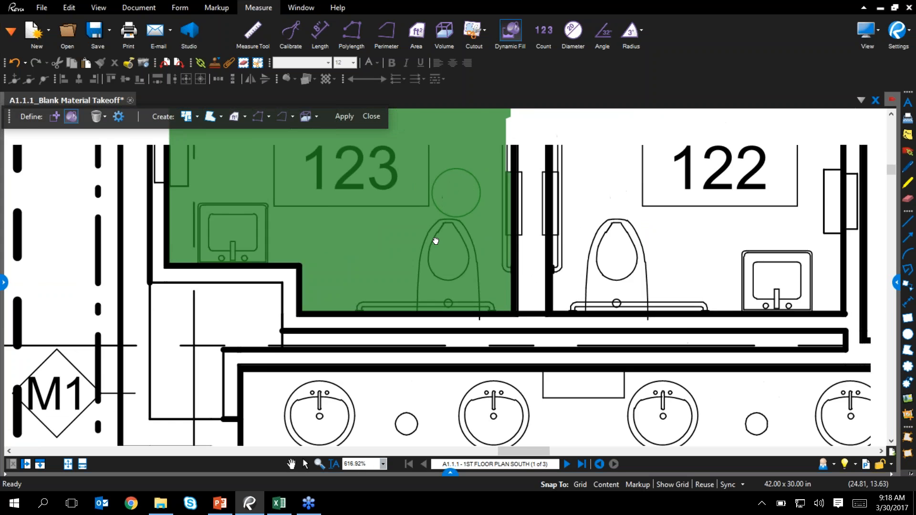
{"action": "scroll", "coordinate": [462, 197], "scroll_direction": "up", "scroll_amount": 3}
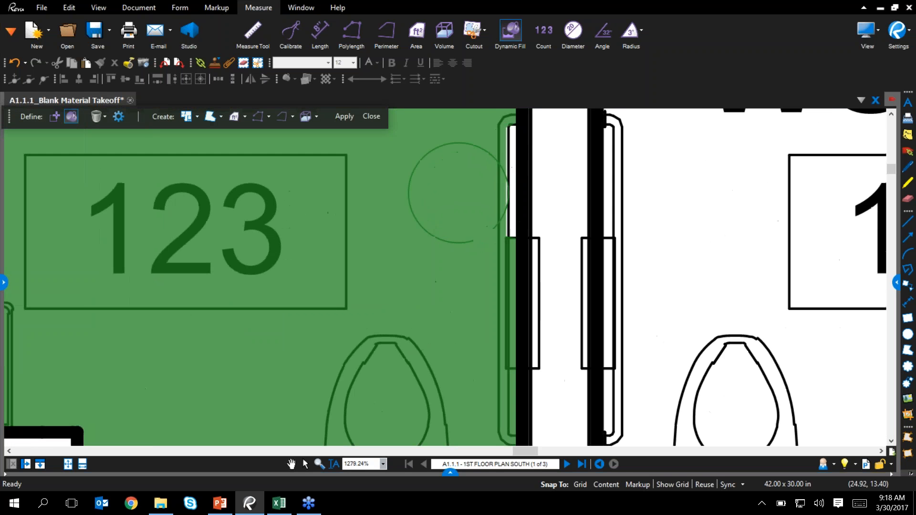
{"action": "left_click", "coordinate": [460, 194]}
{"action": "scroll", "coordinate": [461, 195], "scroll_direction": "down", "scroll_amount": 5}
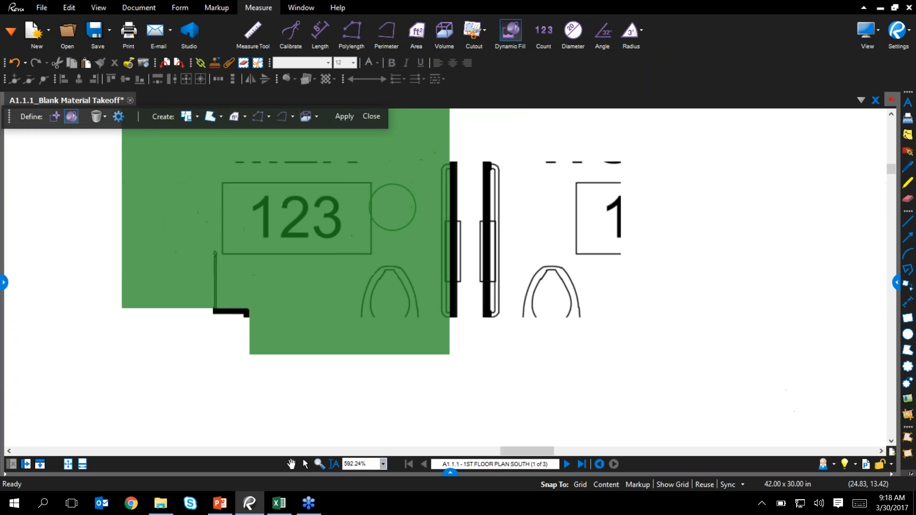
{"action": "left_click_drag", "start_coordinate": [362, 240], "coordinate": [303, 294]}
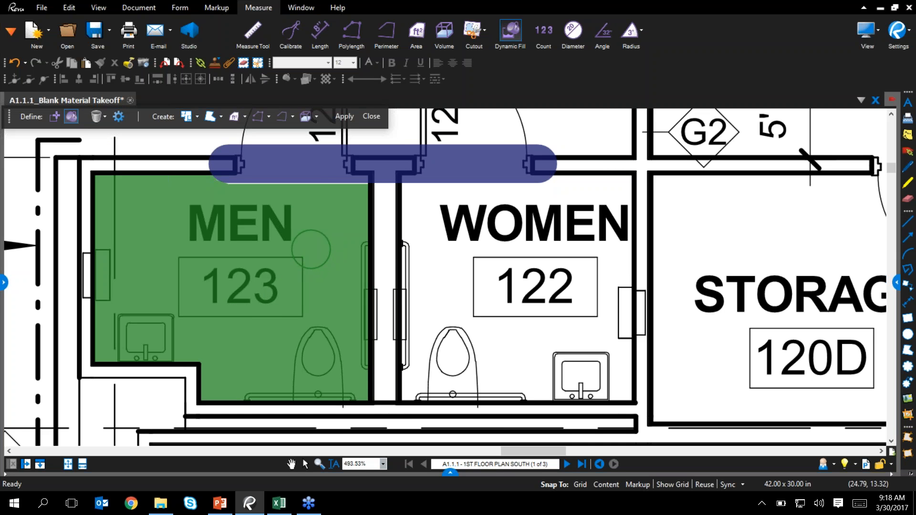
- Fill the floor of room WOMEN 122 up to its walls and the door boundary line
{"action": "mouse_move", "coordinate": [516, 260]}
{"action": "left_mouse_down"}
{"action": "mouse_move", "coordinate": [507, 259]}
{"action": "mouse_move", "coordinate": [593, 321]}
{"action": "mouse_move", "coordinate": [599, 315]}
{"action": "mouse_move", "coordinate": [575, 364]}
{"action": "mouse_move", "coordinate": [472, 361]}
{"action": "mouse_move", "coordinate": [433, 379]}
{"action": "mouse_move", "coordinate": [495, 376]}
{"action": "mouse_move", "coordinate": [408, 288]}
{"action": "mouse_move", "coordinate": [397, 235]}
{"action": "mouse_move", "coordinate": [399, 374]}
{"action": "left_mouse_up"}
{"action": "scroll", "coordinate": [435, 317], "scroll_direction": "up", "scroll_amount": 4}
{"action": "scroll", "coordinate": [432, 317], "scroll_direction": "up", "scroll_amount": 1}
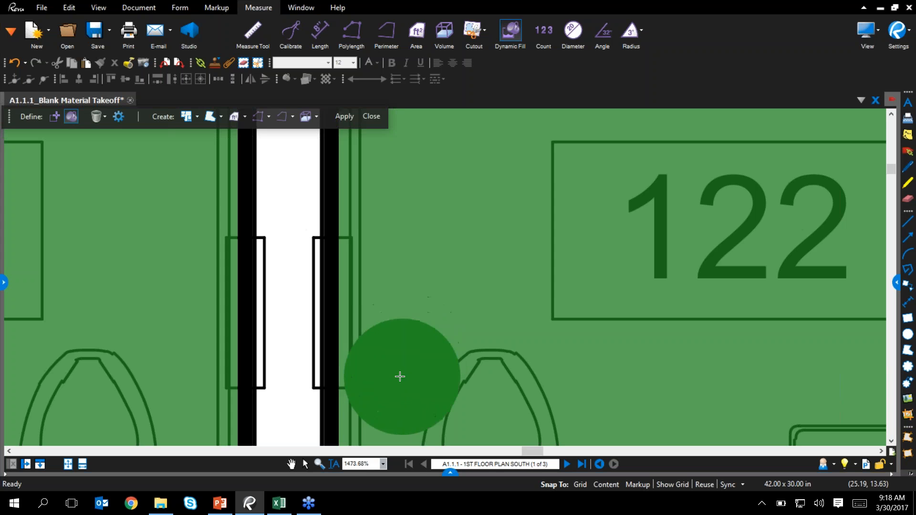
{"action": "scroll", "coordinate": [573, 280], "scroll_direction": "down", "scroll_amount": 5}
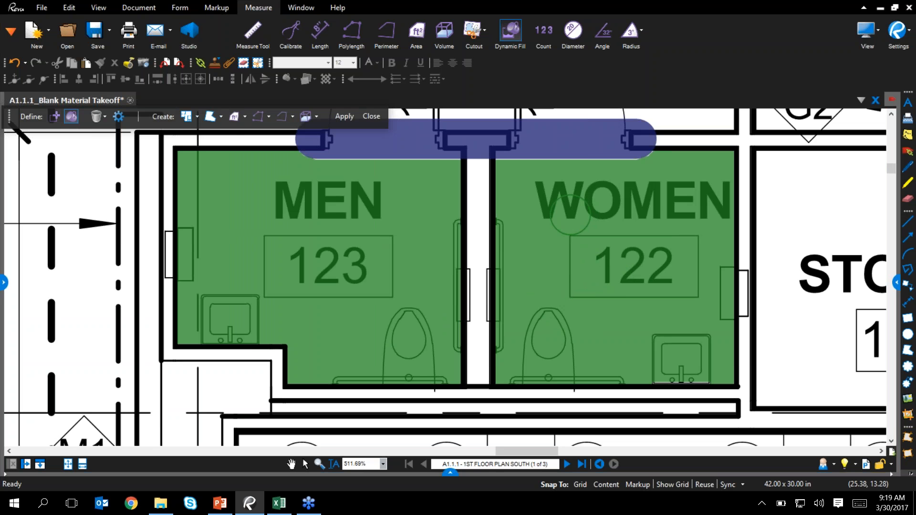
- Set the Dynamic Fill to create a space named Restroom for each filled room
{"action": "left_click", "coordinate": [196, 116]}
{"action": "left_click", "coordinate": [198, 117]}
{"action": "left_click", "coordinate": [195, 120]}
{"action": "left_click", "coordinate": [213, 147]}
{"action": "type", "text": "R"}
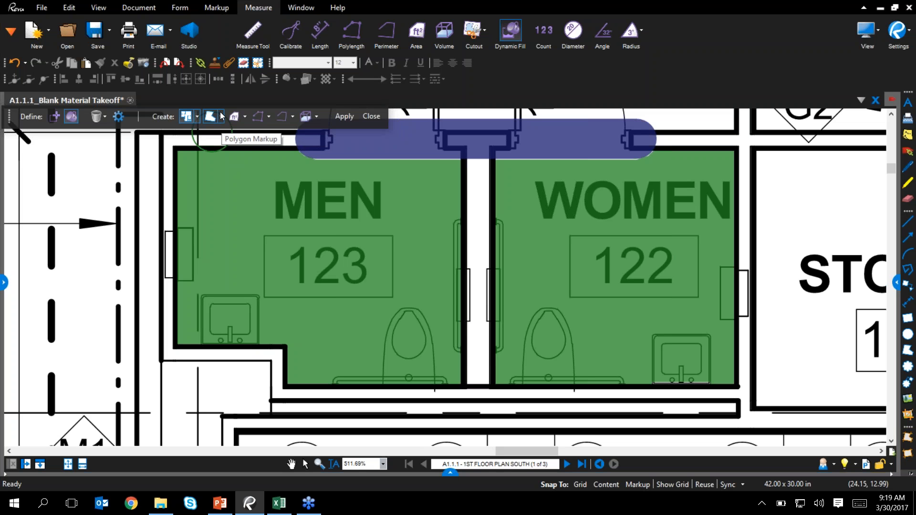
- Create Tile 01 flooring area and Tile Base perimeter measurements from the fills of rooms 123 and 122, together with the spaces
{"action": "left_click", "coordinate": [245, 117]}
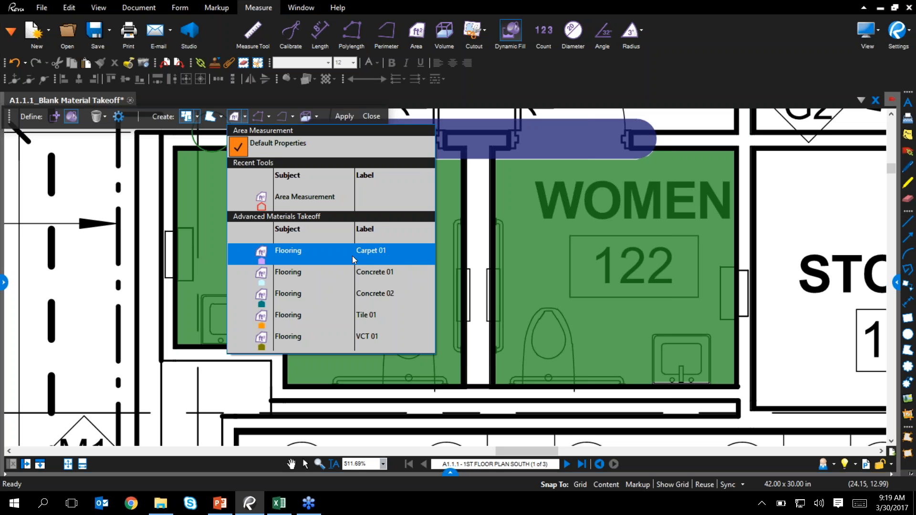
{"action": "left_click", "coordinate": [328, 314]}
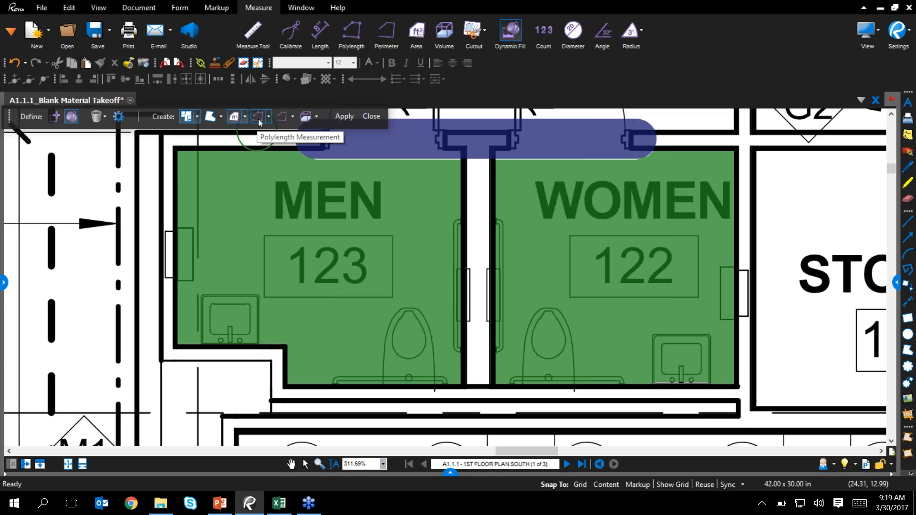
{"action": "left_click", "coordinate": [293, 118]}
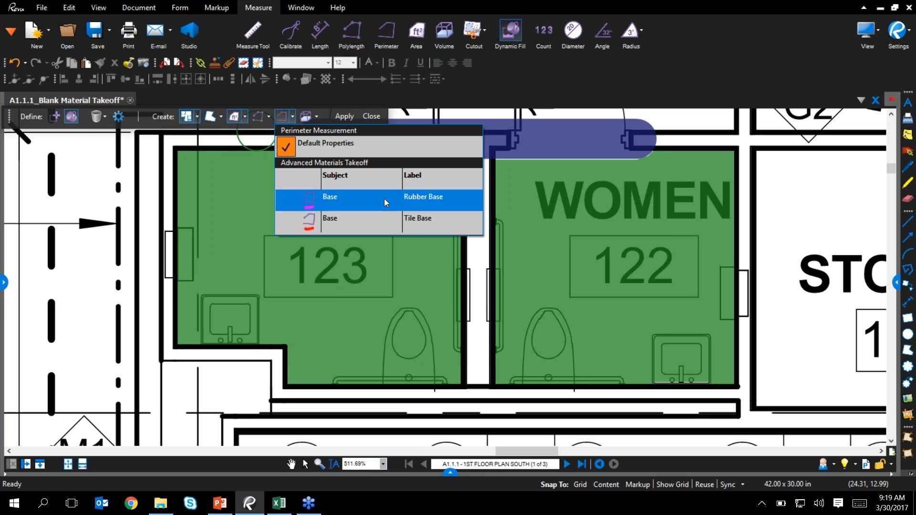
{"action": "left_click", "coordinate": [381, 216]}
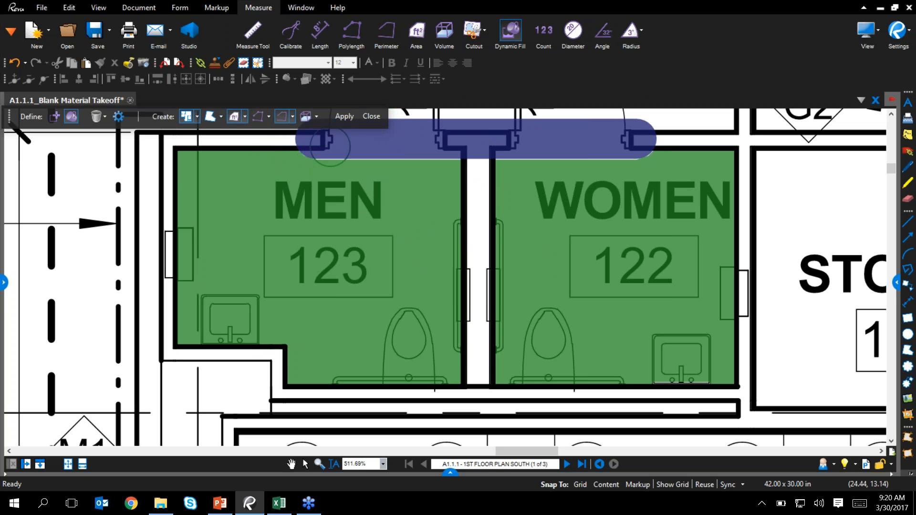
{"action": "left_click", "coordinate": [351, 117]}
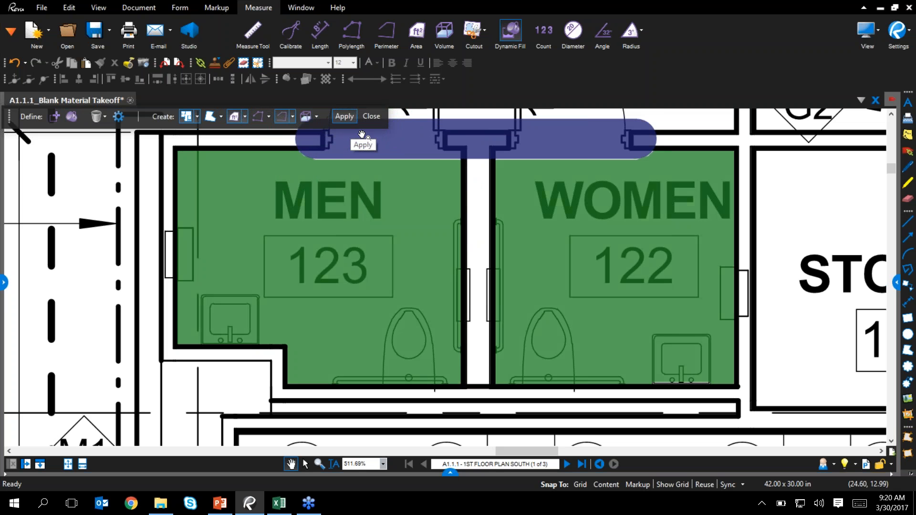
{"action": "scroll", "coordinate": [402, 221], "scroll_direction": "down", "scroll_amount": 2}
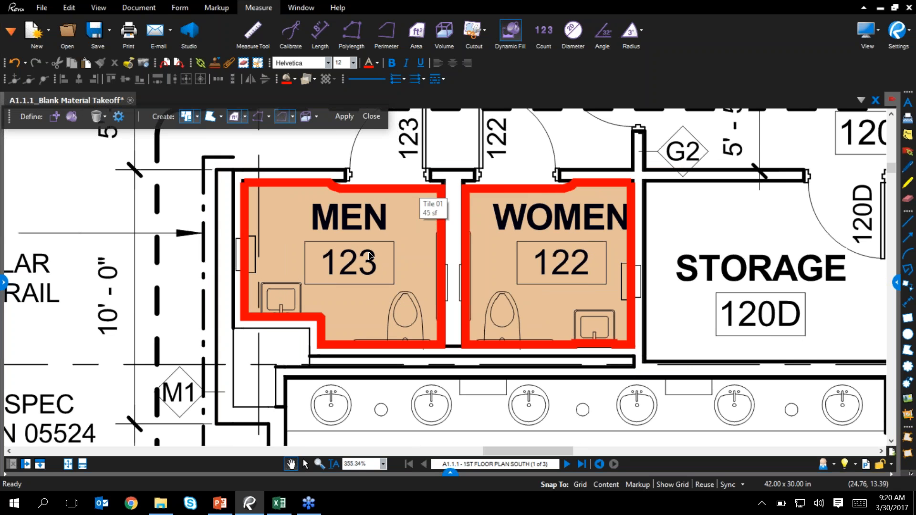
- Open the list of spaces and examine which room each Restroom entry of the first floor plan belongs to
{"action": "left_click", "coordinate": [11, 30]}
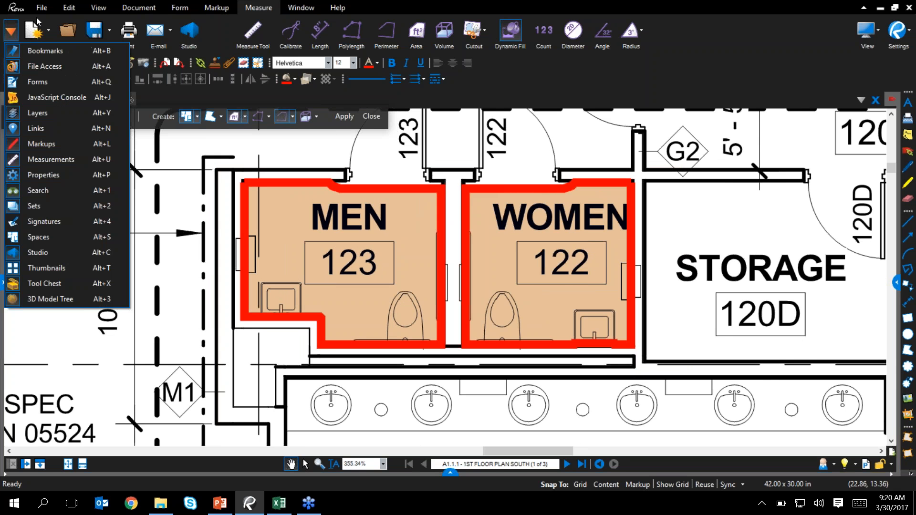
{"action": "left_click", "coordinate": [67, 237]}
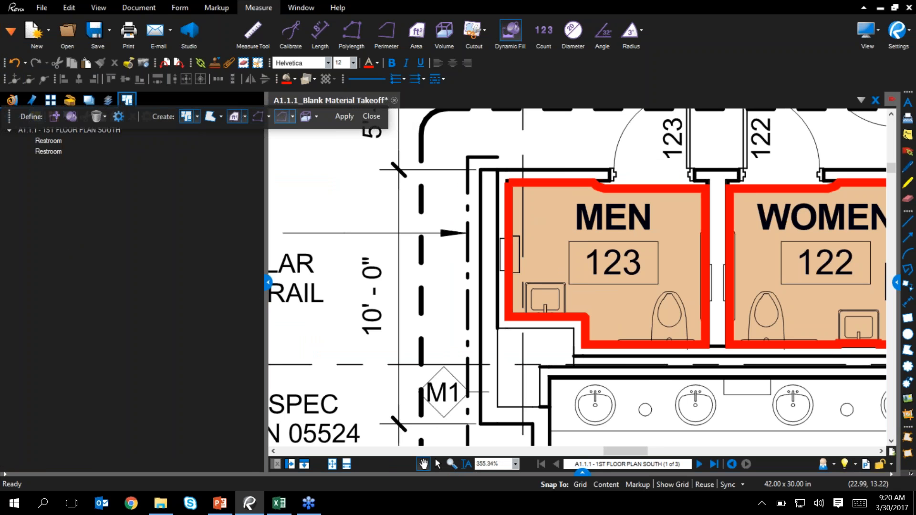
{"action": "left_click_drag", "start_coordinate": [265, 285], "coordinate": [231, 282]}
{"action": "left_click", "coordinate": [55, 151]}
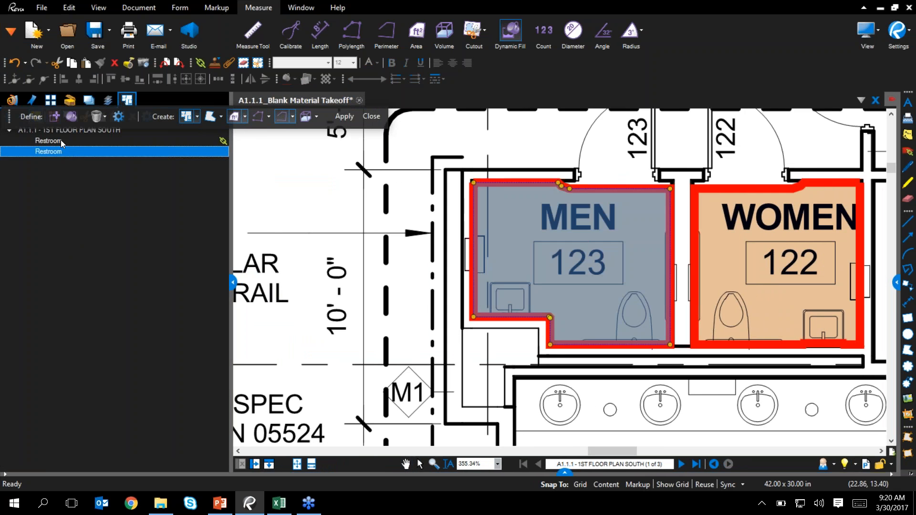
{"action": "left_click", "coordinate": [62, 142]}
{"action": "left_click", "coordinate": [63, 153]}
{"action": "left_click", "coordinate": [233, 283]}
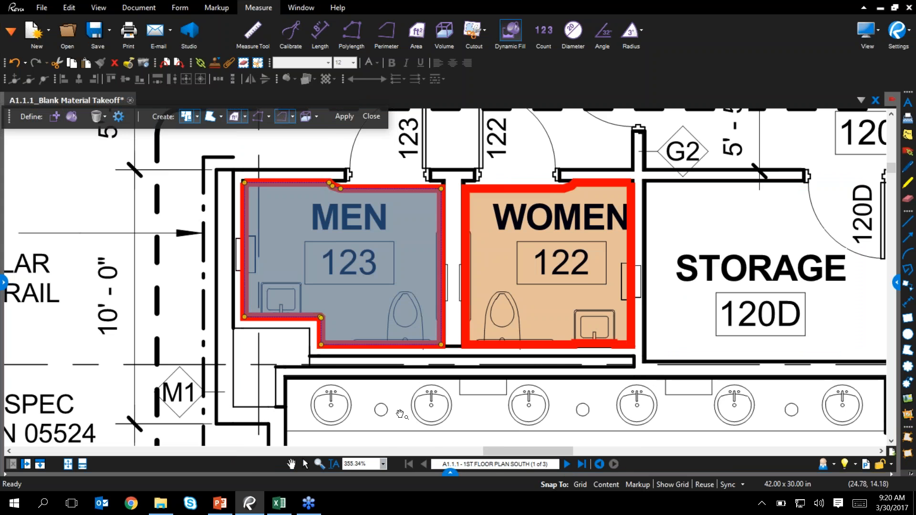
- Show captions on both Tile 01 flooring measurements, selecting them together in the markups list
{"action": "left_click", "coordinate": [450, 474]}
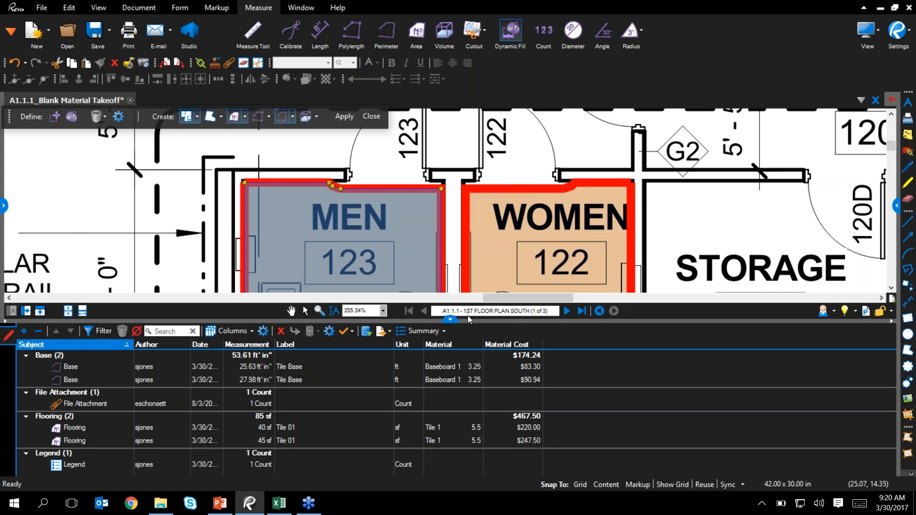
{"action": "left_click", "coordinate": [119, 369]}
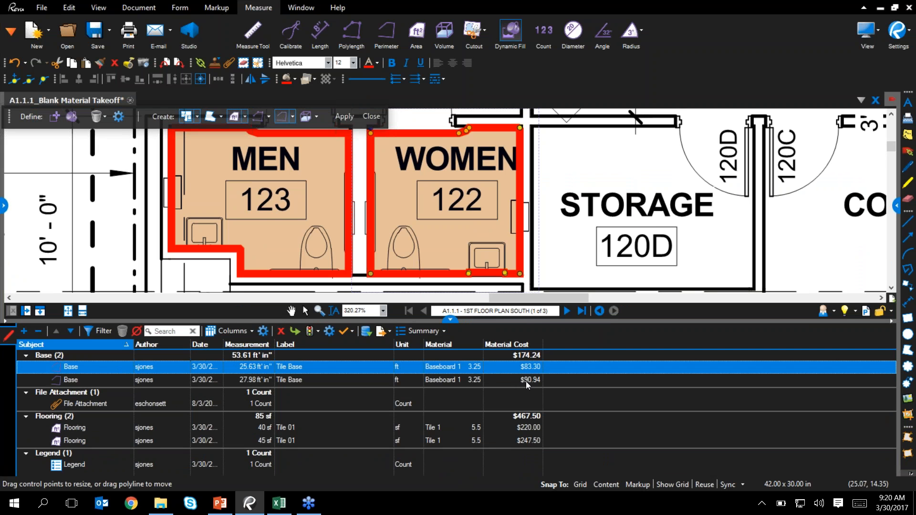
{"action": "left_click", "coordinate": [105, 427]}
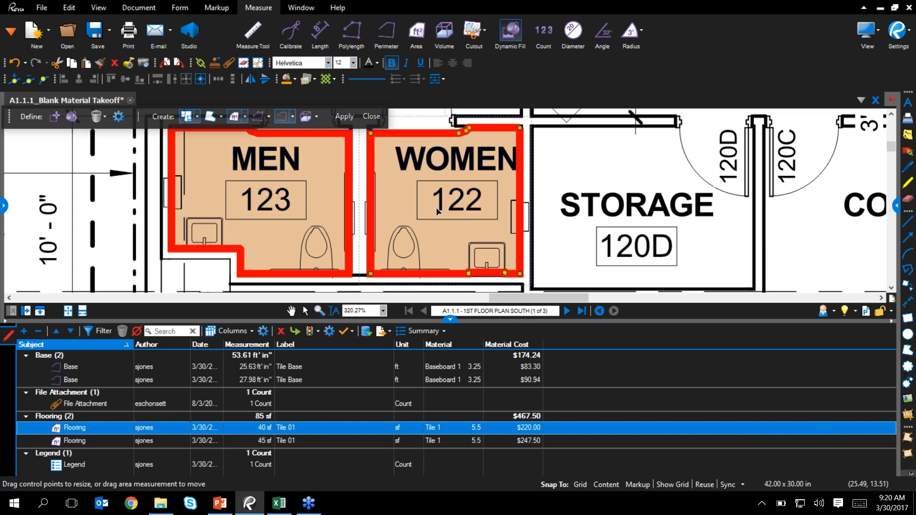
{"action": "left_click", "coordinate": [96, 441], "text": "shift"}
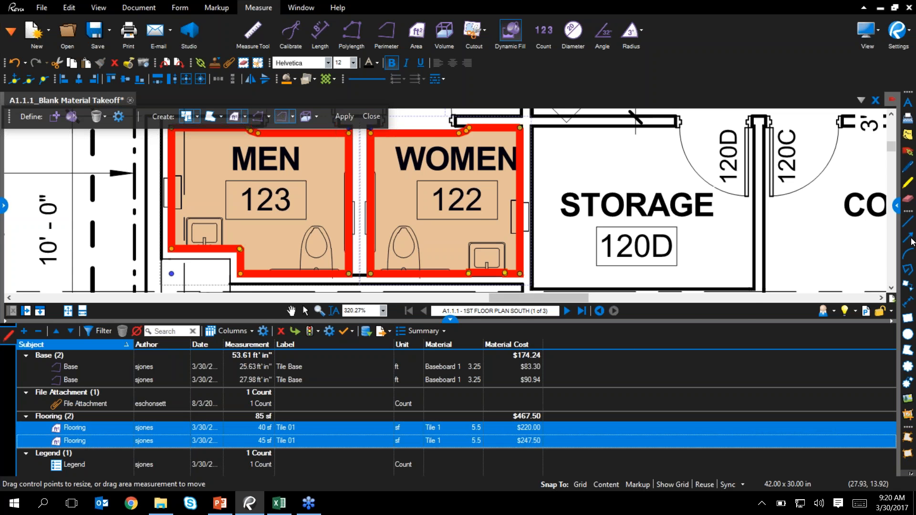
{"action": "left_click", "coordinate": [897, 206]}
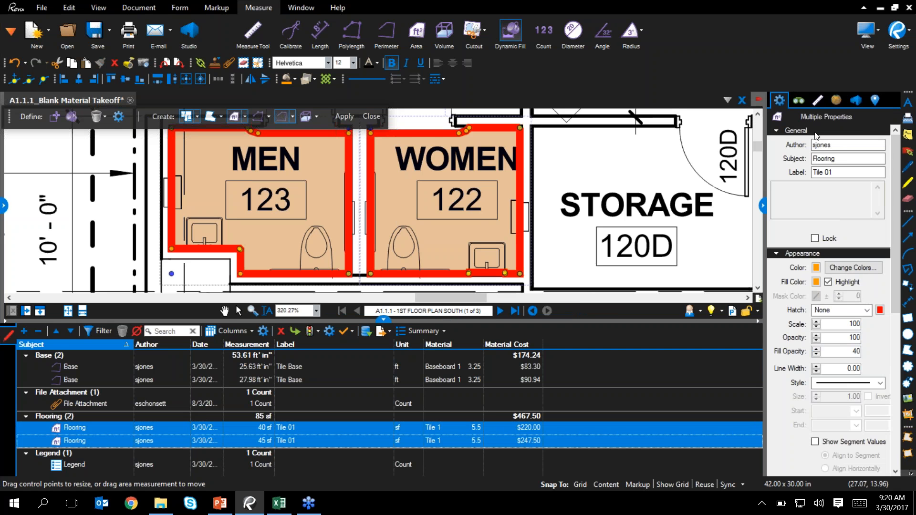
{"action": "scroll", "coordinate": [808, 414], "scroll_direction": "down", "scroll_amount": 3}
{"action": "left_click", "coordinate": [814, 411]}
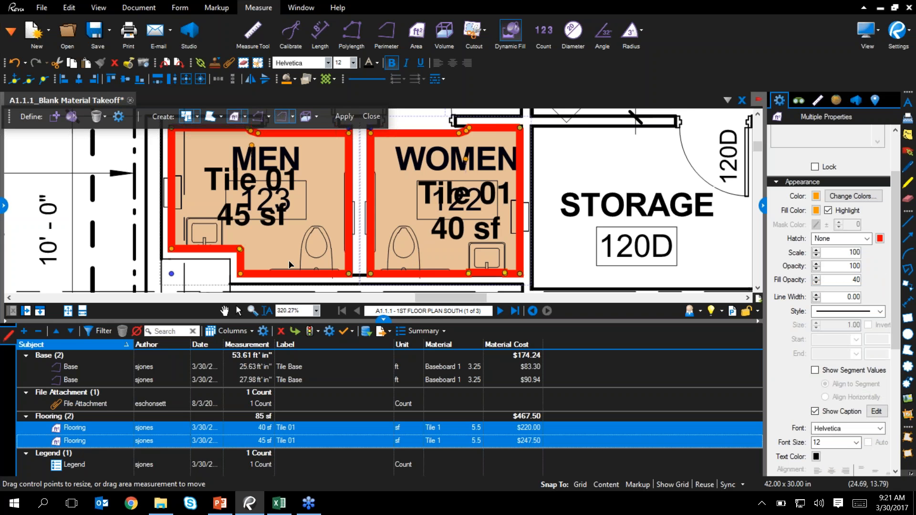
{"action": "key", "text": "Escape"}
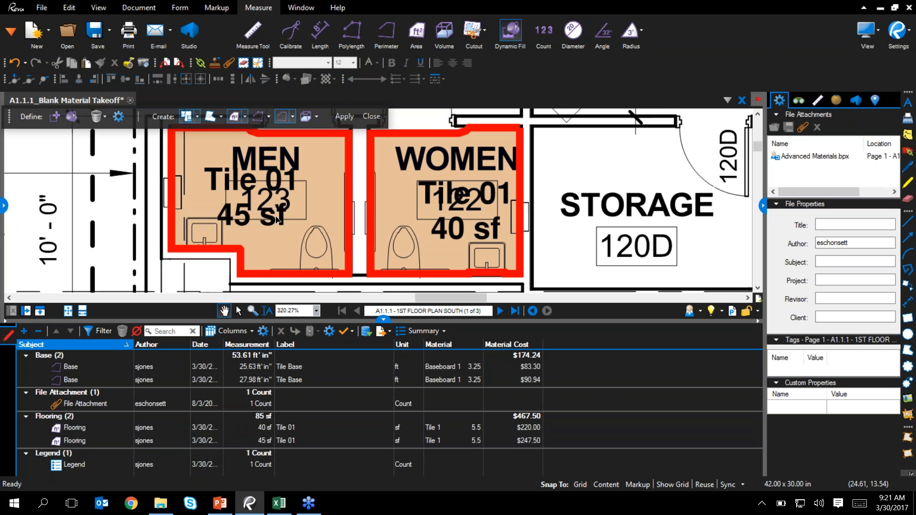
- Move the Tile 01 captions of rooms 123 and 122 lower, away from the room numbers, and hide the properties and markups list
{"action": "left_click_drag", "start_coordinate": [278, 220], "coordinate": [318, 251]}
{"action": "left_click", "coordinate": [224, 311]}
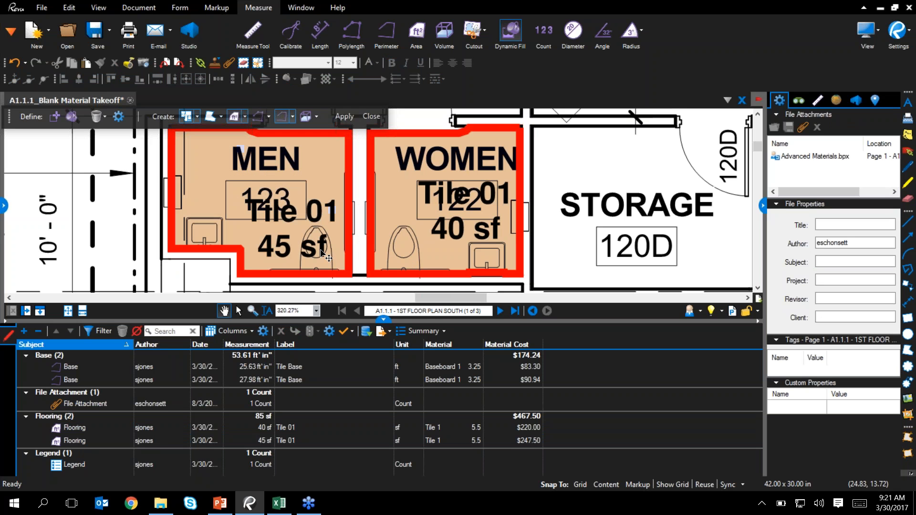
{"action": "left_click_drag", "start_coordinate": [465, 221], "coordinate": [419, 248]}
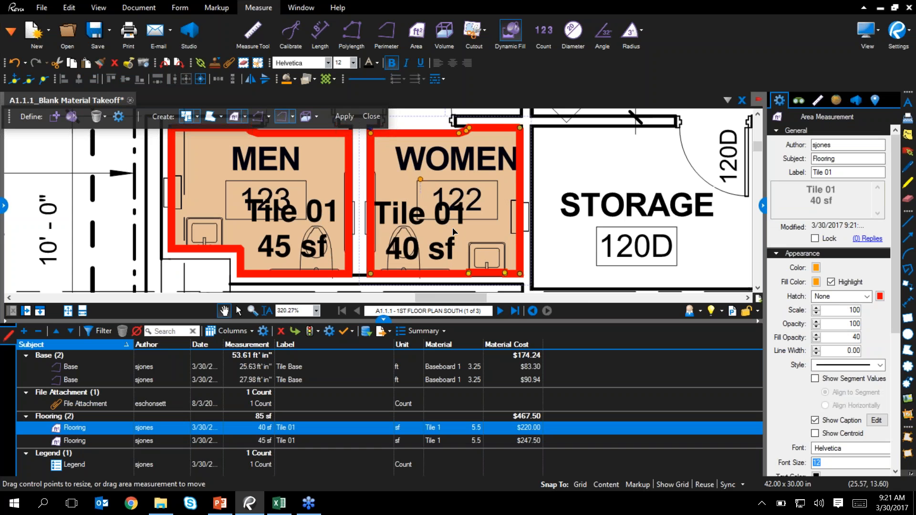
{"action": "left_click", "coordinate": [763, 206]}
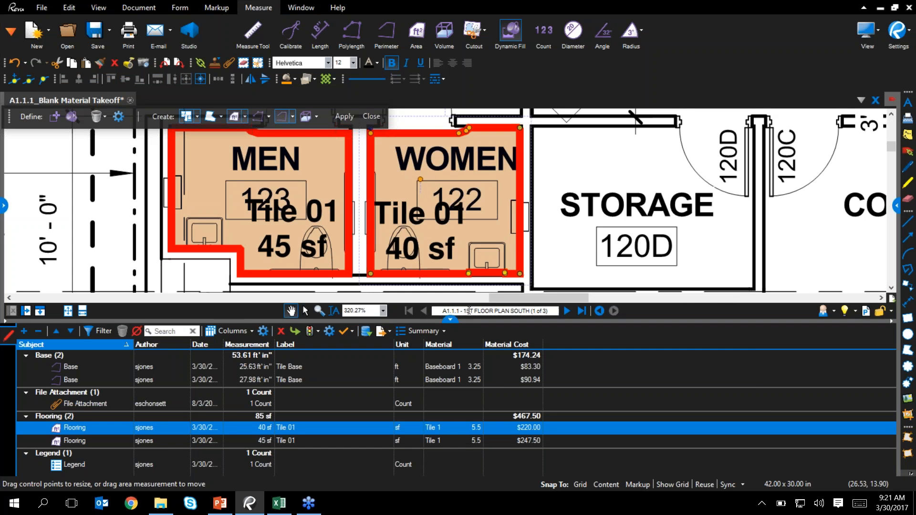
{"action": "left_click", "coordinate": [450, 319]}
- Restart Dynamic Fill and draw a boundary line across the door opening of STORAGE 120D
{"action": "left_click_drag", "start_coordinate": [635, 279], "coordinate": [447, 391]}
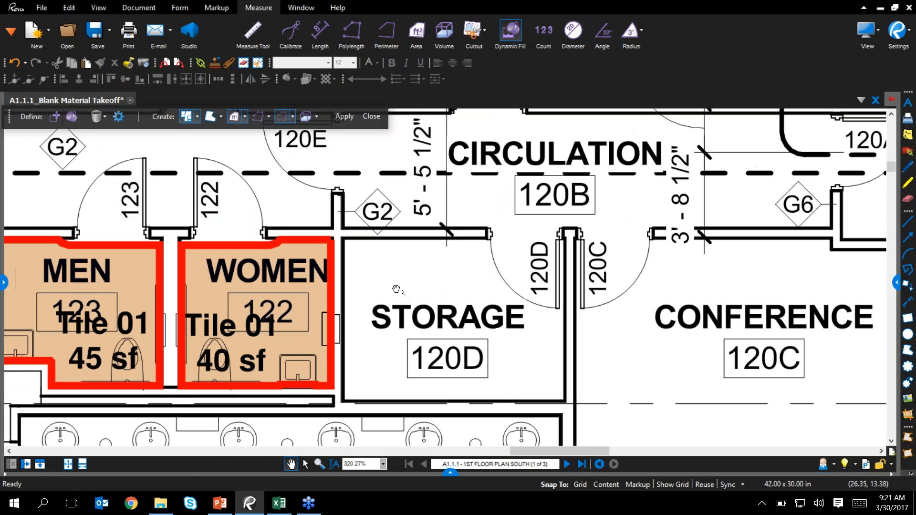
{"action": "left_click", "coordinate": [374, 116]}
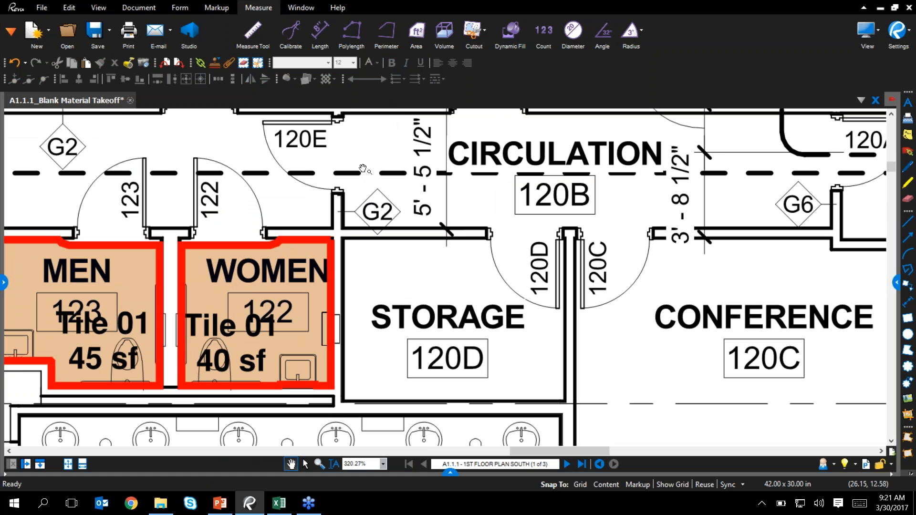
{"action": "left_click", "coordinate": [522, 28]}
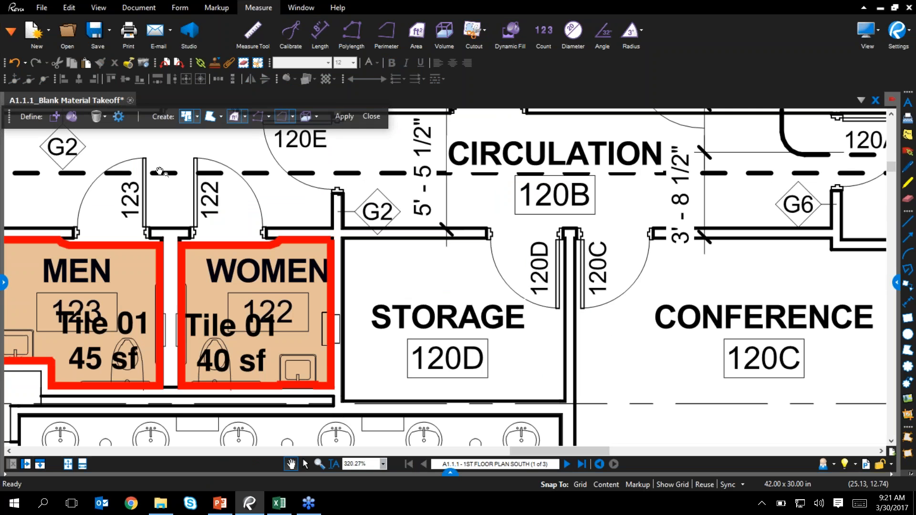
{"action": "left_click", "coordinate": [54, 119]}
{"action": "left_click", "coordinate": [483, 234]}
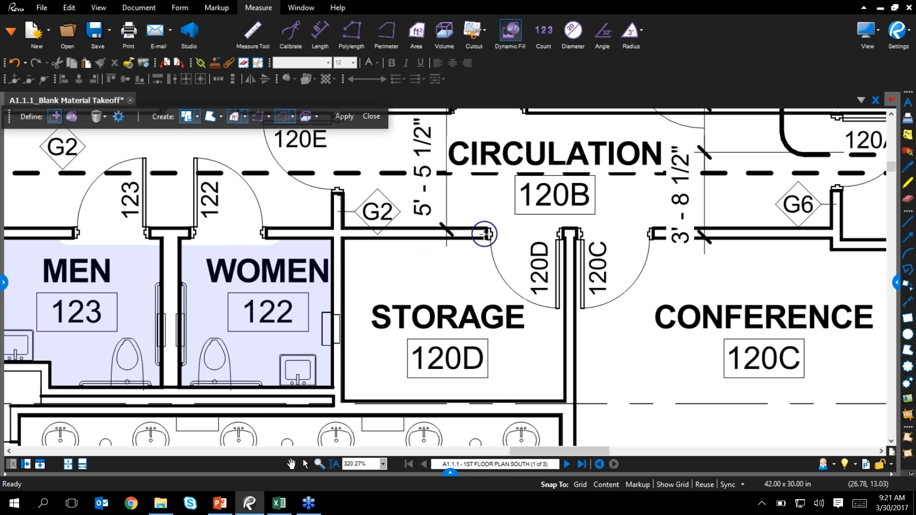
{"action": "left_click", "coordinate": [566, 233]}
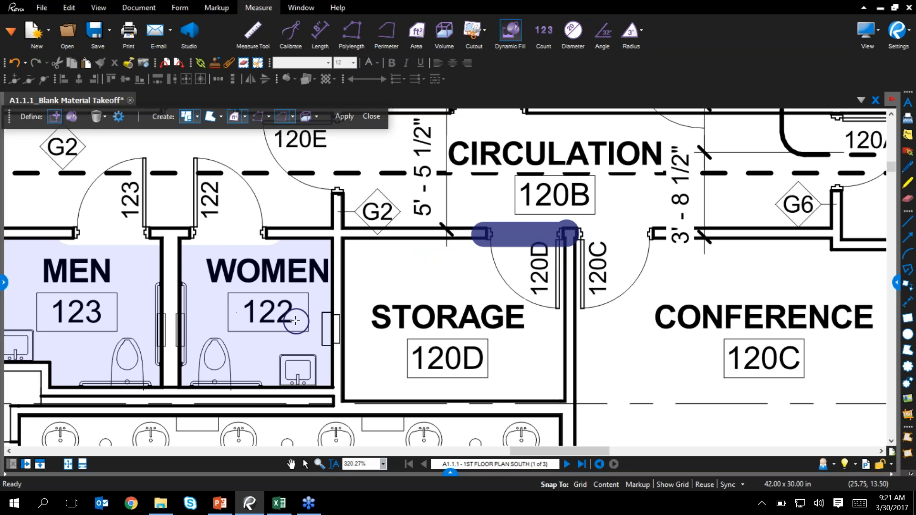
- Fill the floor of room STORAGE 120D up to its walls and the door boundary line
{"action": "left_click", "coordinate": [70, 117]}
{"action": "left_click", "coordinate": [431, 340]}
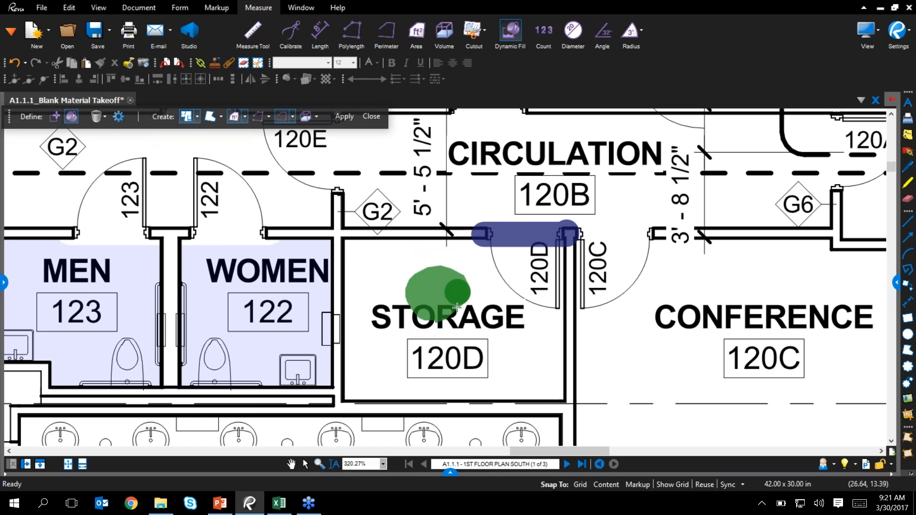
{"action": "mouse_move", "coordinate": [411, 336]}
{"action": "left_mouse_down"}
{"action": "mouse_move", "coordinate": [452, 347]}
{"action": "mouse_move", "coordinate": [504, 282]}
{"action": "left_mouse_up"}
- Name the space being created from the STORAGE 120D fill "Storage"
{"action": "left_click", "coordinate": [197, 118]}
{"action": "left_click", "coordinate": [199, 118]}
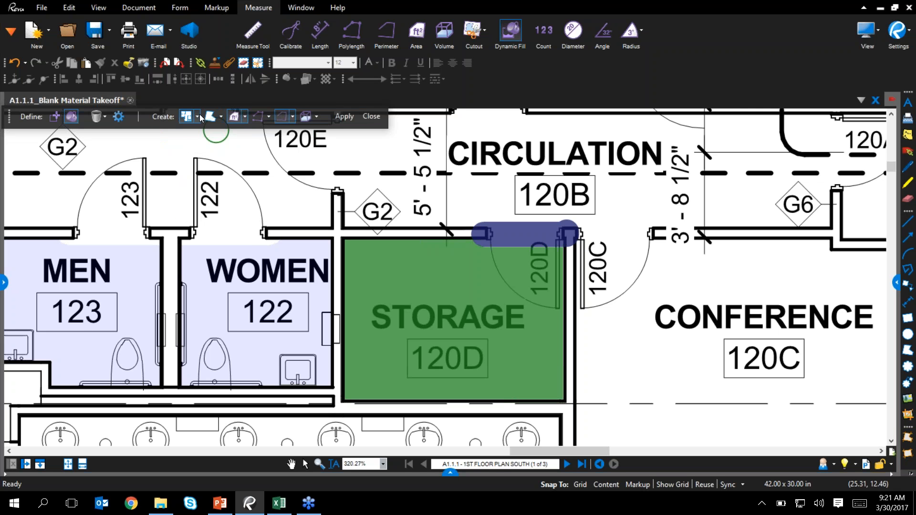
{"action": "left_click", "coordinate": [198, 116]}
{"action": "double_click", "coordinate": [213, 143]}
{"action": "type", "text": "Storage"}
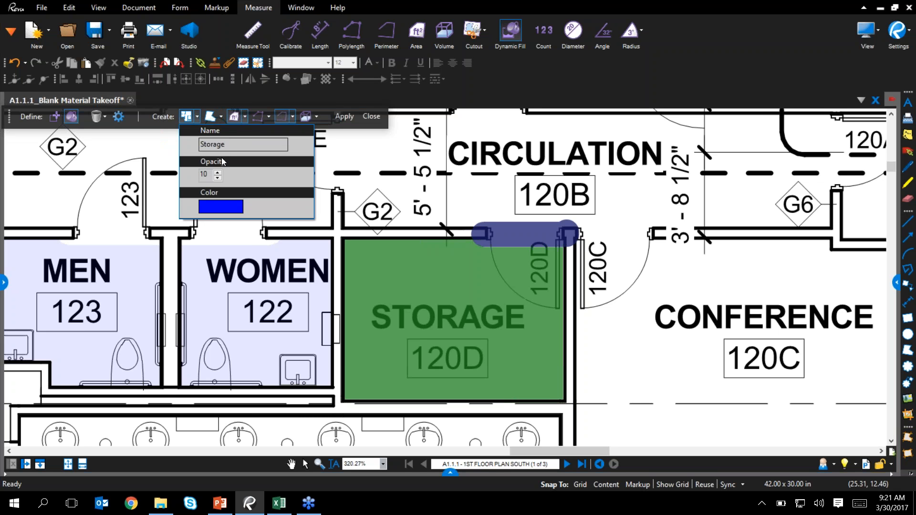
- Set the fill's area measurement to the Carpet 01 flooring tool from the Advanced Materials Takeoff set
{"action": "left_click", "coordinate": [248, 117]}
{"action": "left_click", "coordinate": [247, 117]}
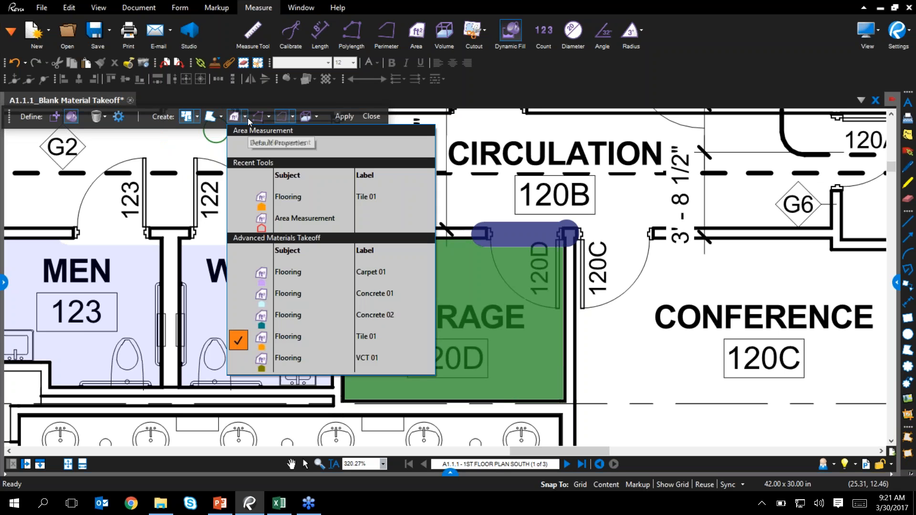
{"action": "left_click", "coordinate": [246, 120]}
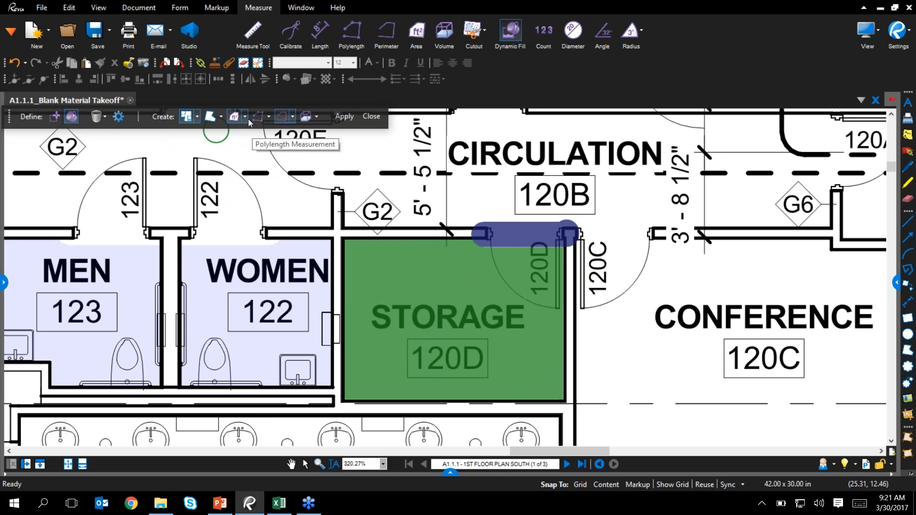
{"action": "left_click", "coordinate": [248, 118]}
{"action": "left_click", "coordinate": [304, 274]}
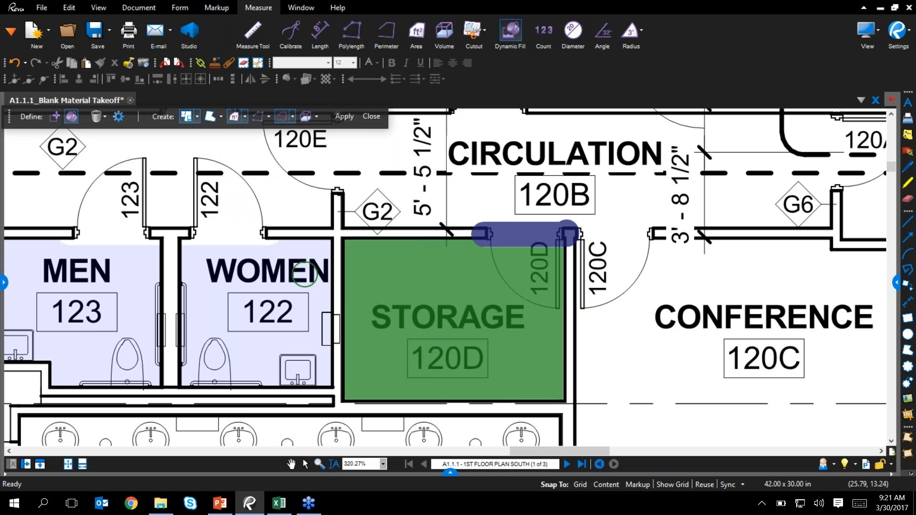
- Apply the STORAGE 120D fill with a Rubber Base perimeter measurement and move the Carpet 01 caption lower in the room
{"action": "left_click", "coordinate": [291, 116]}
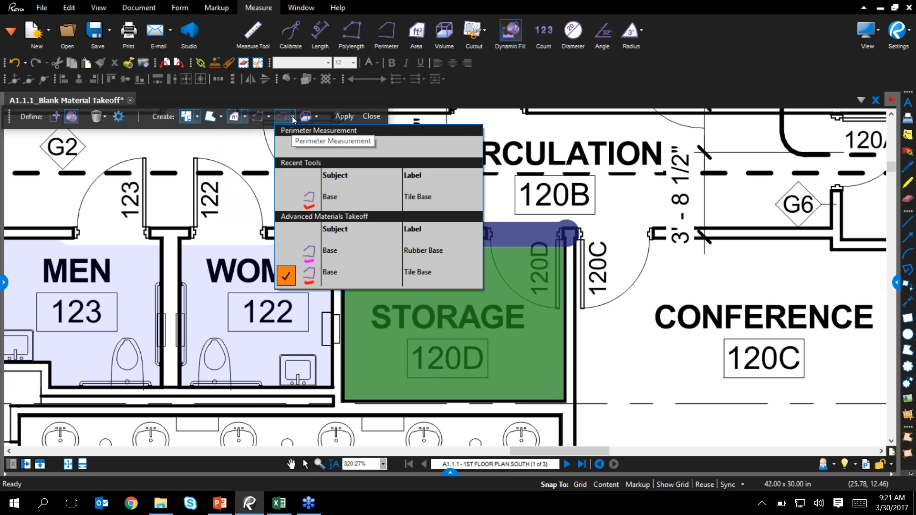
{"action": "left_click", "coordinate": [347, 259]}
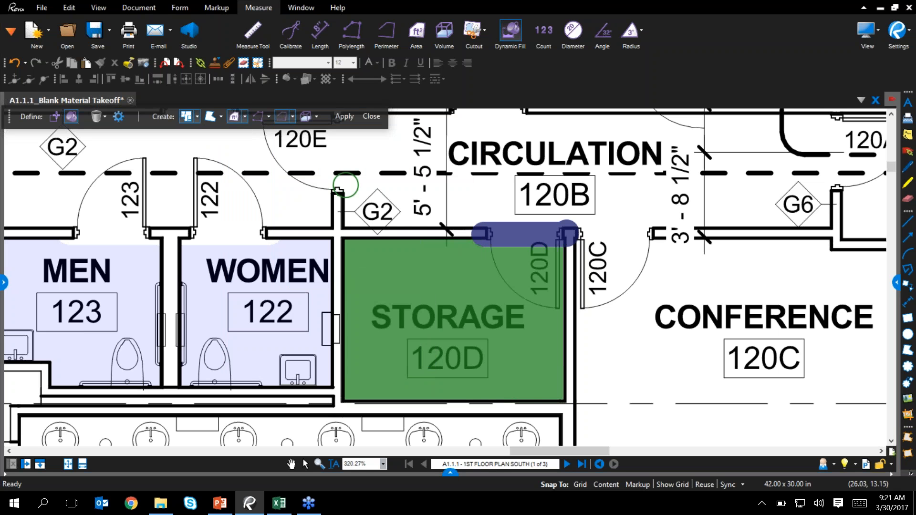
{"action": "left_click", "coordinate": [348, 118]}
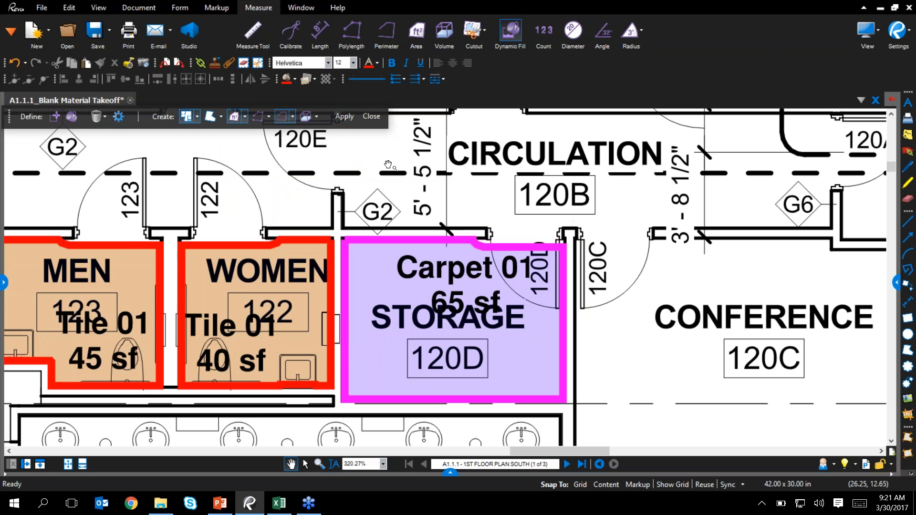
{"action": "left_click_drag", "start_coordinate": [452, 276], "coordinate": [453, 347]}
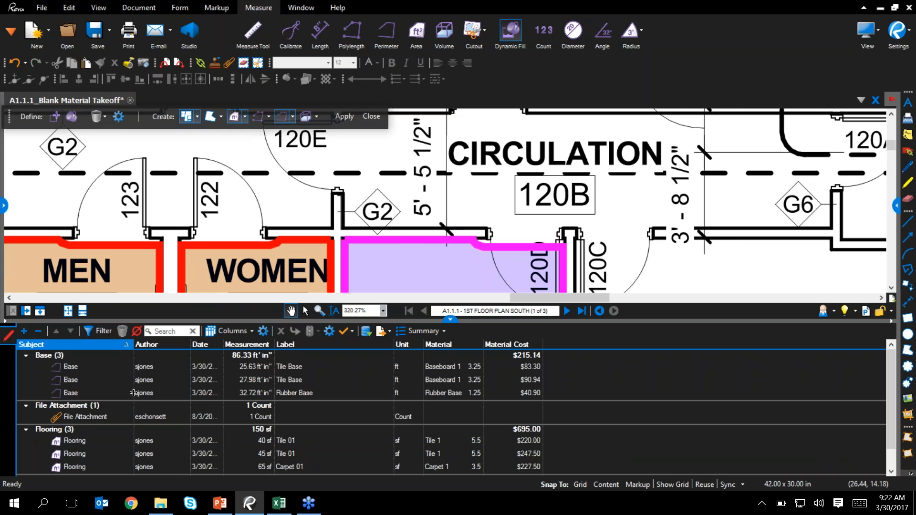
- Review the Rubber Base and Carpet 01 entries of STORAGE 120D in the markups list, and close Dynamic Fill
{"action": "left_click", "coordinate": [122, 392]}
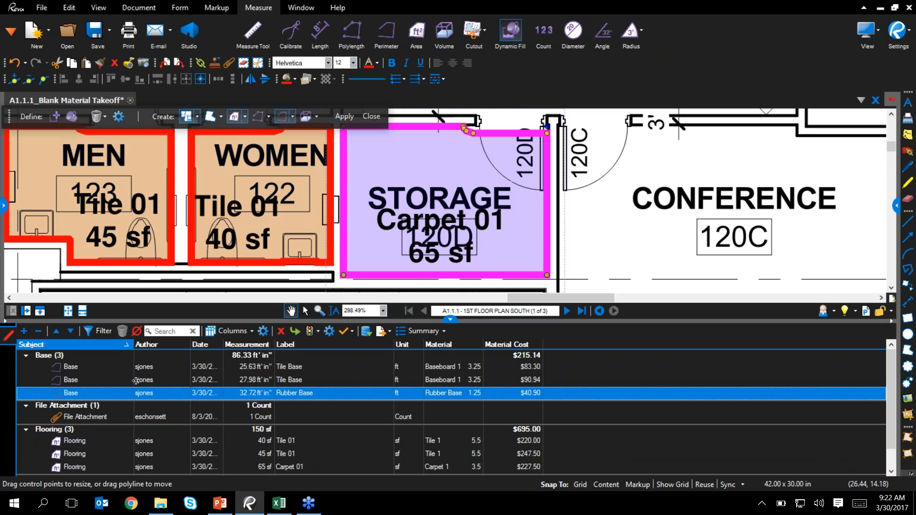
{"action": "left_click", "coordinate": [113, 467]}
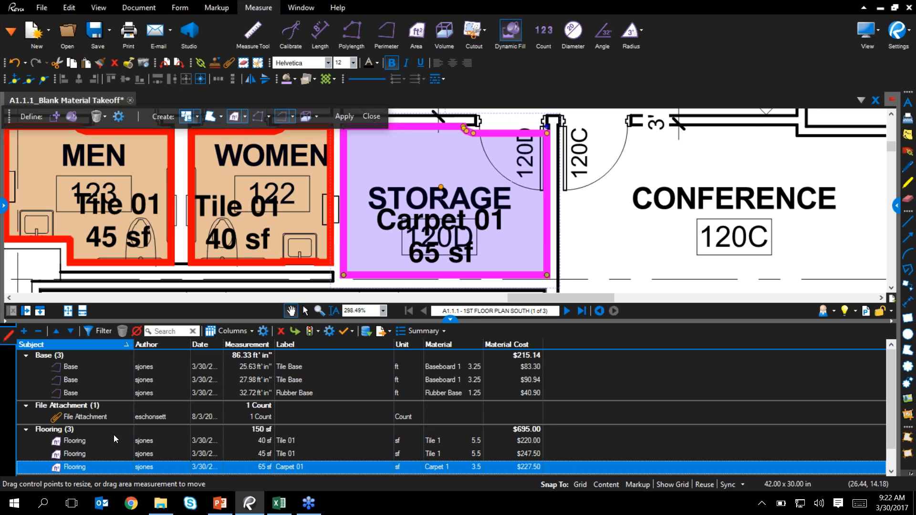
{"action": "left_click", "coordinate": [363, 116]}
{"action": "left_click", "coordinate": [450, 319]}
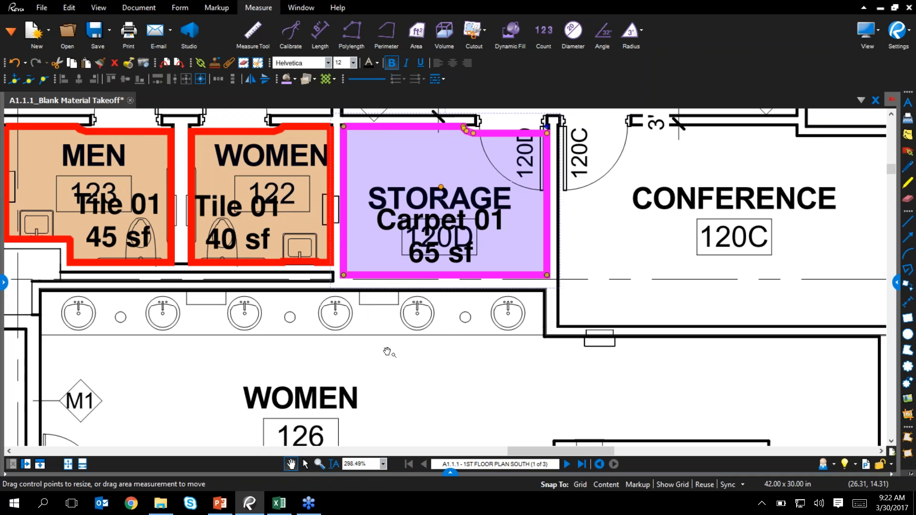
- Draw a Polylength measurement from sink centre to sink centre along the six sinks in WOMEN 126
{"action": "left_click_drag", "start_coordinate": [342, 373], "coordinate": [388, 378]}
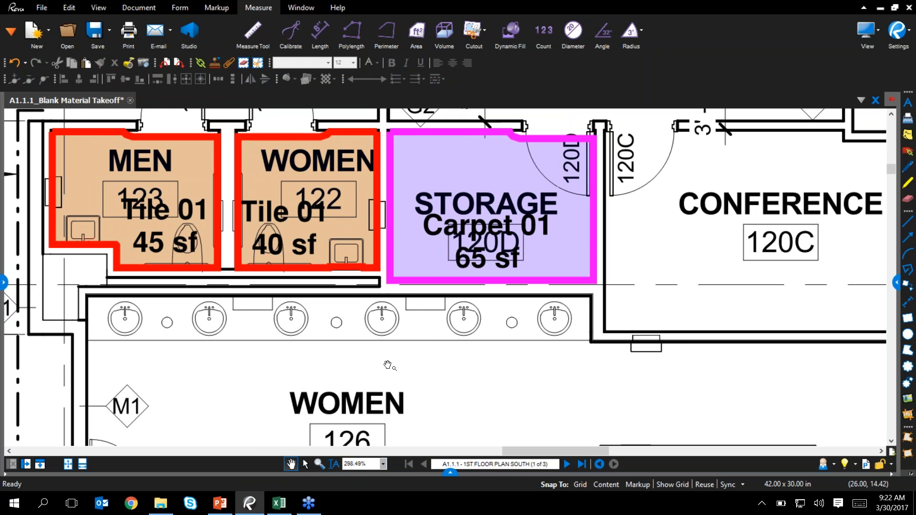
{"action": "scroll", "coordinate": [205, 368], "scroll_direction": "up", "scroll_amount": 2}
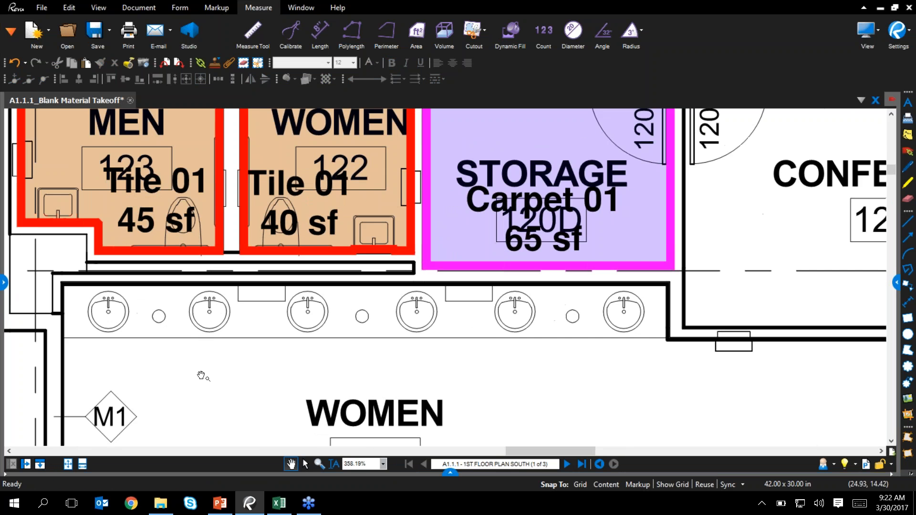
{"action": "scroll", "coordinate": [257, 348], "scroll_direction": "up", "scroll_amount": 2}
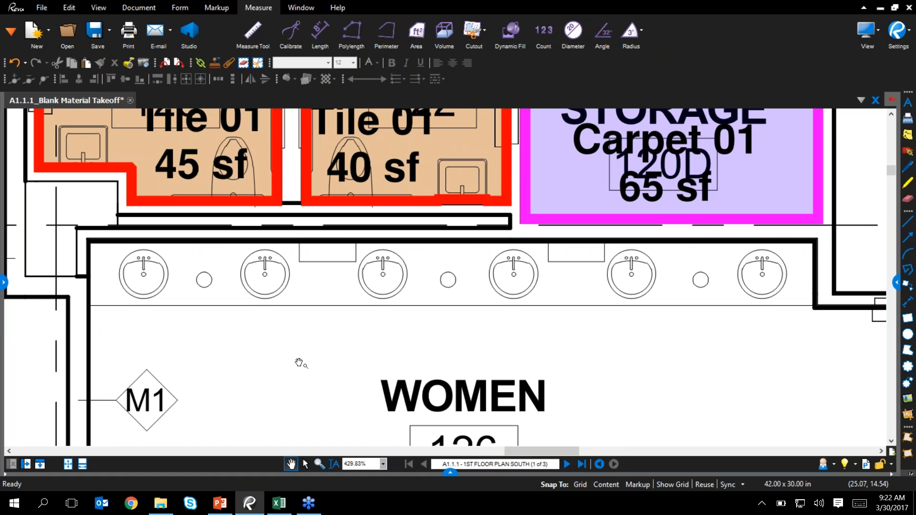
{"action": "left_click", "coordinate": [349, 33]}
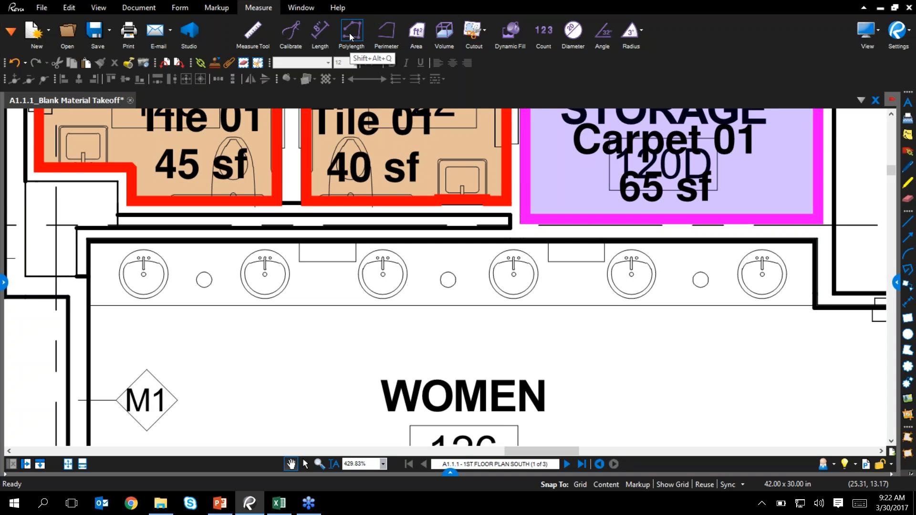
{"action": "left_click", "coordinate": [351, 35]}
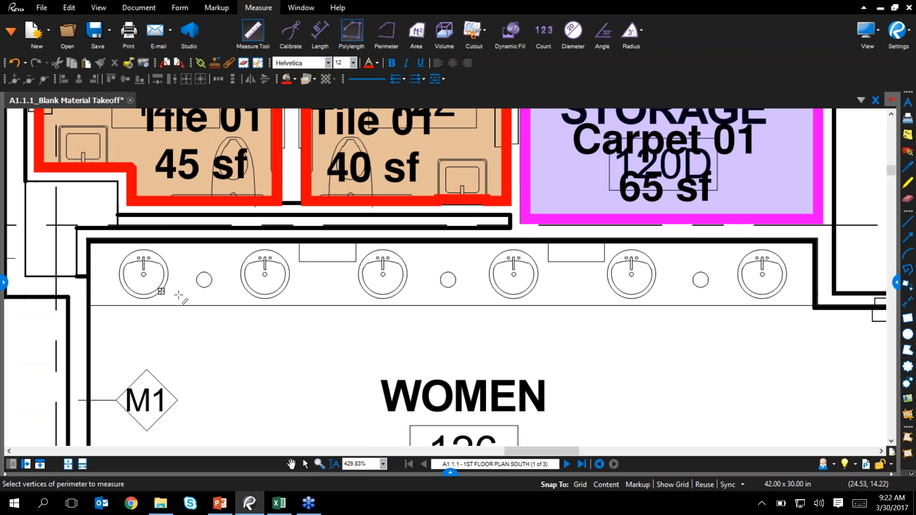
{"action": "left_click", "coordinate": [143, 276]}
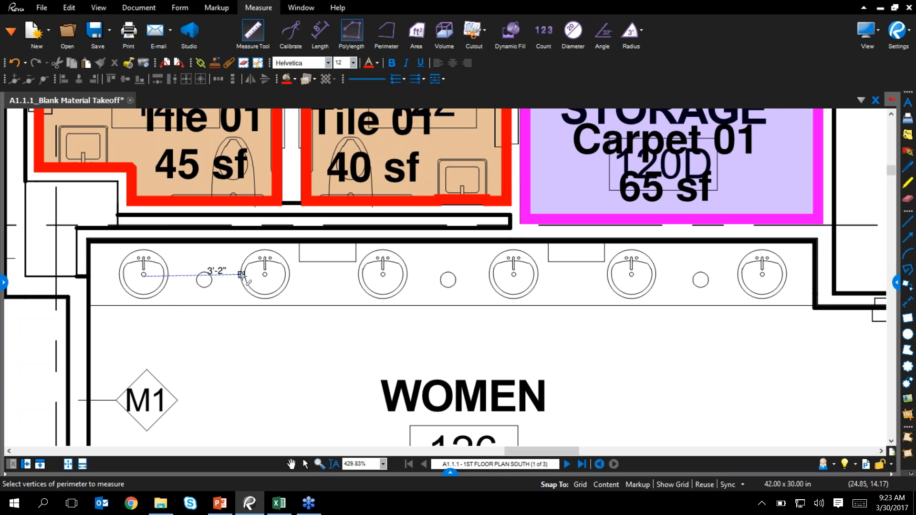
{"action": "left_click", "coordinate": [265, 275]}
{"action": "left_click", "coordinate": [382, 275]}
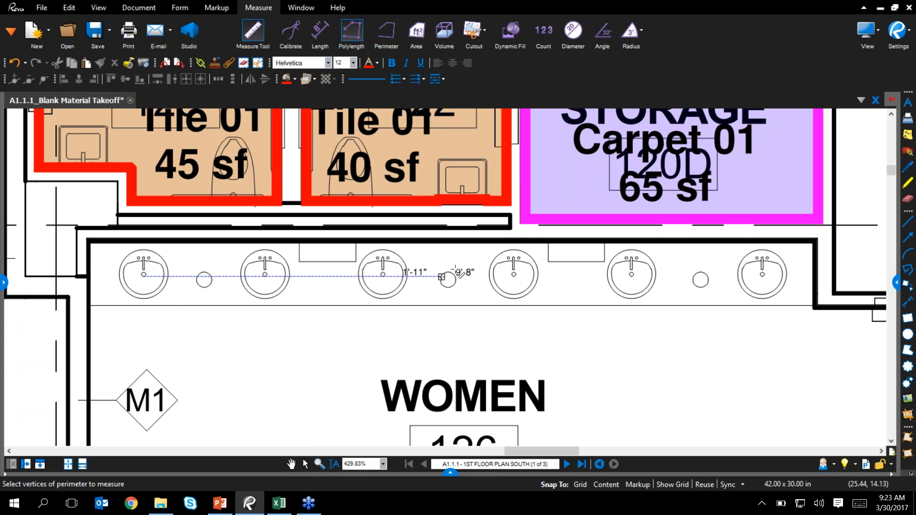
{"action": "left_click", "coordinate": [514, 275]}
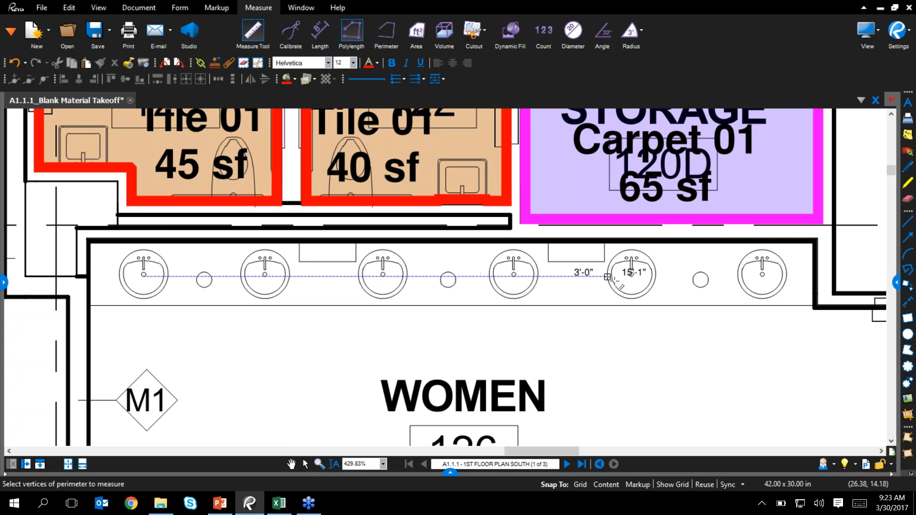
{"action": "double_click", "coordinate": [760, 276]}
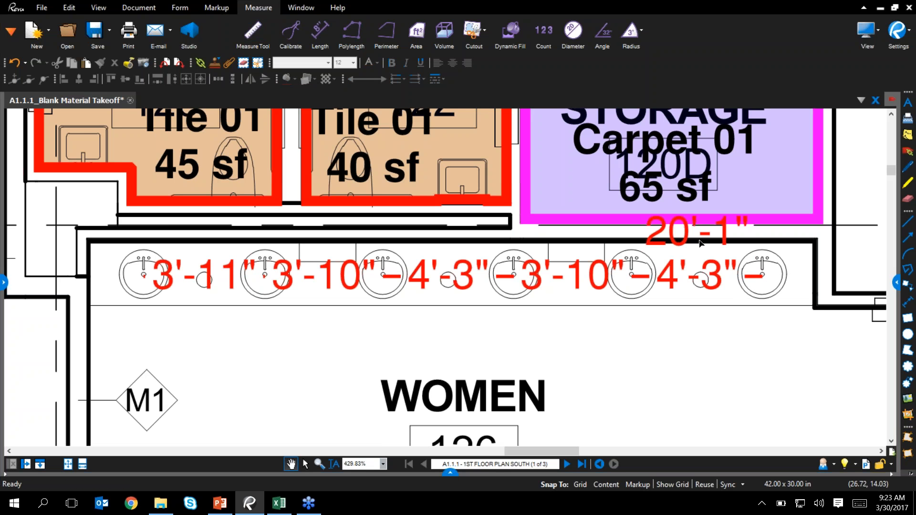
- Hide the total-length caption of the sink polylength measurement in its properties
{"action": "left_click_drag", "start_coordinate": [687, 236], "coordinate": [699, 343]}
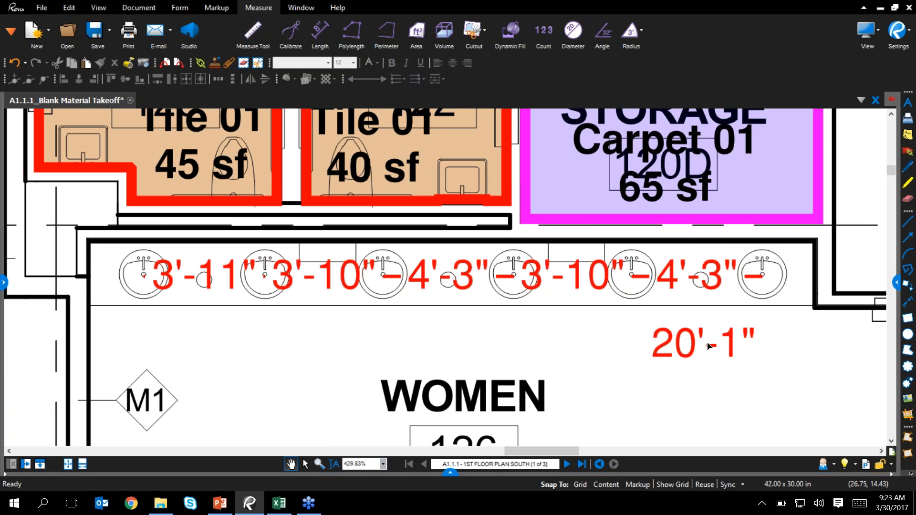
{"action": "left_click", "coordinate": [895, 285]}
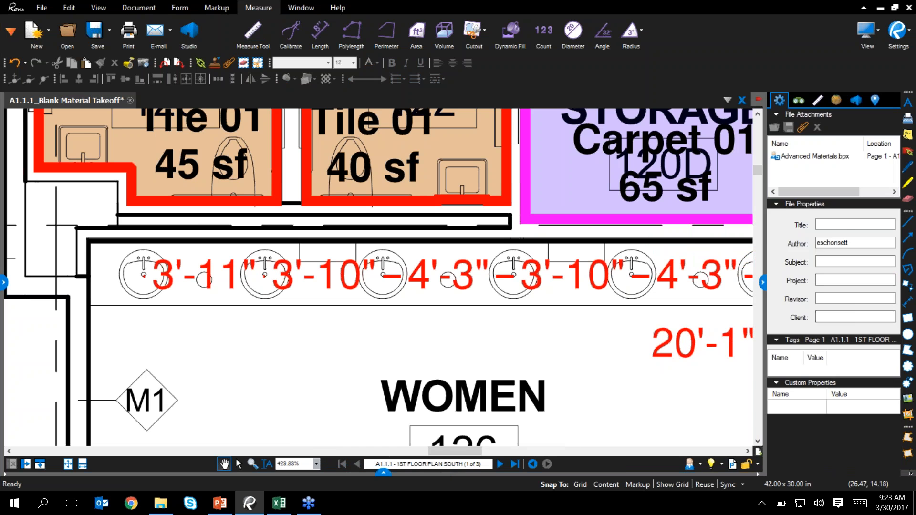
{"action": "left_click", "coordinate": [686, 344]}
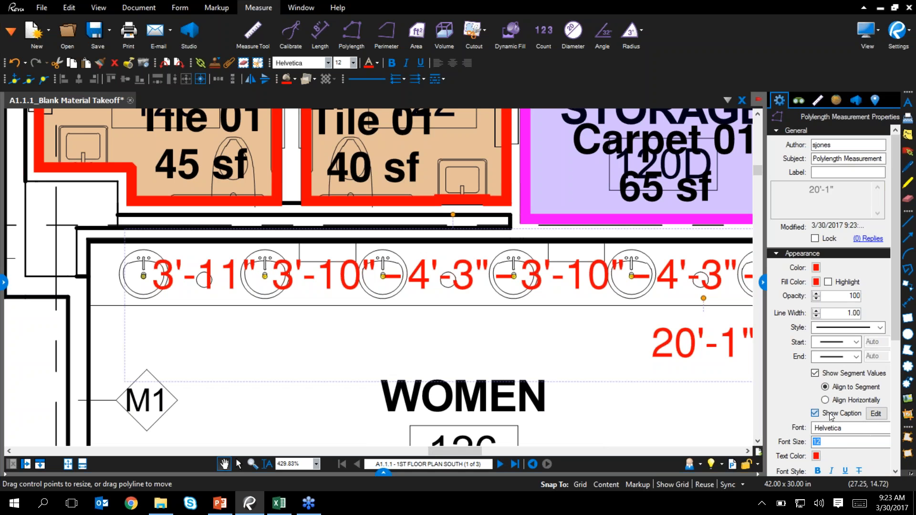
{"action": "left_click", "coordinate": [764, 282]}
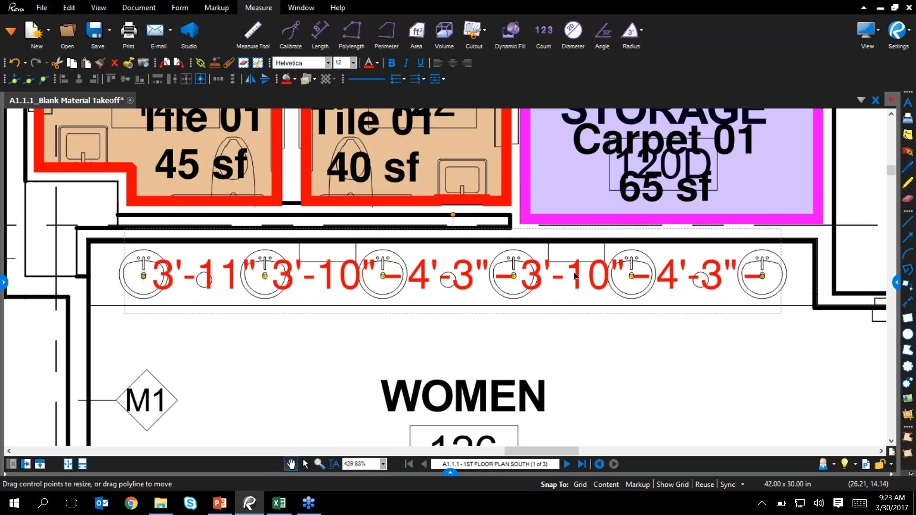
{"action": "left_click", "coordinate": [621, 386]}
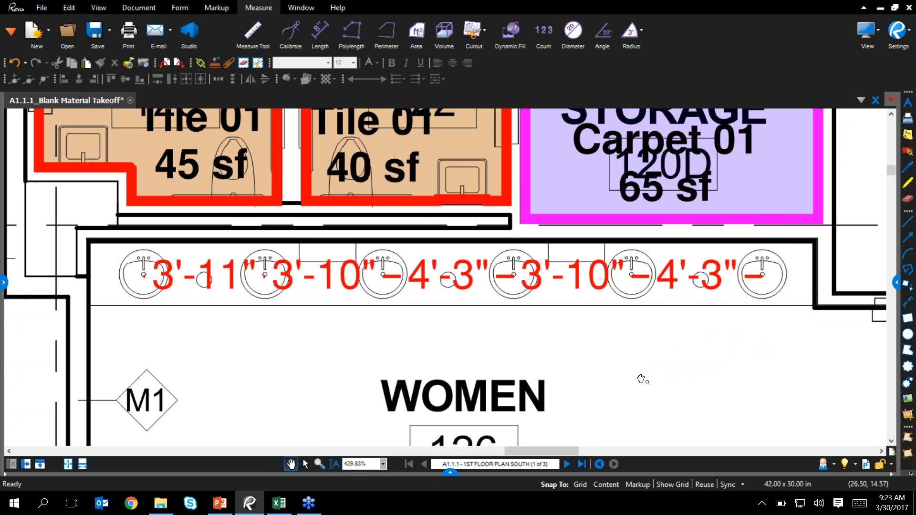
- Examine how the sink polylength measurement is listed in the markups list
{"action": "left_click", "coordinate": [351, 300]}
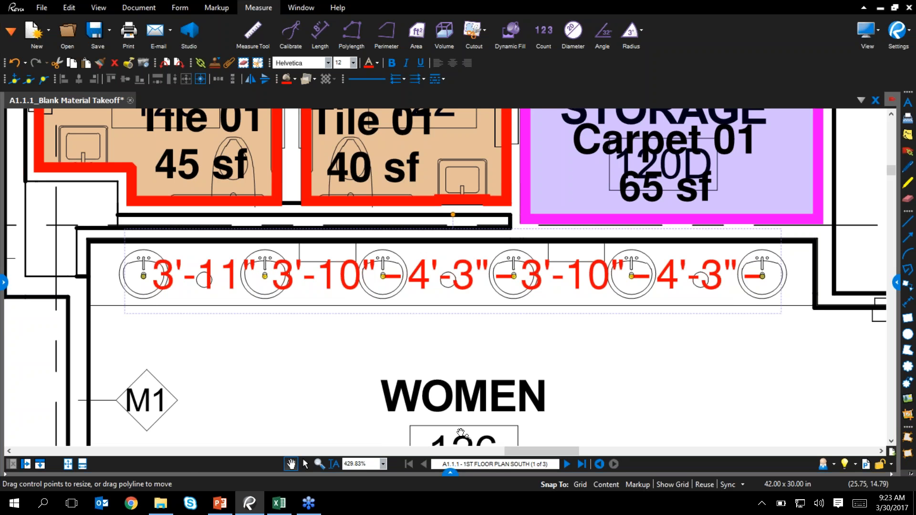
{"action": "left_click", "coordinate": [453, 472]}
{"action": "left_click", "coordinate": [359, 247]}
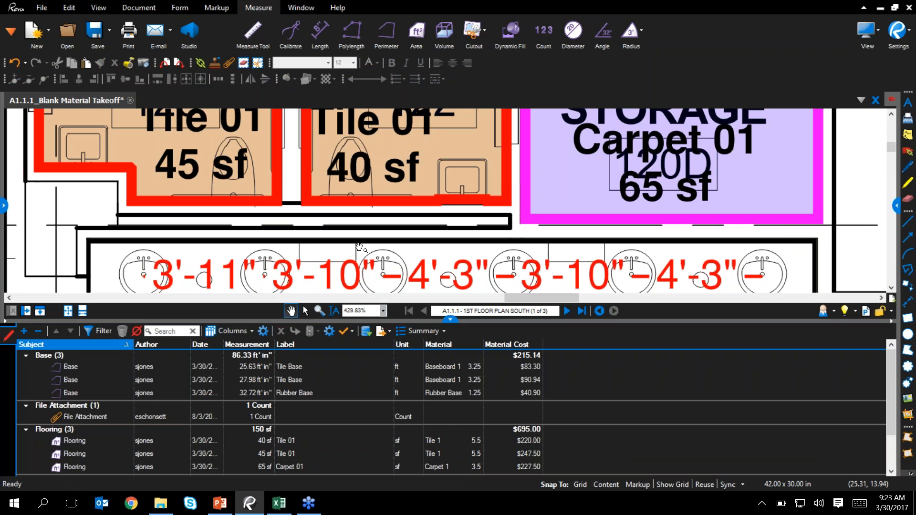
{"action": "scroll", "coordinate": [397, 429], "scroll_direction": "down", "scroll_amount": 2}
{"action": "left_click", "coordinate": [397, 469]}
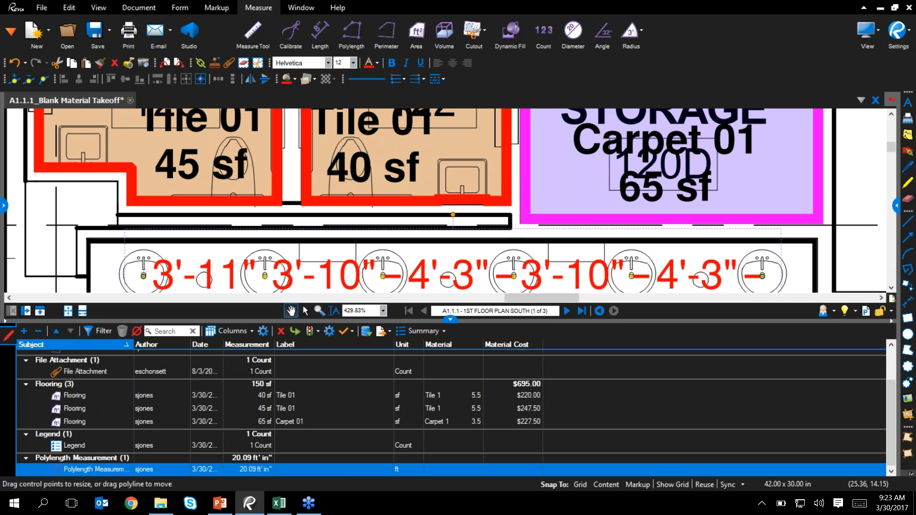
{"action": "left_click", "coordinate": [396, 469]}
{"action": "left_click", "coordinate": [455, 320]}
- Split the sink polylength measurement at all its points and select each resulting segment in turn
{"action": "right_click", "coordinate": [171, 281]}
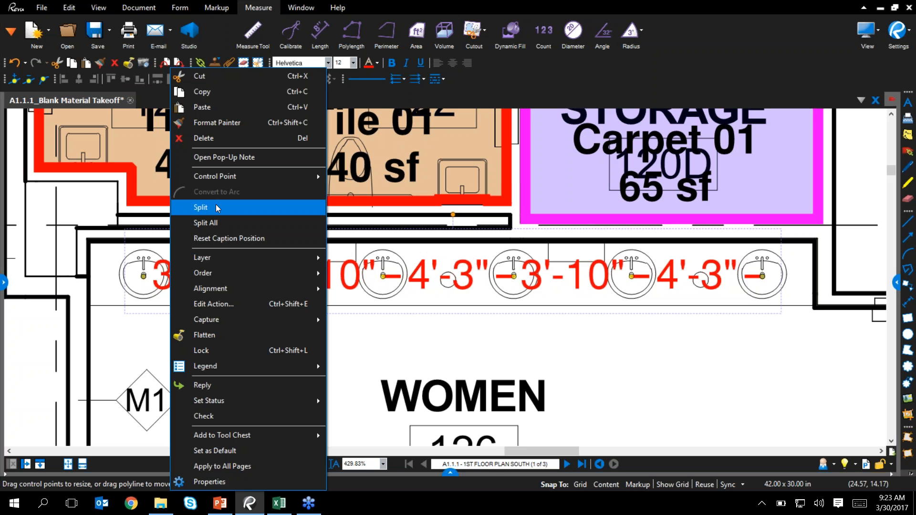
{"action": "left_click", "coordinate": [243, 223]}
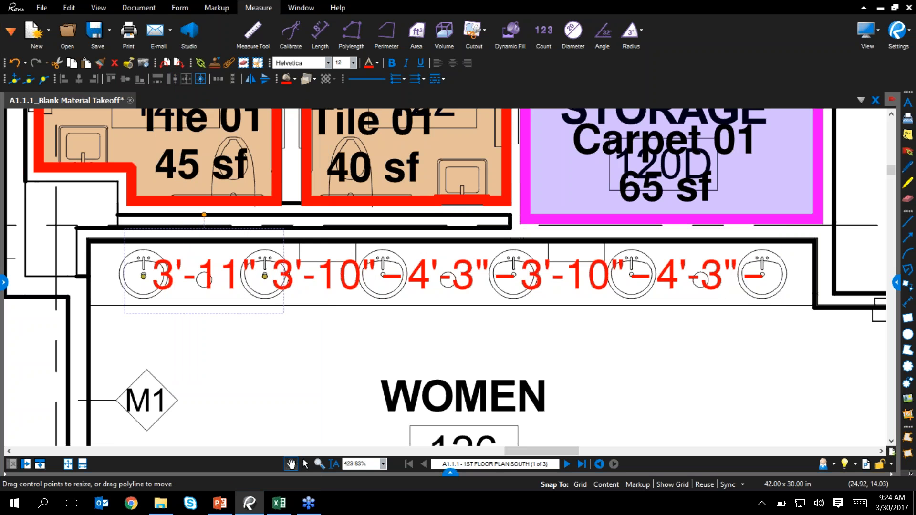
{"action": "left_click", "coordinate": [315, 277]}
{"action": "left_click", "coordinate": [468, 286]}
{"action": "left_click", "coordinate": [581, 274]}
{"action": "left_click", "coordinate": [696, 289]}
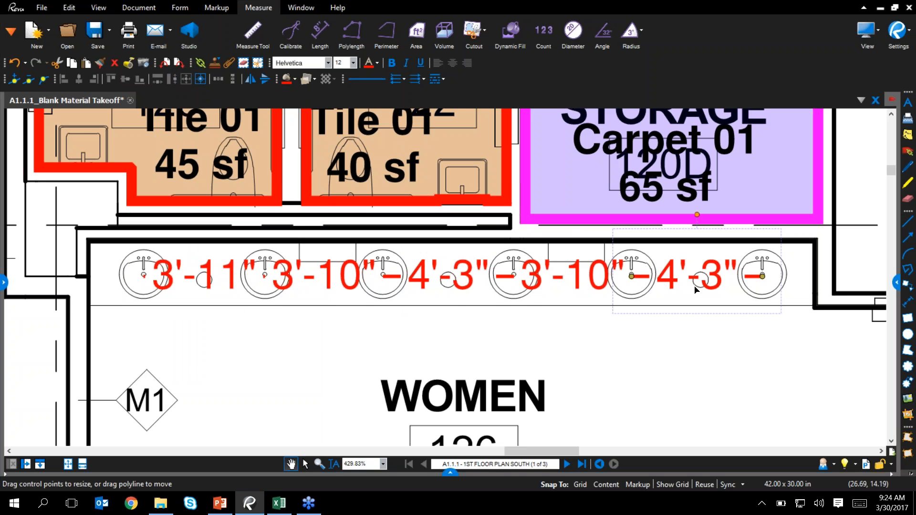
- Check the first two separate sink segments in the markups list, then hide the list and clear the selection
{"action": "left_click", "coordinate": [451, 474]}
{"action": "left_click", "coordinate": [308, 284]}
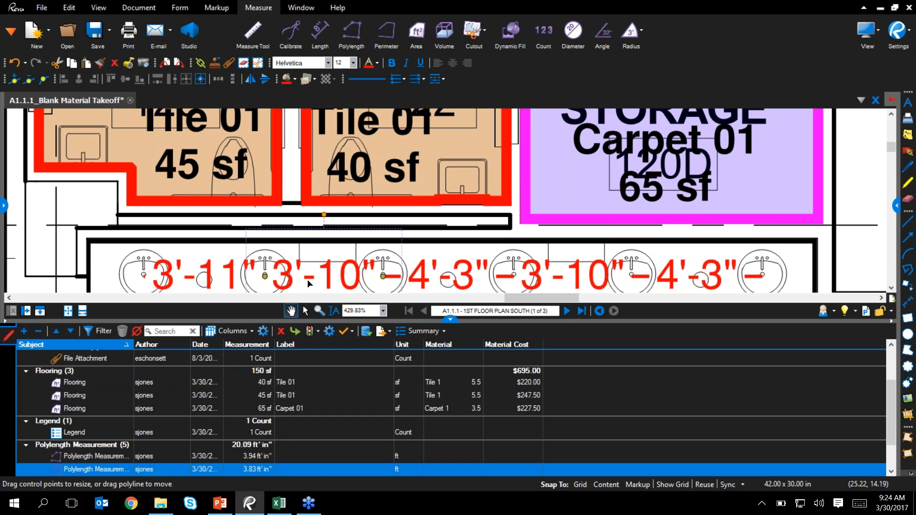
{"action": "left_click", "coordinate": [223, 280]}
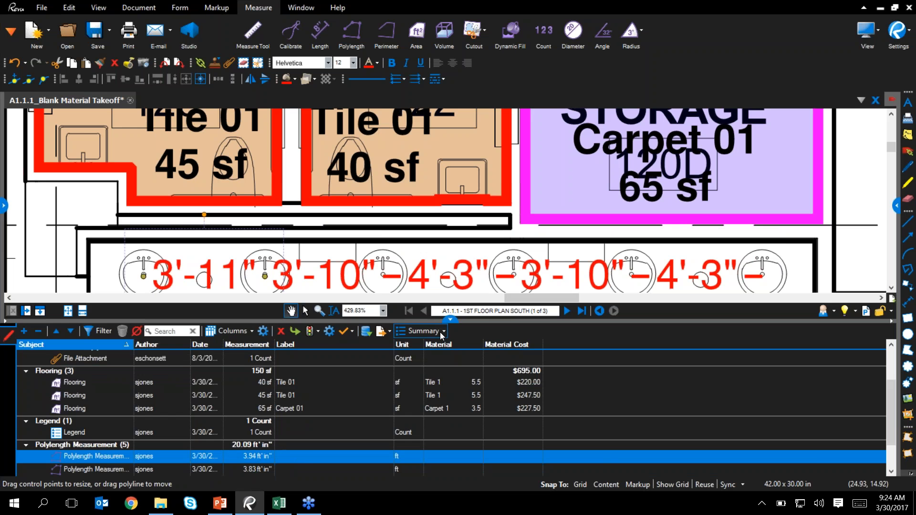
{"action": "left_click", "coordinate": [449, 320]}
{"action": "left_click", "coordinate": [419, 340]}
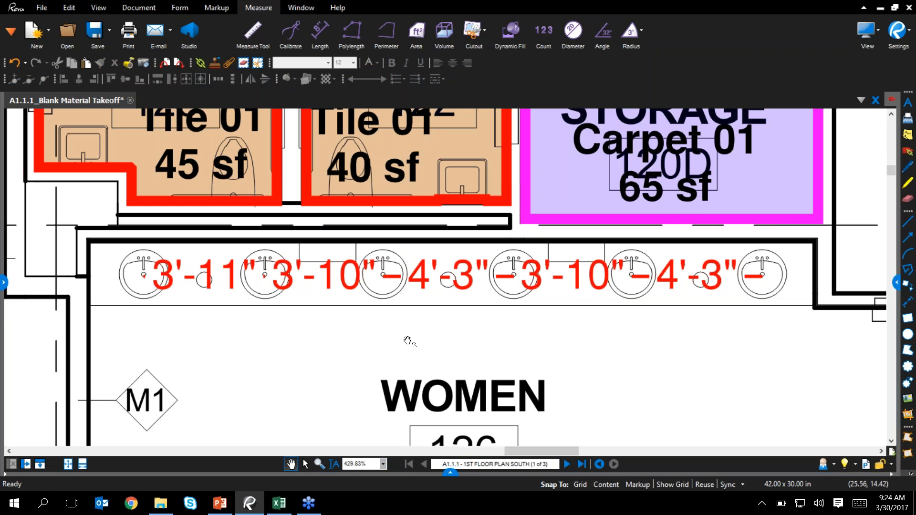
- Show the total-length caption of the sink polylength measurement again in its properties
{"action": "left_click", "coordinate": [425, 286]}
{"action": "left_click", "coordinate": [897, 283]}
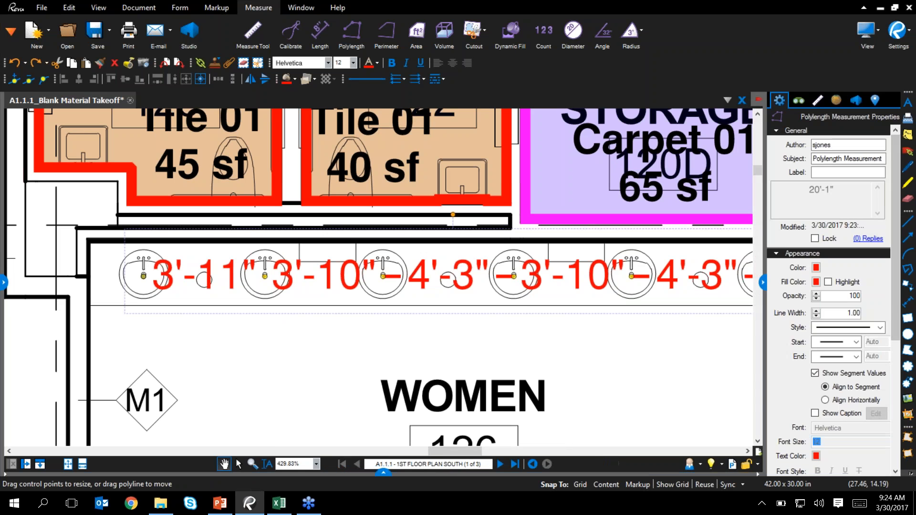
{"action": "left_click", "coordinate": [815, 413]}
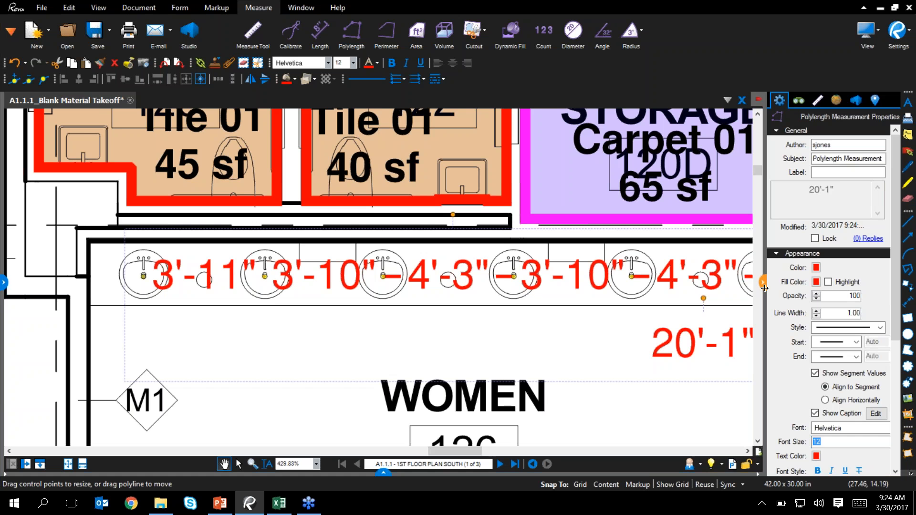
{"action": "left_click_drag", "start_coordinate": [765, 288], "coordinate": [741, 288]}
{"action": "left_click_drag", "start_coordinate": [600, 406], "coordinate": [523, 410]}
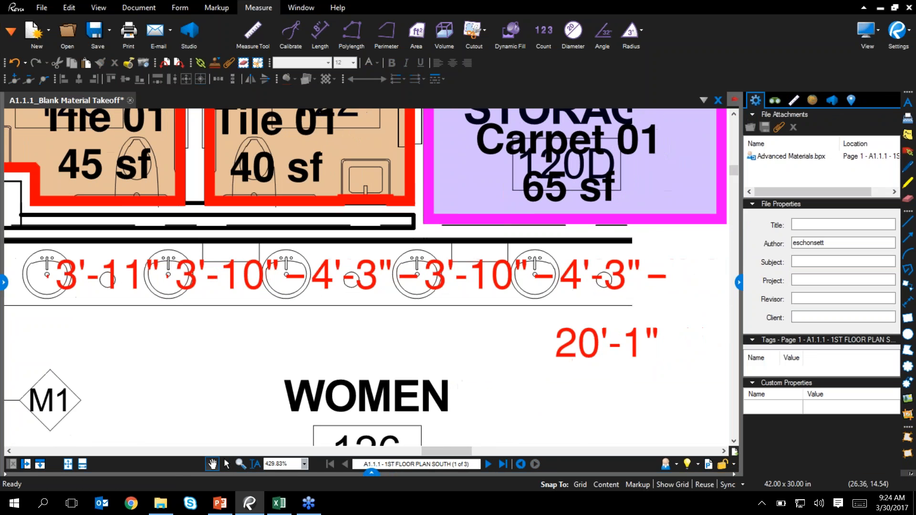
{"action": "left_click_drag", "start_coordinate": [736, 280], "coordinate": [717, 281]}
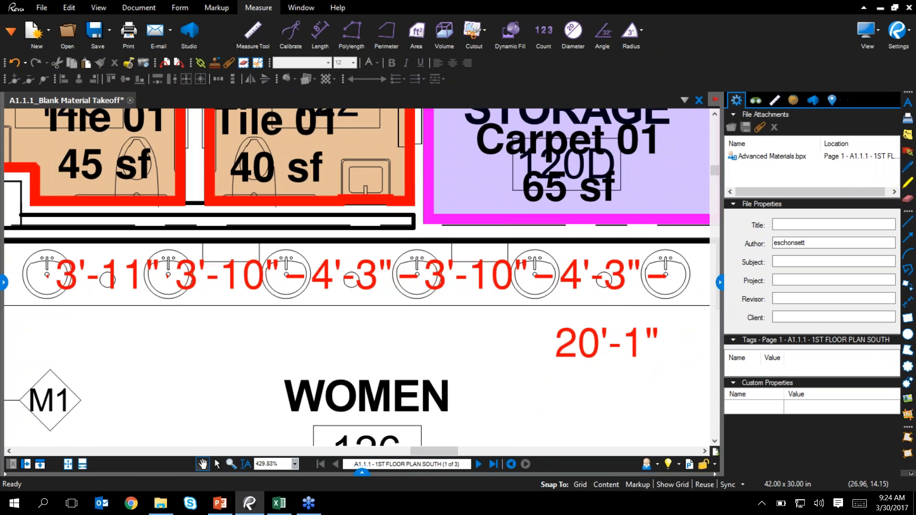
- Set the sink polylength measurement's Rise/Drop to 15 feet in its measurement properties
{"action": "left_click", "coordinate": [645, 277]}
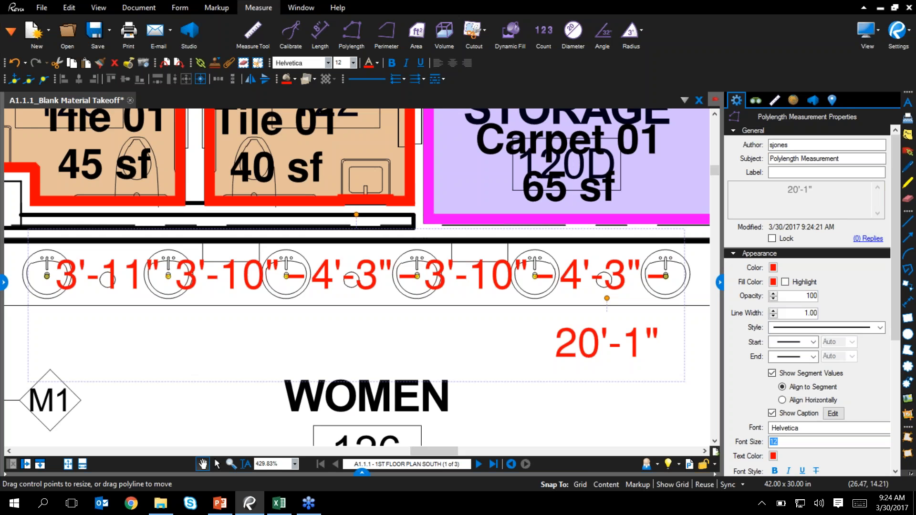
{"action": "left_click", "coordinate": [774, 101]}
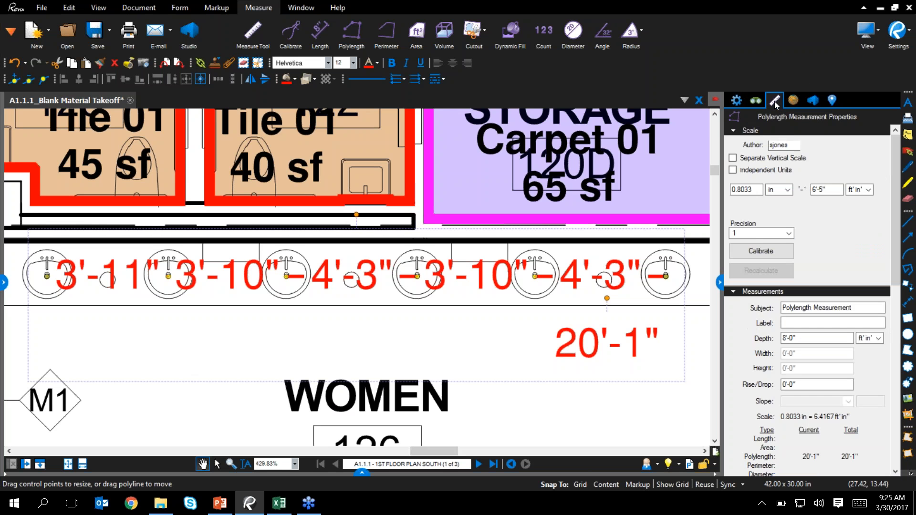
{"action": "scroll", "coordinate": [738, 347], "scroll_direction": "down", "scroll_amount": 3}
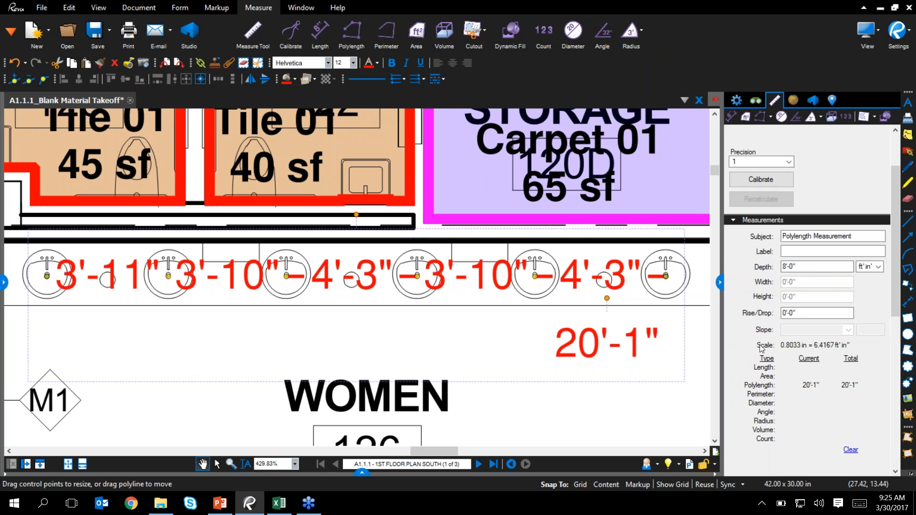
{"action": "left_click", "coordinate": [805, 314]}
{"action": "left_click", "coordinate": [805, 313]}
{"action": "double_click", "coordinate": [805, 314]}
{"action": "type", "text": "15"}
{"action": "key", "text": "Return"}
{"action": "left_click", "coordinate": [719, 283]}
{"action": "left_click_drag", "start_coordinate": [601, 356], "coordinate": [600, 383]}
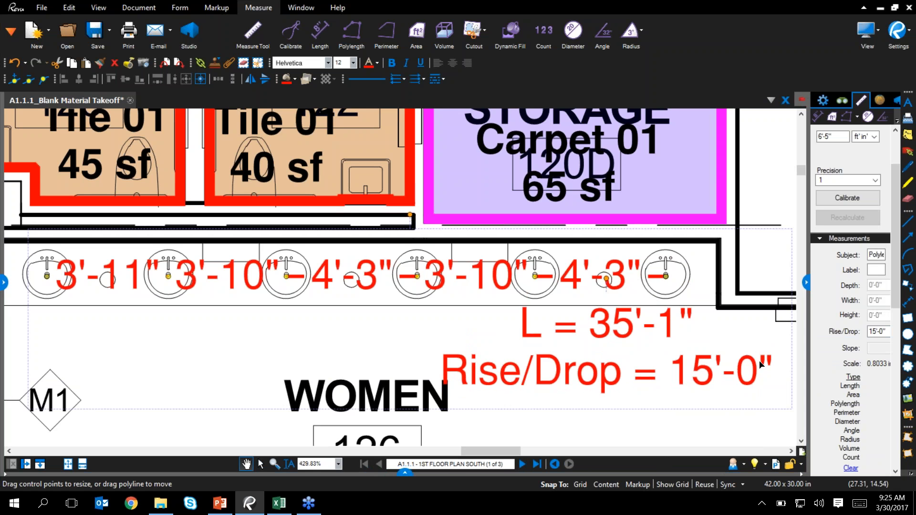
- Change the sink polylength measurement's Rise/Drop to 20 feet and clear the selection
{"action": "mouse_move", "coordinate": [511, 451]}
{"action": "left_mouse_down"}
{"action": "mouse_move", "coordinate": [543, 453]}
{"action": "mouse_move", "coordinate": [525, 456]}
{"action": "left_mouse_up"}
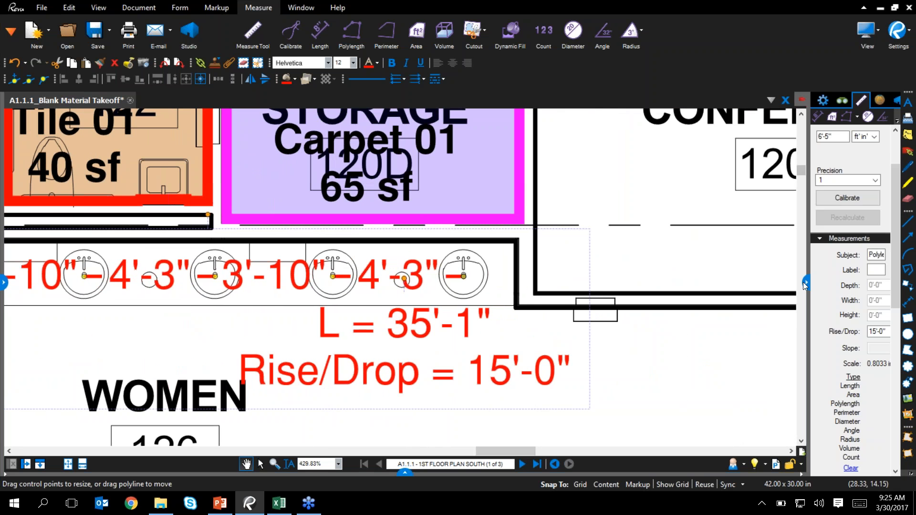
{"action": "left_click_drag", "start_coordinate": [807, 282], "coordinate": [708, 282]}
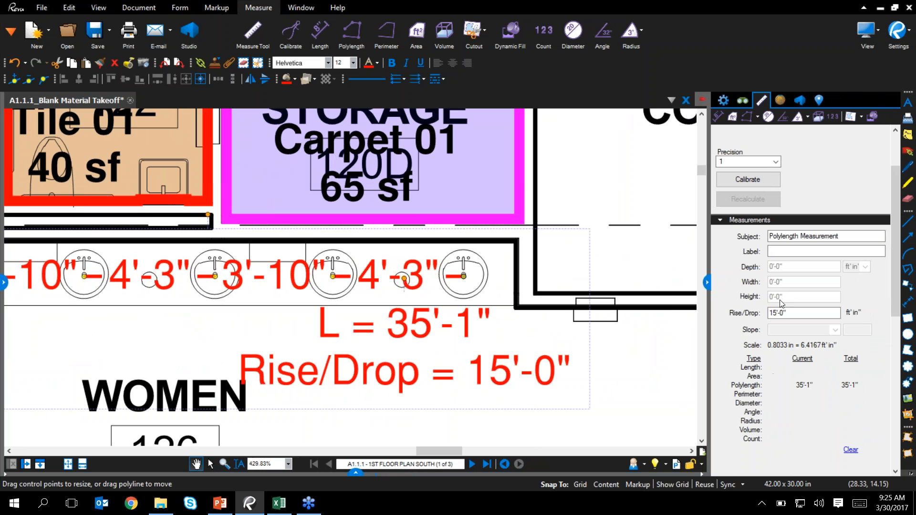
{"action": "left_click", "coordinate": [804, 314]}
{"action": "type", "text": "20'"}
{"action": "key", "text": "Return"}
{"action": "left_click", "coordinate": [629, 313]}
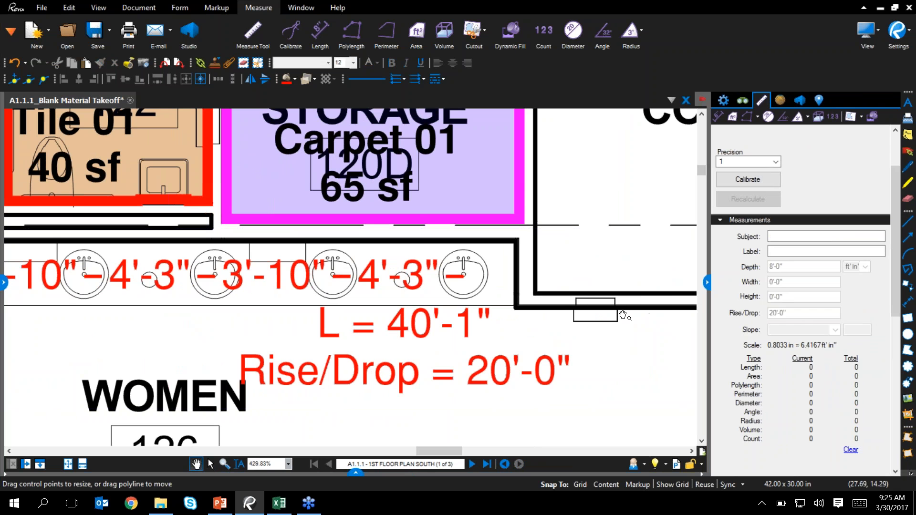
{"action": "left_click", "coordinate": [474, 369]}
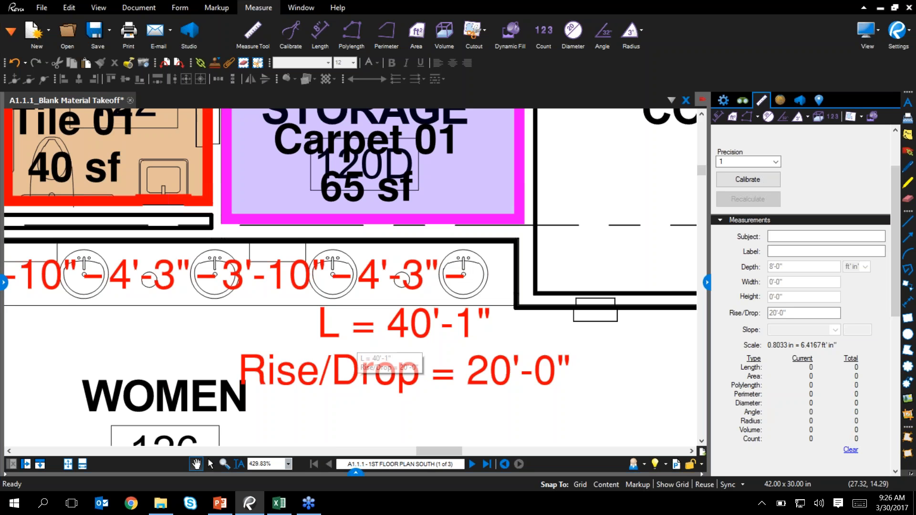
- Start Dynamic Fill for Ramp 4 and set it to create only a Flooring area measurement labelled Concrete 01
{"action": "left_click", "coordinate": [707, 283]}
{"action": "key", "text": "ctrl+0"}
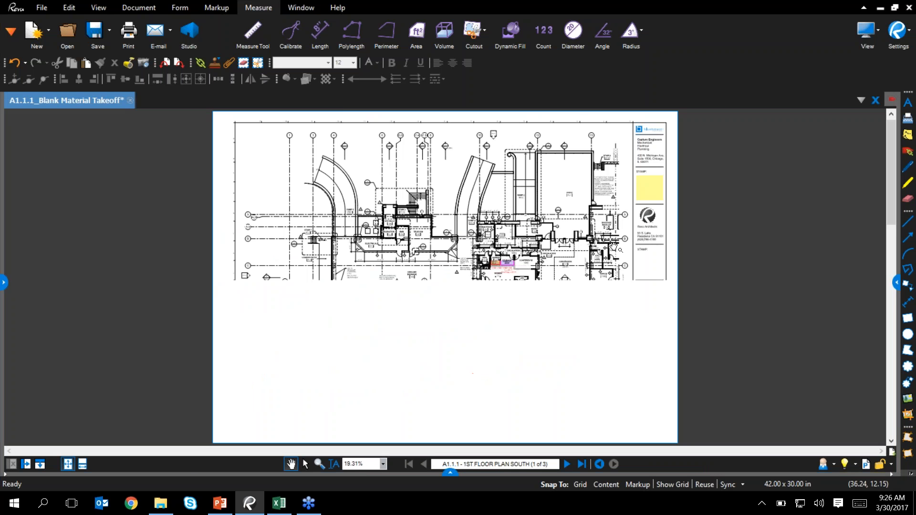
{"action": "scroll", "coordinate": [496, 183], "scroll_direction": "up", "scroll_amount": 4}
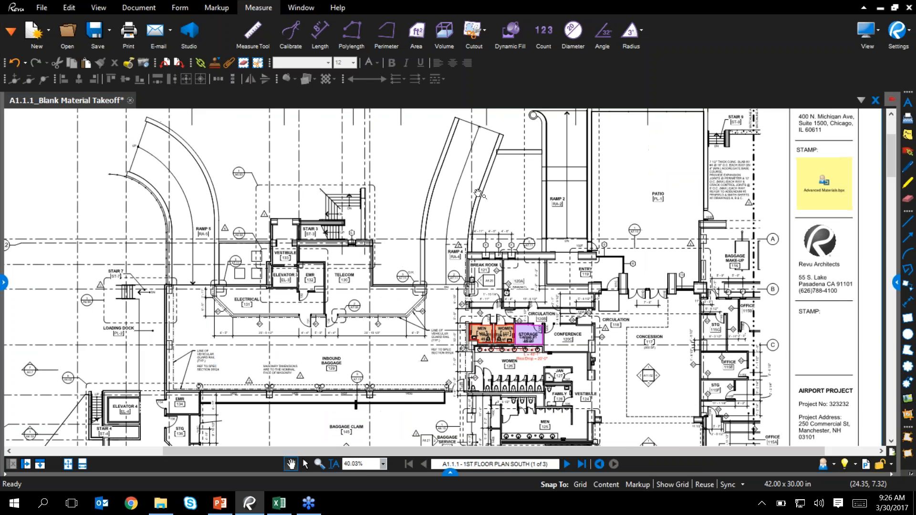
{"action": "left_click_drag", "start_coordinate": [518, 206], "coordinate": [482, 267]}
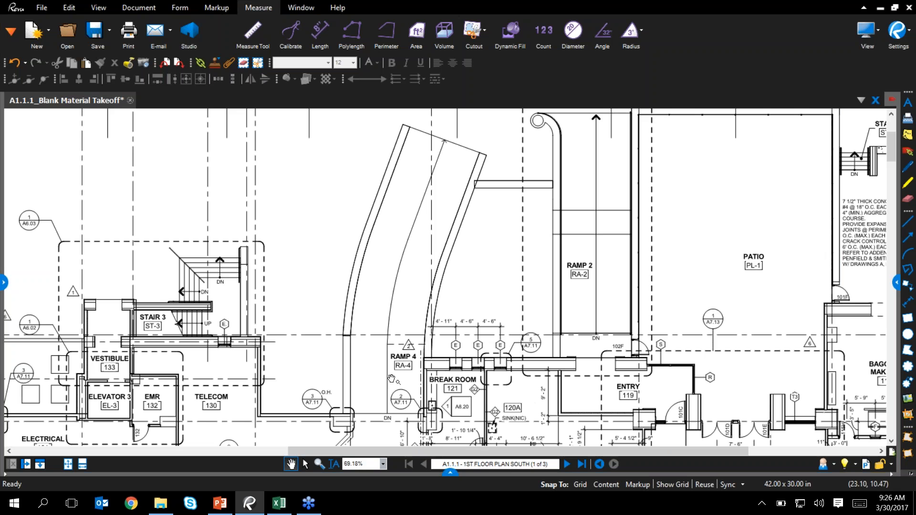
{"action": "key", "text": "ctrl"}
{"action": "left_click", "coordinate": [501, 31]}
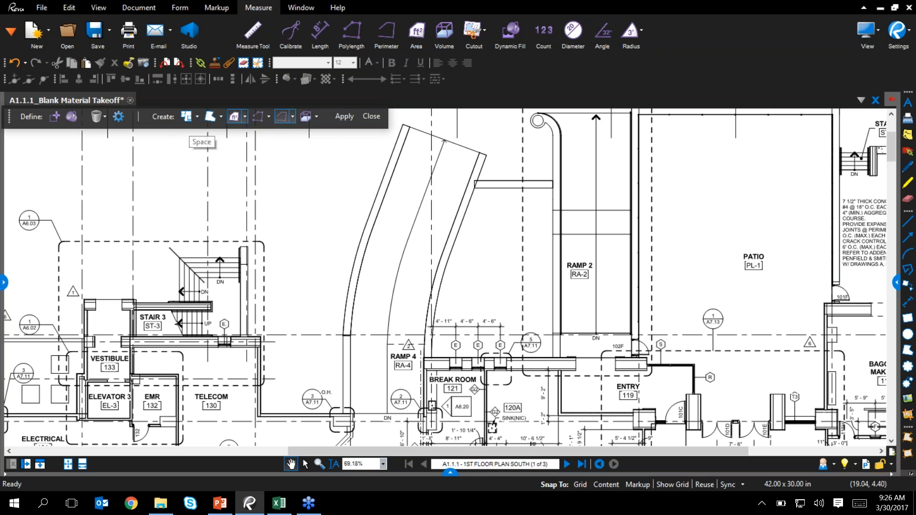
{"action": "left_click", "coordinate": [235, 118]}
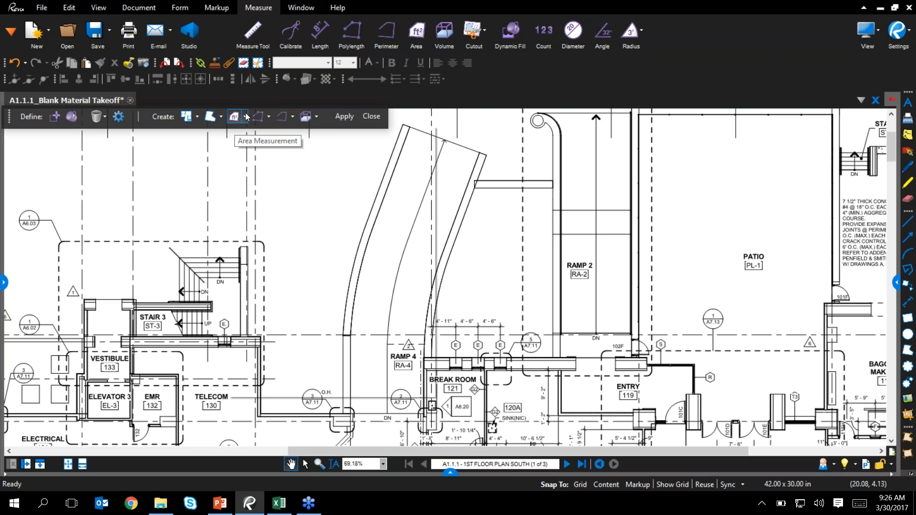
{"action": "left_click", "coordinate": [247, 117]}
{"action": "left_click", "coordinate": [246, 117]}
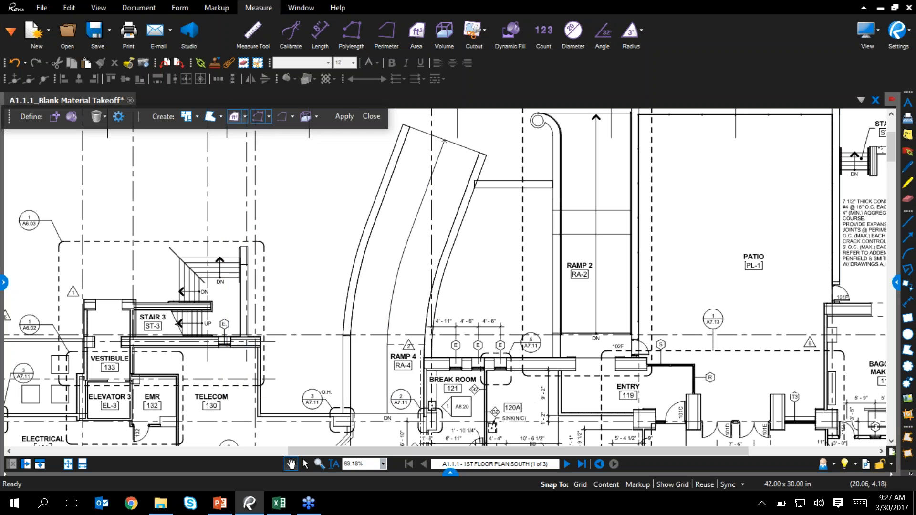
{"action": "left_click", "coordinate": [246, 120]}
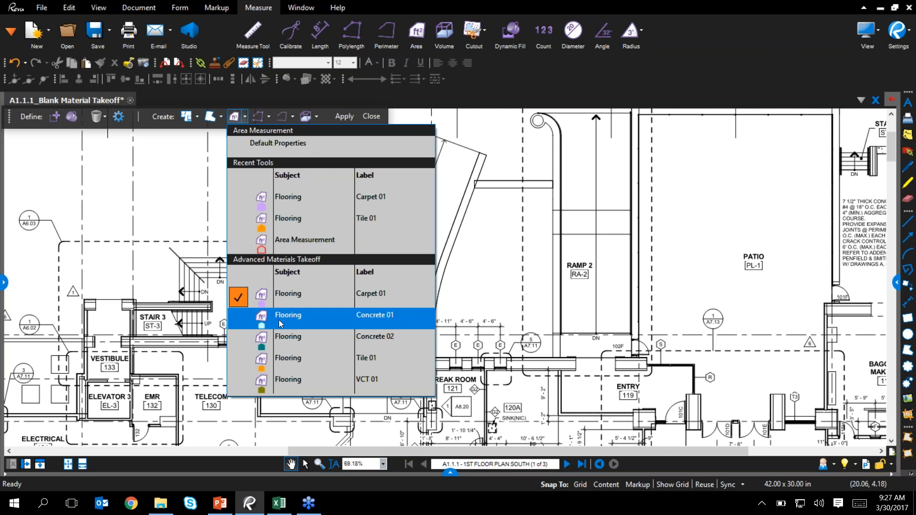
{"action": "left_click", "coordinate": [305, 317]}
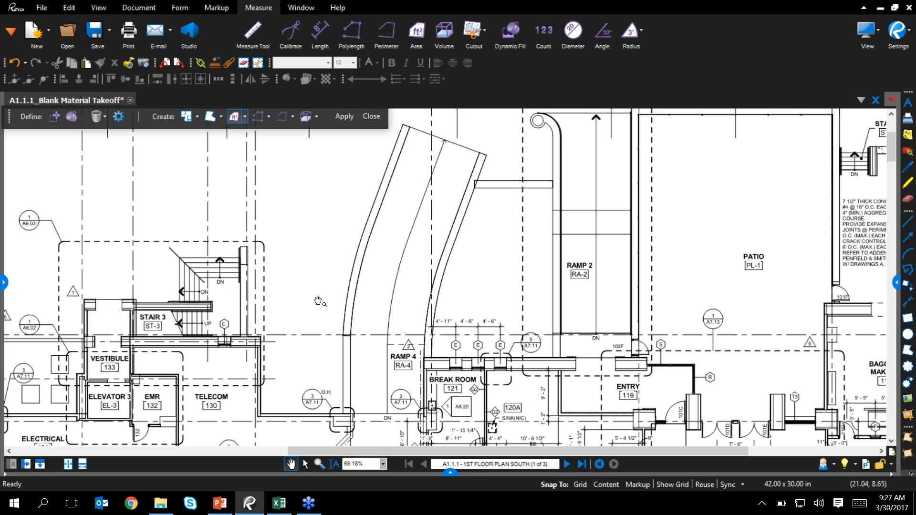
- Fill the whole Ramp 4 surface and apply the fill to create its concrete area measurement
{"action": "left_click", "coordinate": [75, 120]}
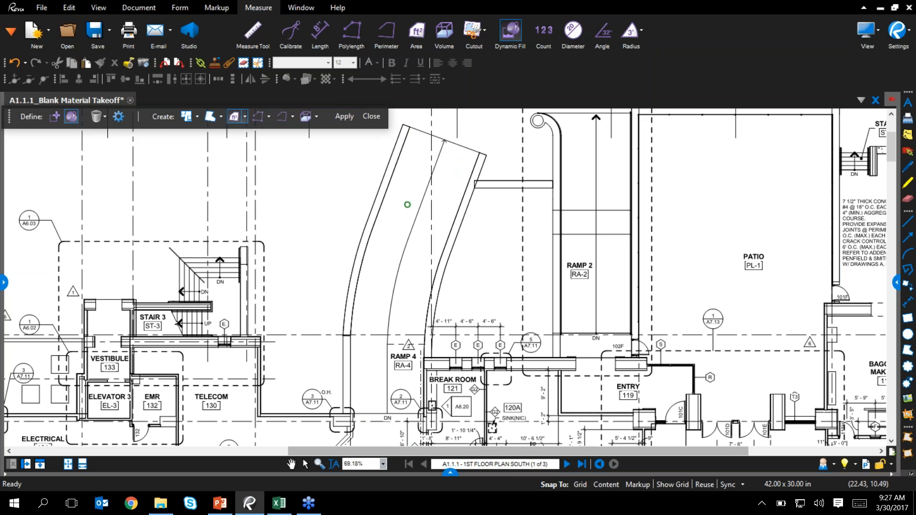
{"action": "mouse_move", "coordinate": [395, 241]}
{"action": "left_mouse_down"}
{"action": "mouse_move", "coordinate": [430, 164]}
{"action": "mouse_move", "coordinate": [389, 328]}
{"action": "left_mouse_up"}
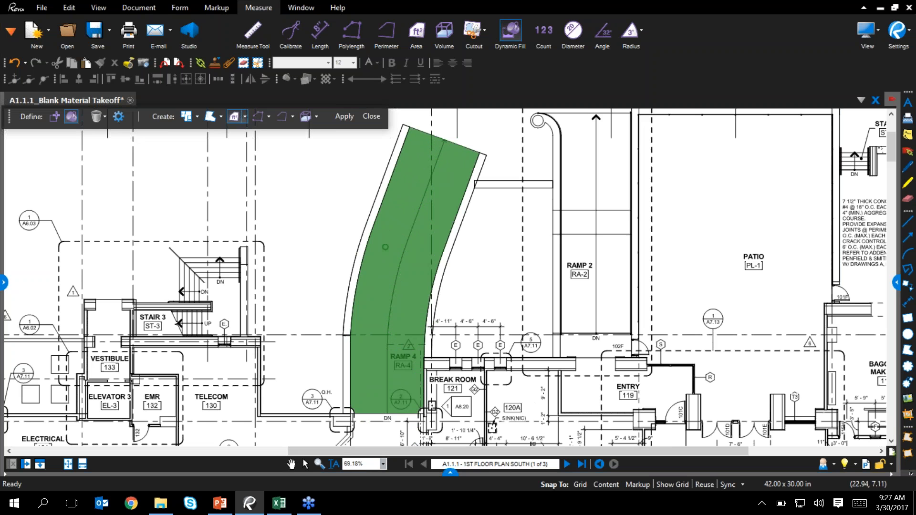
{"action": "left_click", "coordinate": [342, 119]}
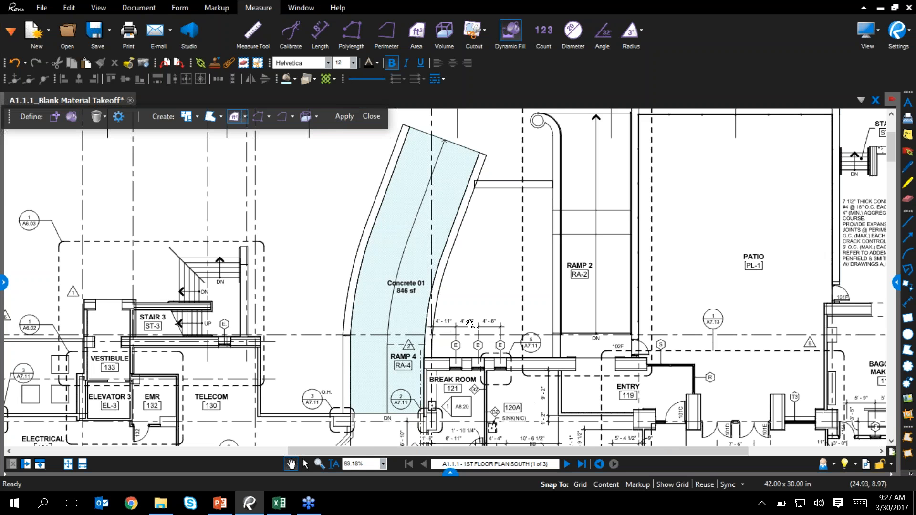
- Set the slope type of the Ramp 4 Concrete 01 area to Grade, with a value of 8%
{"action": "scroll", "coordinate": [427, 323], "scroll_direction": "up", "scroll_amount": 2}
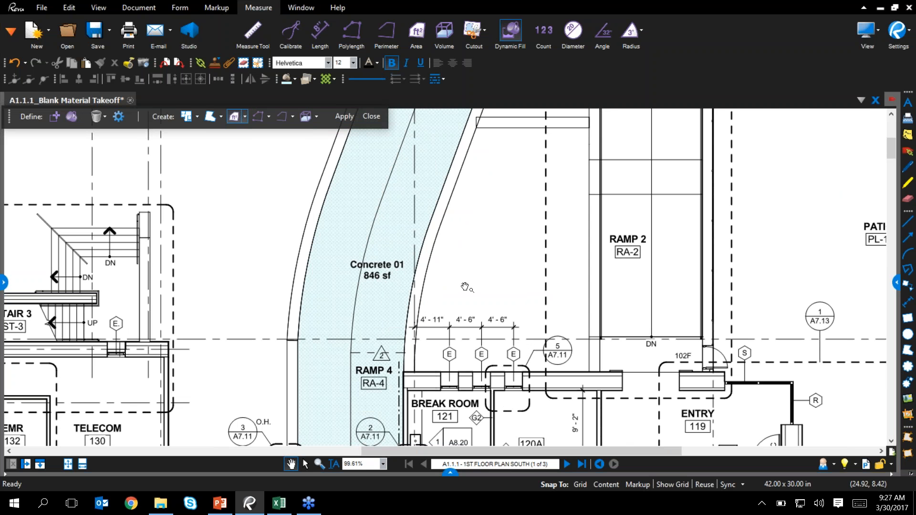
{"action": "left_click_drag", "start_coordinate": [493, 282], "coordinate": [351, 299]}
{"action": "scroll", "coordinate": [337, 300], "scroll_direction": "down", "scroll_amount": 1}
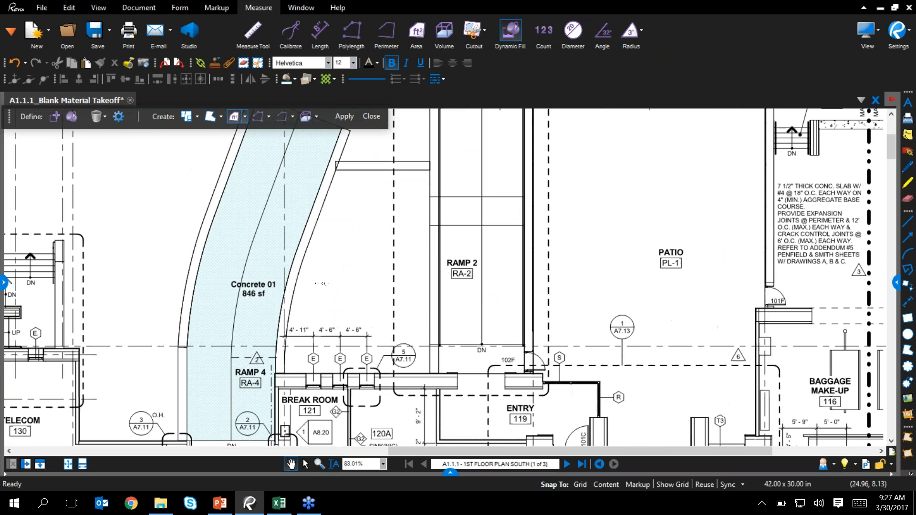
{"action": "left_click", "coordinate": [245, 286]}
{"action": "scroll", "coordinate": [245, 286], "scroll_direction": "up", "scroll_amount": 4}
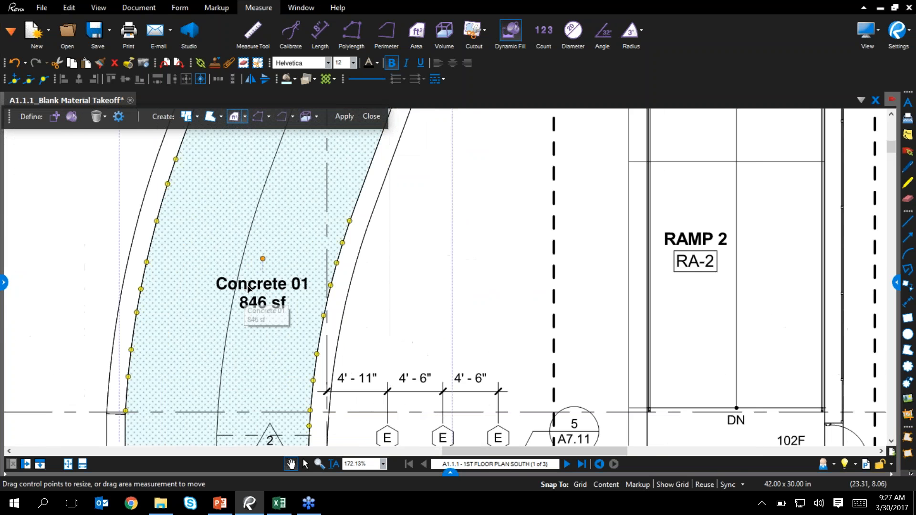
{"action": "left_click", "coordinate": [898, 282]}
{"action": "left_click_drag", "start_coordinate": [812, 301], "coordinate": [627, 301]}
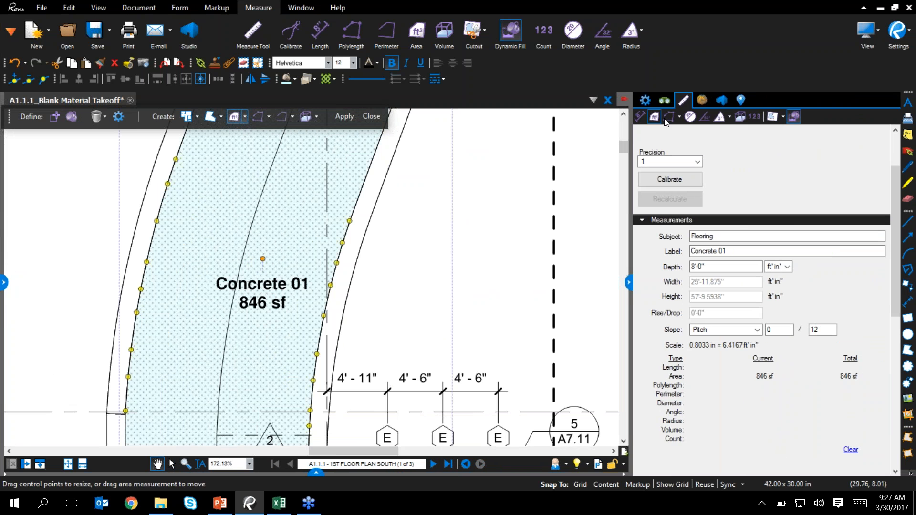
{"action": "left_click", "coordinate": [695, 331]}
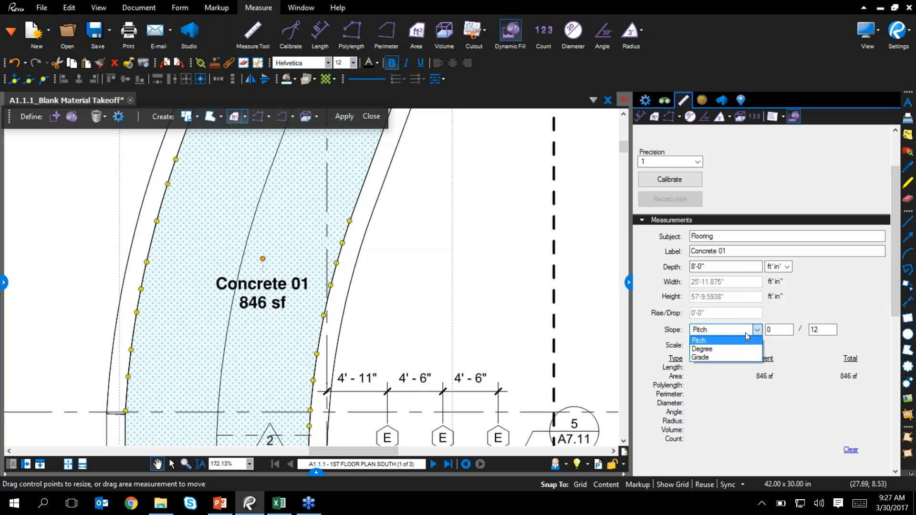
{"action": "left_click", "coordinate": [738, 357]}
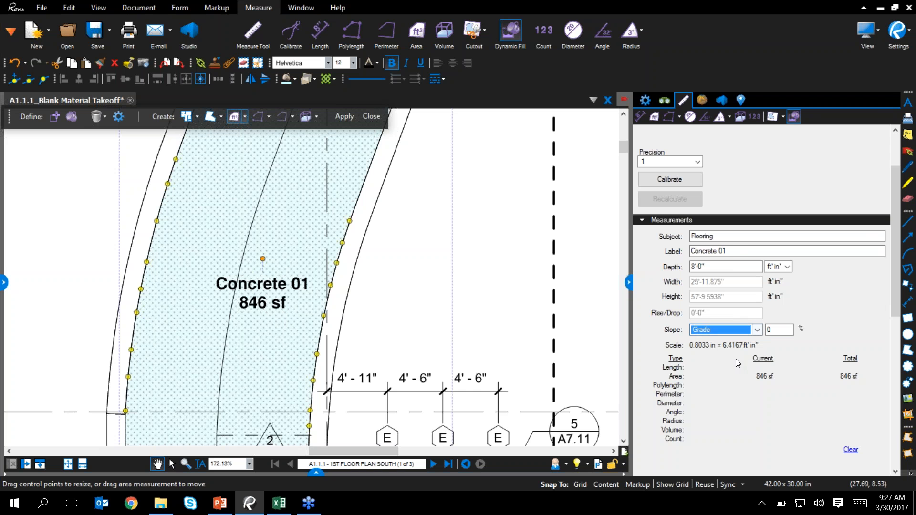
{"action": "double_click", "coordinate": [780, 330]}
{"action": "type", "text": "8"}
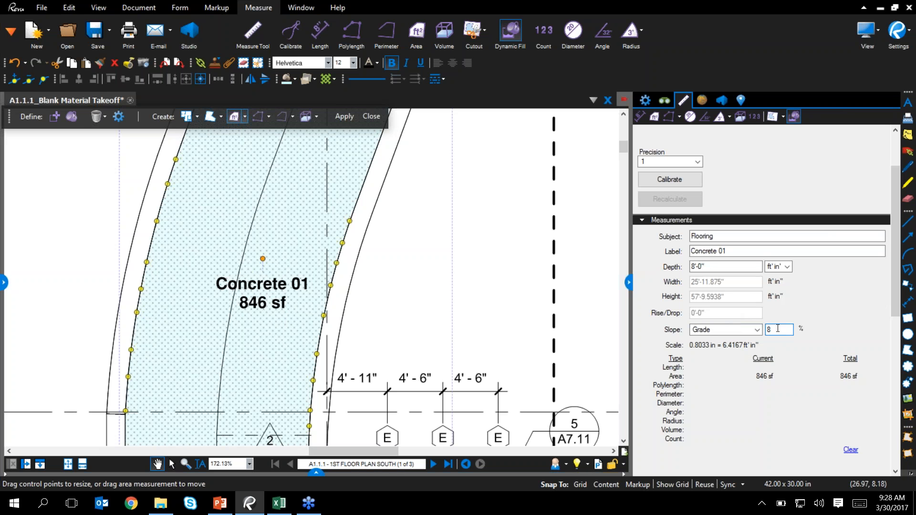
{"action": "key", "text": "Return"}
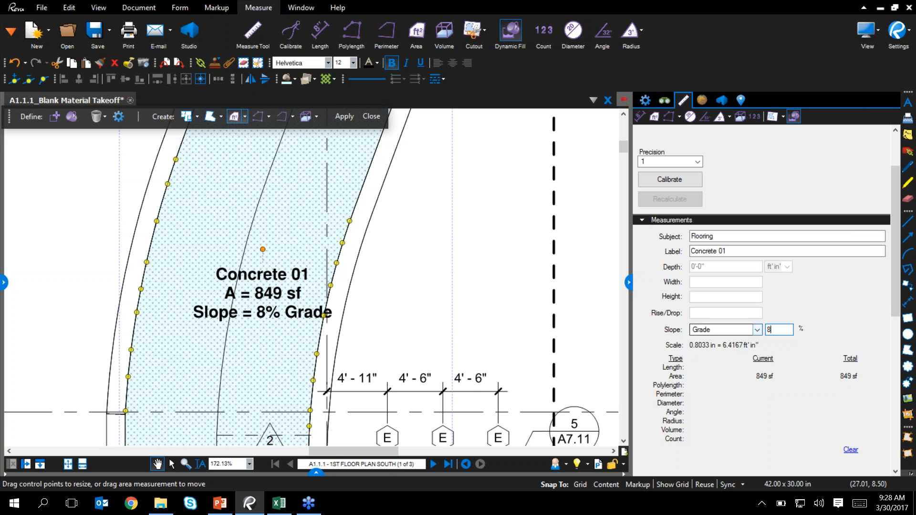
- Increase the slope grade of the Ramp 4 Concrete 01 area to 15%
{"action": "left_click_drag", "start_coordinate": [773, 329], "coordinate": [767, 329]}
{"action": "type", "text": "15"}
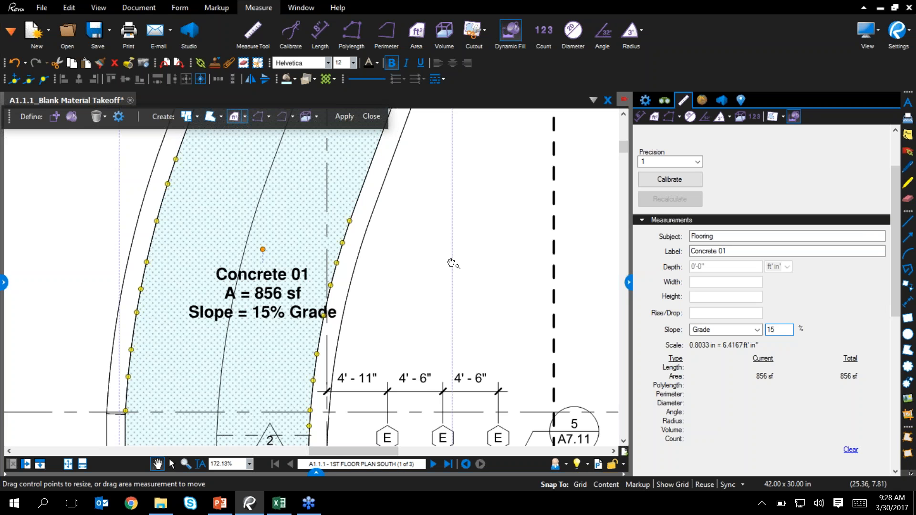
{"action": "left_click", "coordinate": [630, 282]}
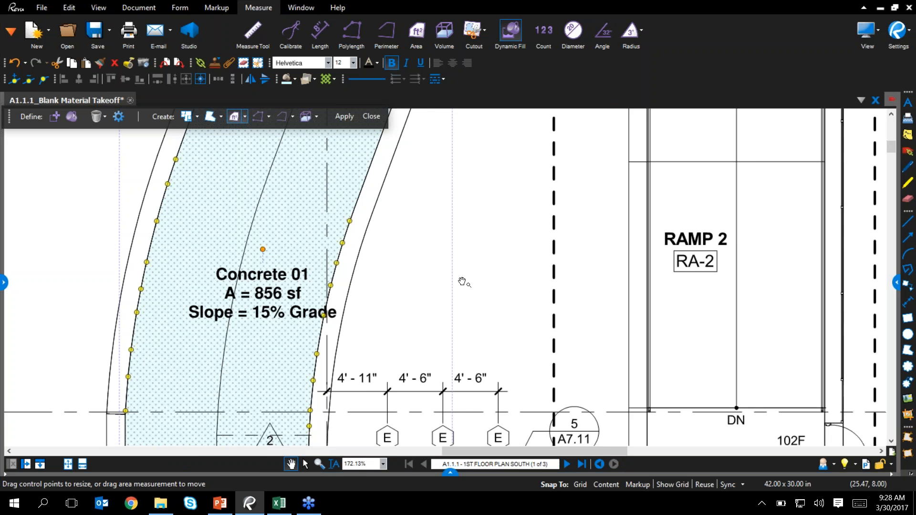
- Cut a small circular hole out of the upper part of the Ramp 4 Concrete 01 area with an Ellipse Cutout
{"action": "left_click_drag", "start_coordinate": [495, 301], "coordinate": [561, 355]}
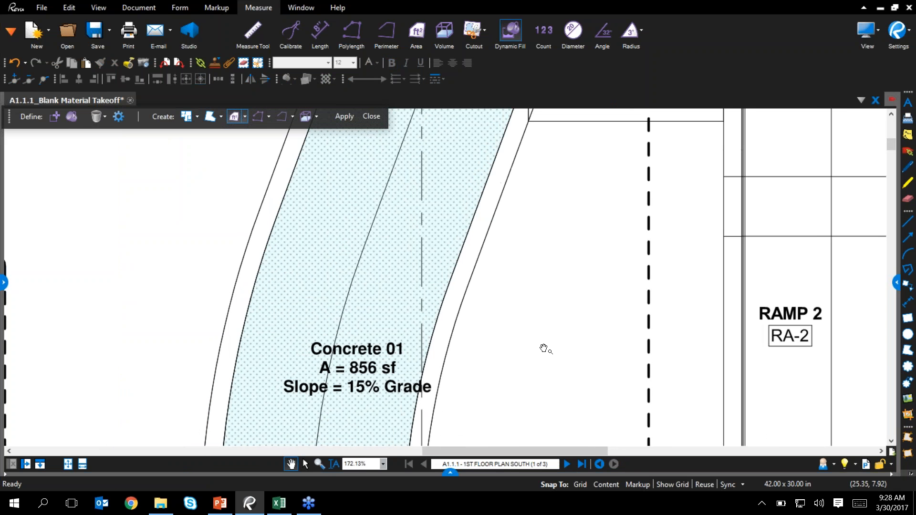
{"action": "left_click", "coordinate": [485, 38]}
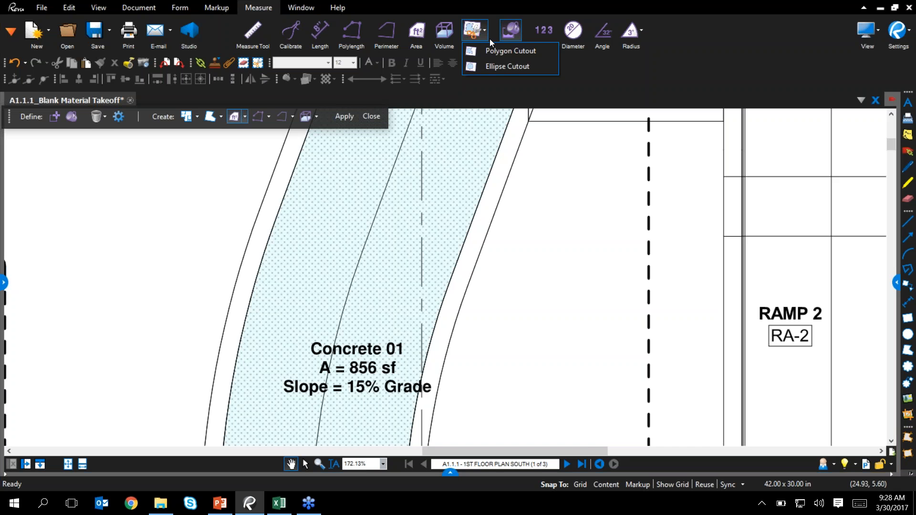
{"action": "left_click", "coordinate": [497, 65]}
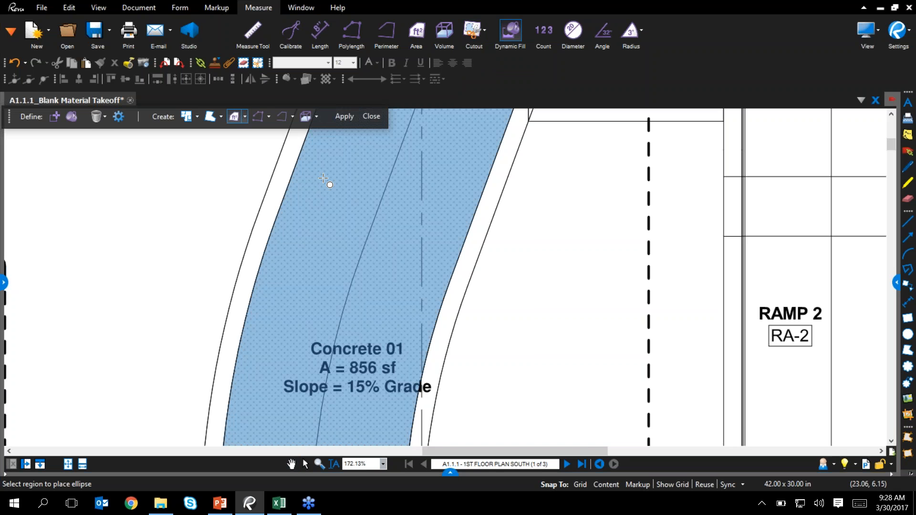
{"action": "left_click_drag", "start_coordinate": [324, 179], "coordinate": [390, 229]}
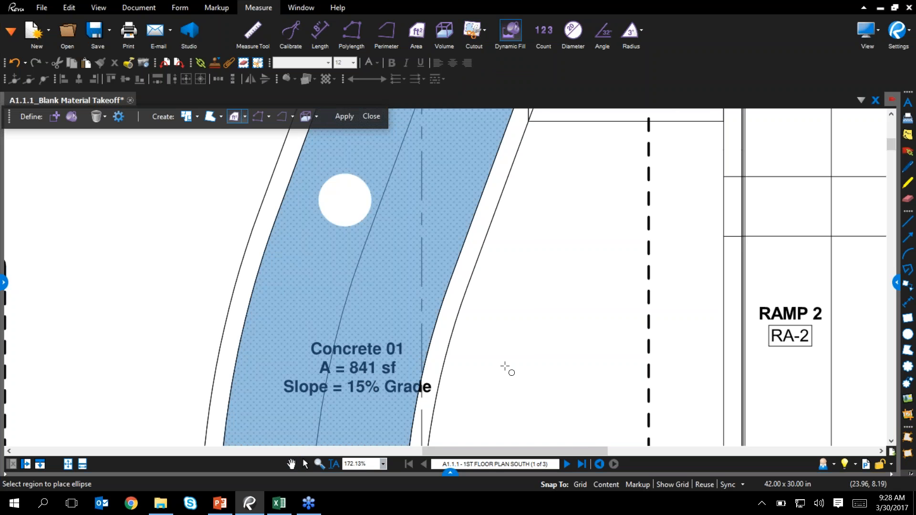
{"action": "key", "text": "Escape"}
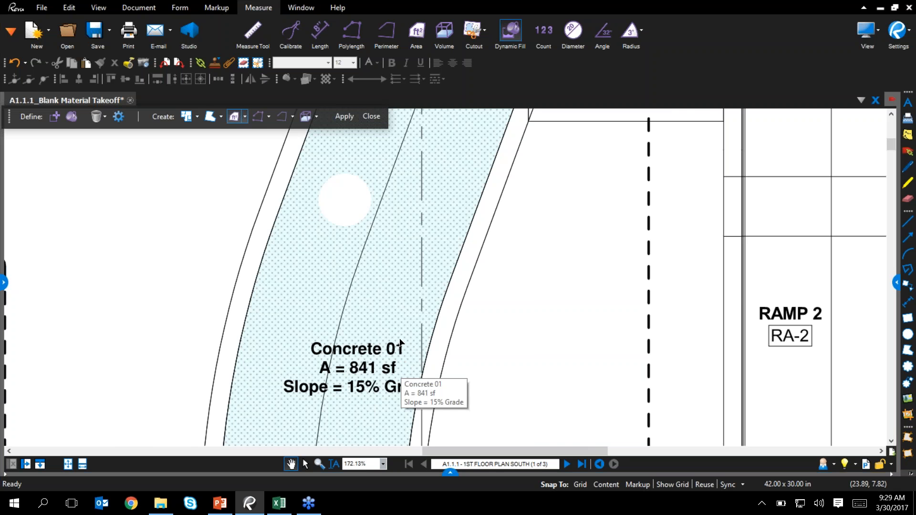
- Close Dynamic Fill and bring the sink counter of the Men 125 restroom into close view
{"action": "left_click_drag", "start_coordinate": [538, 298], "coordinate": [504, 289]}
{"action": "scroll", "coordinate": [504, 289], "scroll_direction": "down", "scroll_amount": 5}
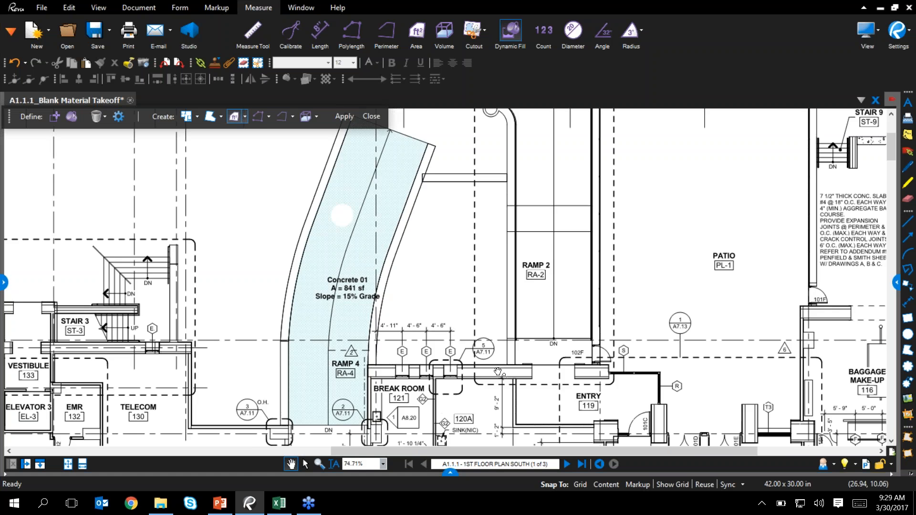
{"action": "scroll", "coordinate": [507, 293], "scroll_direction": "down", "scroll_amount": 3}
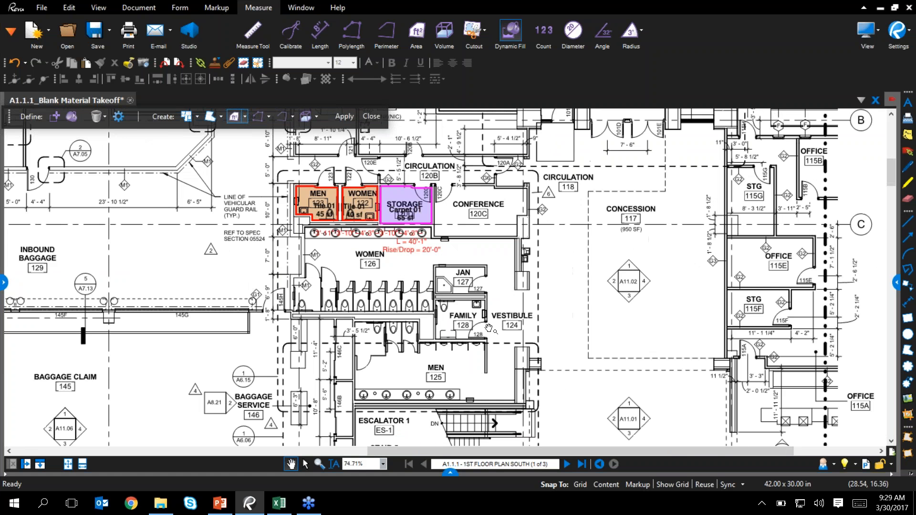
{"action": "scroll", "coordinate": [489, 329], "scroll_direction": "down", "scroll_amount": 1}
{"action": "scroll", "coordinate": [372, 317], "scroll_direction": "up", "scroll_amount": 13}
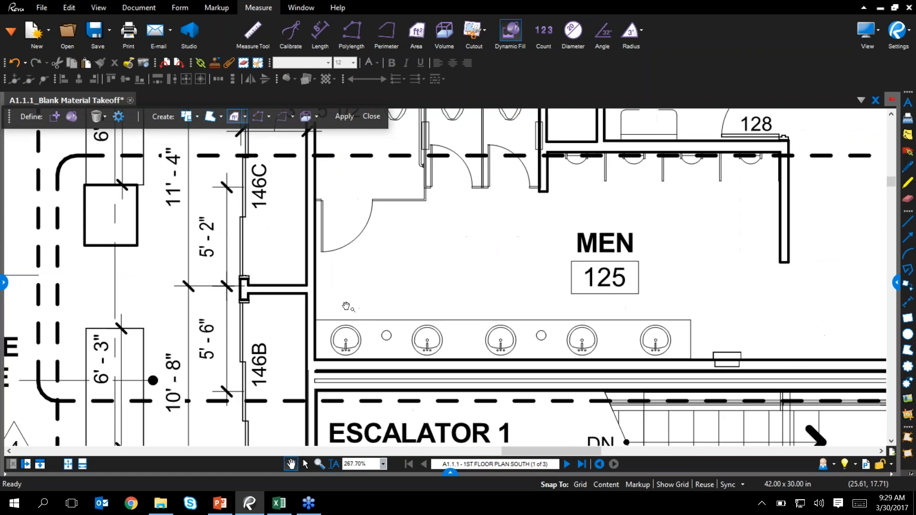
{"action": "scroll", "coordinate": [362, 328], "scroll_direction": "up", "scroll_amount": 2}
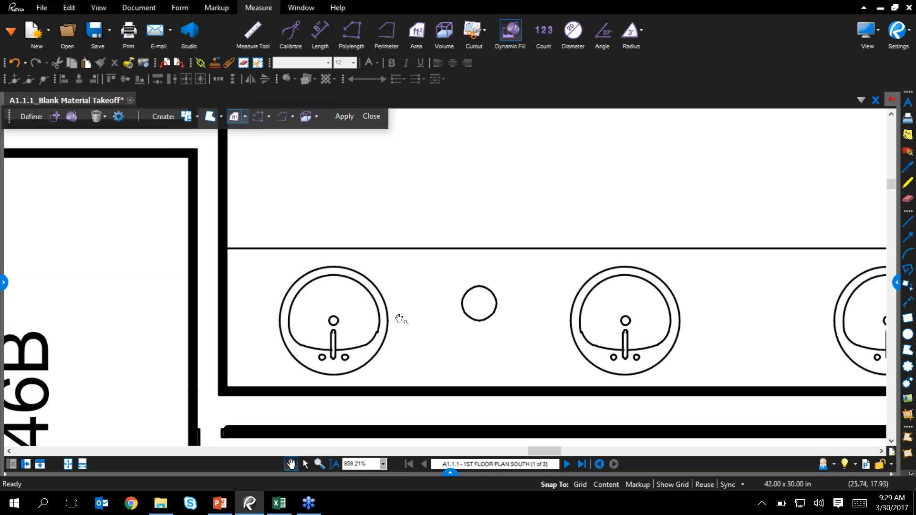
{"action": "left_click", "coordinate": [371, 116]}
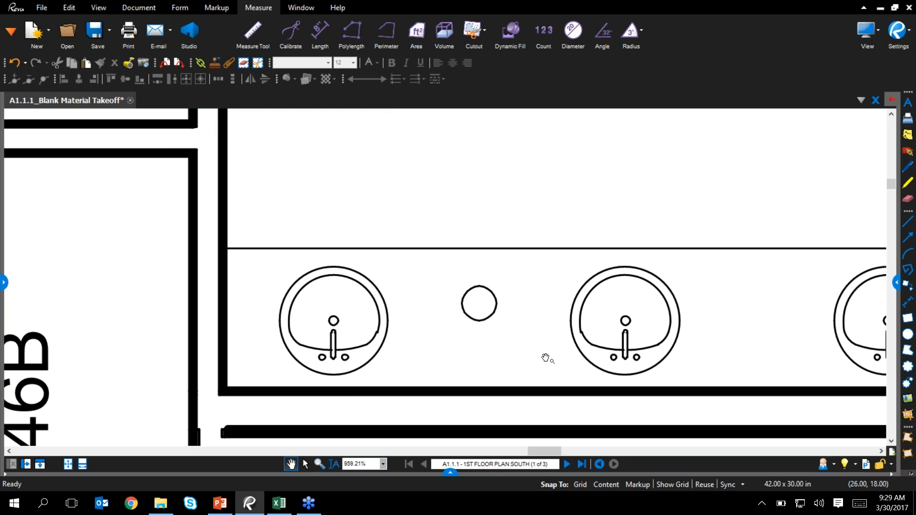
- Run a visual search of the current document using the first sink on the Men 125 counter as the sample symbol
{"action": "left_click", "coordinate": [11, 31]}
{"action": "left_click", "coordinate": [22, 193]}
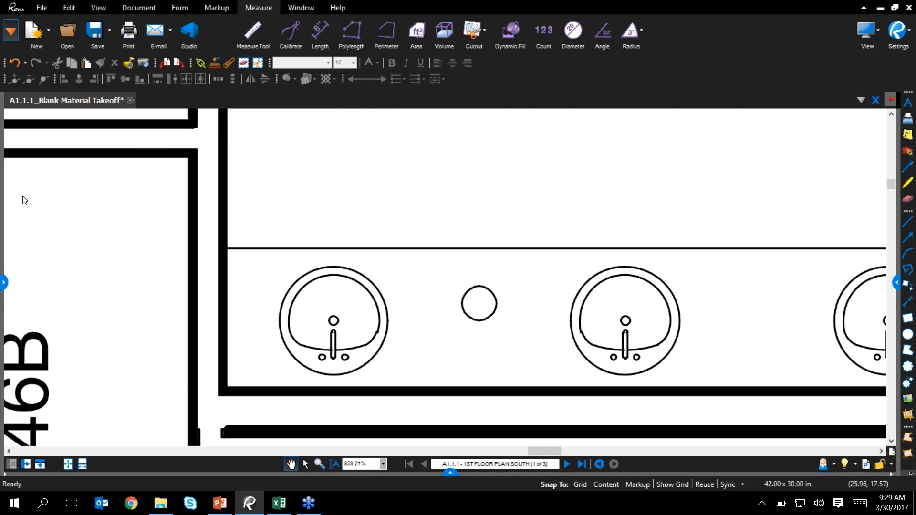
{"action": "left_click", "coordinate": [660, 160]}
{"action": "left_click", "coordinate": [702, 161]}
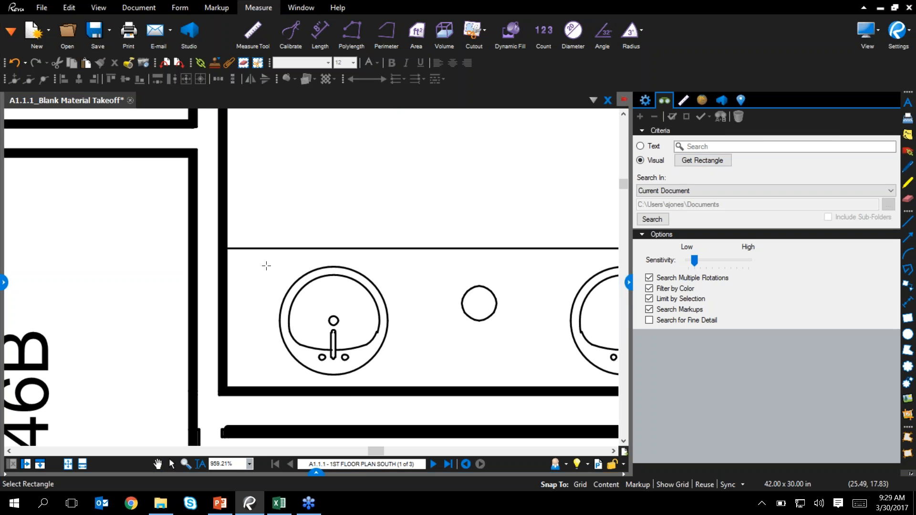
{"action": "left_click_drag", "start_coordinate": [264, 263], "coordinate": [395, 380]}
{"action": "left_click_drag", "start_coordinate": [395, 380], "coordinate": [395, 380]}
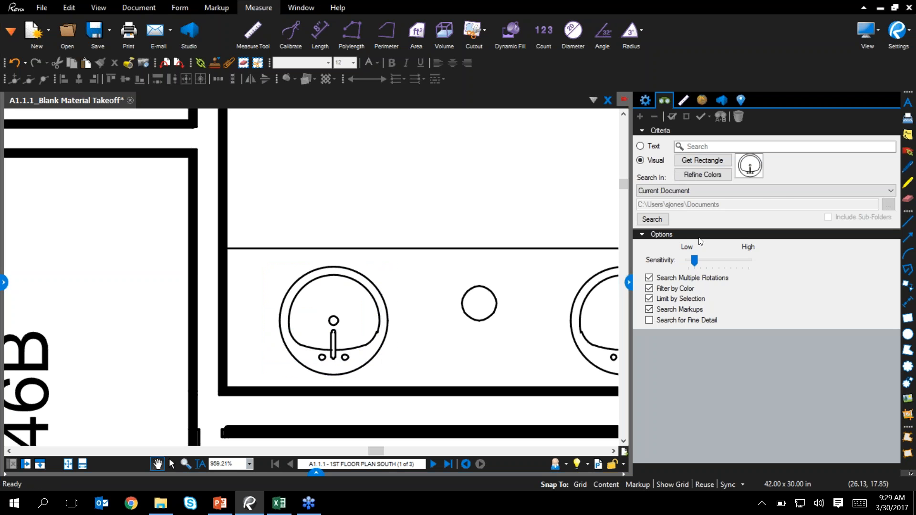
{"action": "left_click", "coordinate": [750, 168]}
{"action": "left_click", "coordinate": [655, 218]}
{"action": "left_click", "coordinate": [646, 473]}
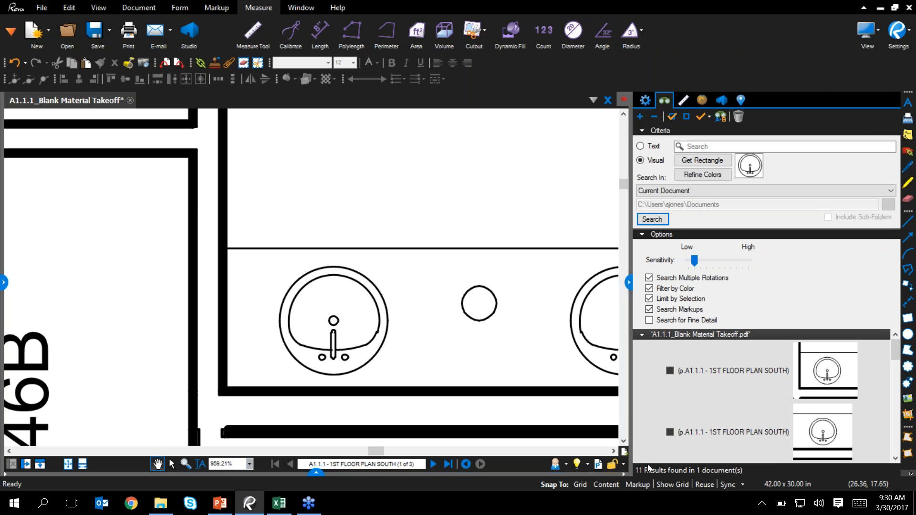
- Look through the sink search results, including the ones overlapped by red measurement text
{"action": "left_click_drag", "start_coordinate": [898, 356], "coordinate": [896, 408]}
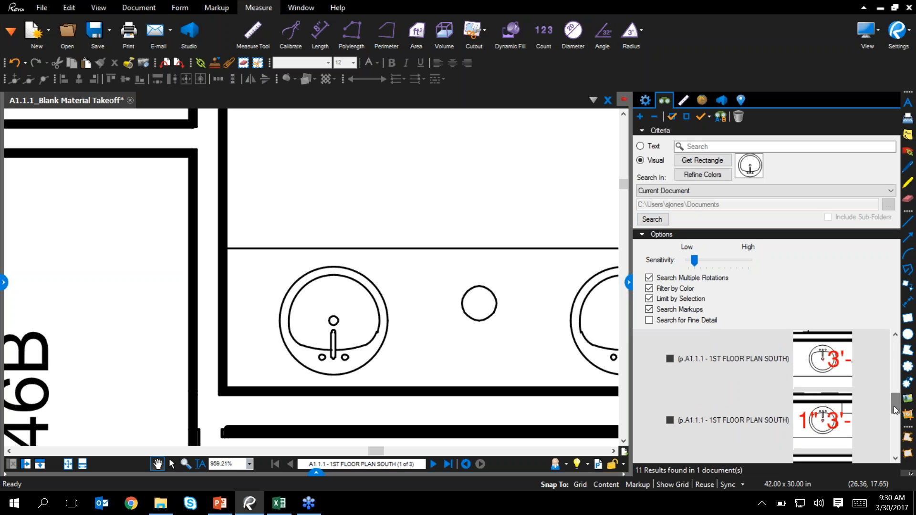
{"action": "left_click", "coordinate": [828, 367]}
{"action": "left_click", "coordinate": [822, 428]}
{"action": "left_click_drag", "start_coordinate": [896, 406], "coordinate": [896, 445]}
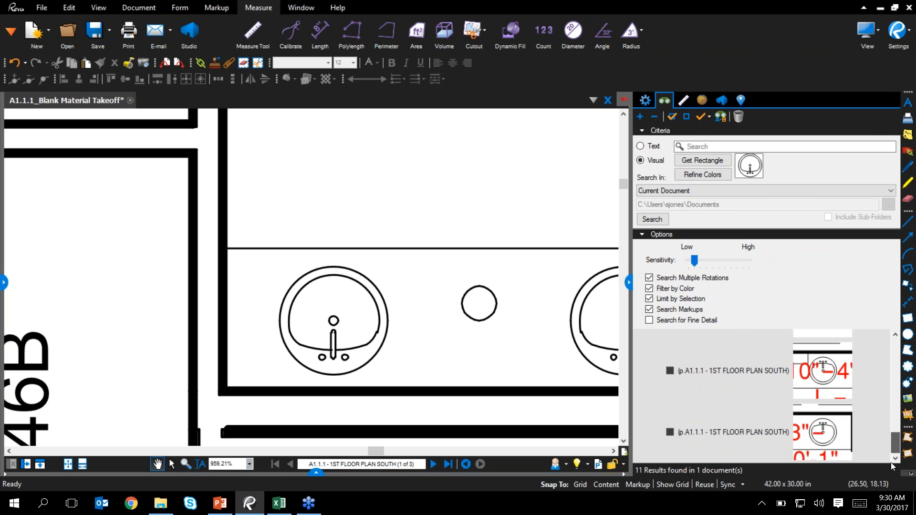
{"action": "scroll", "coordinate": [889, 406], "scroll_direction": "up", "scroll_amount": 6}
{"action": "scroll", "coordinate": [889, 358], "scroll_direction": "up", "scroll_amount": 3}
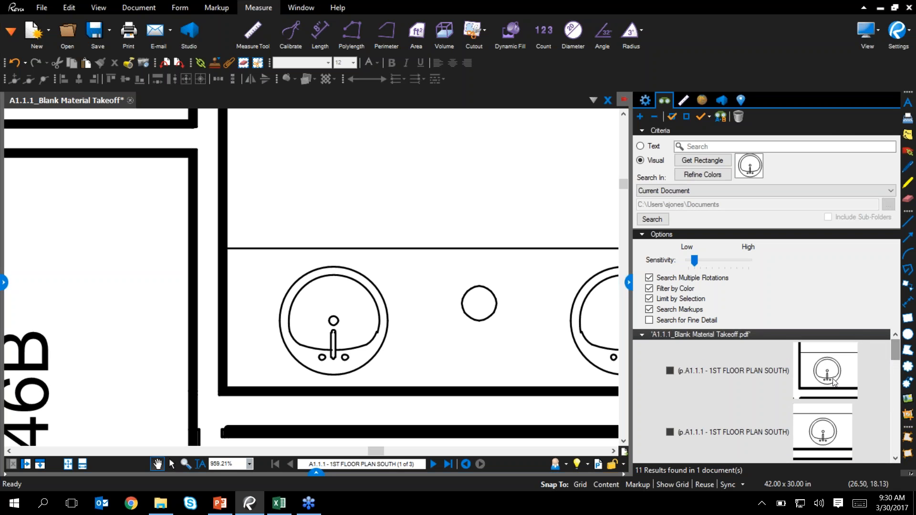
{"action": "scroll", "coordinate": [892, 347], "scroll_direction": "down", "scroll_amount": 5}
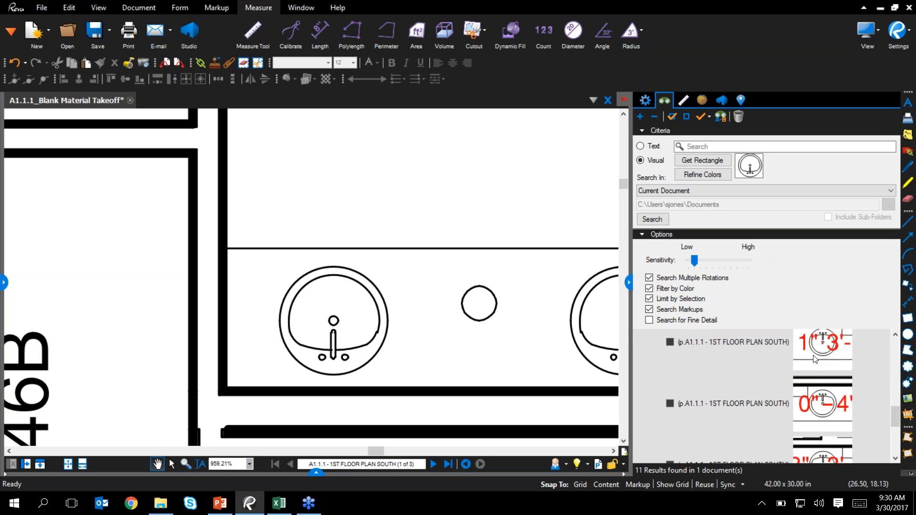
- Check all sink matches in the search results
{"action": "left_click", "coordinate": [669, 344]}
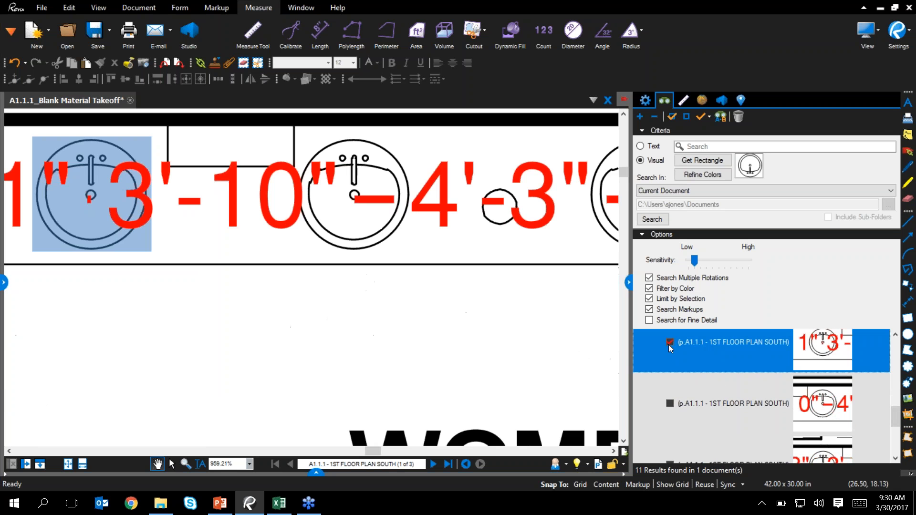
{"action": "left_click", "coordinate": [670, 404]}
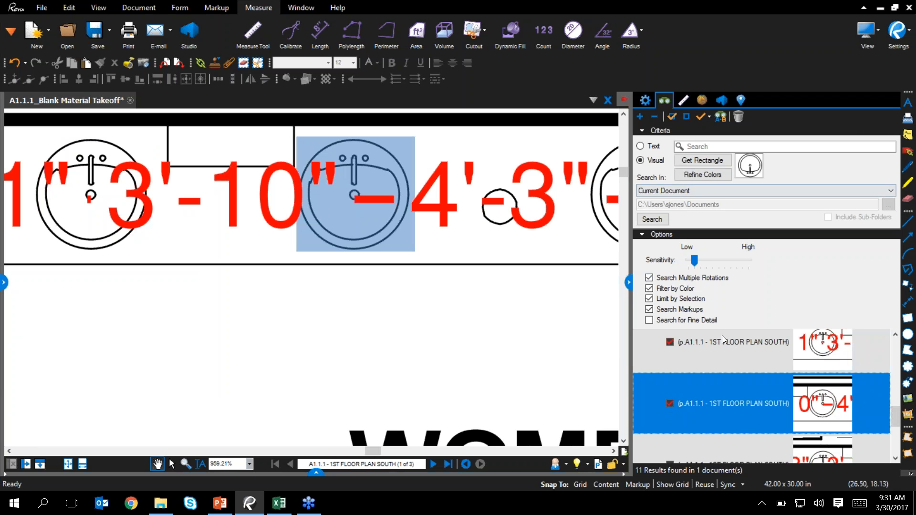
{"action": "left_click", "coordinate": [672, 117]}
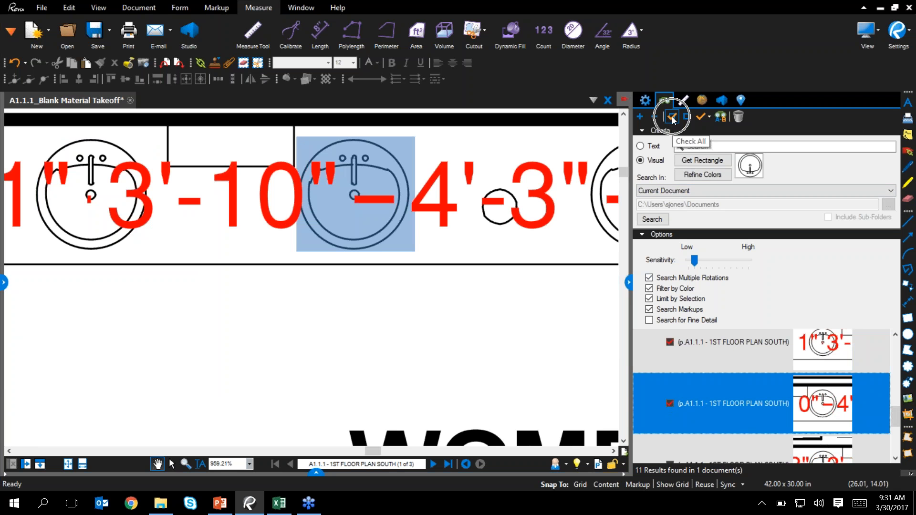
{"action": "left_click", "coordinate": [709, 117]}
{"action": "left_click", "coordinate": [709, 118]}
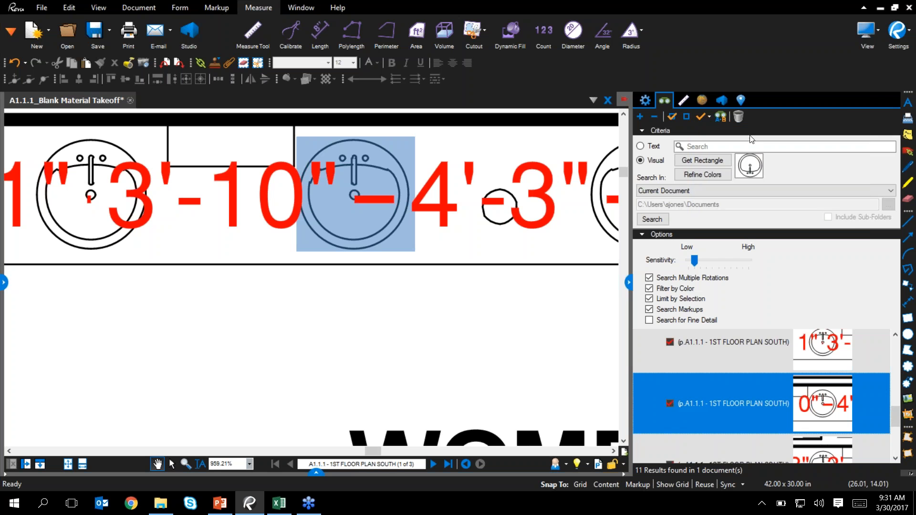
- Apply the Plumbing count measurement Sink 01 to the checked matches and collapse the search results
{"action": "left_click", "coordinate": [709, 117]}
{"action": "mouse_move", "coordinate": [709, 161]}
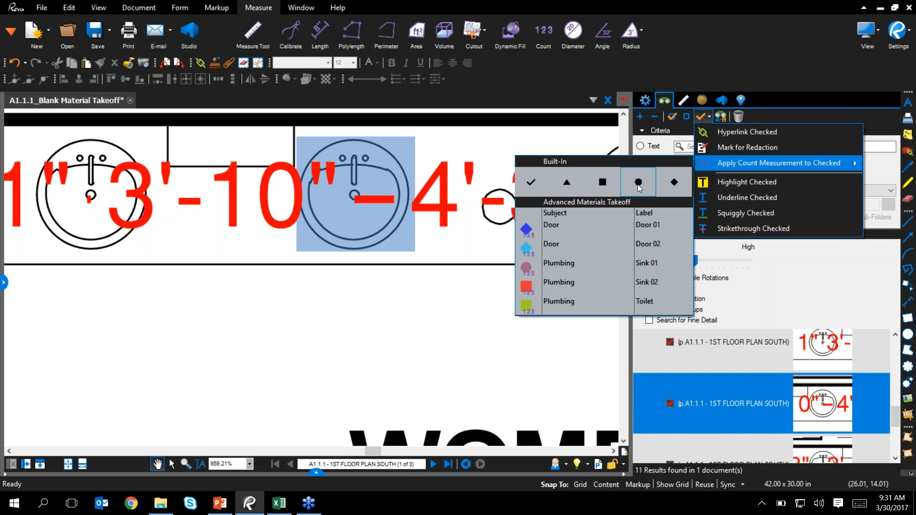
{"action": "left_click", "coordinate": [585, 262]}
{"action": "left_click", "coordinate": [630, 282]}
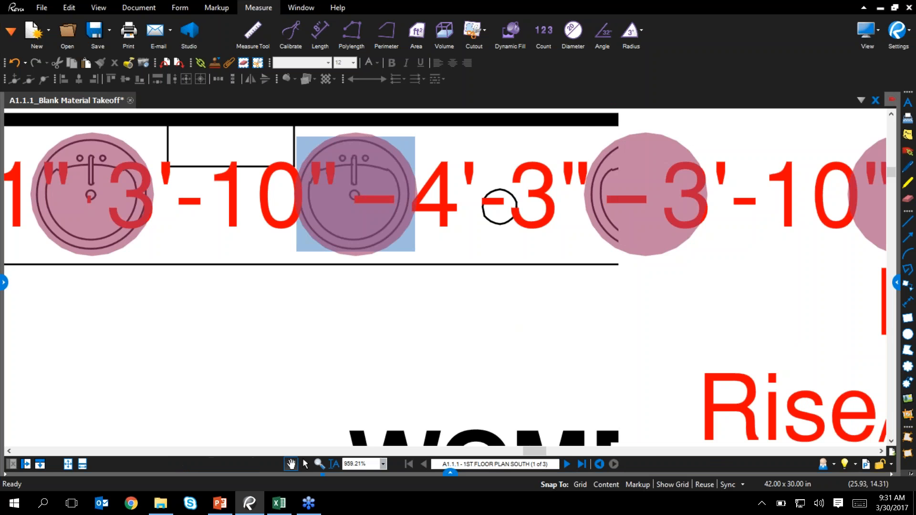
- Inspect the sink count markers along the Women 126 and Men 125 counters
{"action": "left_click", "coordinate": [522, 359]}
{"action": "scroll", "coordinate": [482, 327], "scroll_direction": "down", "scroll_amount": 3}
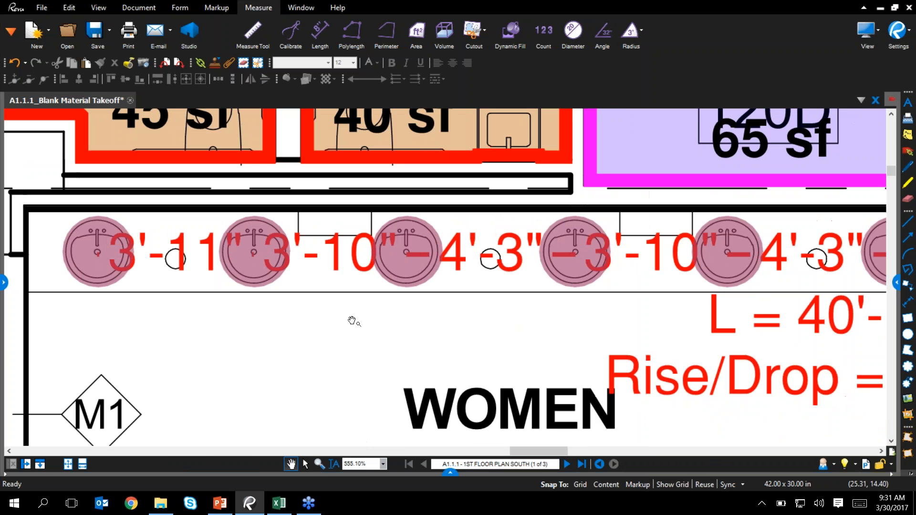
{"action": "mouse_move", "coordinate": [76, 301]}
{"action": "left_mouse_down"}
{"action": "mouse_move", "coordinate": [91, 275]}
{"action": "mouse_move", "coordinate": [197, 308]}
{"action": "left_mouse_up"}
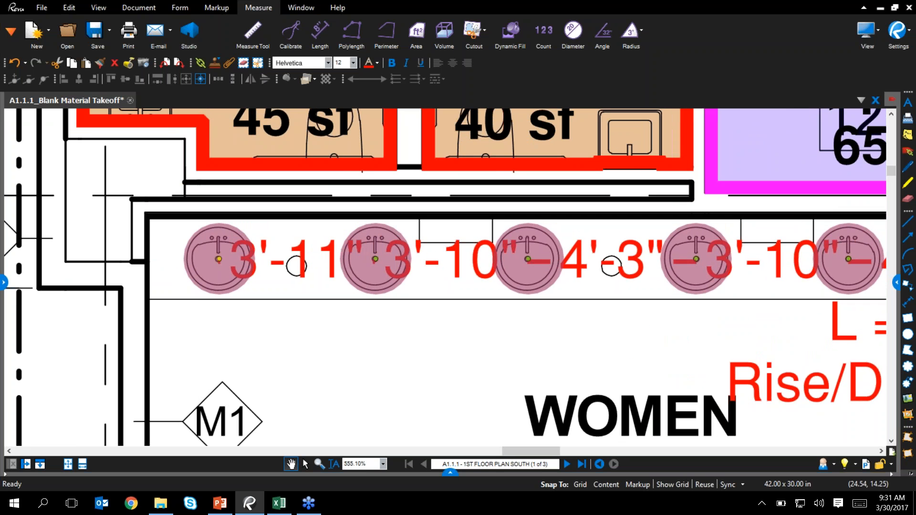
{"action": "scroll", "coordinate": [249, 327], "scroll_direction": "down", "scroll_amount": 5}
{"action": "left_click_drag", "start_coordinate": [341, 415], "coordinate": [349, 147]}
{"action": "left_click_drag", "start_coordinate": [448, 351], "coordinate": [397, 138]}
{"action": "scroll", "coordinate": [408, 261], "scroll_direction": "up", "scroll_amount": 3}
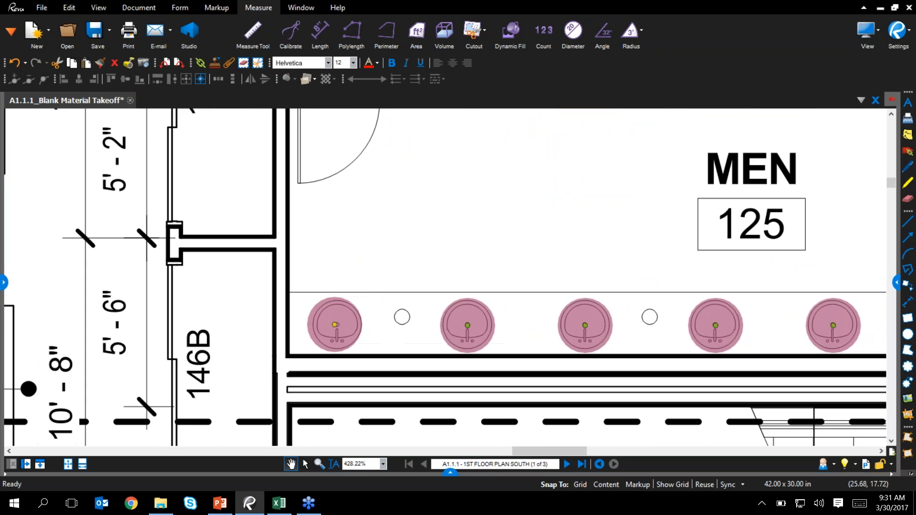
- Review the quantity and material cost of the Sink 01 count in the markups list, then hide the list
{"action": "left_click", "coordinate": [450, 474]}
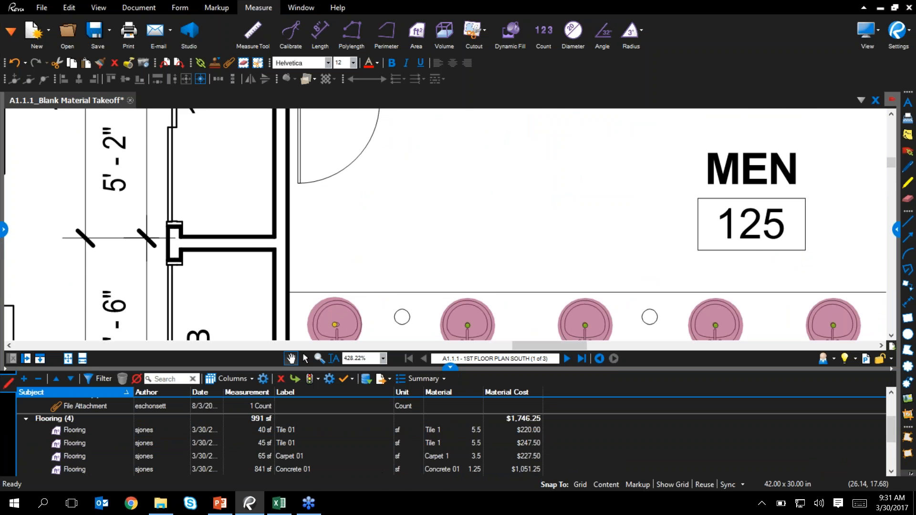
{"action": "left_click", "coordinate": [477, 325]}
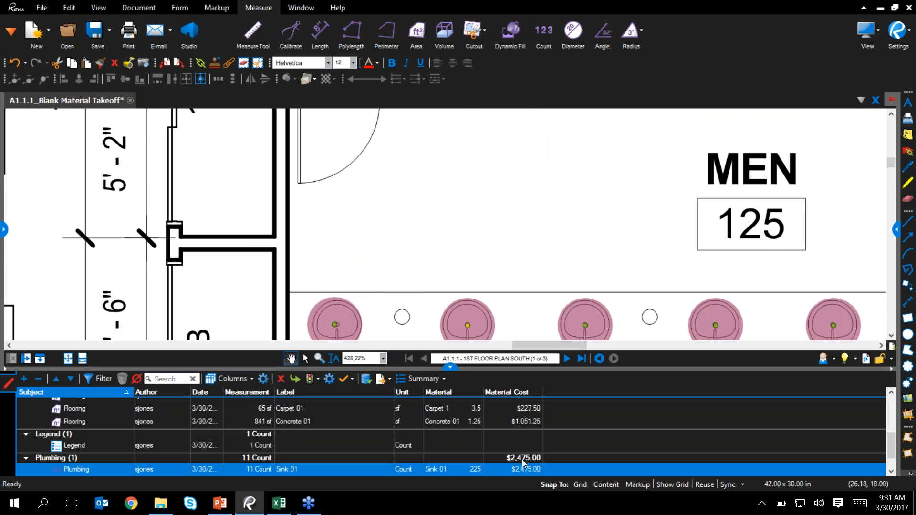
{"action": "left_click", "coordinate": [518, 473]}
{"action": "left_click", "coordinate": [471, 469]}
{"action": "left_click", "coordinate": [537, 464]}
{"action": "left_click", "coordinate": [450, 368]}
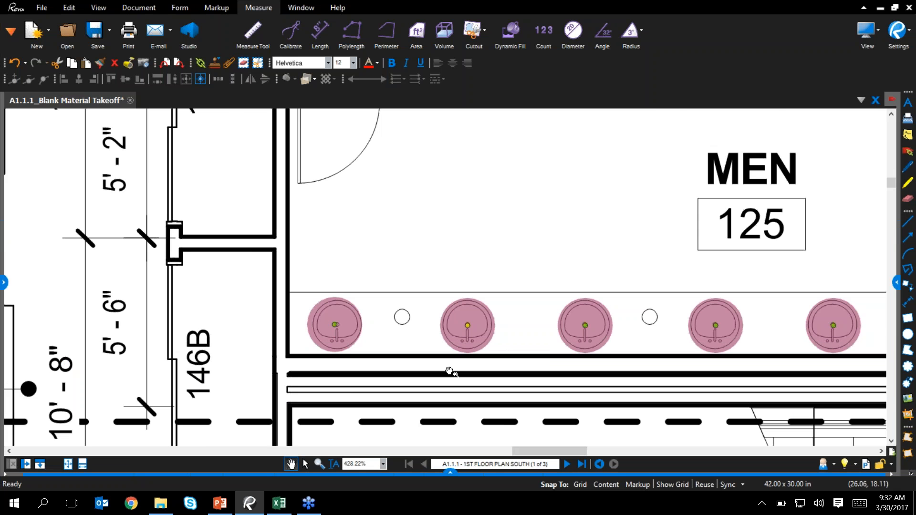
- Take a snapshot of one toilet in the Women 126 stalls and paste a copy of it onto the plan
{"action": "scroll", "coordinate": [349, 399], "scroll_direction": "down", "scroll_amount": 5}
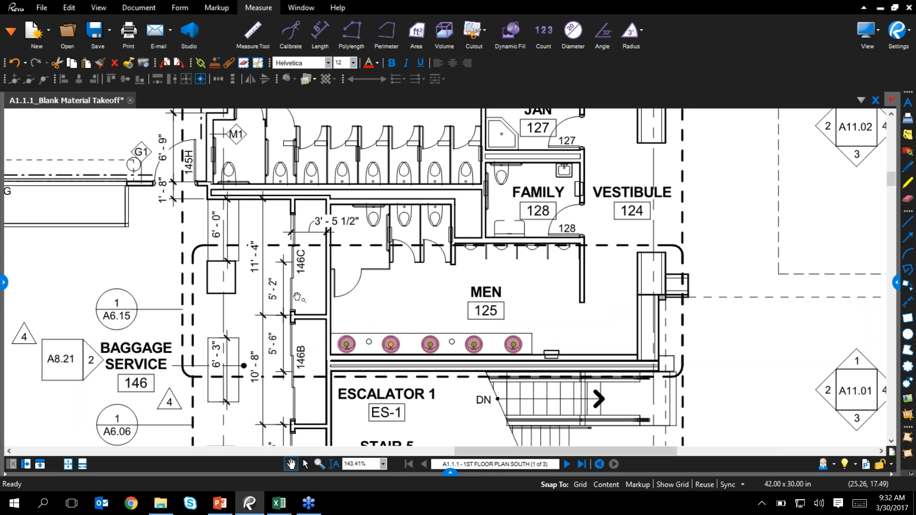
{"action": "scroll", "coordinate": [381, 180], "scroll_direction": "up", "scroll_amount": 5}
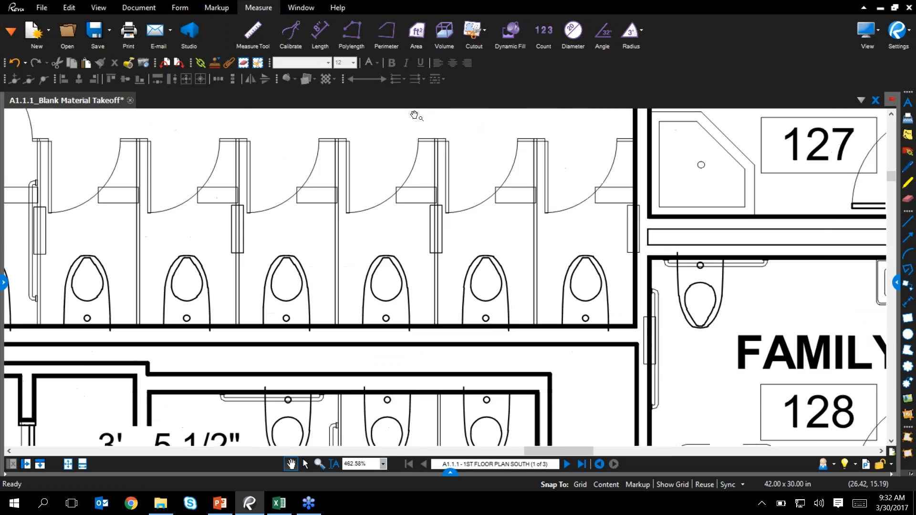
{"action": "left_click_drag", "start_coordinate": [397, 410], "coordinate": [420, 234]}
{"action": "scroll", "coordinate": [425, 310], "scroll_direction": "up", "scroll_amount": 1}
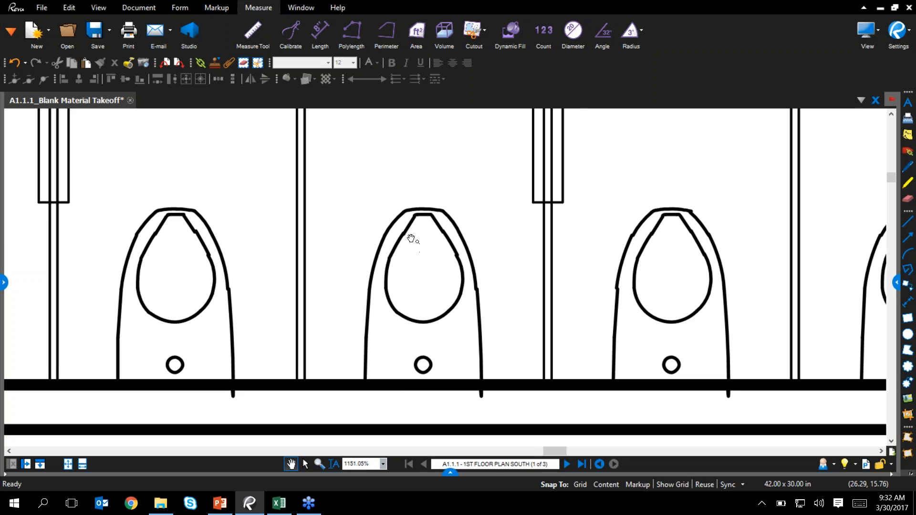
{"action": "scroll", "coordinate": [411, 239], "scroll_direction": "up", "scroll_amount": 1}
{"action": "left_click", "coordinate": [143, 63]}
{"action": "left_click_drag", "start_coordinate": [336, 190], "coordinate": [517, 410]}
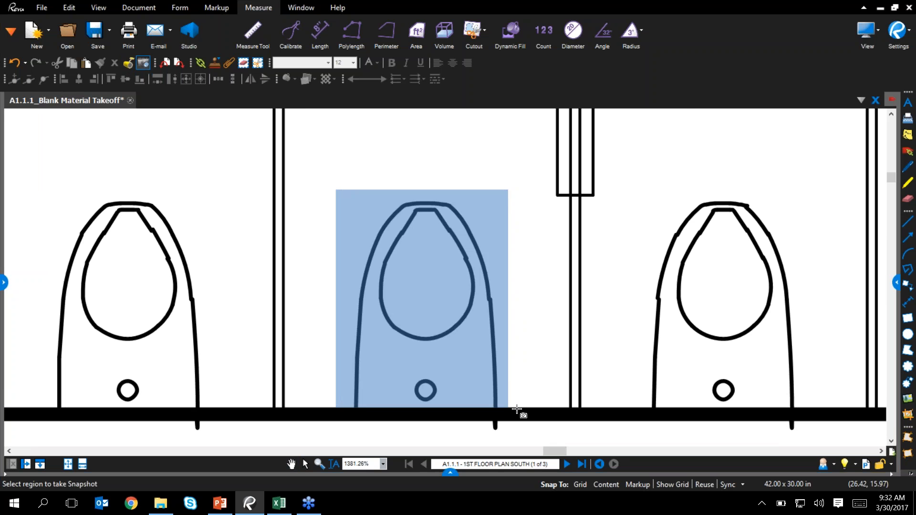
{"action": "key", "text": "ctrl+v"}
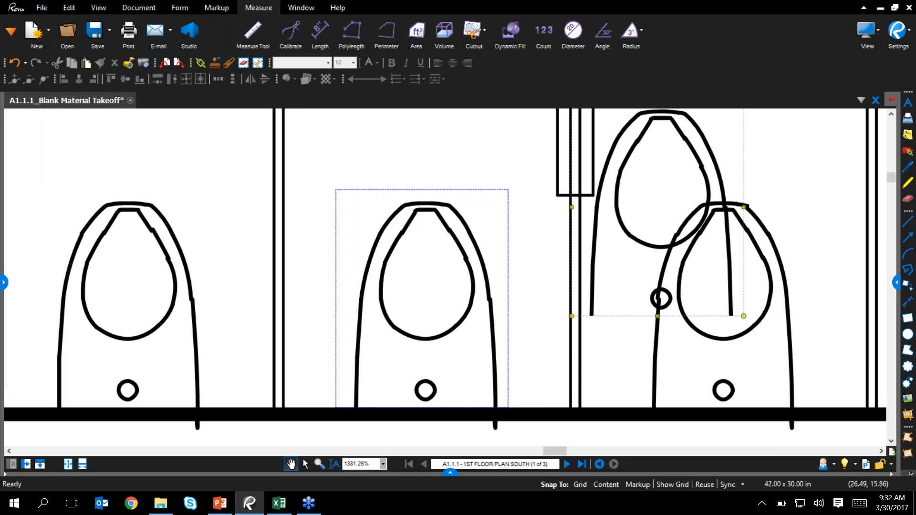
- Shift the pasted toilet snapshot slightly and change its color from black to blue
{"action": "left_click_drag", "start_coordinate": [662, 162], "coordinate": [638, 178]}
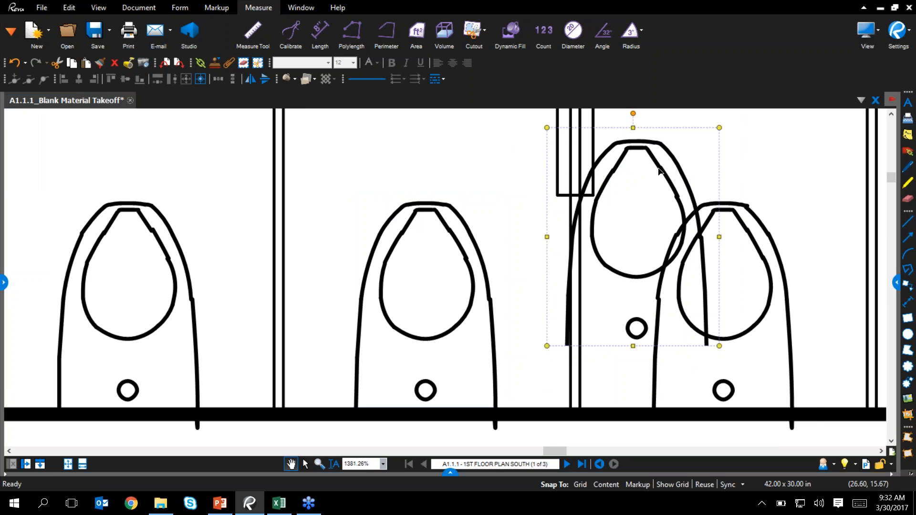
{"action": "right_click", "coordinate": [659, 170]}
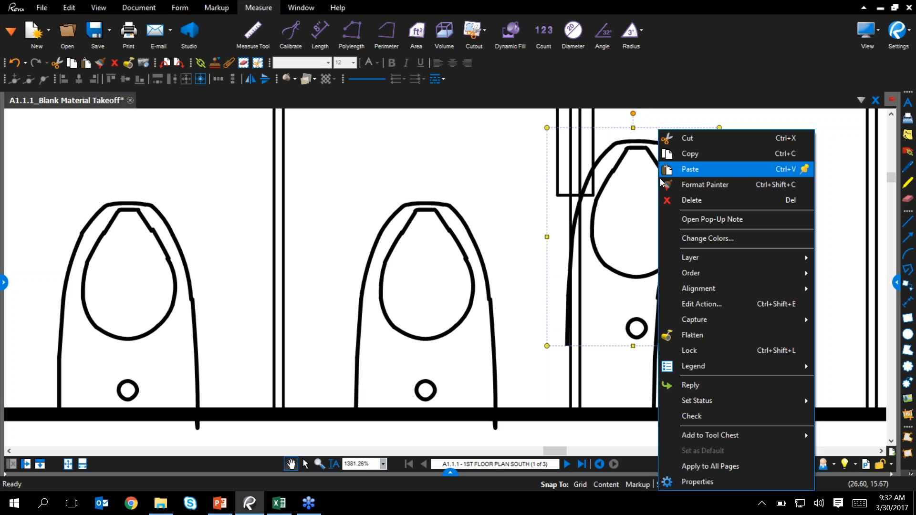
{"action": "left_click", "coordinate": [711, 239]}
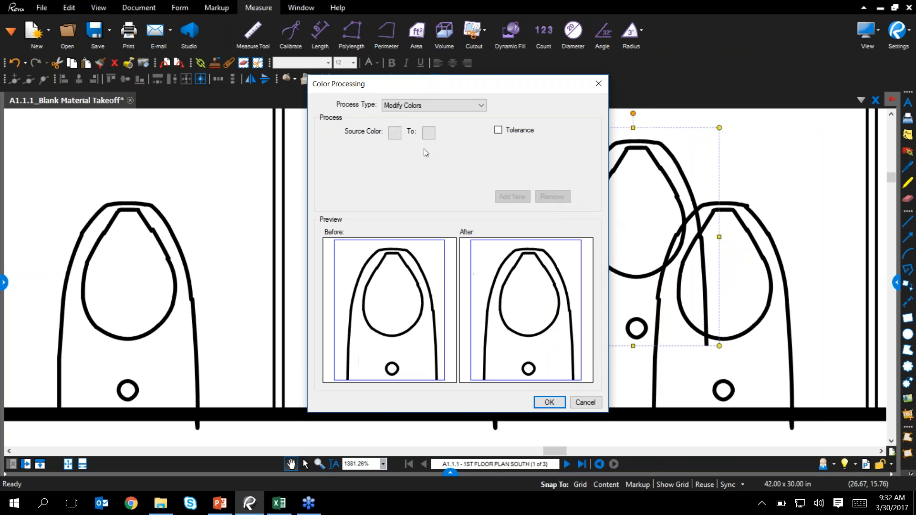
{"action": "left_click", "coordinate": [399, 138]}
{"action": "left_click", "coordinate": [399, 150]}
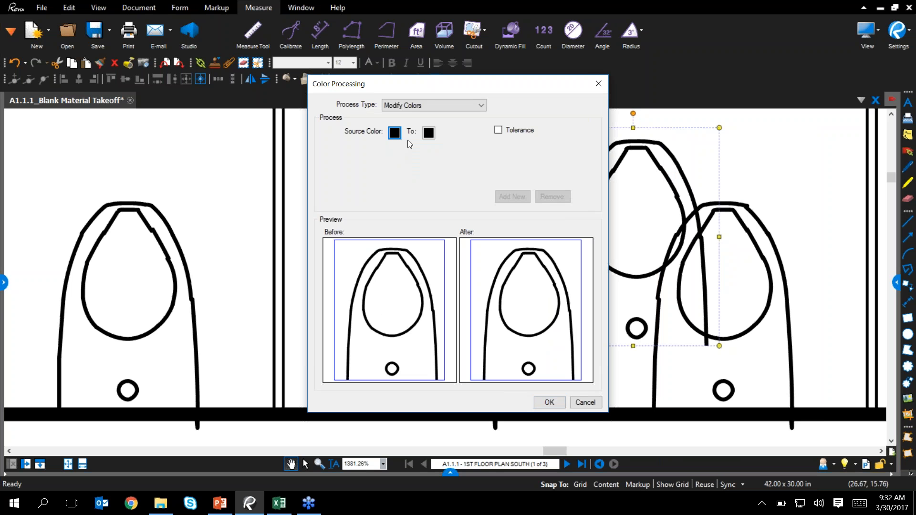
{"action": "left_click", "coordinate": [429, 133]}
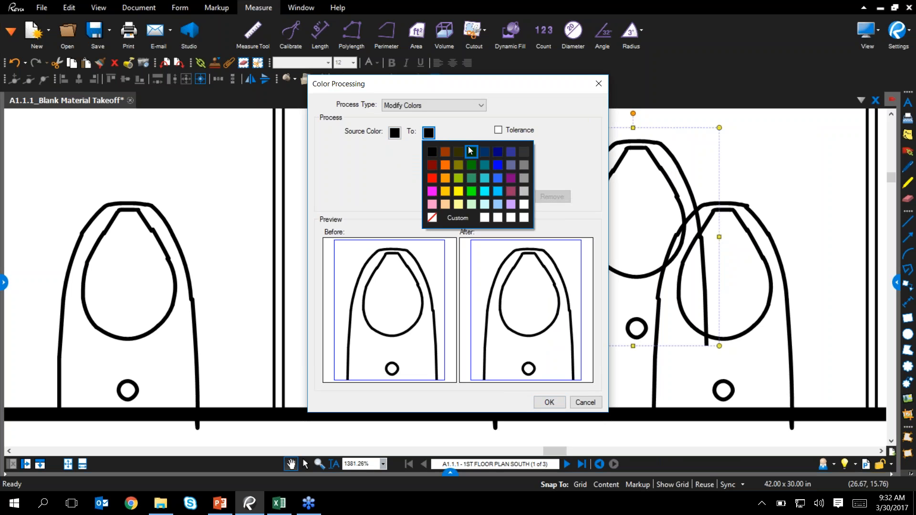
{"action": "left_click", "coordinate": [496, 167]}
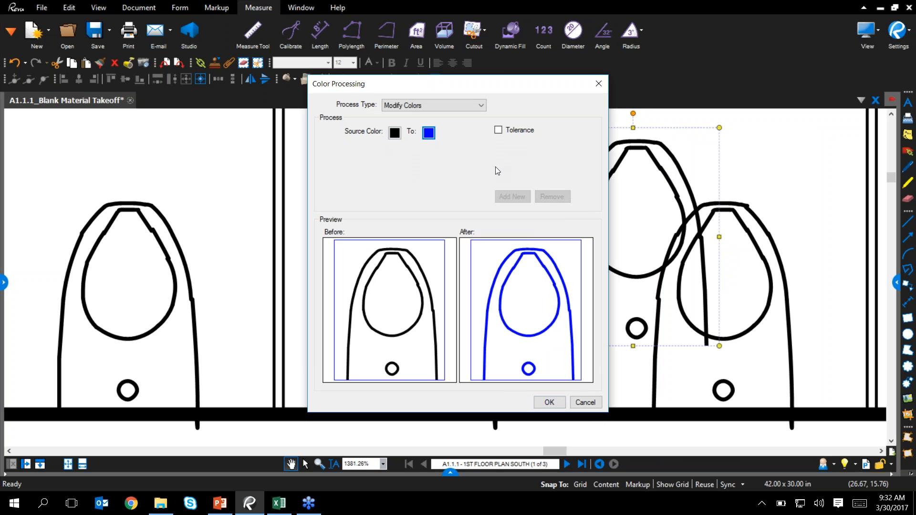
{"action": "left_click", "coordinate": [549, 403]}
- Lower the blue toilet snapshot a little and place a second copy of it beside the middle stall's toilet
{"action": "left_click_drag", "start_coordinate": [613, 172], "coordinate": [613, 198]}
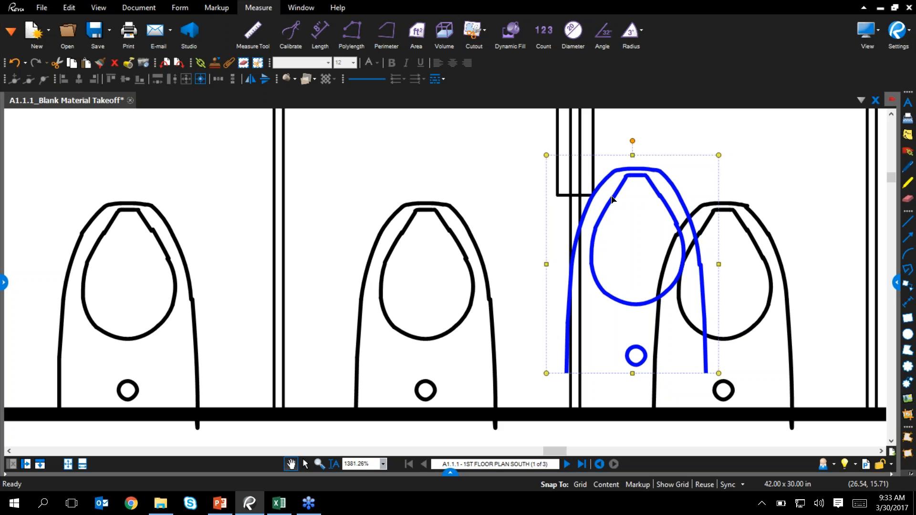
{"action": "key", "text": "ctrl+v"}
{"action": "left_click_drag", "start_coordinate": [635, 156], "coordinate": [424, 335]}
{"action": "key", "text": "shift+v"}
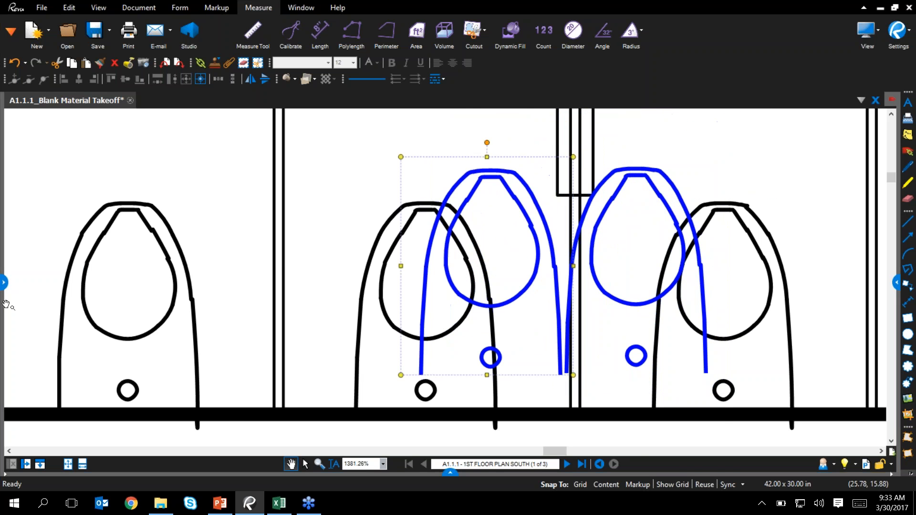
- Add the blue toilet snapshot from the recent tools to My Tools and create a count tool from it
{"action": "left_click", "coordinate": [5, 283]}
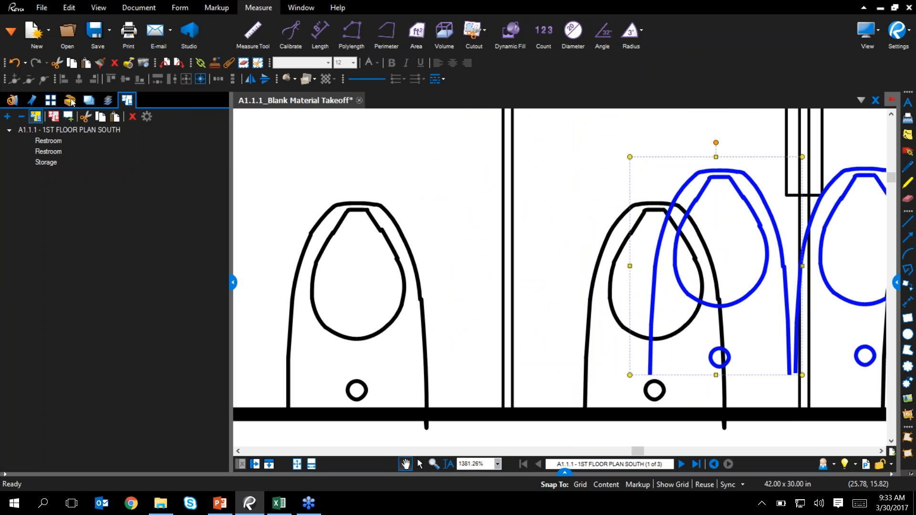
{"action": "left_click", "coordinate": [70, 101]}
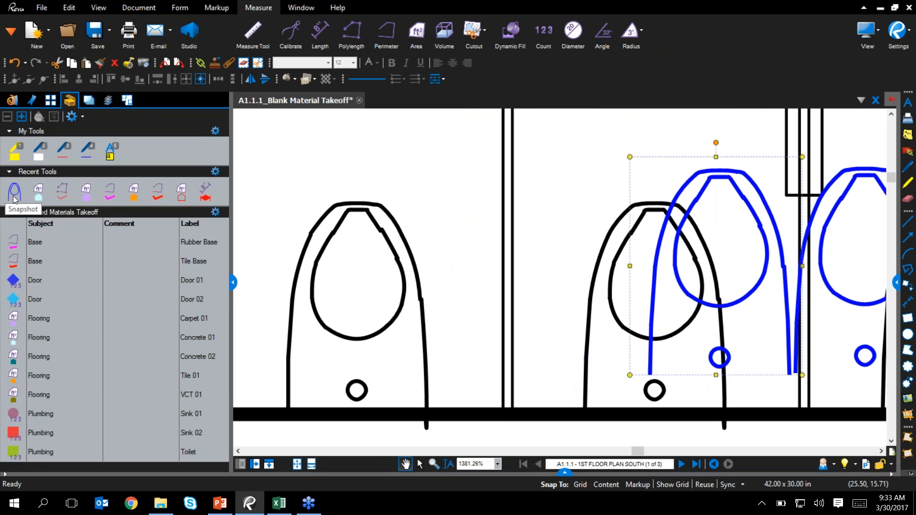
{"action": "left_click_drag", "start_coordinate": [16, 200], "coordinate": [153, 168]}
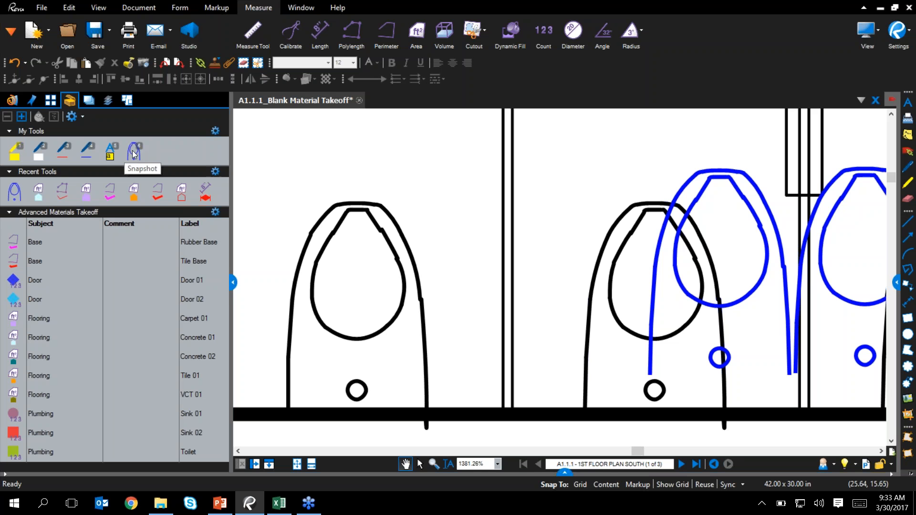
{"action": "left_click", "coordinate": [134, 152]}
{"action": "right_click", "coordinate": [134, 151]}
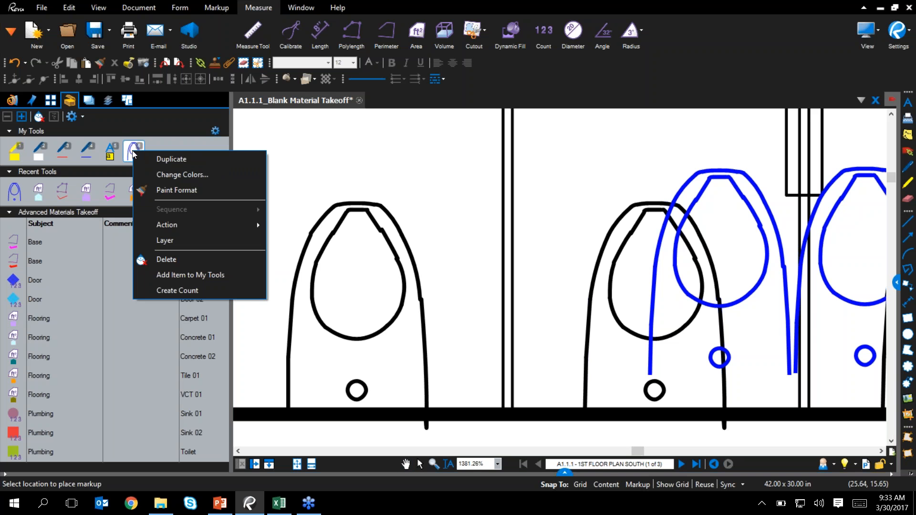
{"action": "left_click", "coordinate": [208, 289]}
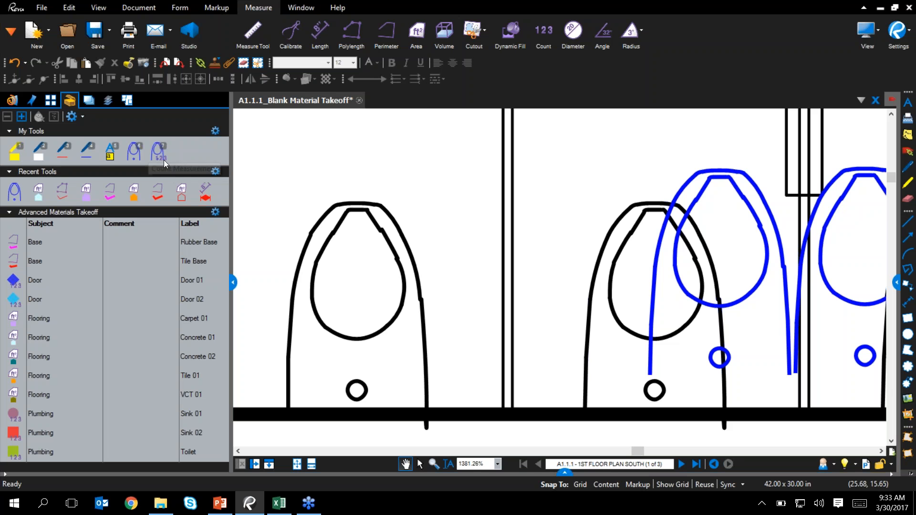
- Place eleven toilet symbols across the stalls with the new snapshot-based count tool and end the count
{"action": "left_click", "coordinate": [163, 161]}
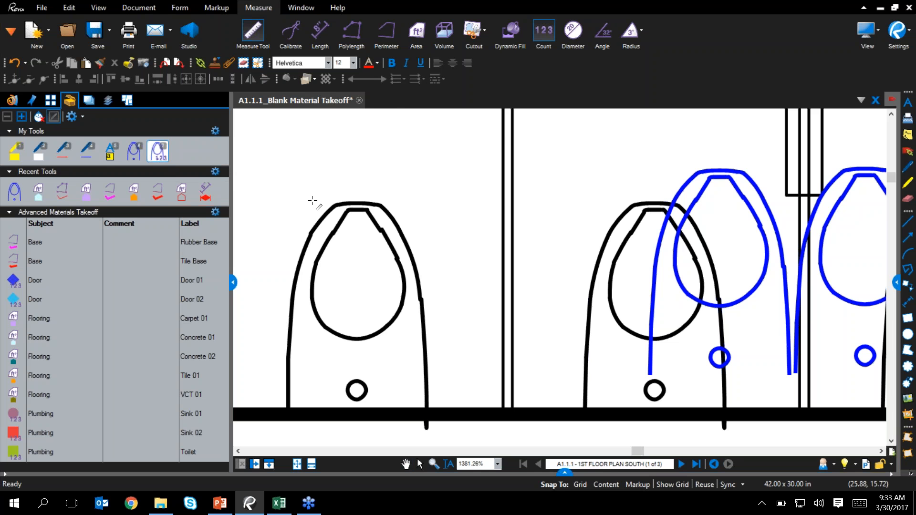
{"action": "left_click", "coordinate": [357, 178]}
{"action": "left_click", "coordinate": [447, 199]}
{"action": "left_click", "coordinate": [496, 194]}
{"action": "left_click", "coordinate": [536, 193]}
{"action": "left_click", "coordinate": [588, 180]}
{"action": "left_click", "coordinate": [658, 180]}
{"action": "left_click", "coordinate": [493, 324]}
{"action": "left_click", "coordinate": [424, 332]}
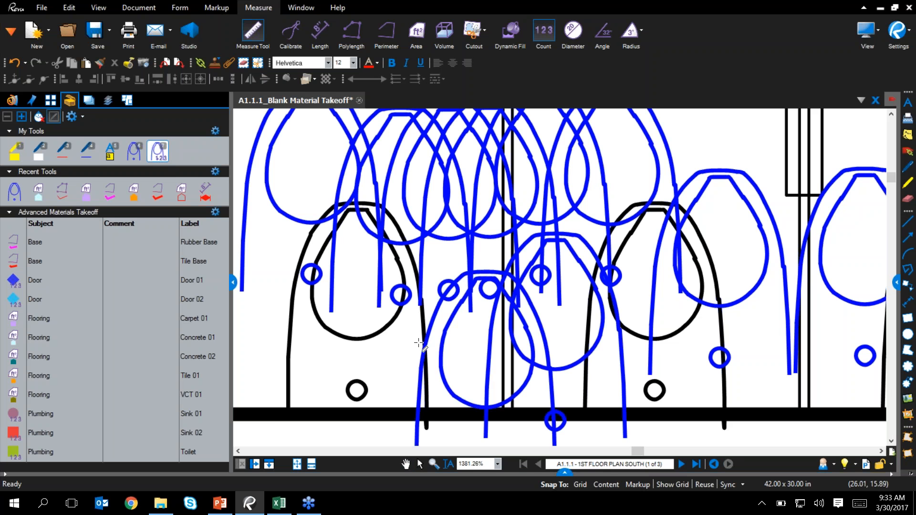
{"action": "left_click", "coordinate": [361, 337]}
{"action": "left_click", "coordinate": [309, 339]}
{"action": "left_click", "coordinate": [309, 340]}
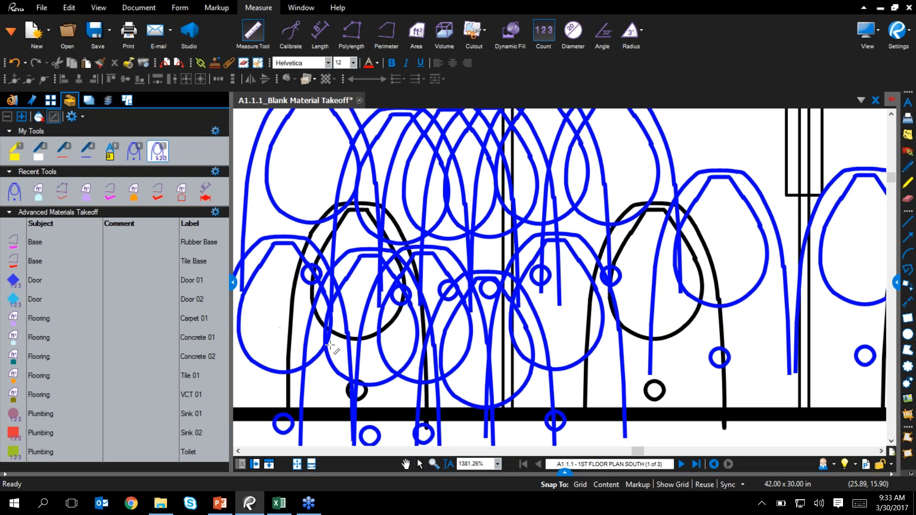
{"action": "key", "text": "Escape"}
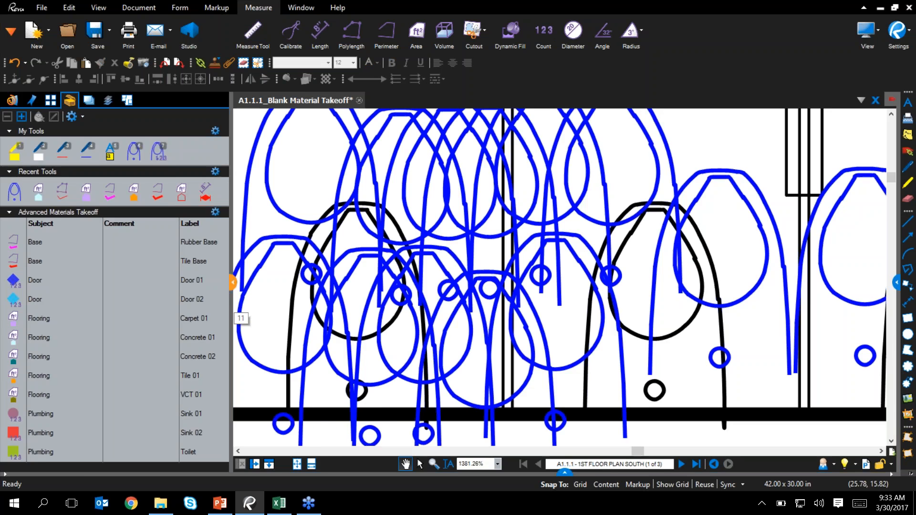
- Review the quantity of the new toilet count in the markups list, then hide the list
{"action": "left_click", "coordinate": [234, 286]}
{"action": "left_click", "coordinate": [450, 473]}
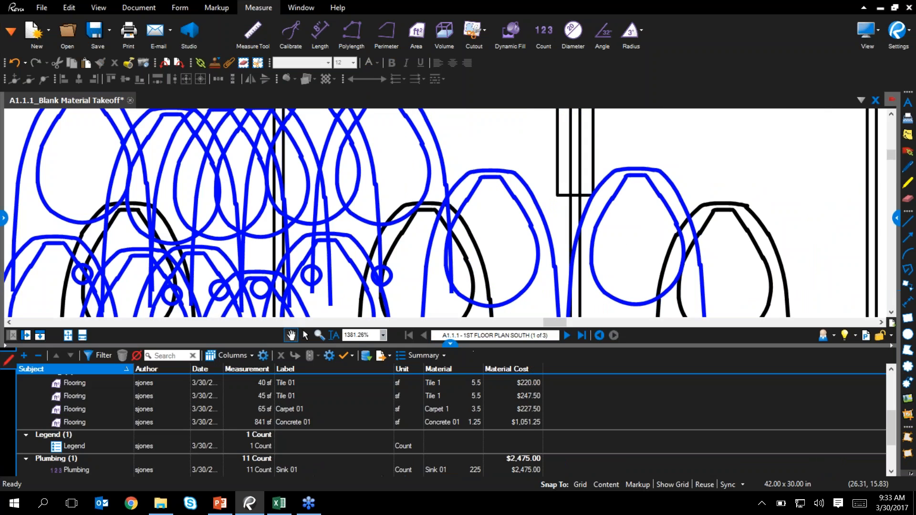
{"action": "left_click", "coordinate": [321, 206]}
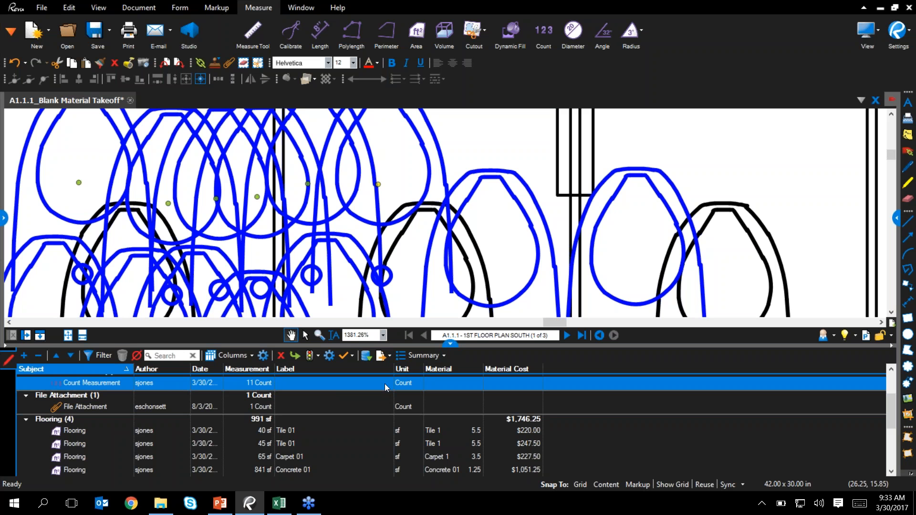
{"action": "left_click", "coordinate": [255, 382]}
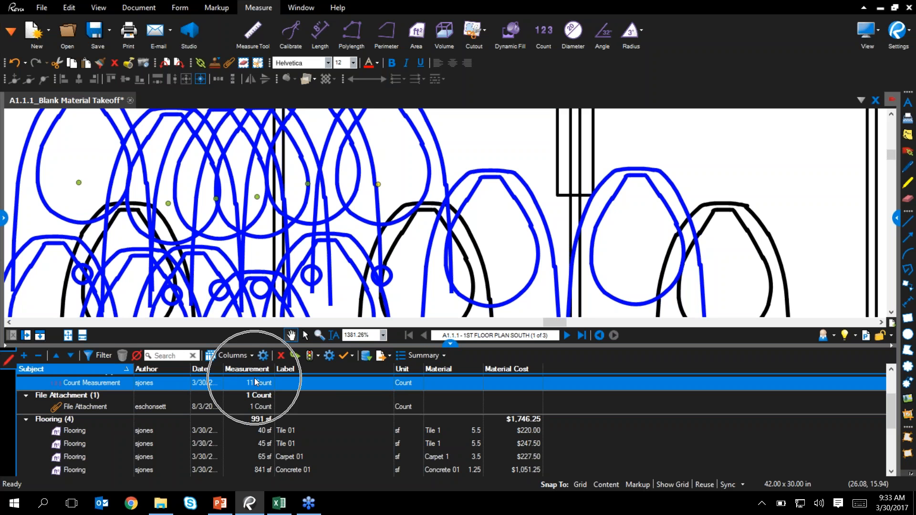
{"action": "key", "text": "ctrl"}
{"action": "key", "text": "ctrl"}
{"action": "key", "text": "ctrl"}
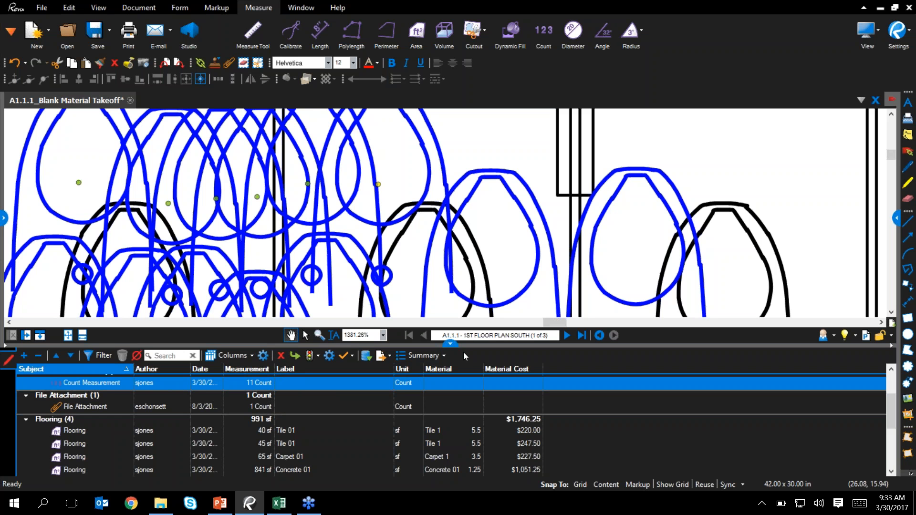
{"action": "left_click", "coordinate": [450, 343]}
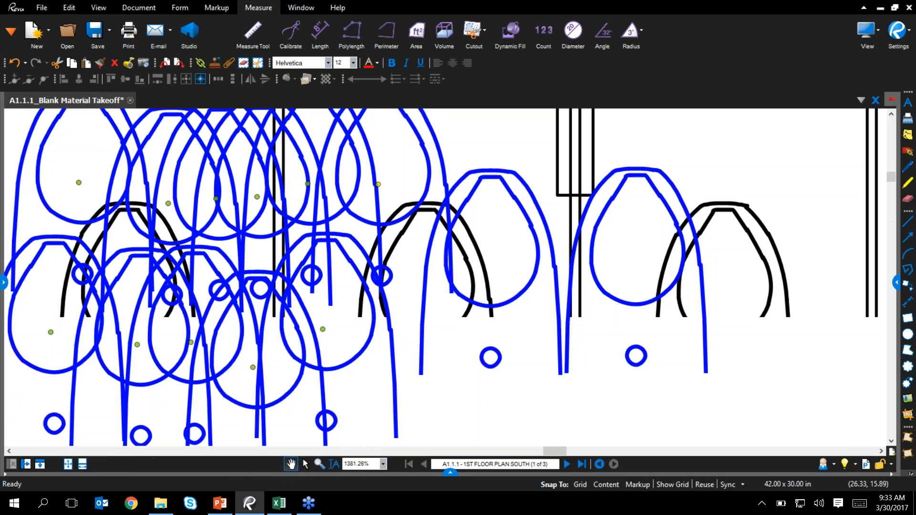
- Move three individual toilet symbols of the count away from the overlapping cluster to spots higher in the stalls
{"action": "left_click_drag", "start_coordinate": [474, 127], "coordinate": [598, 164]}
{"action": "scroll", "coordinate": [86, 194], "scroll_direction": "down", "scroll_amount": 2}
{"action": "left_click_drag", "start_coordinate": [86, 194], "coordinate": [164, 248]}
{"action": "scroll", "coordinate": [101, 276], "scroll_direction": "up", "scroll_amount": 3}
{"action": "left_click_drag", "start_coordinate": [164, 297], "coordinate": [229, 307]}
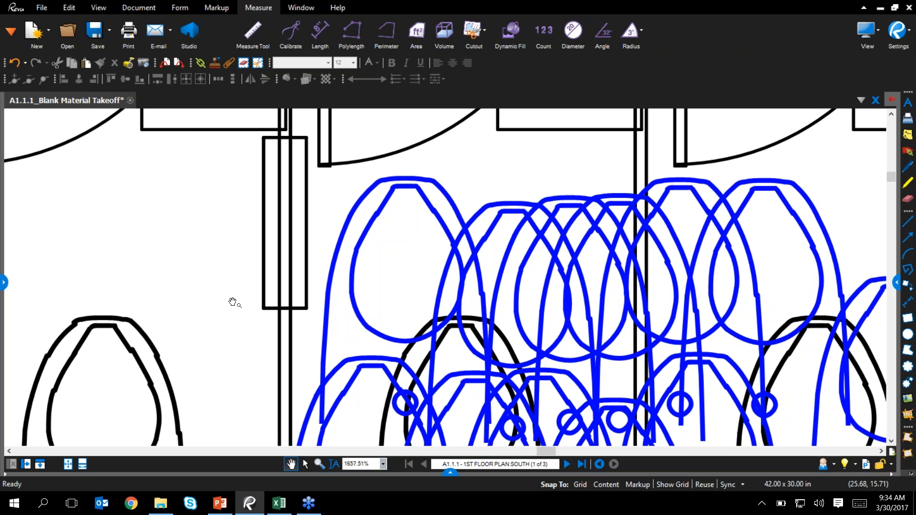
{"action": "left_click_drag", "start_coordinate": [214, 169], "coordinate": [182, 204]}
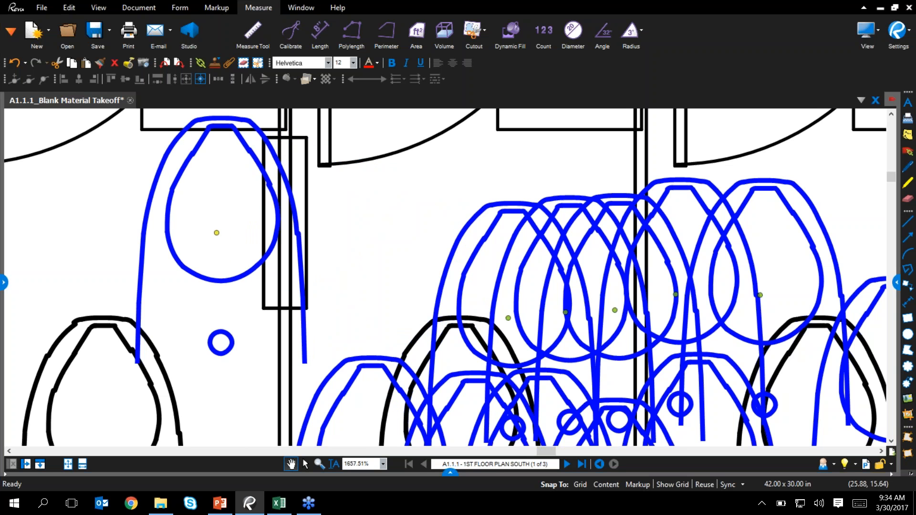
{"action": "left_click_drag", "start_coordinate": [452, 259], "coordinate": [373, 155]}
{"action": "scroll", "coordinate": [112, 286], "scroll_direction": "down", "scroll_amount": 2}
{"action": "mouse_move", "coordinate": [92, 289]}
{"action": "left_mouse_down"}
{"action": "mouse_move", "coordinate": [190, 311]}
{"action": "mouse_move", "coordinate": [169, 323]}
{"action": "left_mouse_up"}
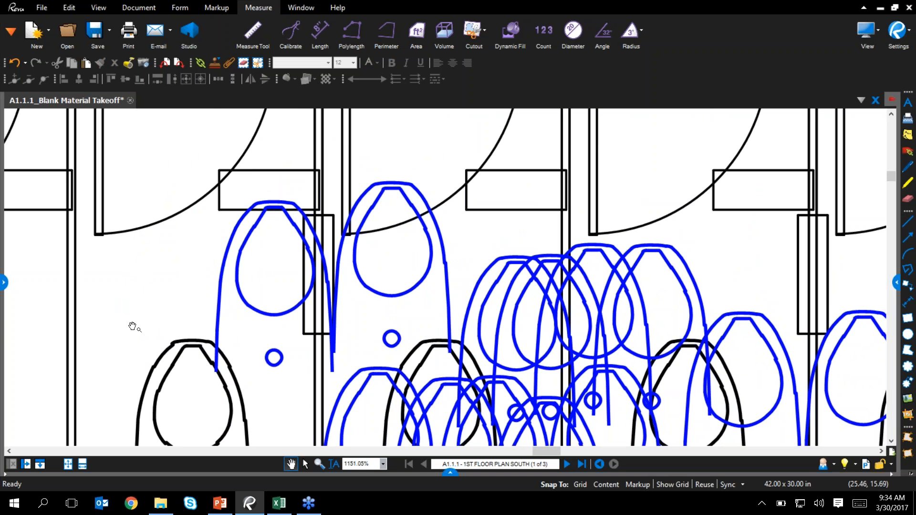
{"action": "left_click_drag", "start_coordinate": [476, 290], "coordinate": [455, 202]}
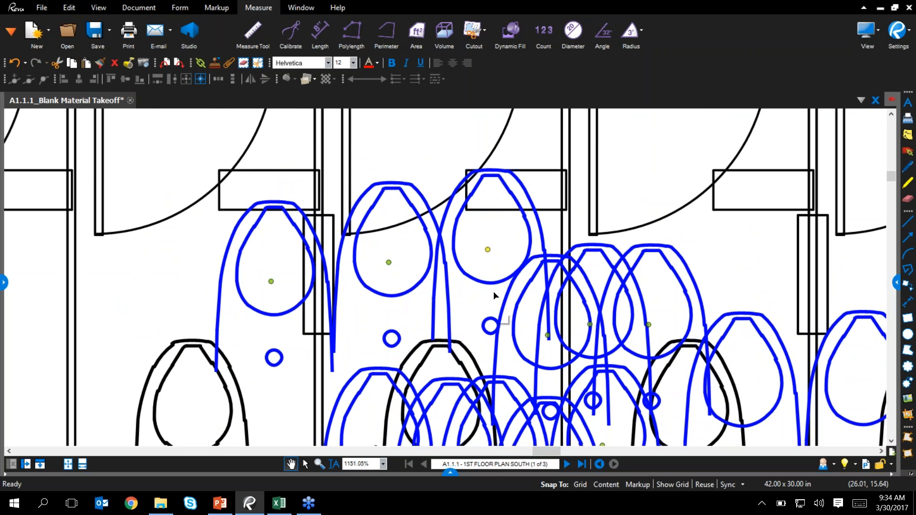
- Split the leftmost relocated toilet symbol from the group into its own count measurement
{"action": "right_click", "coordinate": [246, 246]}
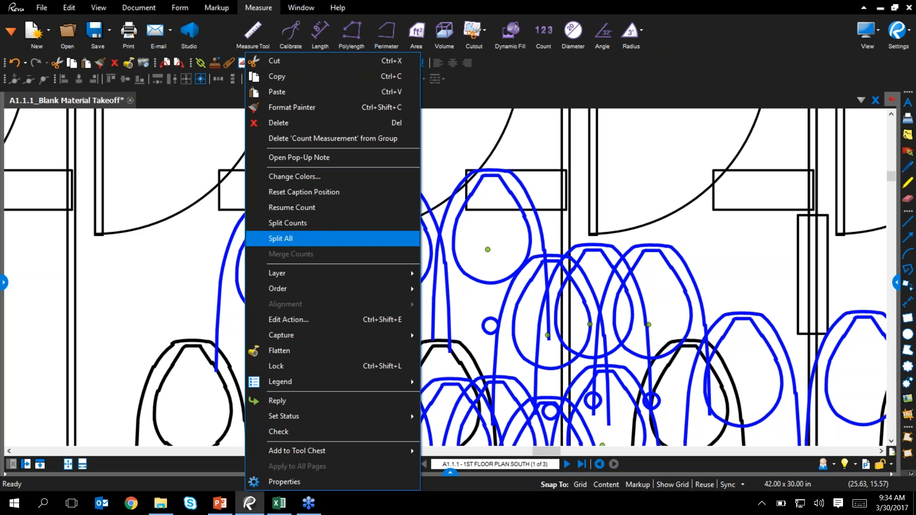
{"action": "left_click", "coordinate": [298, 224]}
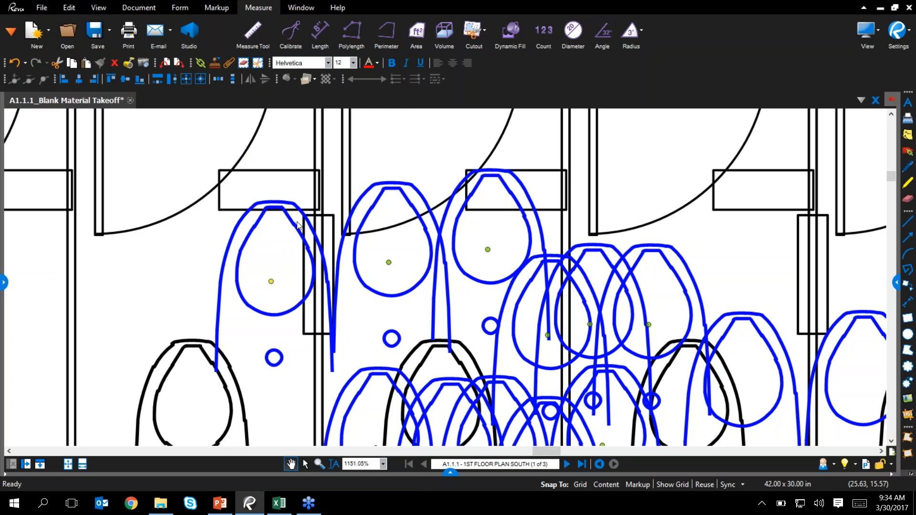
{"action": "left_click", "coordinate": [298, 224]}
{"action": "left_click", "coordinate": [367, 222]}
{"action": "left_click", "coordinate": [313, 241]}
{"action": "left_click", "coordinate": [347, 222]}
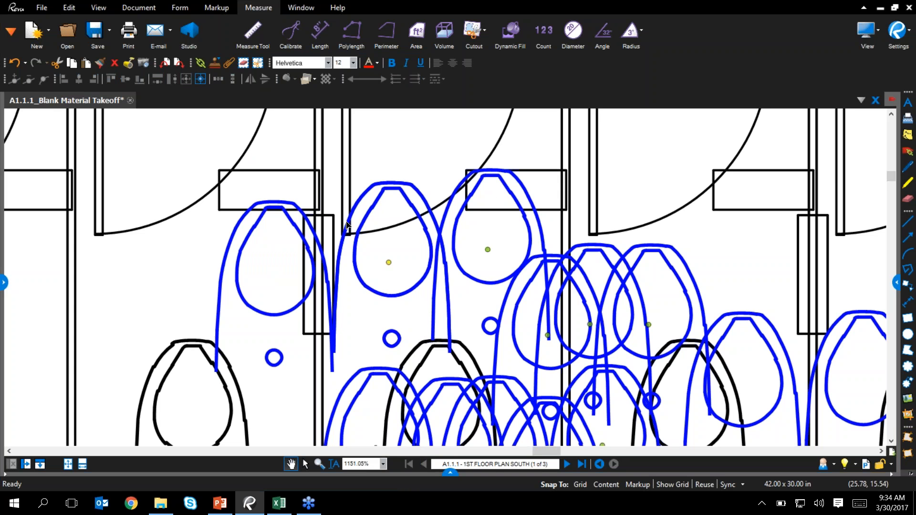
- Compare the quantities of the two separate toilet counts in the markups list, then hide the list
{"action": "left_click", "coordinate": [448, 474]}
{"action": "left_click", "coordinate": [588, 150]}
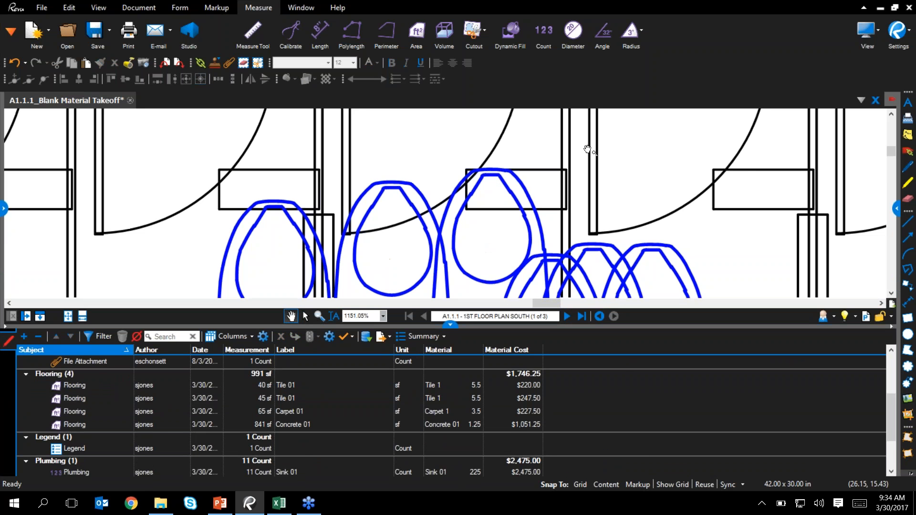
{"action": "left_click", "coordinate": [441, 239]}
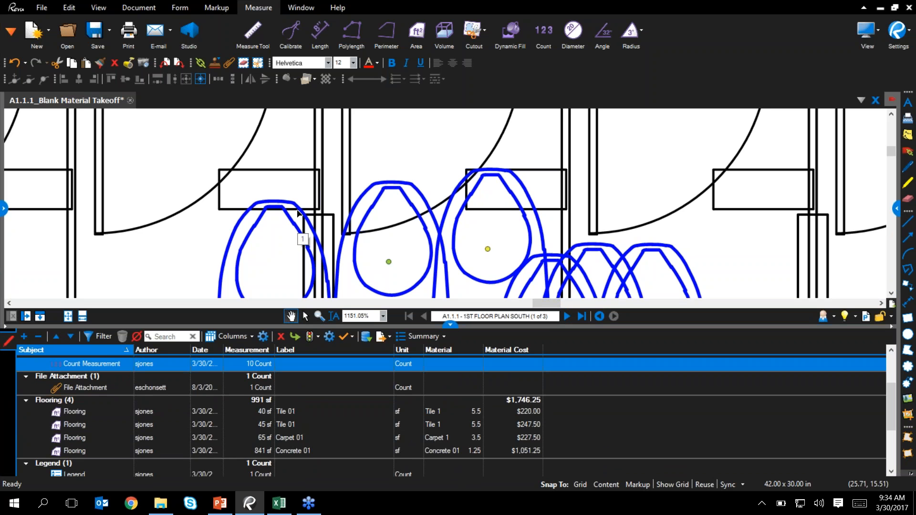
{"action": "left_click", "coordinate": [272, 280]}
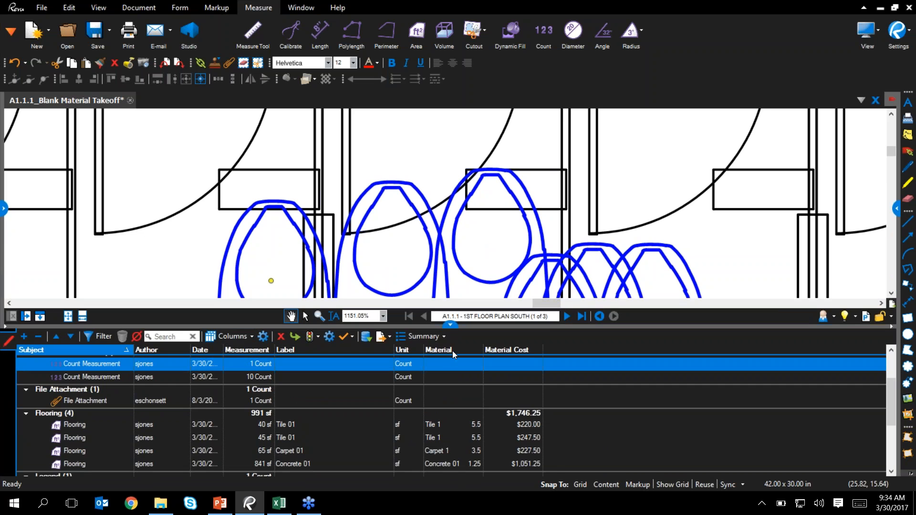
{"action": "left_click", "coordinate": [449, 326]}
- Split three selected toilet symbols, including the two remaining relocated ones, from the larger count into their own count
{"action": "left_click", "coordinate": [413, 208]}
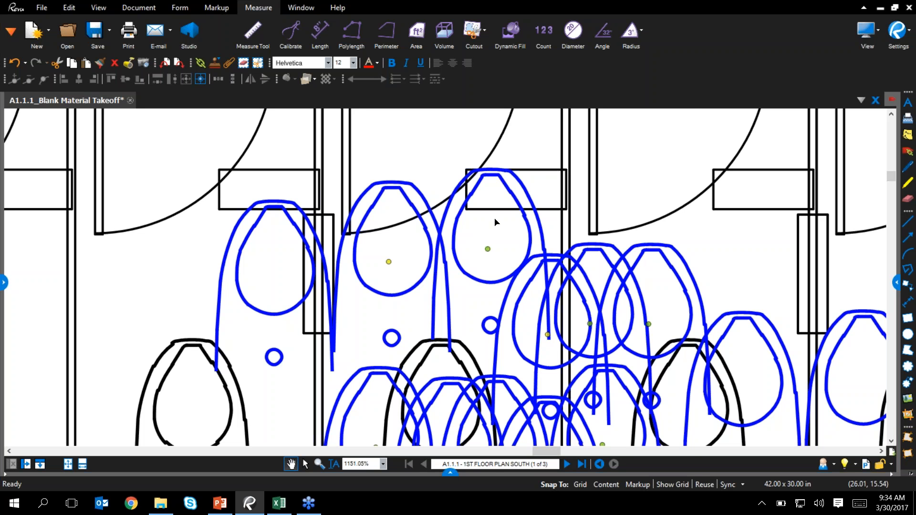
{"action": "right_click", "coordinate": [519, 212]}
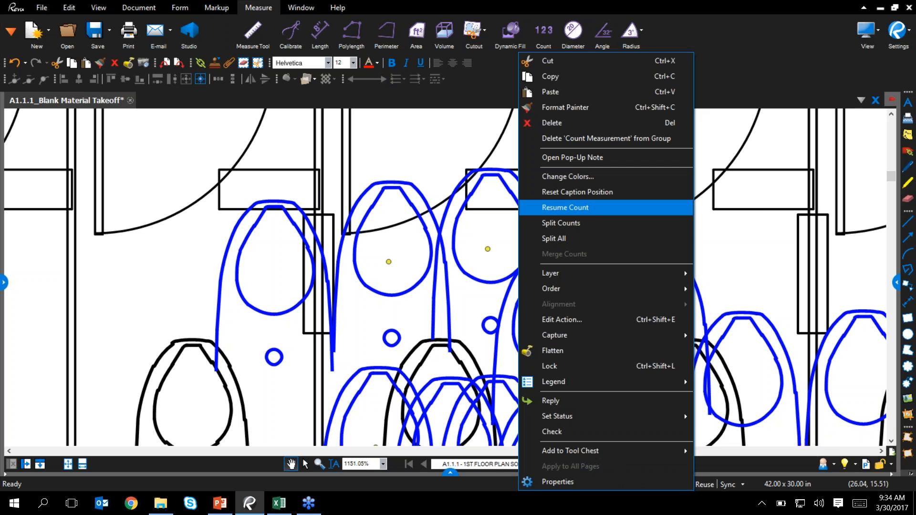
{"action": "left_click", "coordinate": [591, 207]}
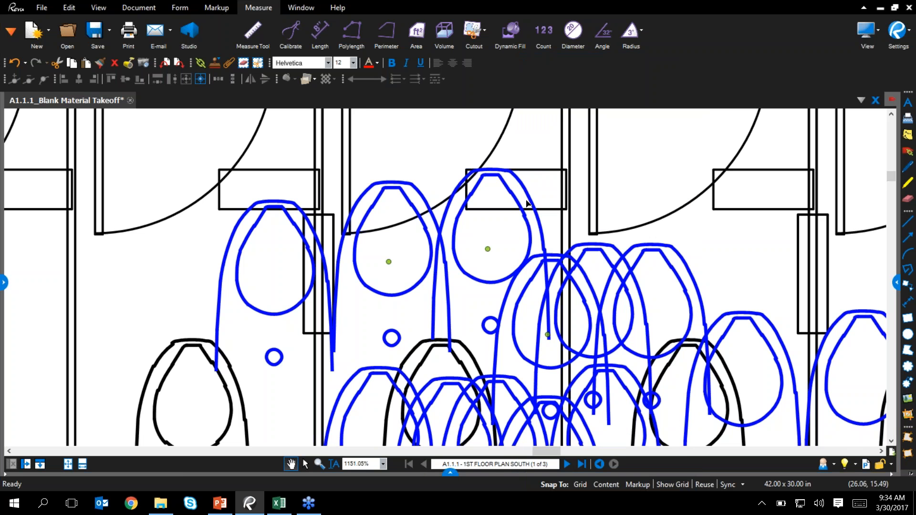
- Check the quantities of the split toilet counts in the markups list, then hide the list
{"action": "left_click", "coordinate": [451, 473]}
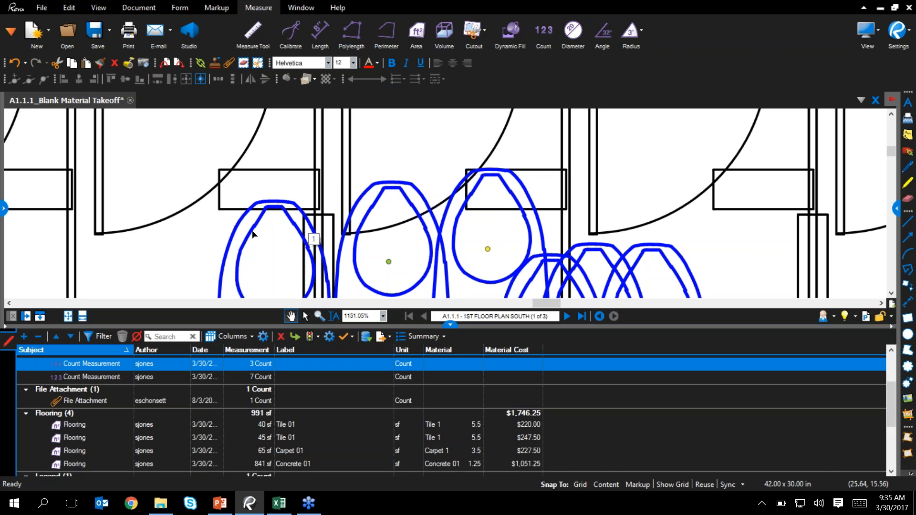
{"action": "left_click", "coordinate": [450, 325]}
- Examine the measured restroom, storage and ramp areas on the plan and the Advanced Materials Takeoff legend
{"action": "scroll", "coordinate": [456, 354], "scroll_direction": "down", "scroll_amount": 3}
{"action": "scroll", "coordinate": [449, 304], "scroll_direction": "down", "scroll_amount": 8}
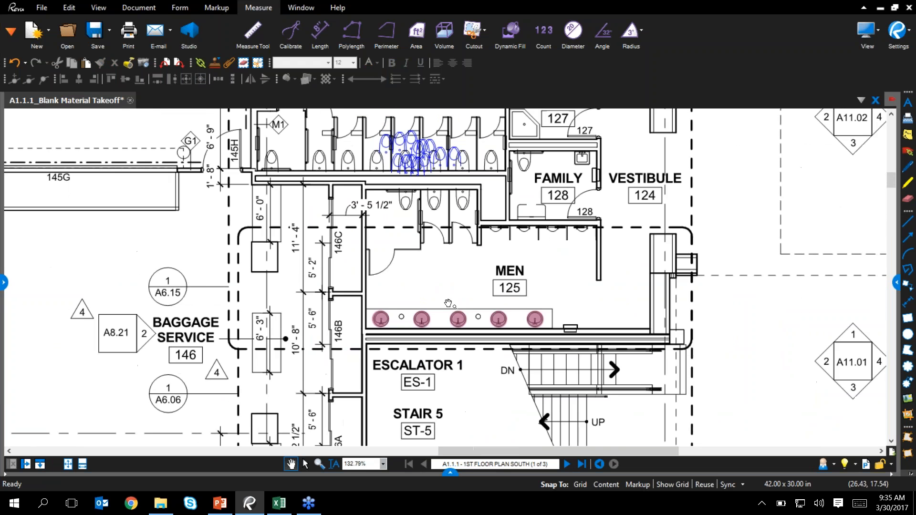
{"action": "left_click_drag", "start_coordinate": [550, 210], "coordinate": [534, 420]}
{"action": "left_click_drag", "start_coordinate": [543, 238], "coordinate": [622, 364]}
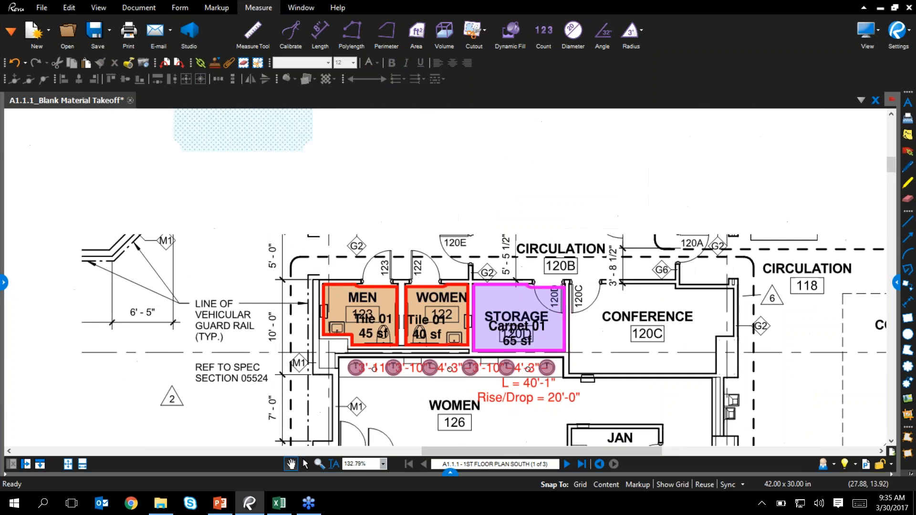
{"action": "scroll", "coordinate": [549, 371], "scroll_direction": "up", "scroll_amount": 3}
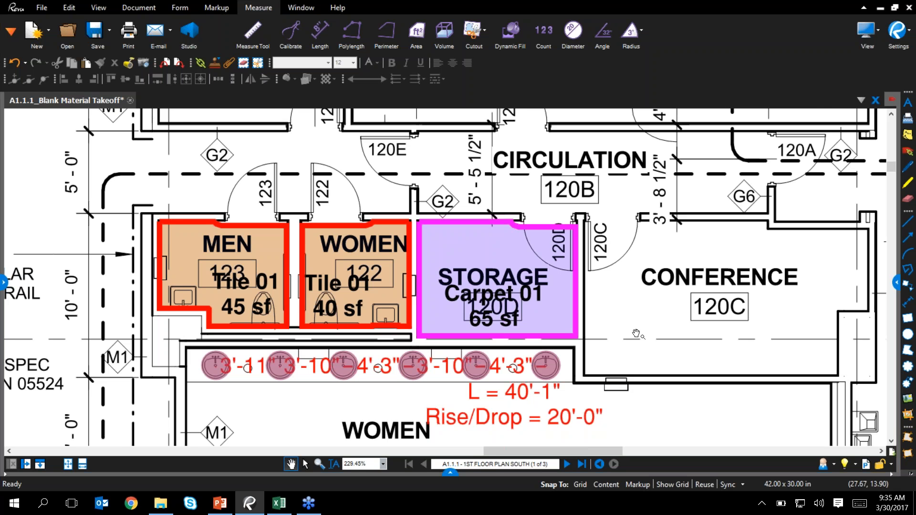
{"action": "scroll", "coordinate": [164, 254], "scroll_direction": "down", "scroll_amount": 2}
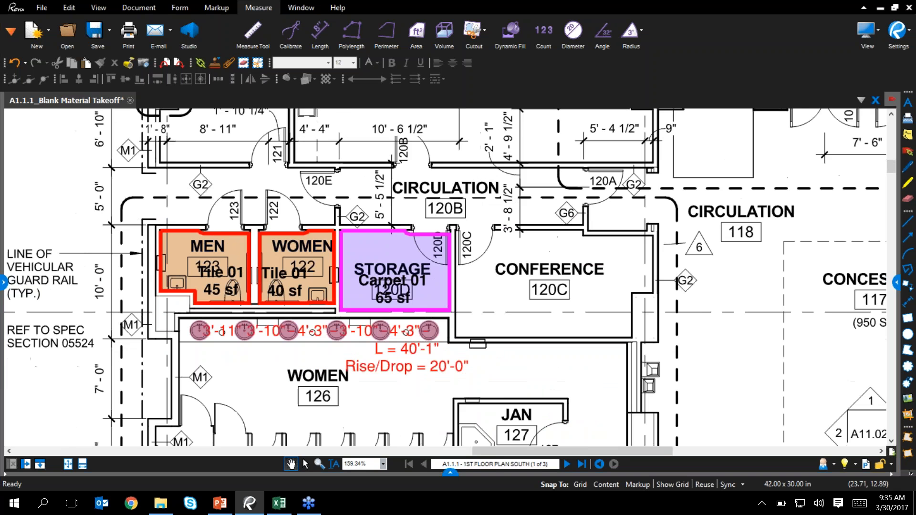
{"action": "scroll", "coordinate": [254, 313], "scroll_direction": "down", "scroll_amount": 6}
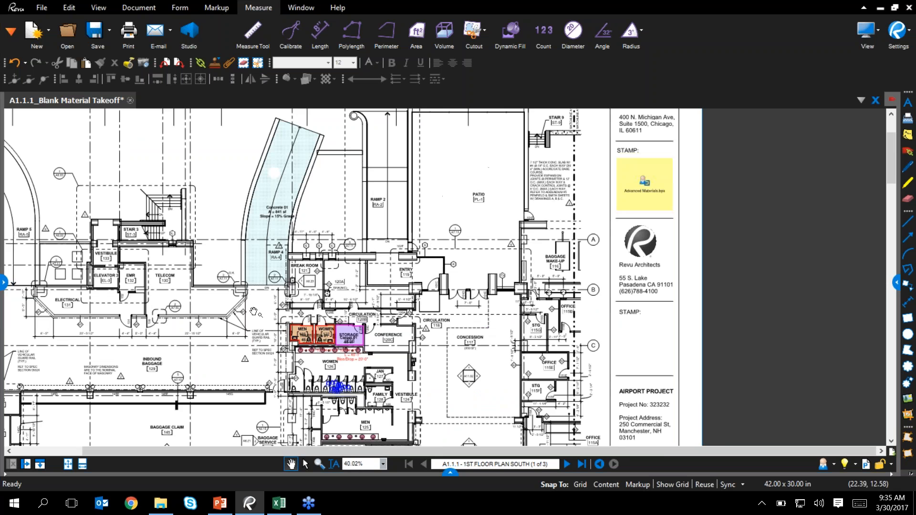
{"action": "left_click_drag", "start_coordinate": [193, 236], "coordinate": [654, 357]}
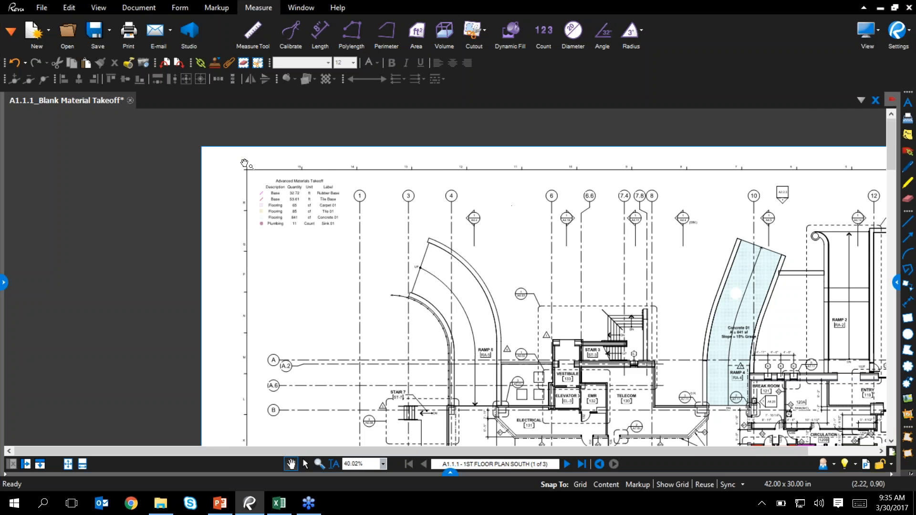
{"action": "scroll", "coordinate": [277, 210], "scroll_direction": "up", "scroll_amount": 5}
{"action": "mouse_move", "coordinate": [618, 164]}
{"action": "left_mouse_down"}
{"action": "mouse_move", "coordinate": [637, 285]}
{"action": "mouse_move", "coordinate": [709, 313]}
{"action": "left_mouse_up"}
{"action": "scroll", "coordinate": [659, 323], "scroll_direction": "up", "scroll_amount": 2}
{"action": "scroll", "coordinate": [333, 276], "scroll_direction": "down", "scroll_amount": 2}
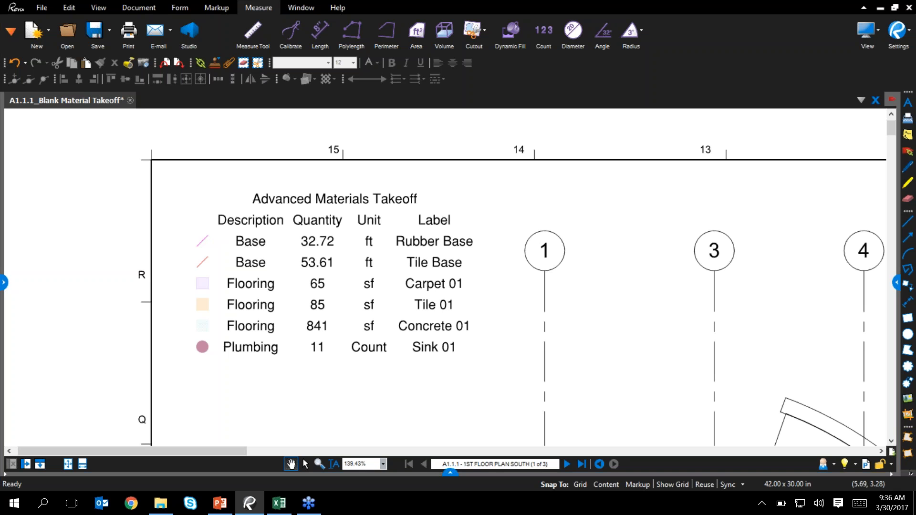
- Review the material costs and summary export options, including CSV Summary, in the markups list, then hide the list
{"action": "left_click", "coordinate": [450, 472]}
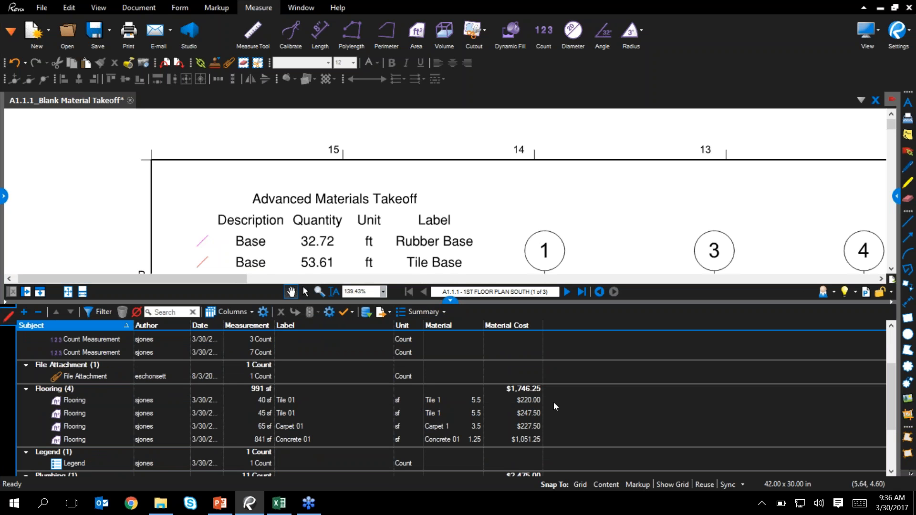
{"action": "left_click", "coordinate": [449, 301]}
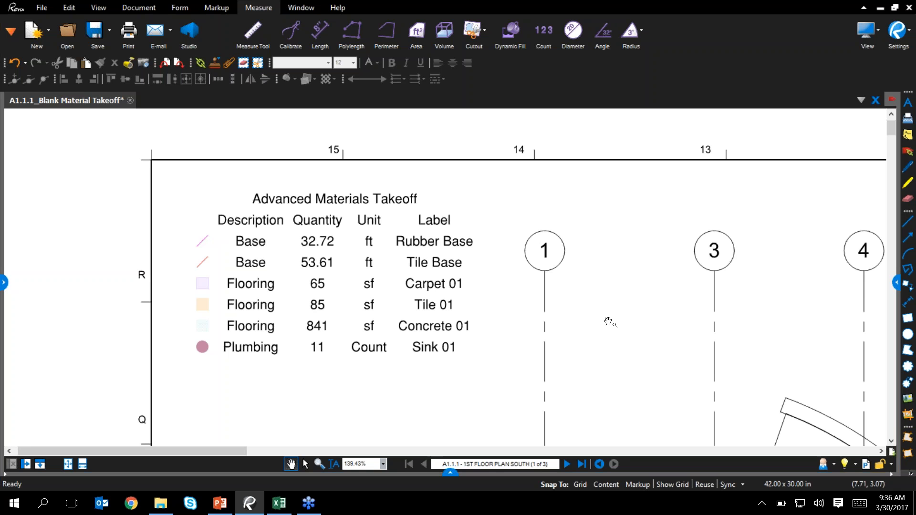
{"action": "scroll", "coordinate": [658, 299], "scroll_direction": "down", "scroll_amount": 2}
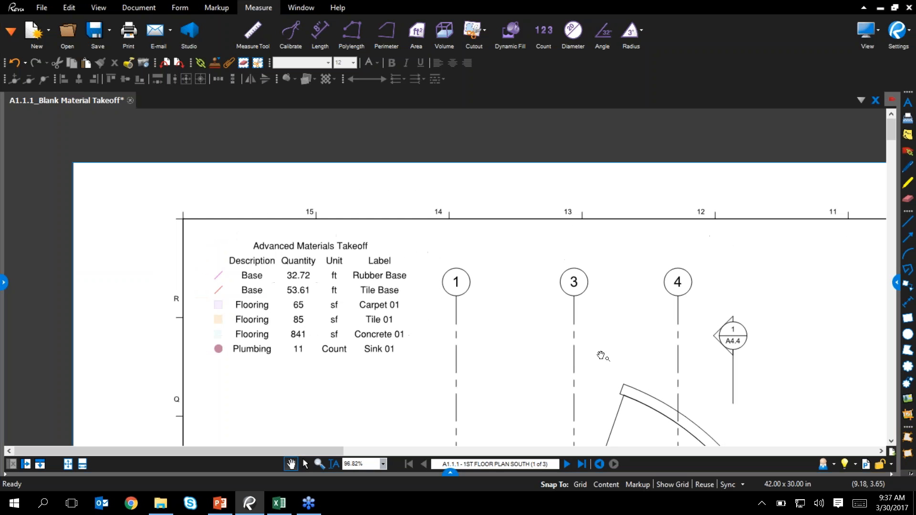
{"action": "mouse_move", "coordinate": [450, 475]}
{"action": "left_mouse_down"}
{"action": "mouse_move", "coordinate": [451, 200]}
{"action": "mouse_move", "coordinate": [463, 312]}
{"action": "mouse_move", "coordinate": [474, 330]}
{"action": "left_mouse_up"}
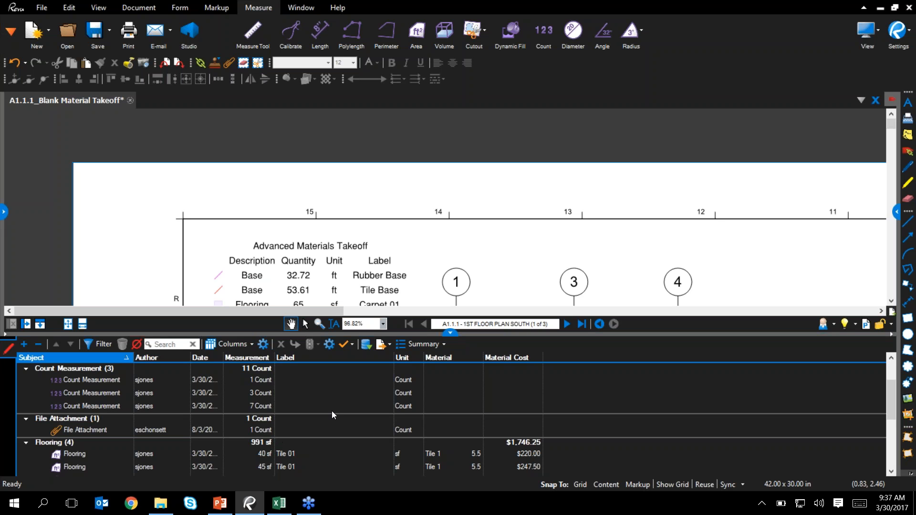
{"action": "left_click", "coordinate": [421, 346]}
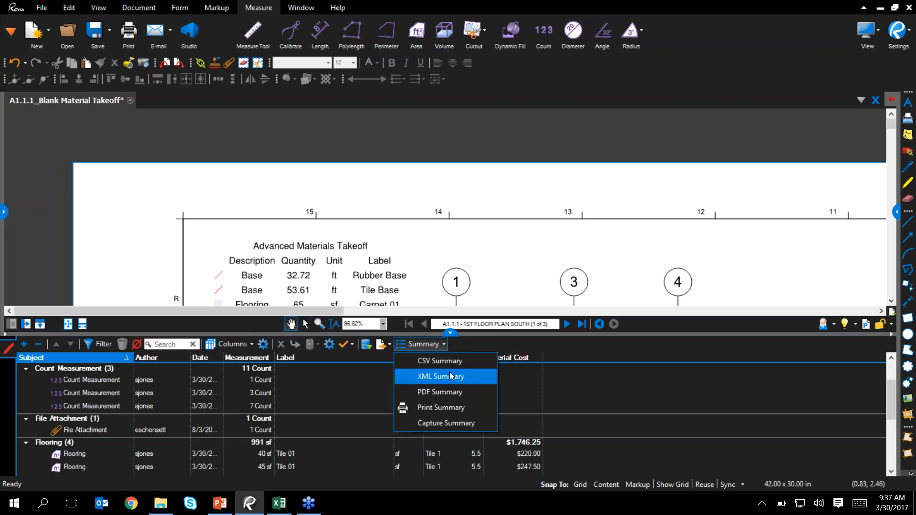
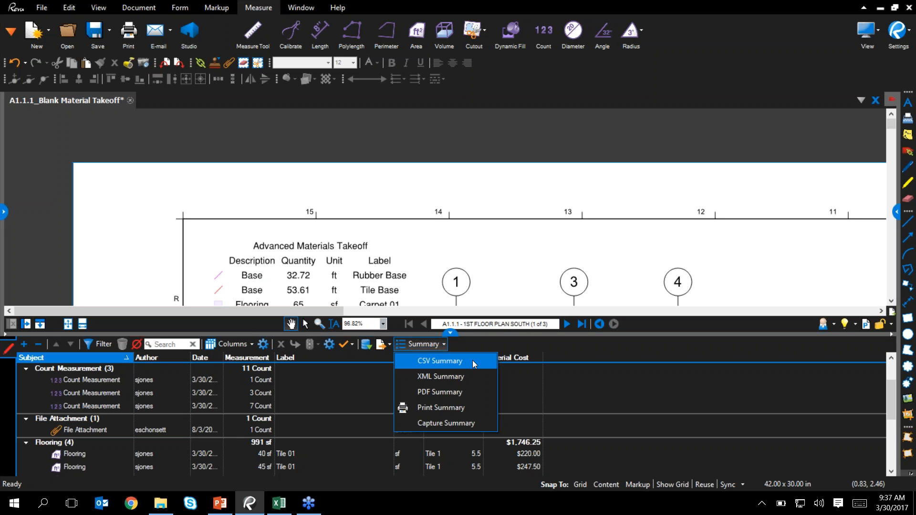
{"action": "left_click", "coordinate": [465, 357]}
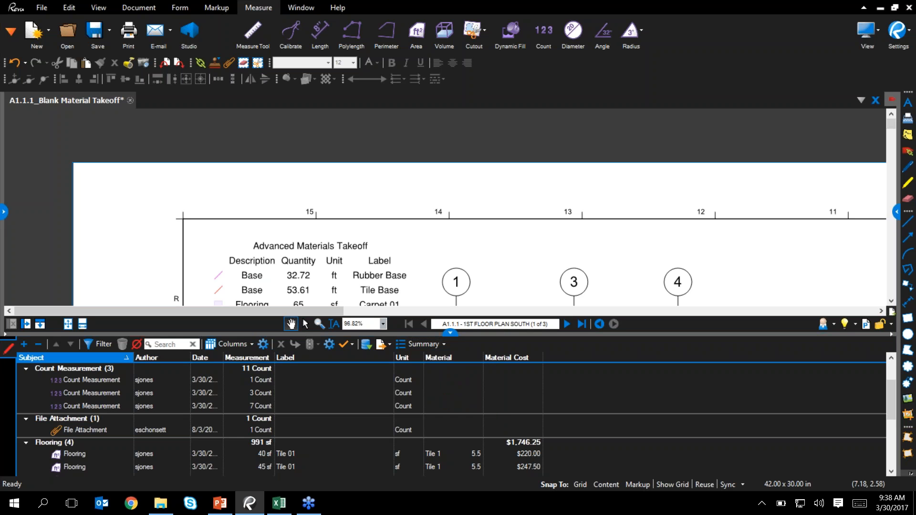
{"action": "left_click", "coordinate": [451, 332]}
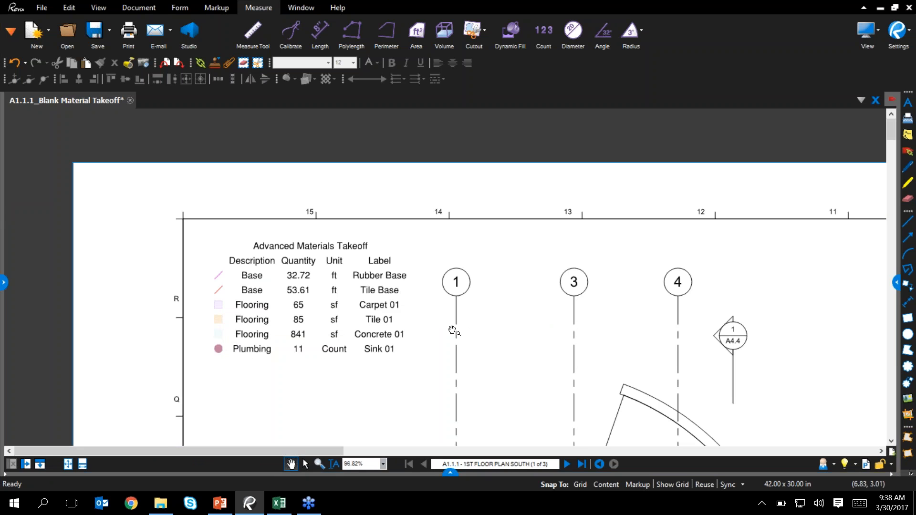
- Arrange the floor plan PDF, zoomed on the takeoff legend, side by side with the SampleBid Excel workbook
{"action": "scroll", "coordinate": [468, 336], "scroll_direction": "up", "scroll_amount": 2}
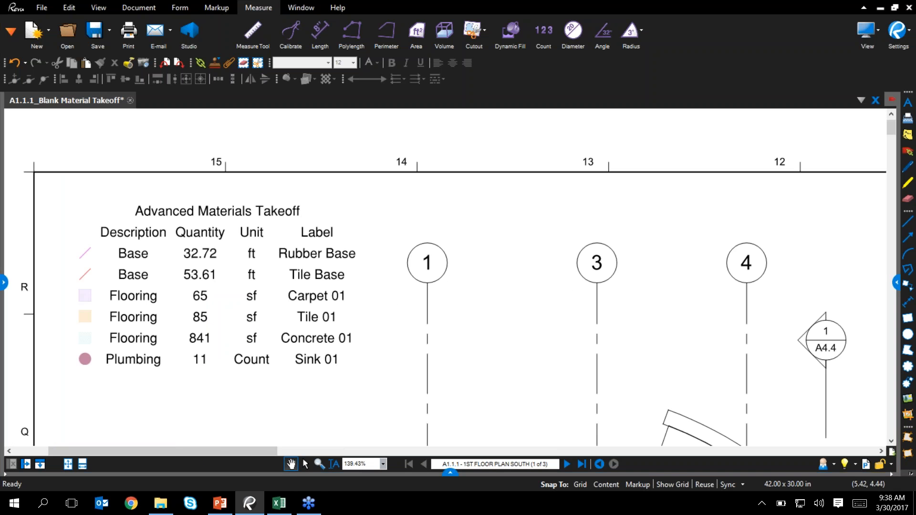
{"action": "mouse_move", "coordinate": [287, 507]}
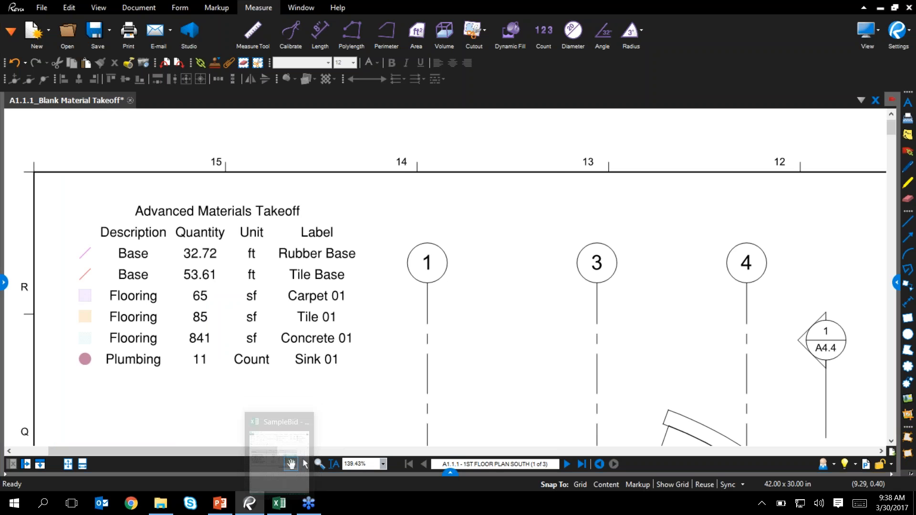
{"action": "key", "text": "super+Left"}
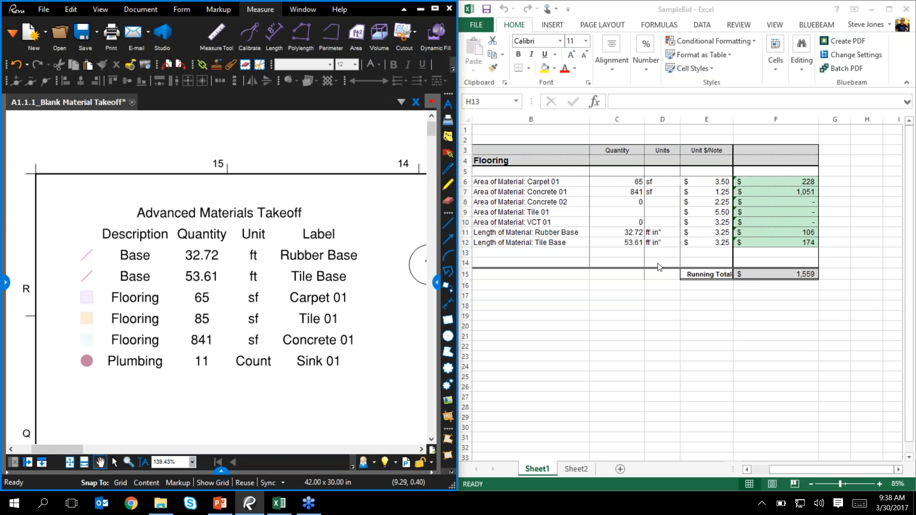
- Compare the Carpet 01 and Concrete 01 quantities in the SampleBid sheet with those in the takeoff legend
{"action": "left_click", "coordinate": [636, 212]}
{"action": "left_click", "coordinate": [636, 194]}
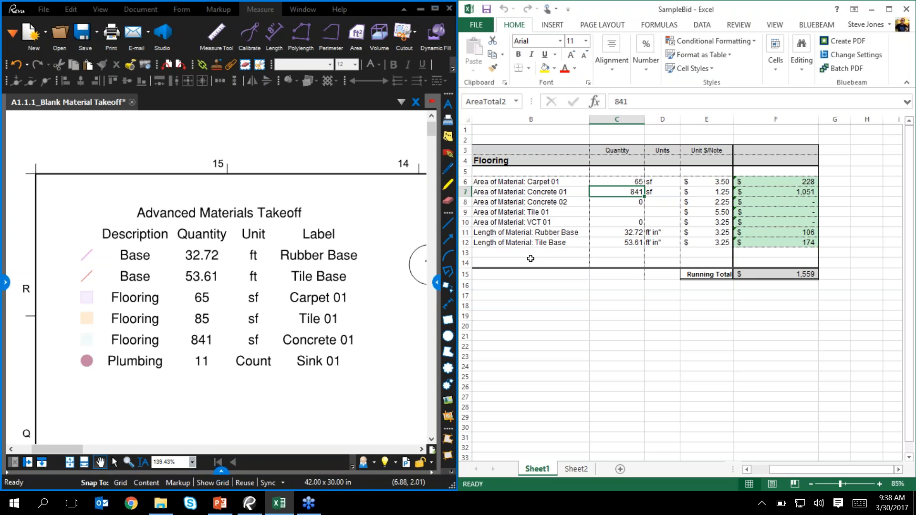
{"action": "left_click", "coordinate": [208, 348]}
{"action": "left_click", "coordinate": [621, 191]}
{"action": "left_click", "coordinate": [620, 191]}
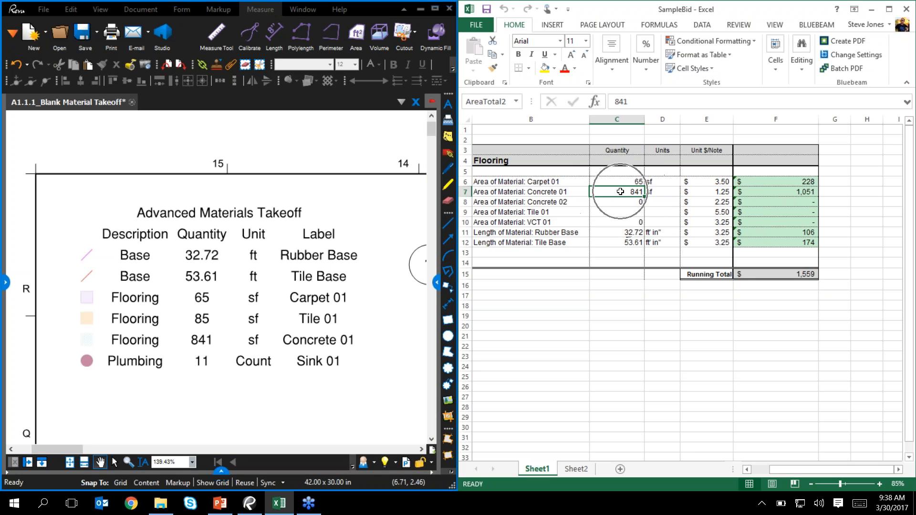
{"action": "left_click", "coordinate": [205, 304]}
{"action": "left_click", "coordinate": [639, 177]}
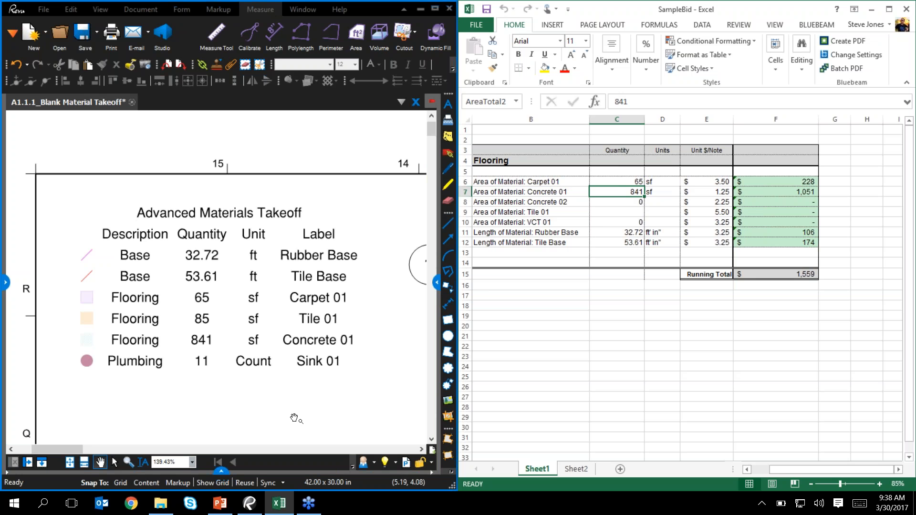
- Create a Quantity Link in the Tile 01 quantity cell (C9) that totals Area for the label Tile 01
{"action": "left_click", "coordinate": [636, 214]}
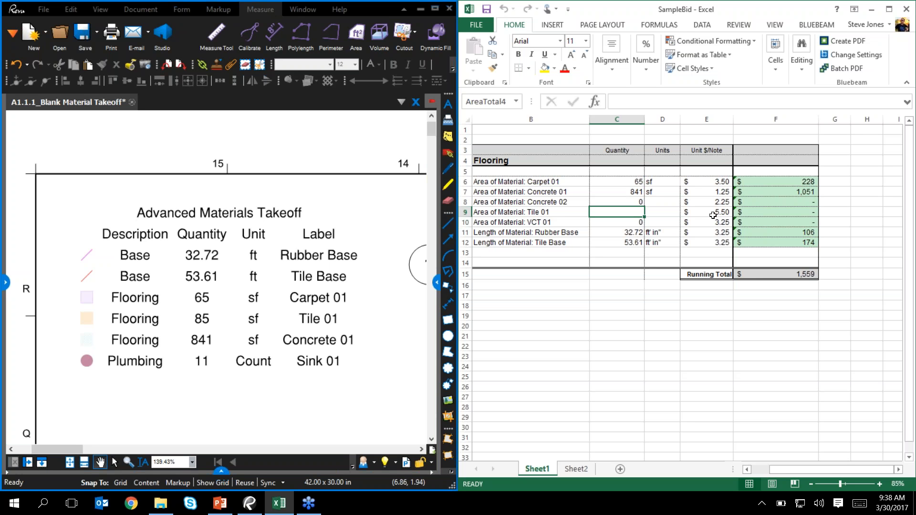
{"action": "right_click", "coordinate": [623, 213]}
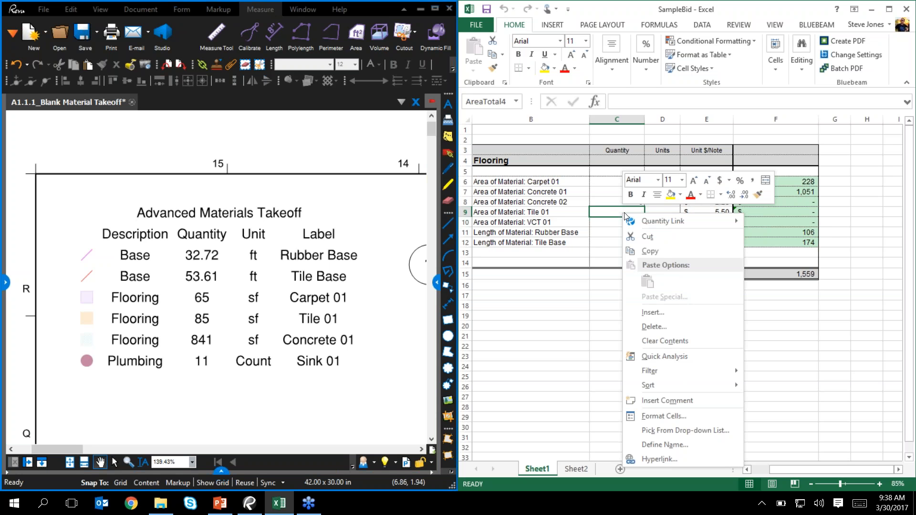
{"action": "mouse_move", "coordinate": [668, 224]}
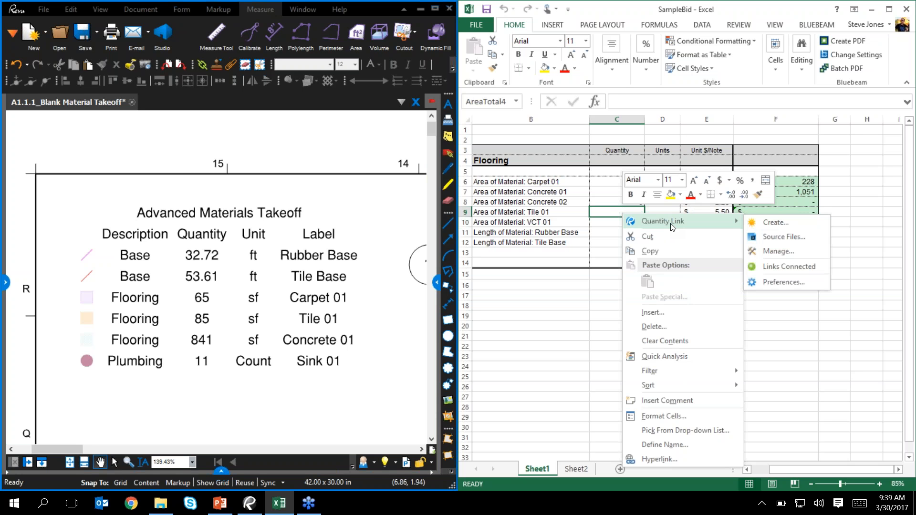
{"action": "left_click", "coordinate": [787, 222]}
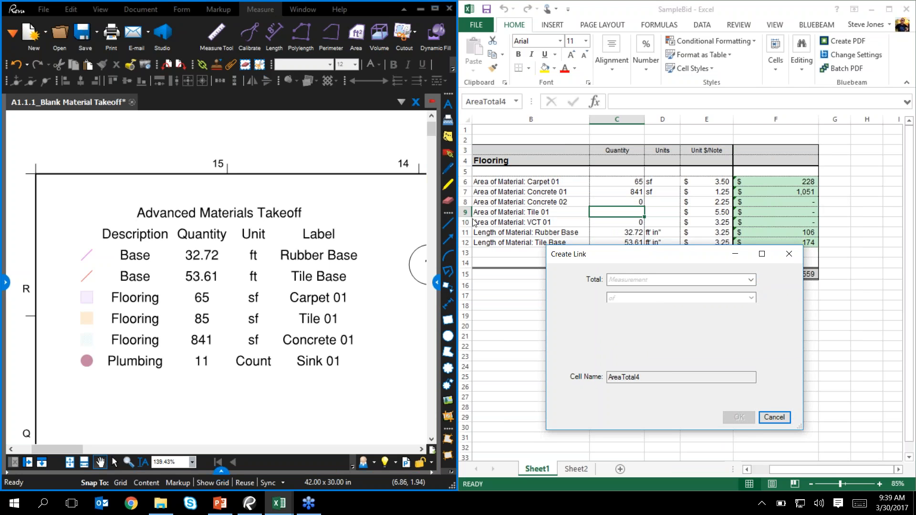
{"action": "left_click", "coordinate": [706, 280]}
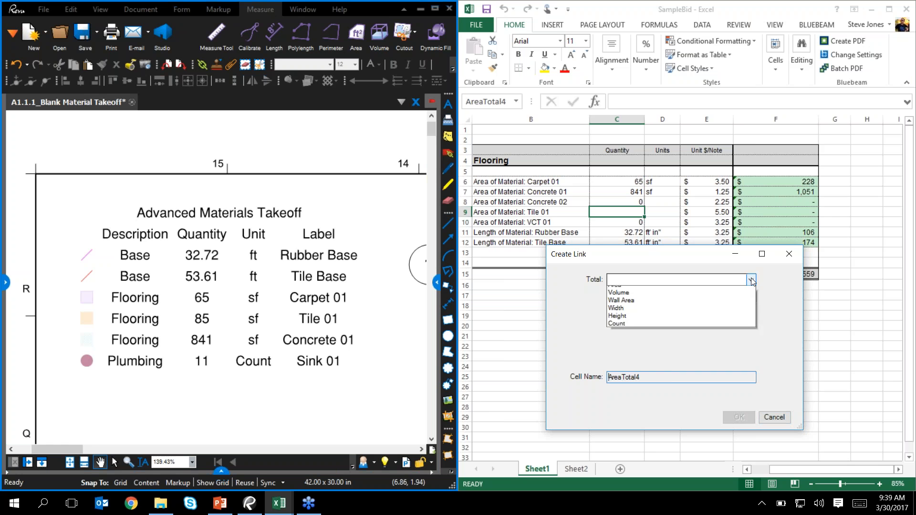
{"action": "left_click", "coordinate": [718, 299]}
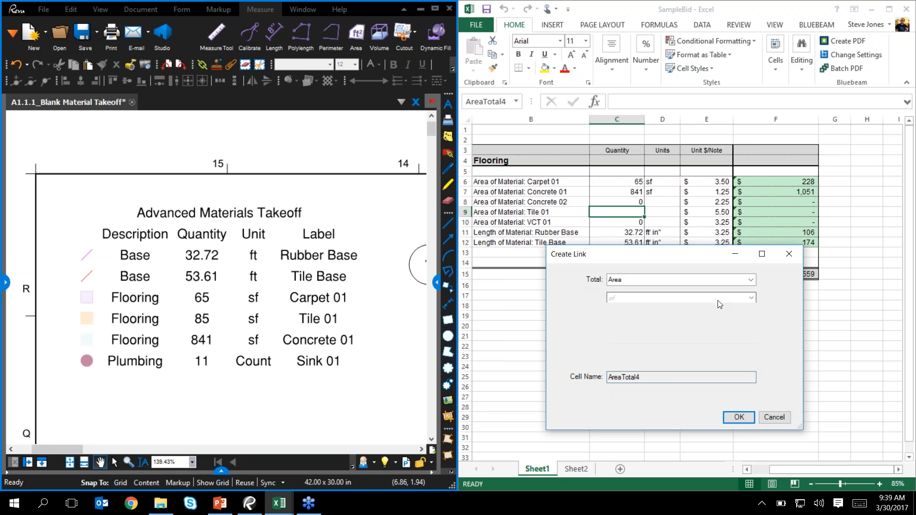
{"action": "left_click", "coordinate": [752, 299]}
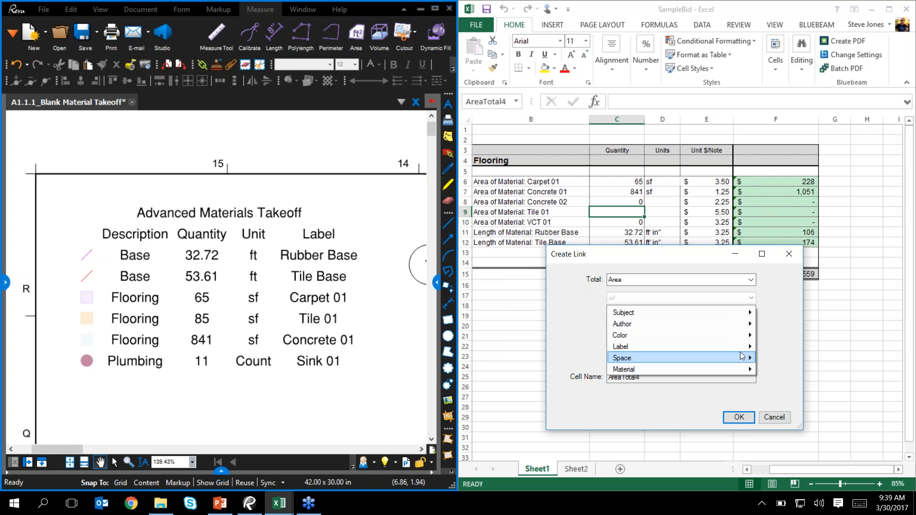
{"action": "mouse_move", "coordinate": [743, 352]}
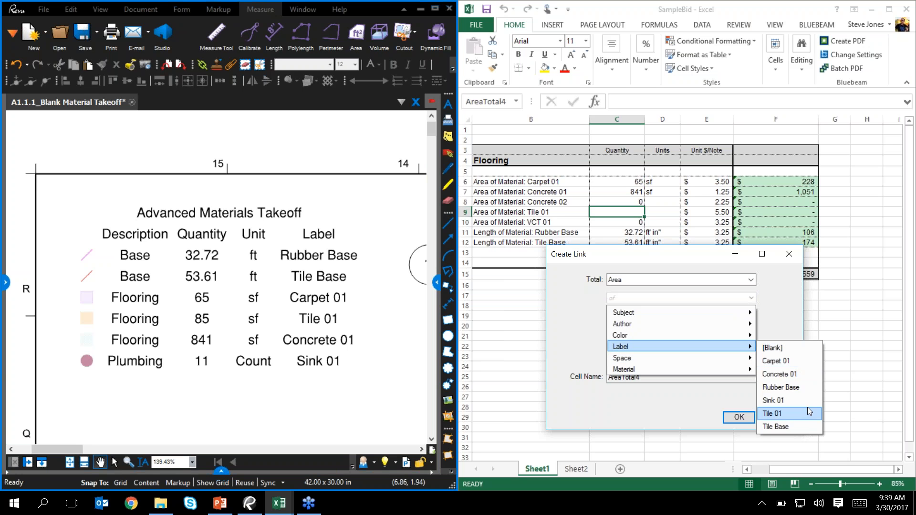
{"action": "left_click", "coordinate": [807, 411]}
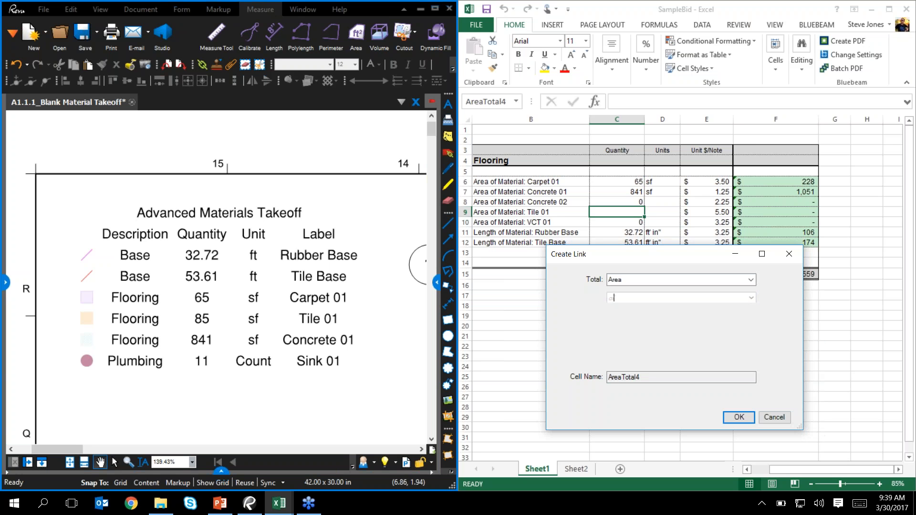
{"action": "left_click", "coordinate": [739, 418]}
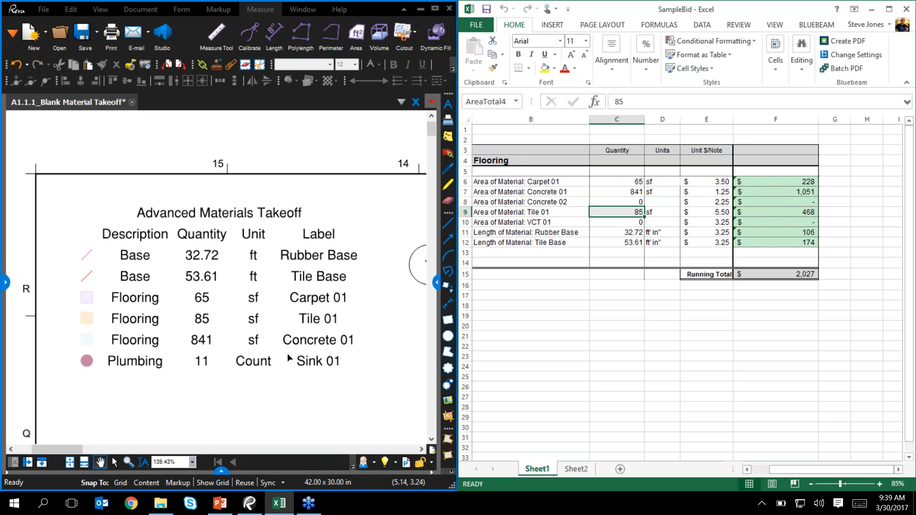
- Switch back to the floor plan PDF in Revu and look around the takeoff legend
{"action": "left_click", "coordinate": [164, 404]}
{"action": "scroll", "coordinate": [149, 427], "scroll_direction": "down", "scroll_amount": 3}
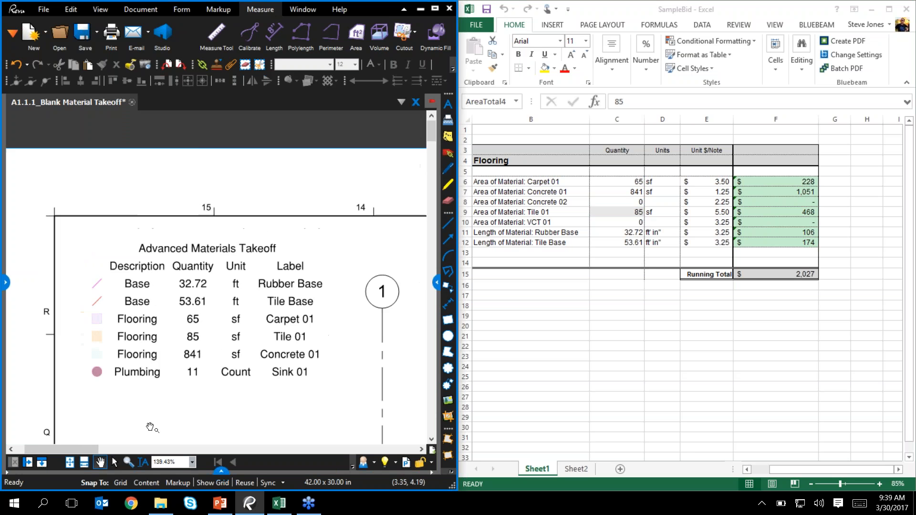
- Draw a rectangular Concrete 01 flooring area of about 154 sf in the blank space below the Advanced Materials Takeoff legend
{"action": "scroll", "coordinate": [126, 384], "scroll_direction": "up", "scroll_amount": 2}
{"action": "scroll", "coordinate": [94, 365], "scroll_direction": "up", "scroll_amount": 1}
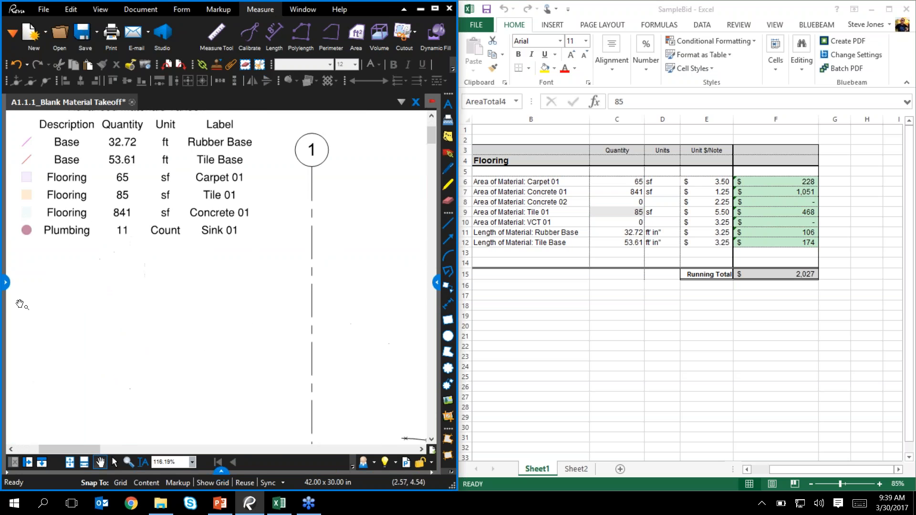
{"action": "left_click", "coordinate": [5, 282]}
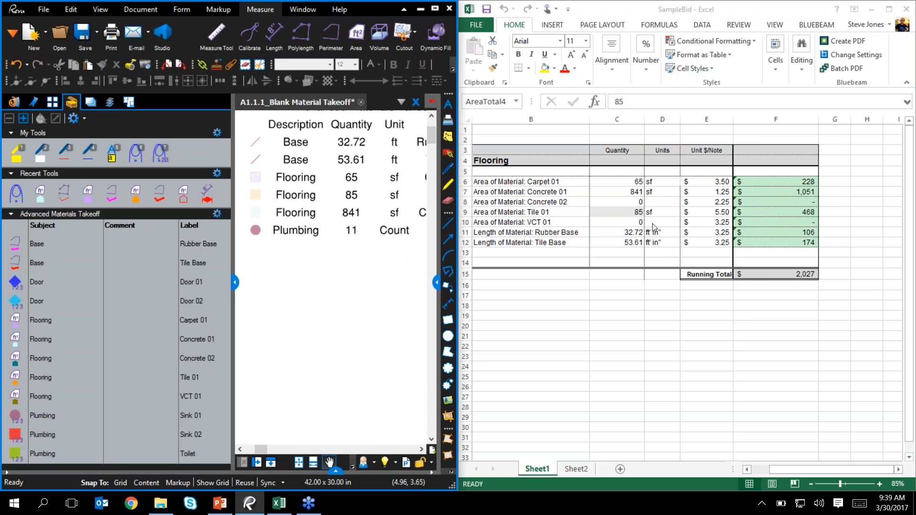
{"action": "key", "text": "ctrl"}
{"action": "left_click", "coordinate": [49, 343]}
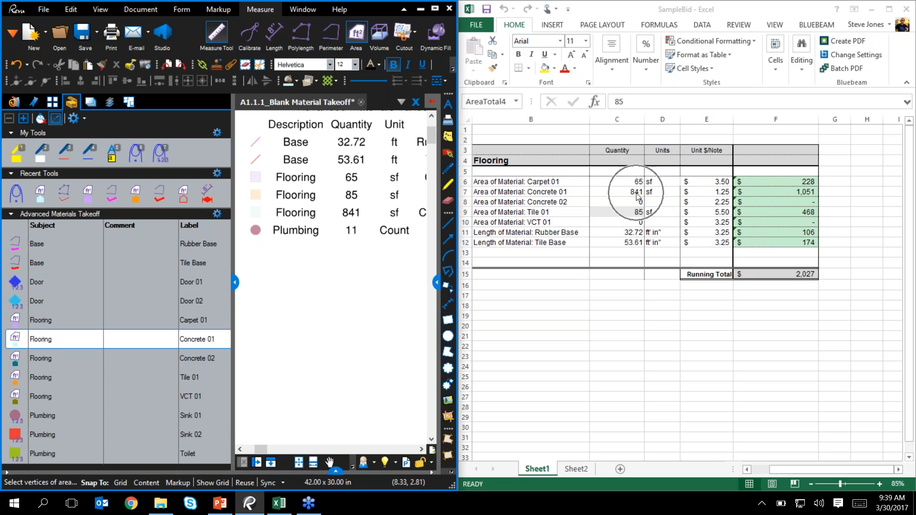
{"action": "left_click_drag", "start_coordinate": [275, 313], "coordinate": [397, 389]}
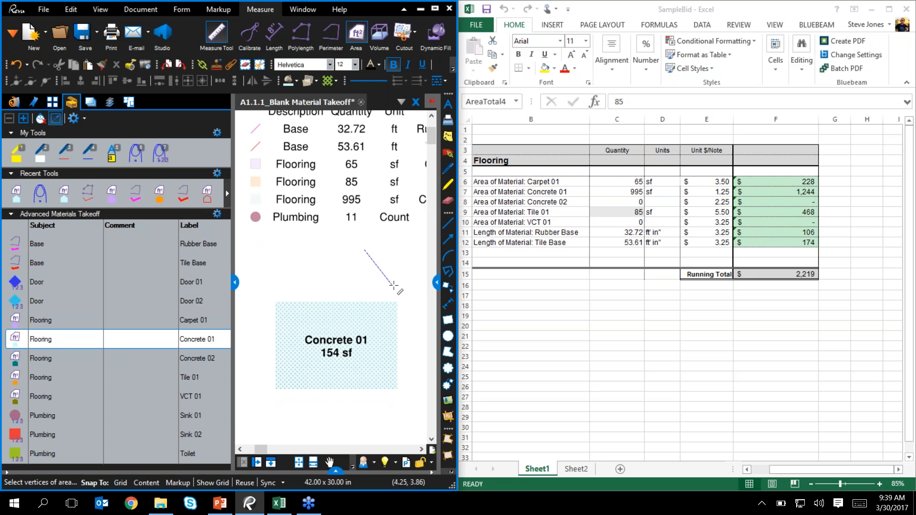
{"action": "key", "text": "Escape"}
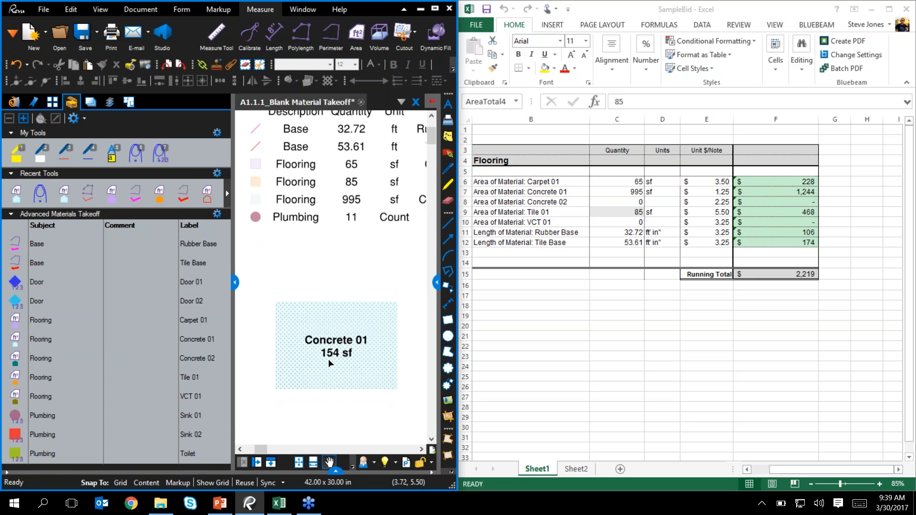
- Delete the Concrete 01 area drawn below the legend and bring the whole legend back into view
{"action": "left_click", "coordinate": [314, 342]}
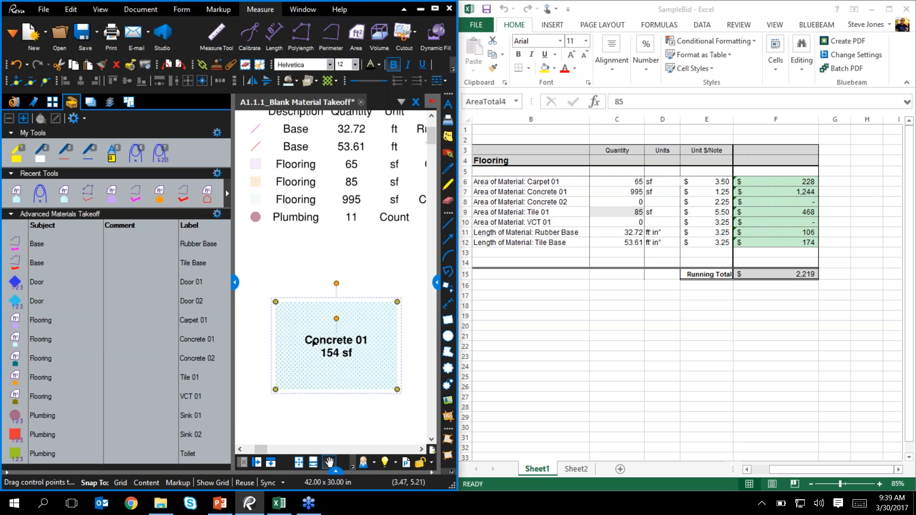
{"action": "key", "text": "Delete"}
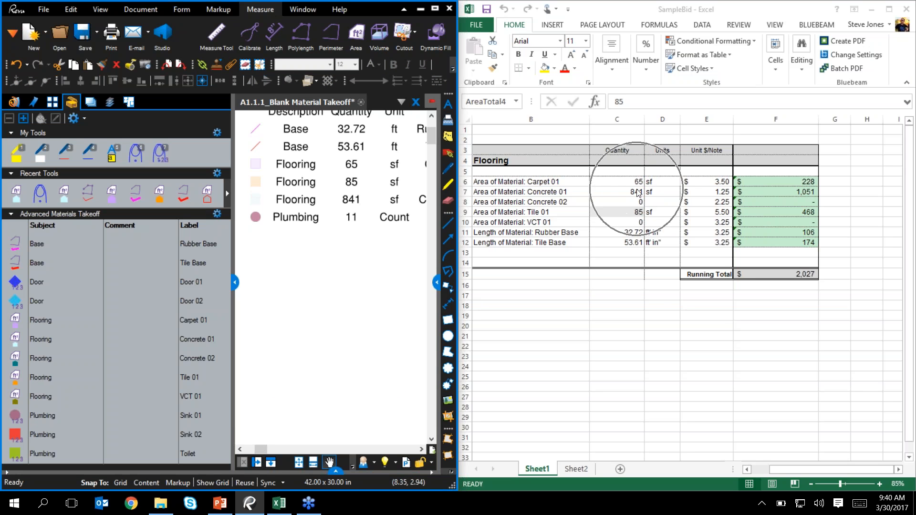
{"action": "left_click", "coordinate": [237, 285]}
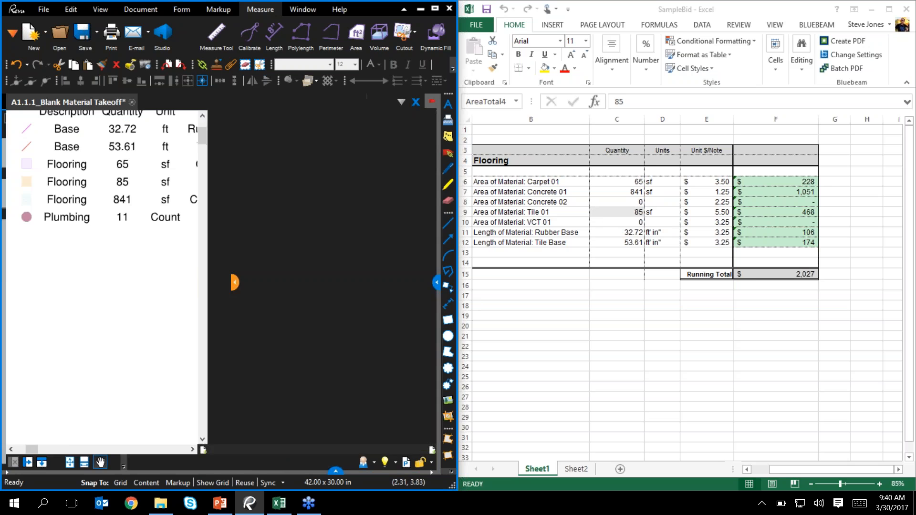
{"action": "scroll", "coordinate": [376, 281], "scroll_direction": "up", "scroll_amount": 2}
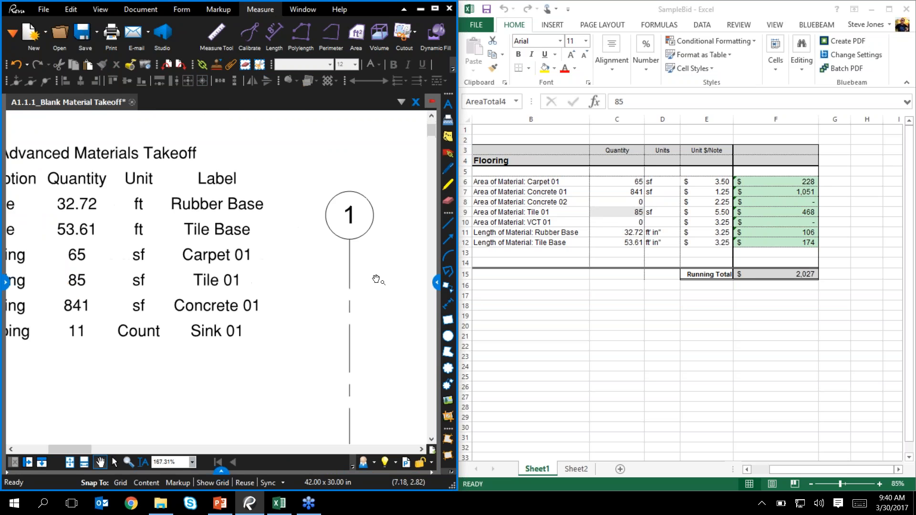
{"action": "scroll", "coordinate": [374, 306], "scroll_direction": "down", "scroll_amount": 1}
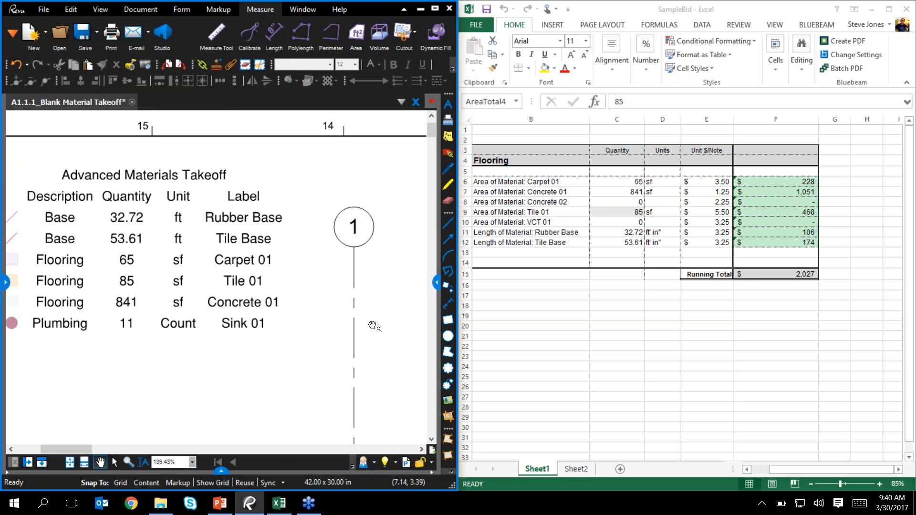
{"action": "left_click_drag", "start_coordinate": [374, 305], "coordinate": [392, 339]}
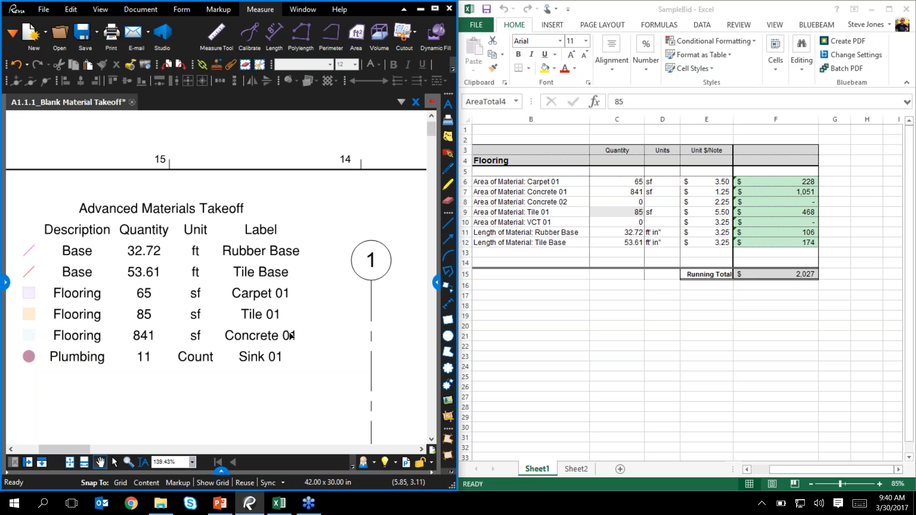
- Maximize the Revu window and open A1.1.1_Material Takeoff.pdf from the pinned Takeoffs category
{"action": "left_click", "coordinate": [435, 8]}
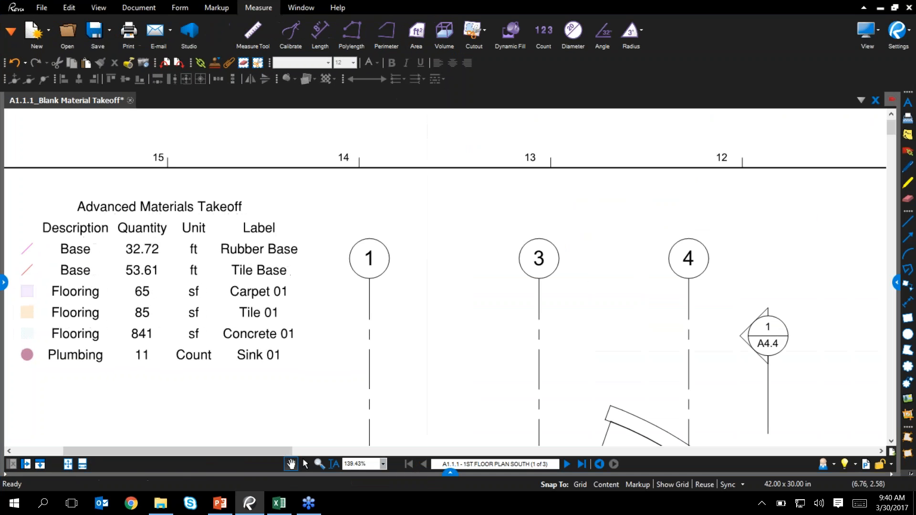
{"action": "key", "text": "ctrl+8"}
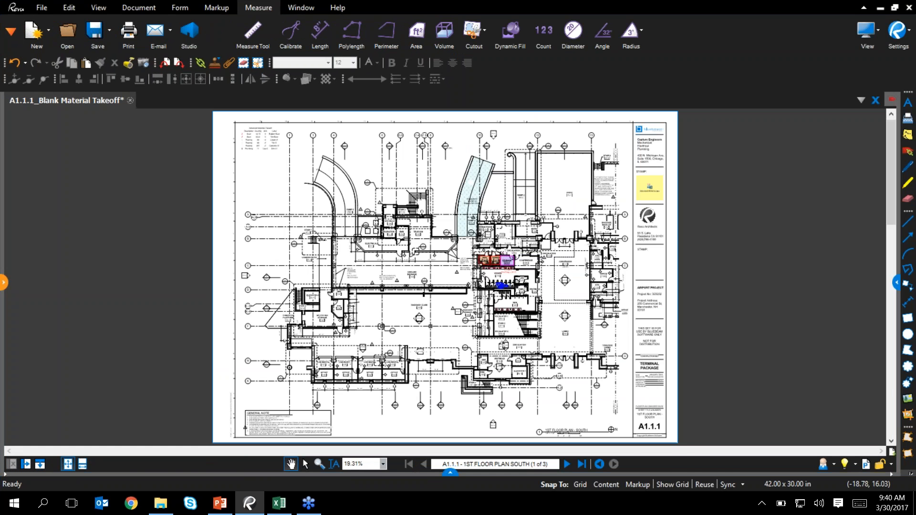
{"action": "left_click", "coordinate": [3, 286]}
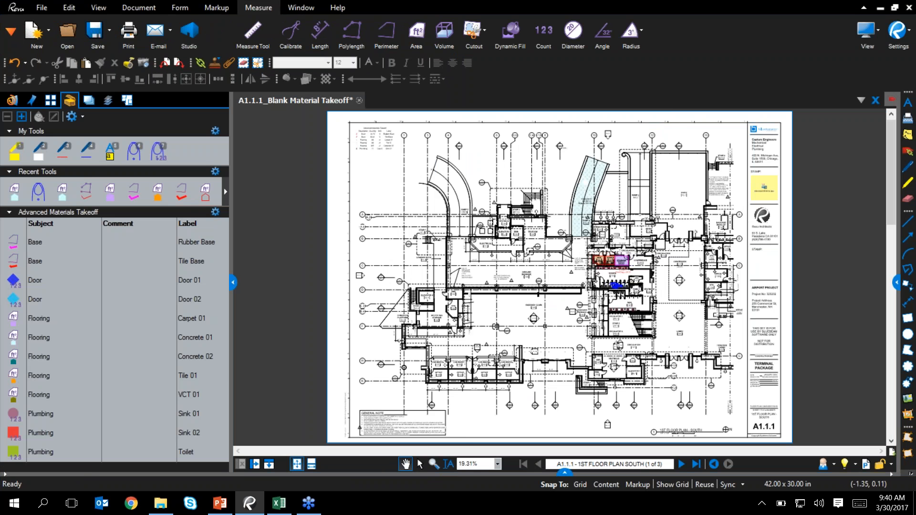
{"action": "left_click", "coordinate": [10, 98]}
{"action": "left_click", "coordinate": [70, 278]}
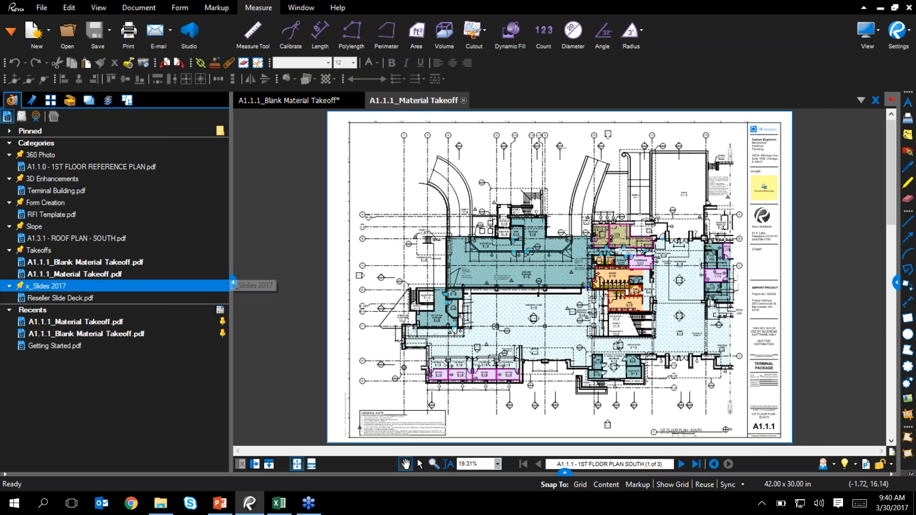
- Examine the completed takeoff around the restrooms and locate Rubber Base and Tile Base entries from the markups list on the plans
{"action": "scroll", "coordinate": [637, 291], "scroll_direction": "up", "scroll_amount": 5}
{"action": "scroll", "coordinate": [640, 288], "scroll_direction": "up", "scroll_amount": 3}
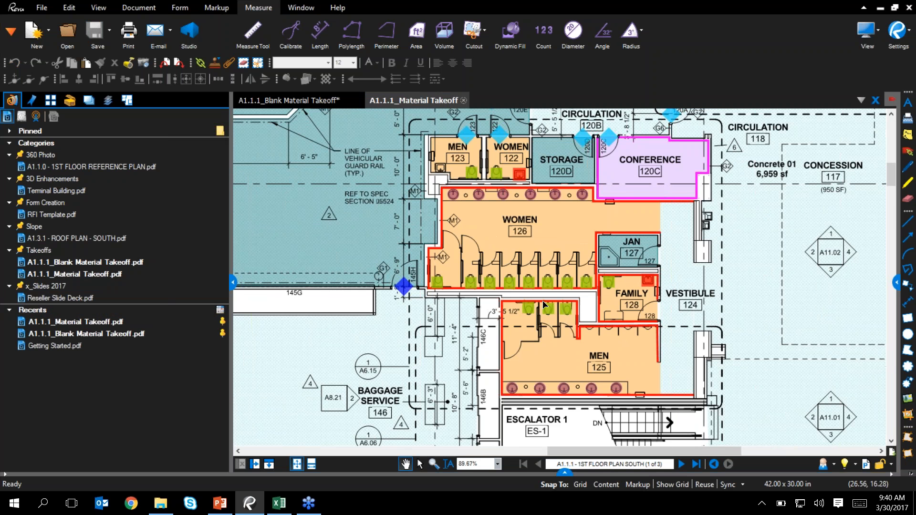
{"action": "left_click", "coordinate": [565, 473]}
{"action": "left_click", "coordinate": [292, 358]}
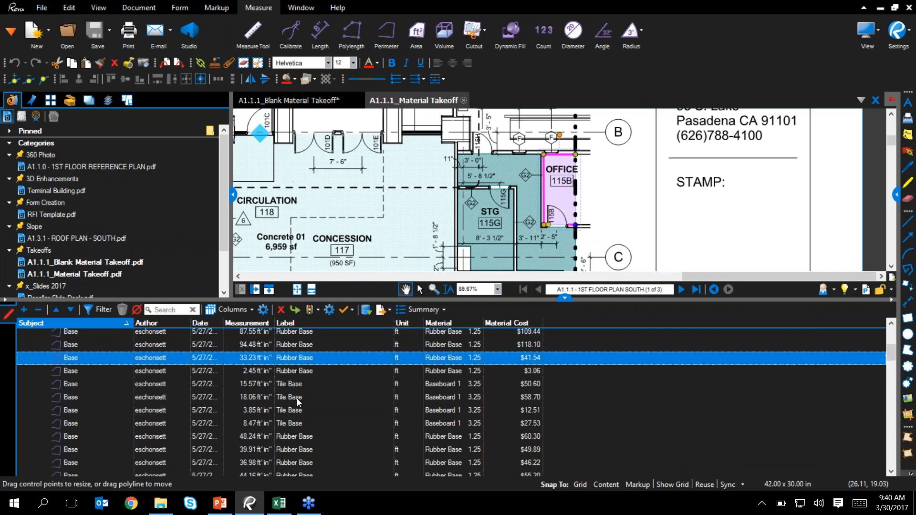
{"action": "left_click", "coordinate": [297, 398]}
{"action": "left_click", "coordinate": [306, 436]}
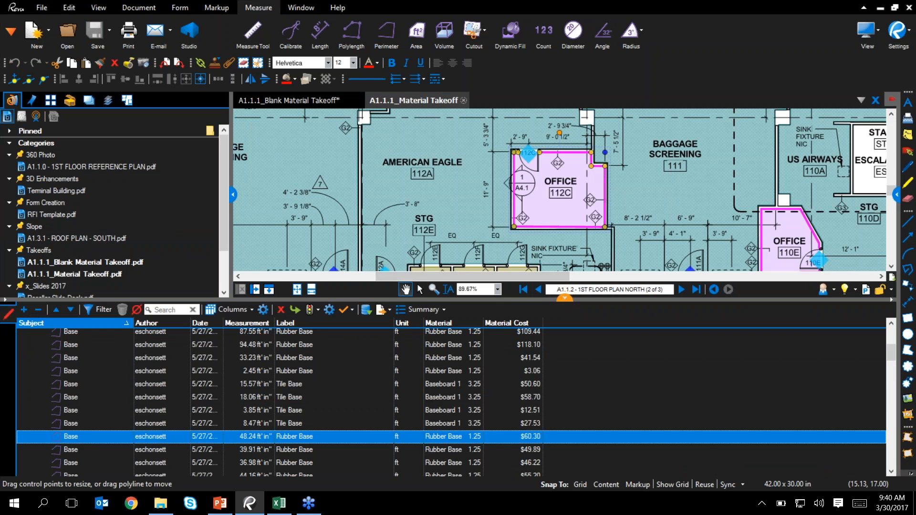
{"action": "left_click", "coordinate": [564, 298]}
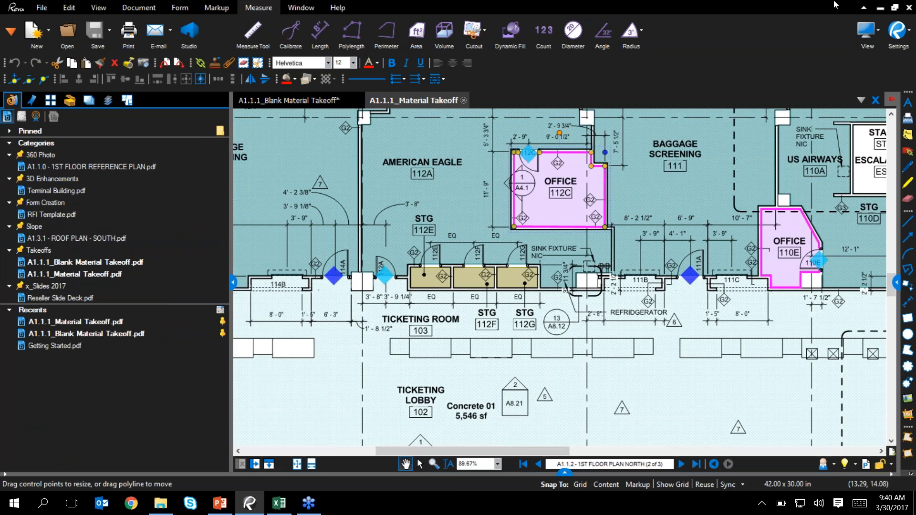
- Return to the side-by-side view with Excel and open the Quantity Link source files from the Carpet 01 quantity cell
{"action": "left_click", "coordinate": [895, 8]}
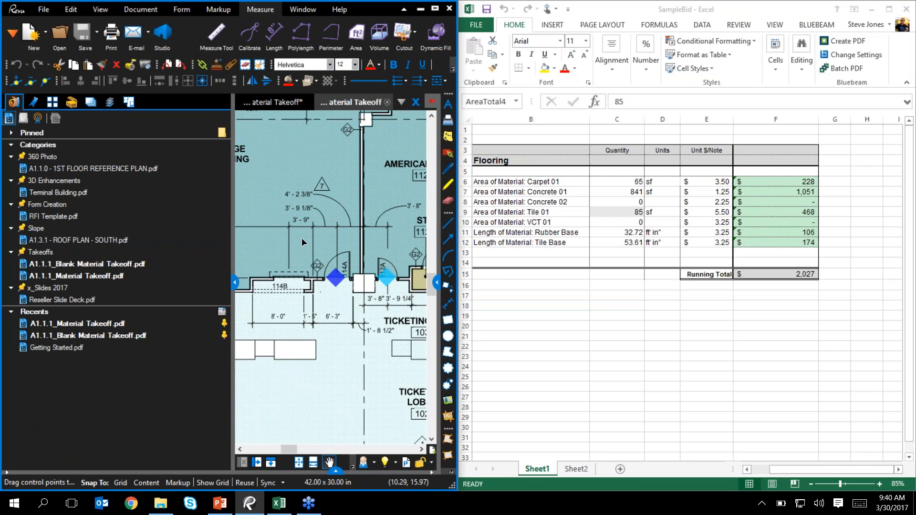
{"action": "left_click", "coordinate": [235, 282]}
{"action": "left_click", "coordinate": [639, 192]}
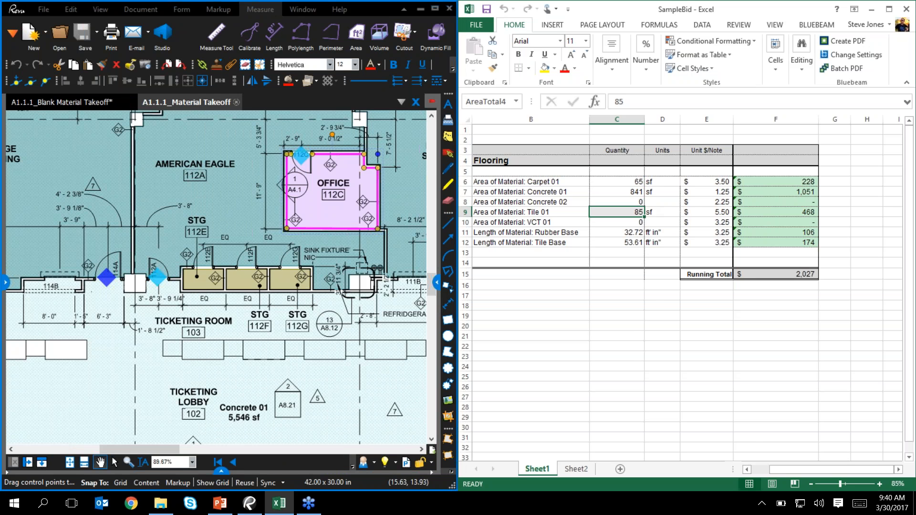
{"action": "right_click", "coordinate": [633, 182]}
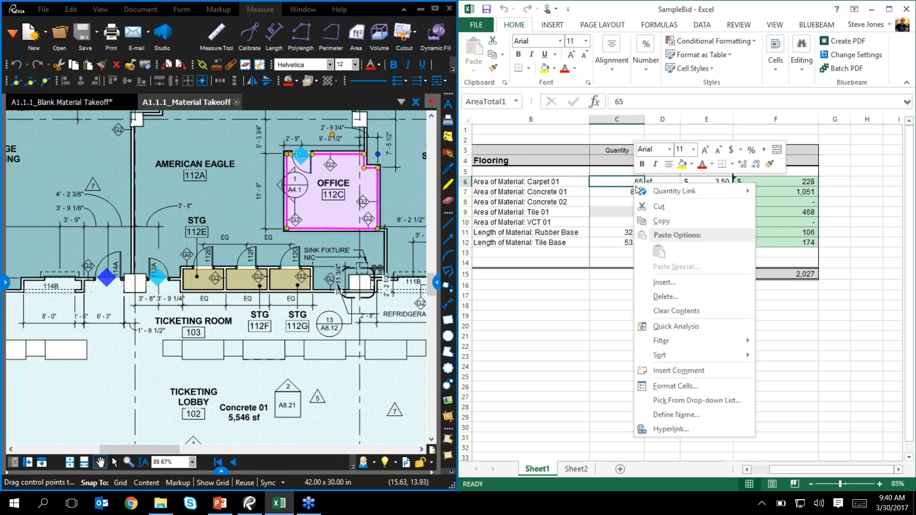
{"action": "mouse_move", "coordinate": [689, 190]}
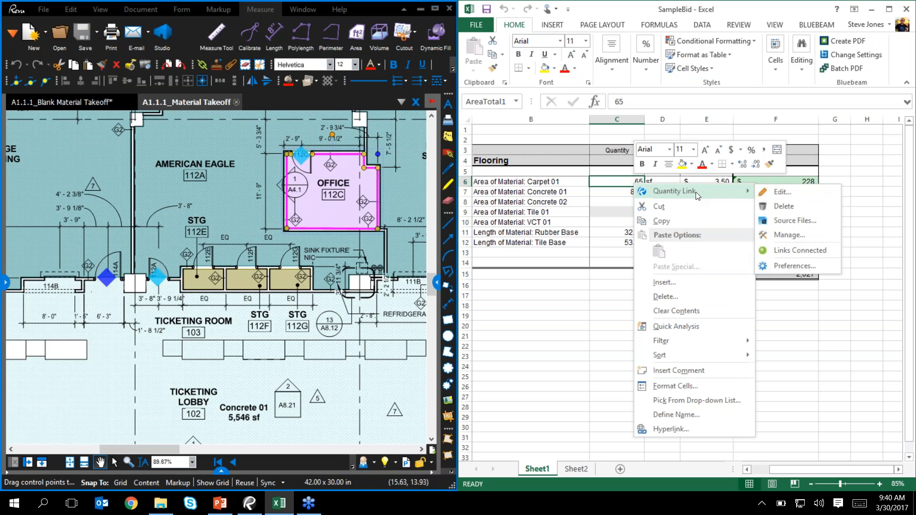
{"action": "left_click", "coordinate": [801, 223]}
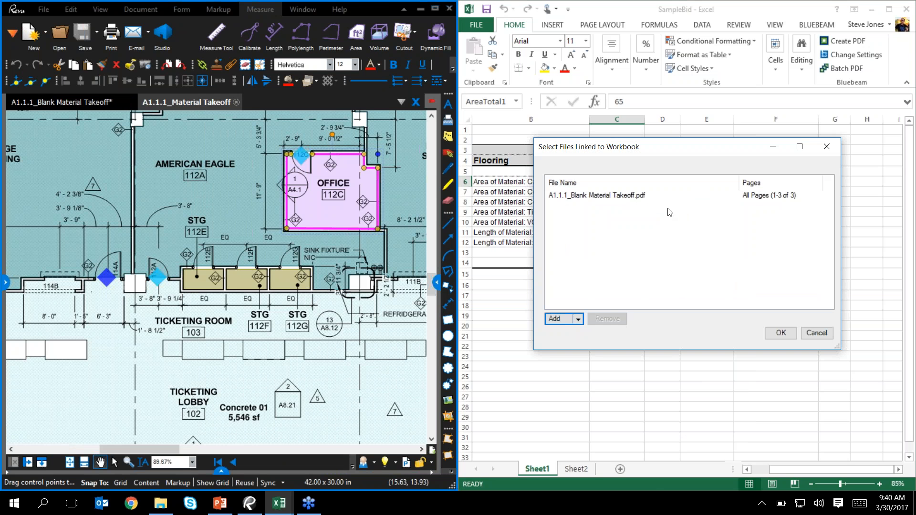
- Replace the linked source file A1.1.1_Blank Material Takeoff.pdf with A1.1.1_Material Takeoff.pdf and apply the change to the workbook
{"action": "left_click", "coordinate": [626, 199]}
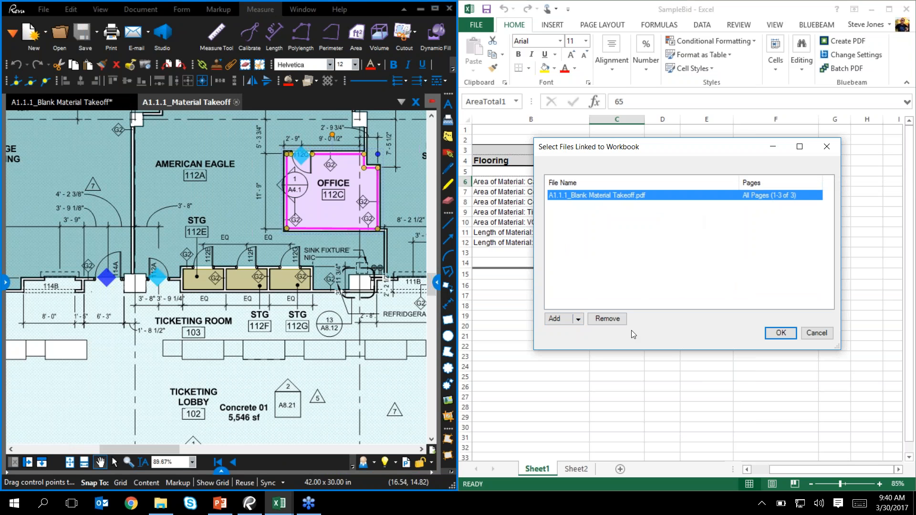
{"action": "left_click", "coordinate": [608, 320]}
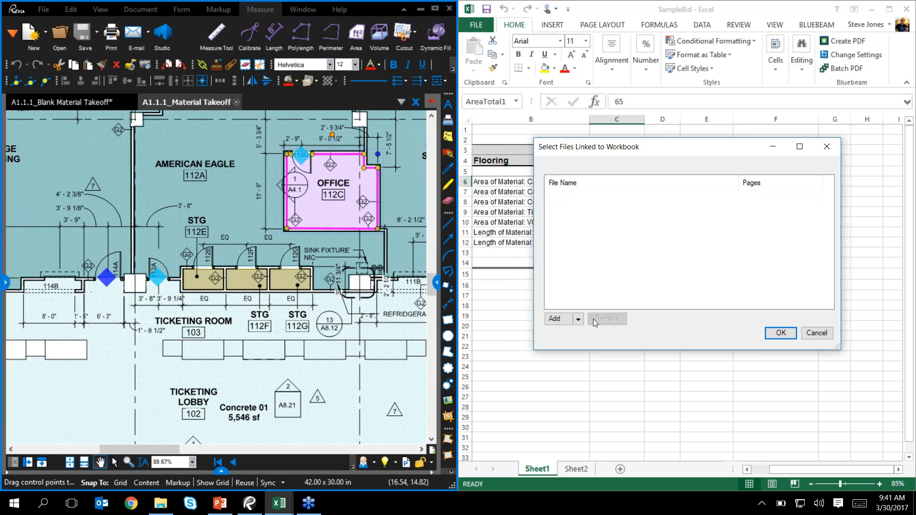
{"action": "left_click", "coordinate": [562, 317]}
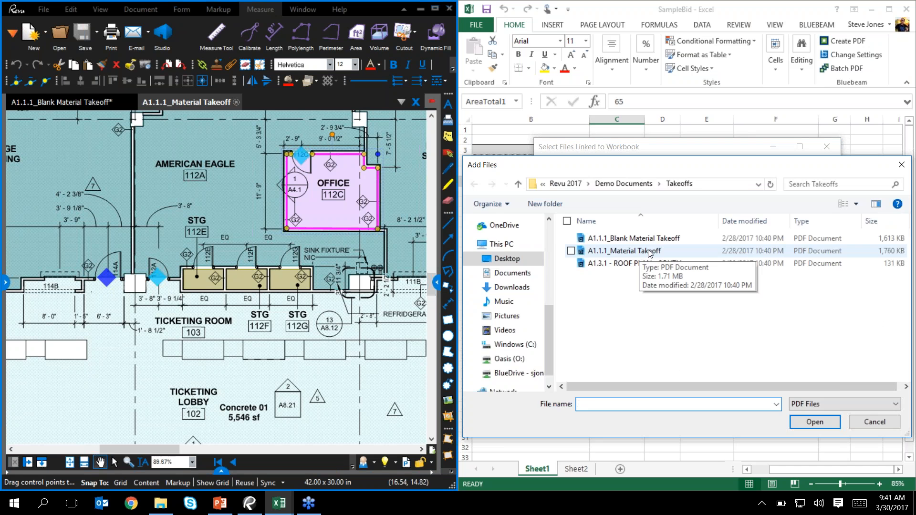
{"action": "double_click", "coordinate": [649, 252]}
{"action": "left_click", "coordinate": [782, 333]}
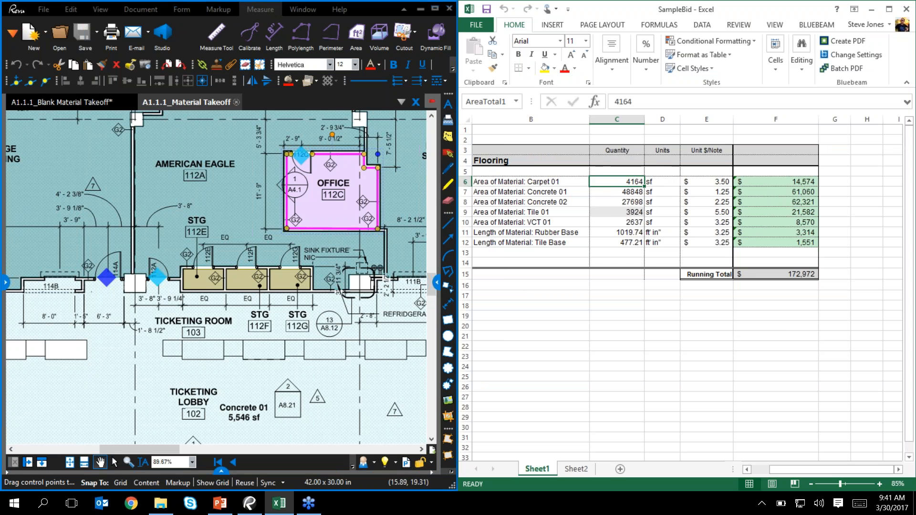
- Create a legend from the Advanced Materials Takeoff tool set and place it near the top-left corner of sheet A1.1.2
{"action": "left_click", "coordinate": [199, 347]}
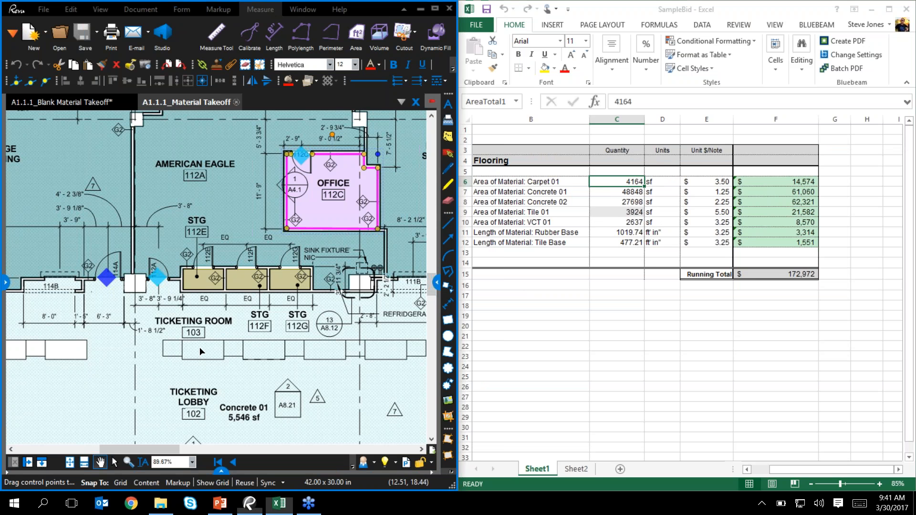
{"action": "scroll", "coordinate": [199, 348], "scroll_direction": "down", "scroll_amount": 5}
{"action": "mouse_move", "coordinate": [107, 138]}
{"action": "left_mouse_down"}
{"action": "mouse_move", "coordinate": [359, 308]}
{"action": "mouse_move", "coordinate": [244, 320]}
{"action": "left_mouse_up"}
{"action": "left_click_drag", "start_coordinate": [379, 341], "coordinate": [210, 282]}
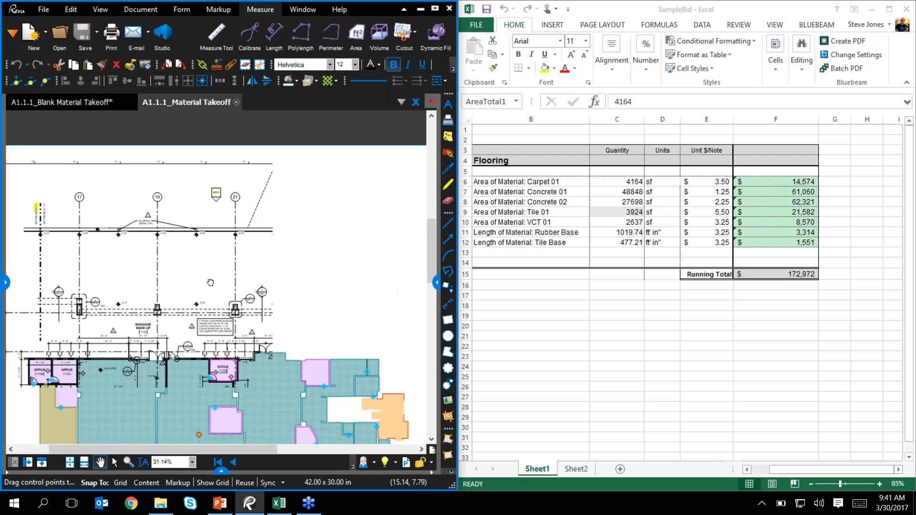
{"action": "left_click_drag", "start_coordinate": [286, 261], "coordinate": [104, 265]}
{"action": "scroll", "coordinate": [282, 286], "scroll_direction": "down", "scroll_amount": 4}
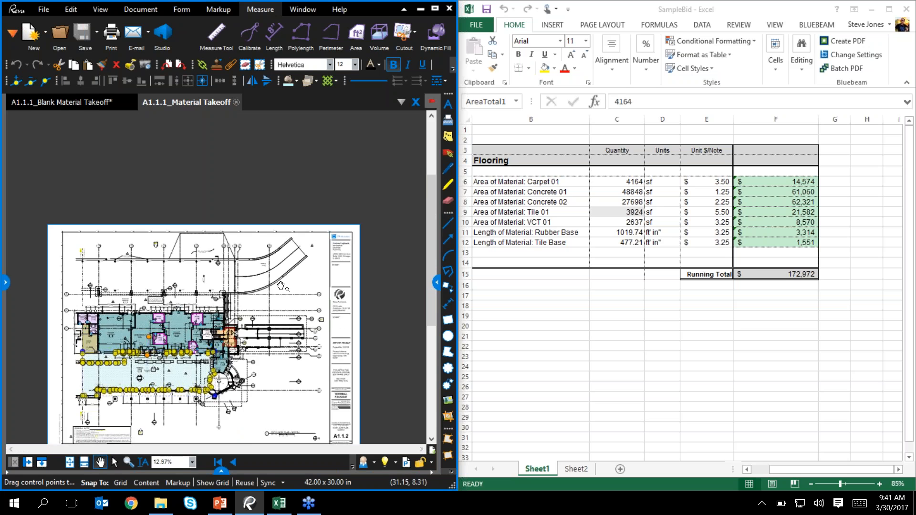
{"action": "scroll", "coordinate": [302, 286], "scroll_direction": "up", "scroll_amount": 7}
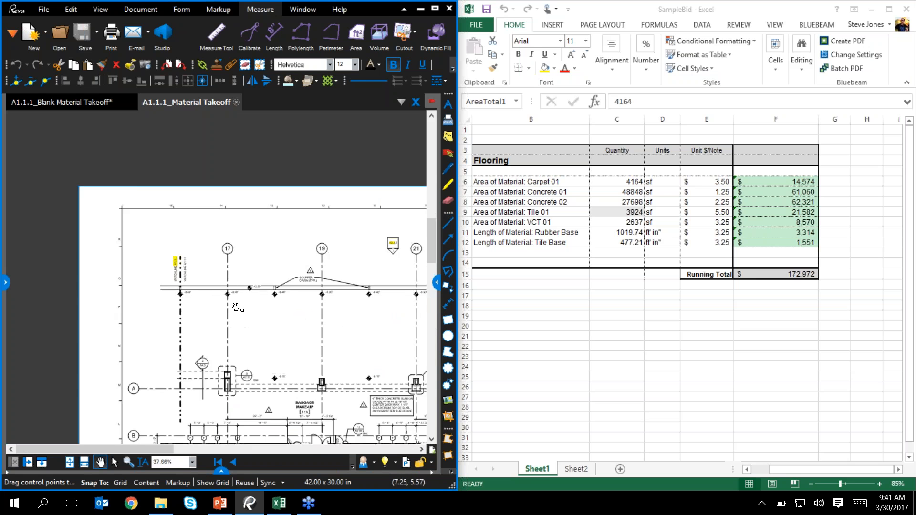
{"action": "left_click", "coordinate": [4, 282]}
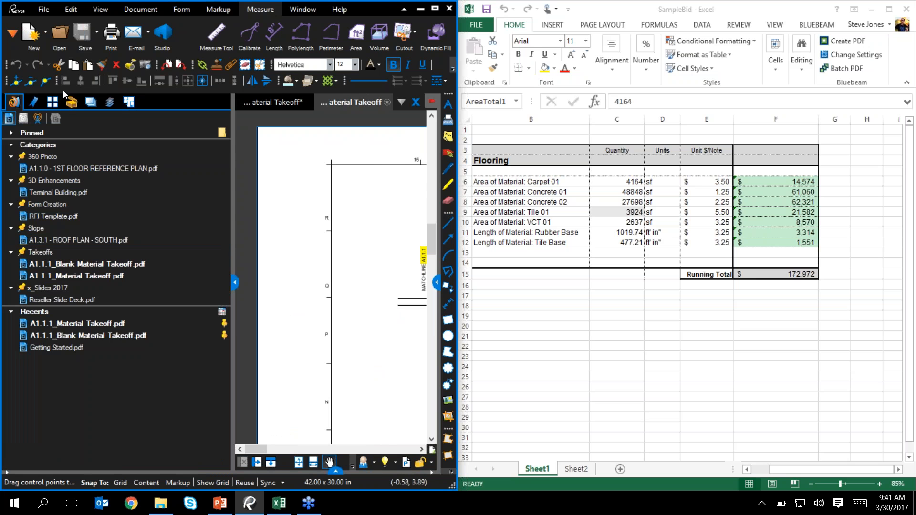
{"action": "left_click", "coordinate": [71, 102]}
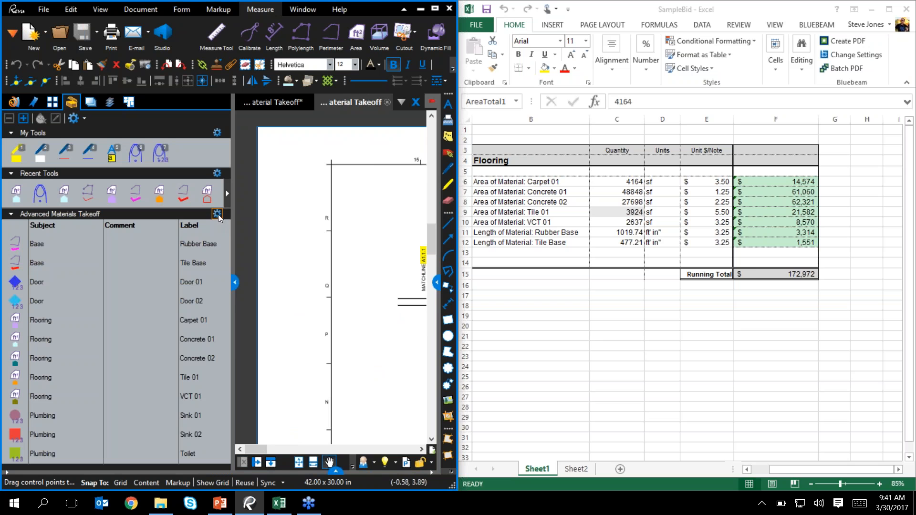
{"action": "left_click", "coordinate": [219, 217]}
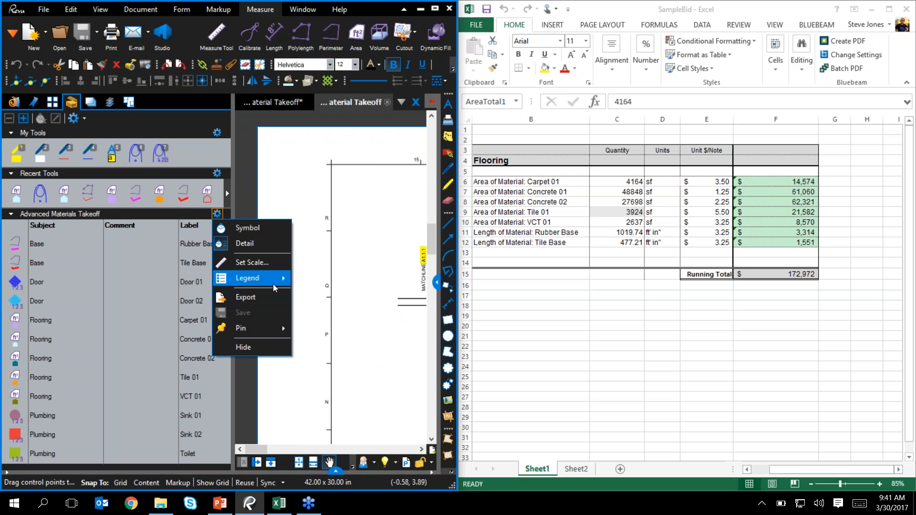
{"action": "mouse_move", "coordinate": [265, 278]}
{"action": "left_click", "coordinate": [337, 292]}
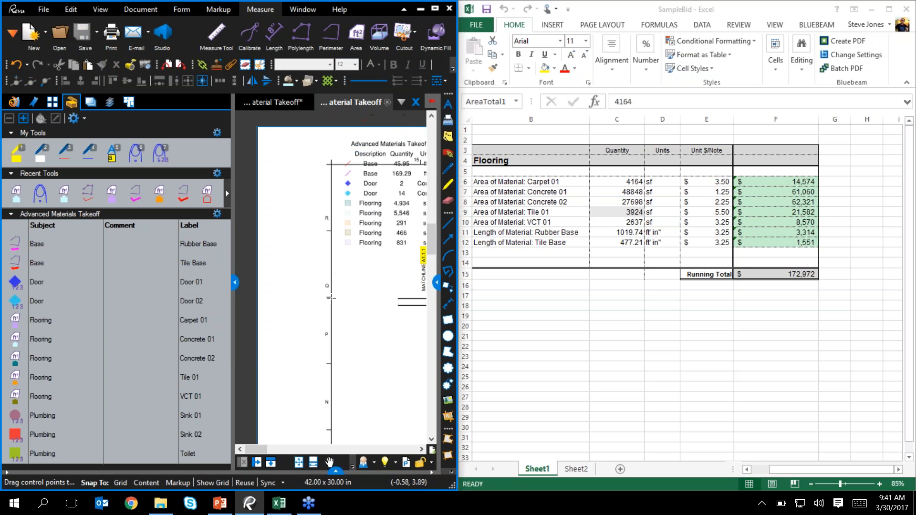
{"action": "left_click", "coordinate": [334, 298]}
{"action": "left_click", "coordinate": [234, 283]}
- Move the Advanced Materials Takeoff legend inside the sheet border, over the matchline and beside grid line 17
{"action": "scroll", "coordinate": [289, 204], "scroll_direction": "up", "scroll_amount": 4}
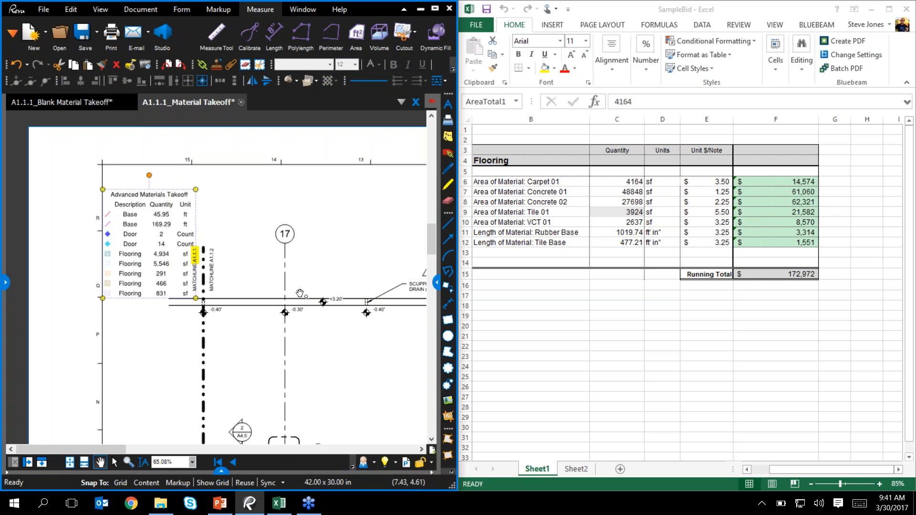
{"action": "left_click_drag", "start_coordinate": [302, 168], "coordinate": [362, 167]}
{"action": "left_click_drag", "start_coordinate": [195, 221], "coordinate": [348, 176]}
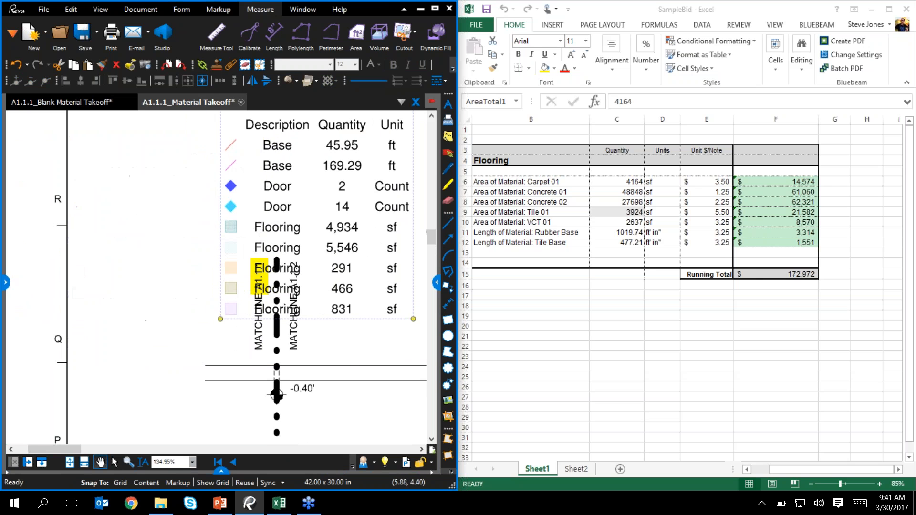
{"action": "left_click_drag", "start_coordinate": [362, 417], "coordinate": [284, 413]}
{"action": "left_click_drag", "start_coordinate": [298, 346], "coordinate": [355, 341]}
{"action": "mouse_move", "coordinate": [337, 426]}
{"action": "left_mouse_down"}
{"action": "mouse_move", "coordinate": [250, 407]}
{"action": "mouse_move", "coordinate": [242, 415]}
{"action": "left_mouse_up"}
{"action": "left_click_drag", "start_coordinate": [250, 244], "coordinate": [195, 313]}
- Add the Label column to the legend and shift the legend slightly up to clear the wall lines below it
{"action": "left_click", "coordinate": [431, 285]}
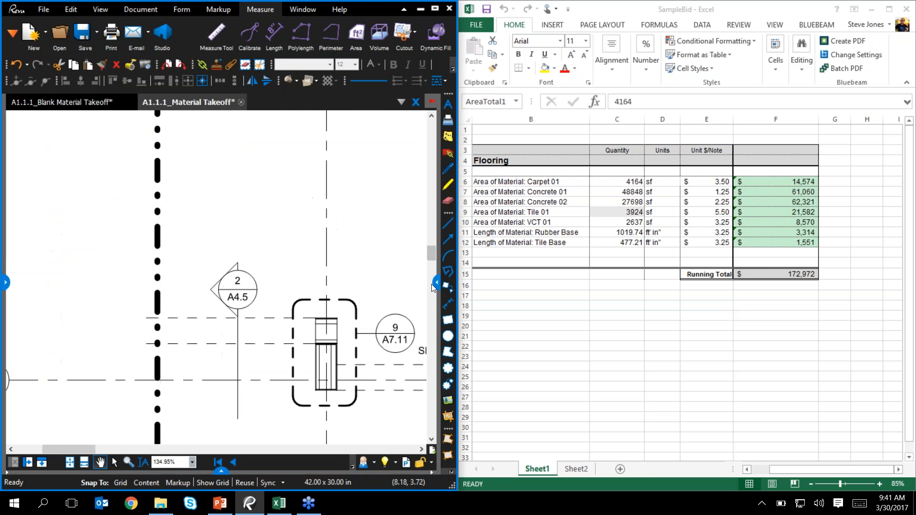
{"action": "key", "text": "ctrl+9"}
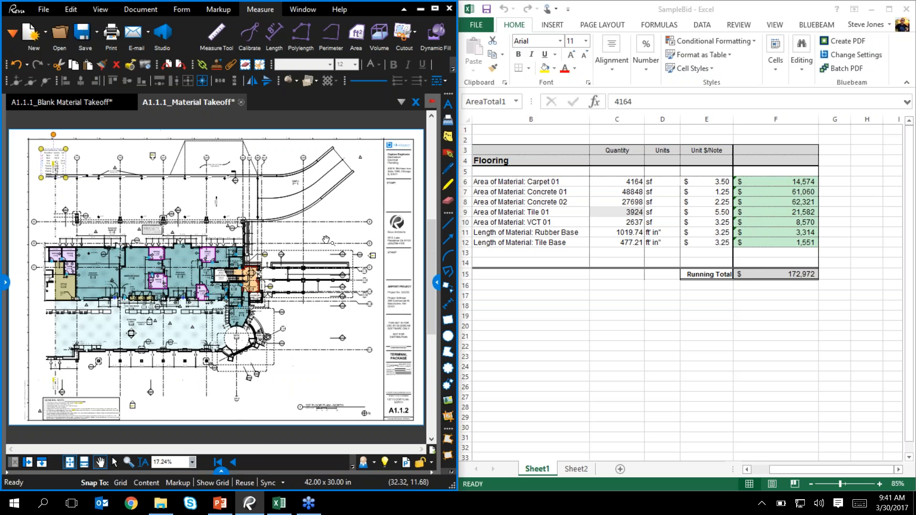
{"action": "scroll", "coordinate": [48, 160], "scroll_direction": "up", "scroll_amount": 5}
{"action": "scroll", "coordinate": [35, 162], "scroll_direction": "up", "scroll_amount": 5}
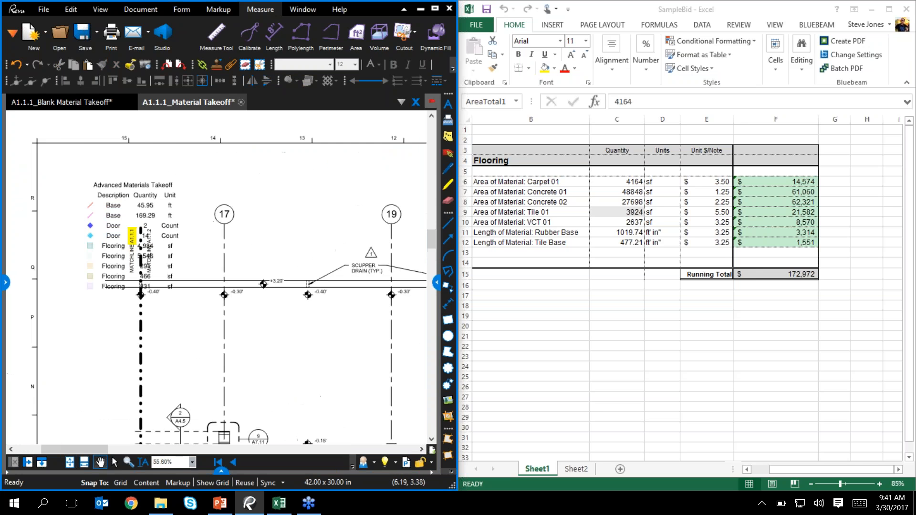
{"action": "scroll", "coordinate": [295, 243], "scroll_direction": "down", "scroll_amount": 2}
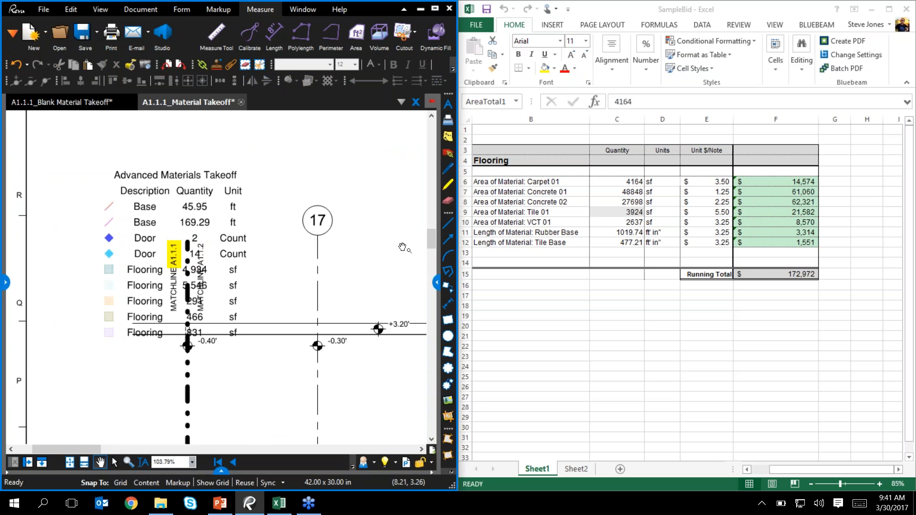
{"action": "left_click", "coordinate": [437, 282]}
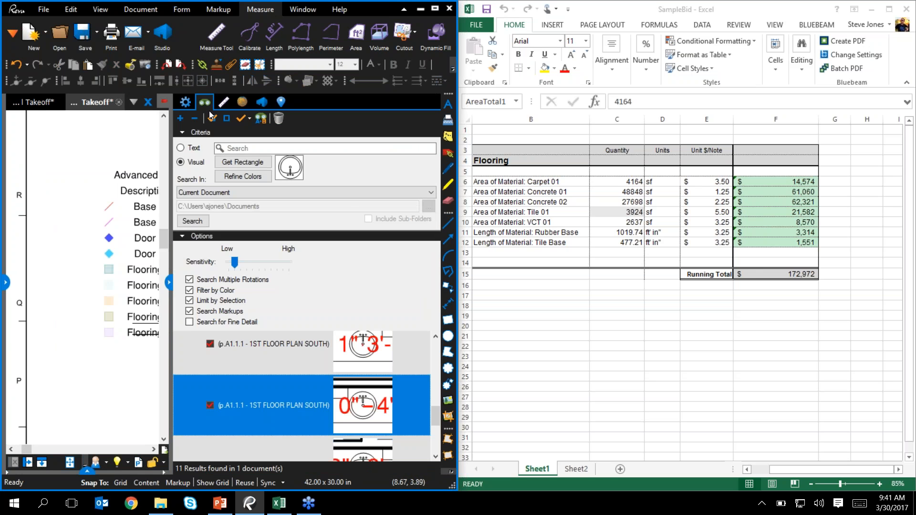
{"action": "left_click", "coordinate": [119, 215]}
{"action": "left_click", "coordinate": [186, 102]}
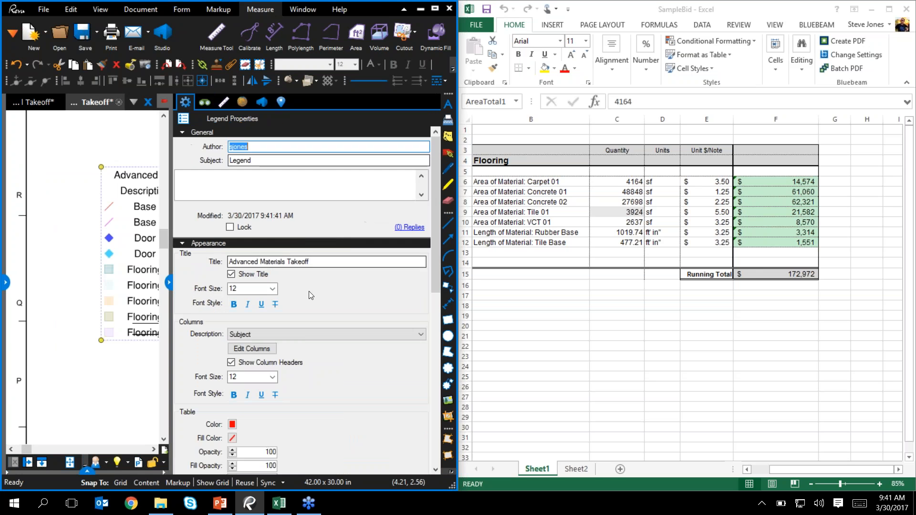
{"action": "scroll", "coordinate": [302, 363], "scroll_direction": "down", "scroll_amount": 5}
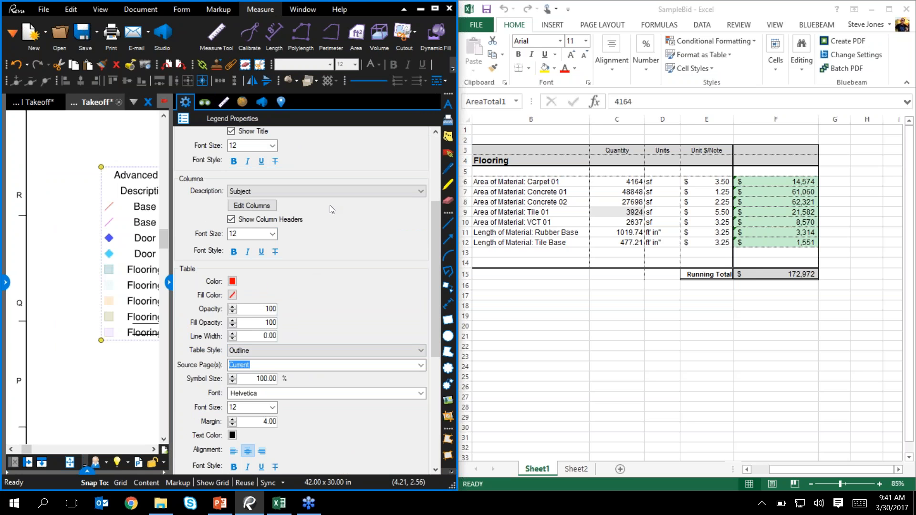
{"action": "left_click", "coordinate": [270, 205]}
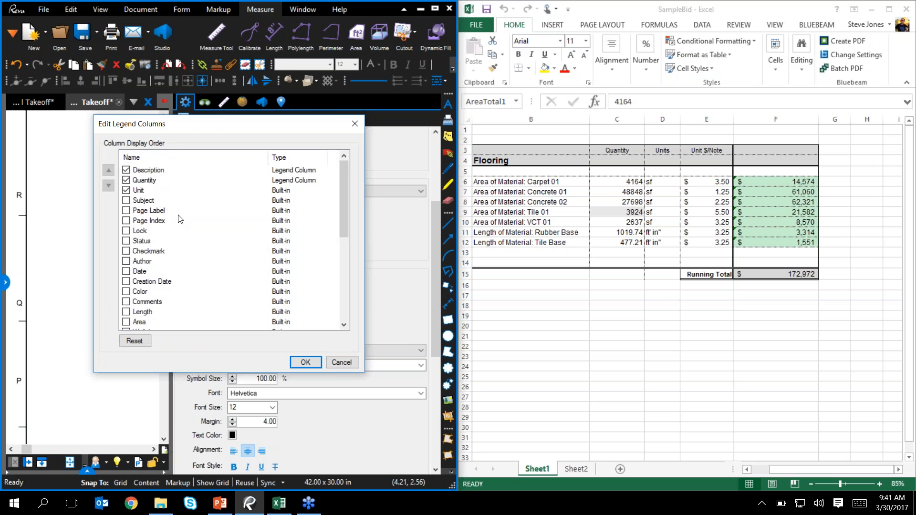
{"action": "scroll", "coordinate": [188, 289], "scroll_direction": "down", "scroll_amount": 5}
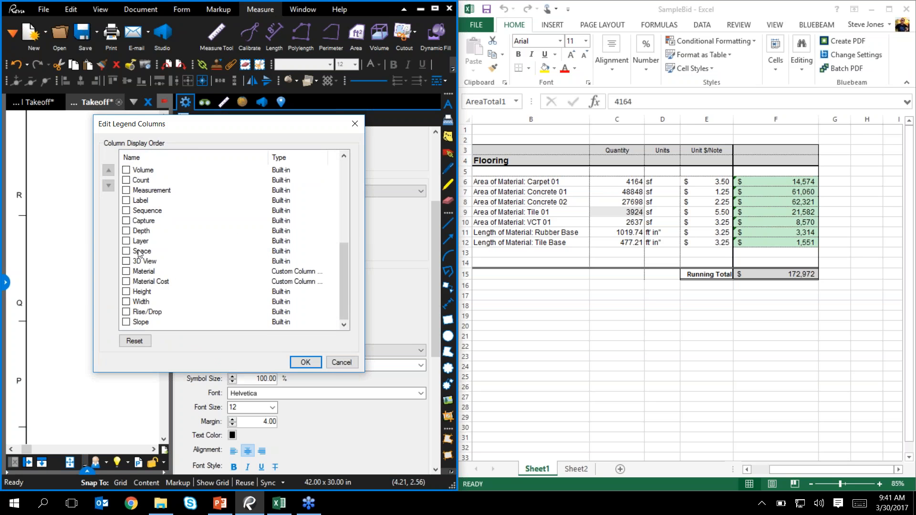
{"action": "left_click", "coordinate": [306, 363]}
{"action": "left_click", "coordinate": [169, 282]}
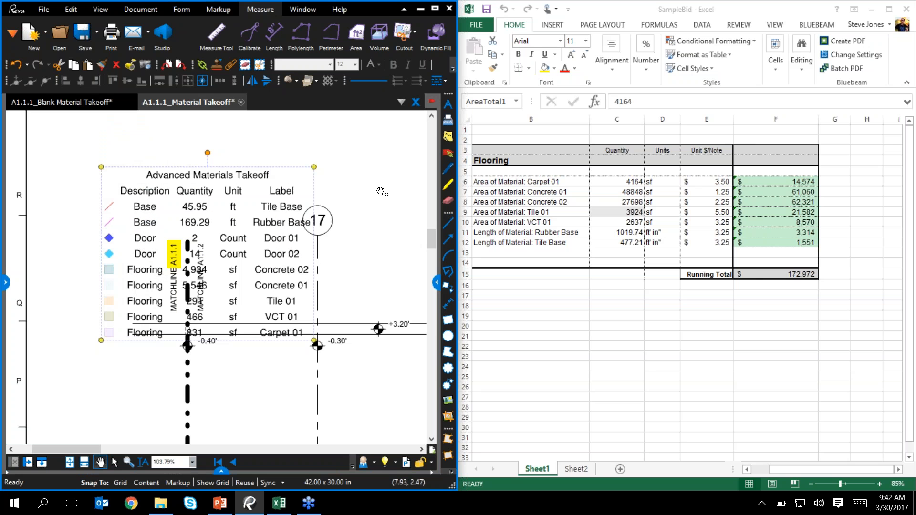
{"action": "left_click_drag", "start_coordinate": [286, 225], "coordinate": [283, 177]}
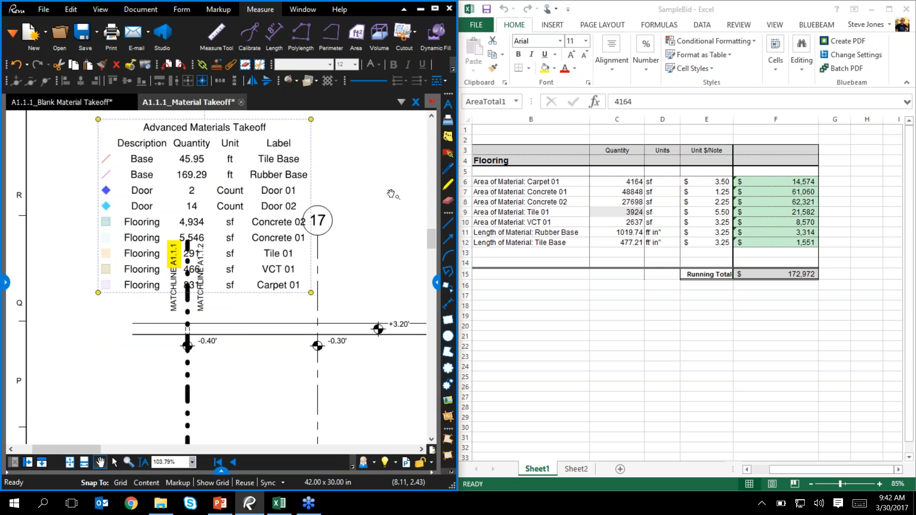
{"action": "left_click", "coordinate": [381, 230]}
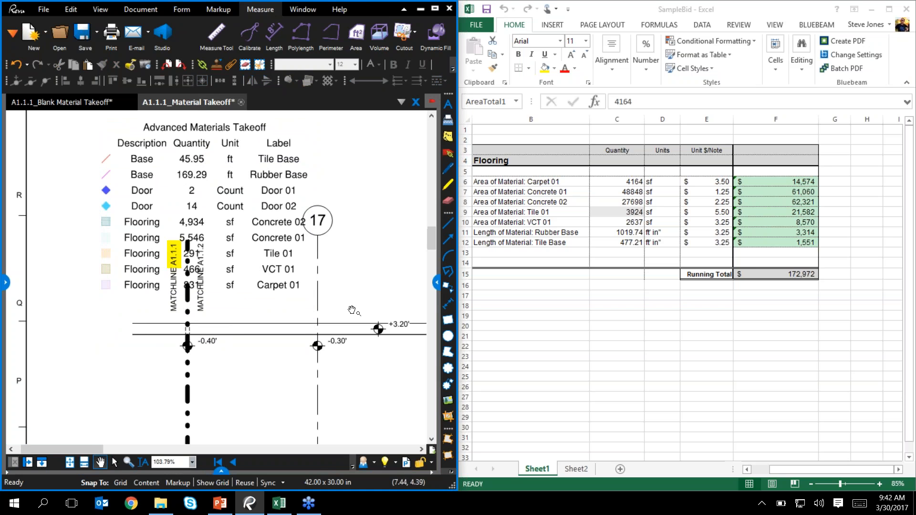
- Calibrate the page scale across the first 5'-0" dimension between the F window tags above Office 110B, storing the scale in the page
{"action": "scroll", "coordinate": [361, 303], "scroll_direction": "down", "scroll_amount": 3}
{"action": "left_click_drag", "start_coordinate": [358, 319], "coordinate": [181, 147]}
{"action": "left_click_drag", "start_coordinate": [341, 239], "coordinate": [134, 196]}
{"action": "left_click_drag", "start_coordinate": [325, 213], "coordinate": [211, 207]}
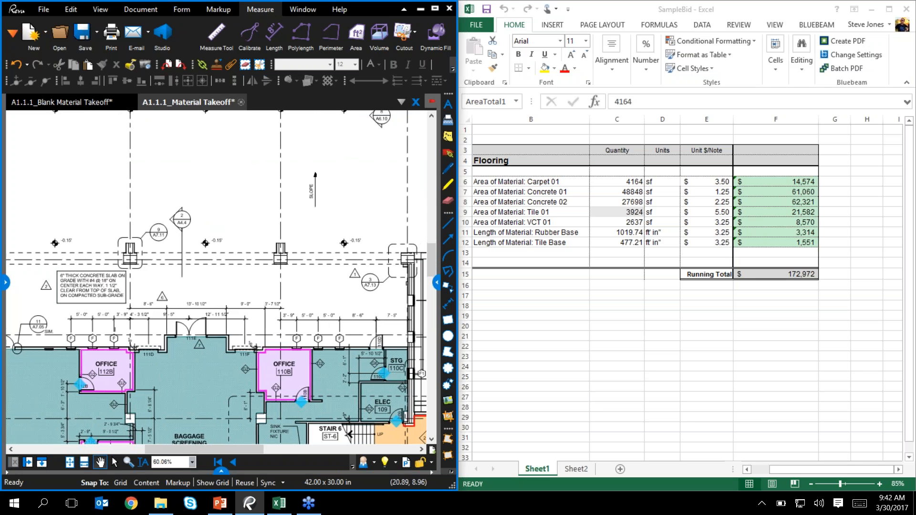
{"action": "left_click_drag", "start_coordinate": [331, 249], "coordinate": [180, 238]}
{"action": "scroll", "coordinate": [181, 256], "scroll_direction": "up", "scroll_amount": 5}
{"action": "left_click_drag", "start_coordinate": [233, 259], "coordinate": [118, 256]}
{"action": "left_click", "coordinate": [254, 36]}
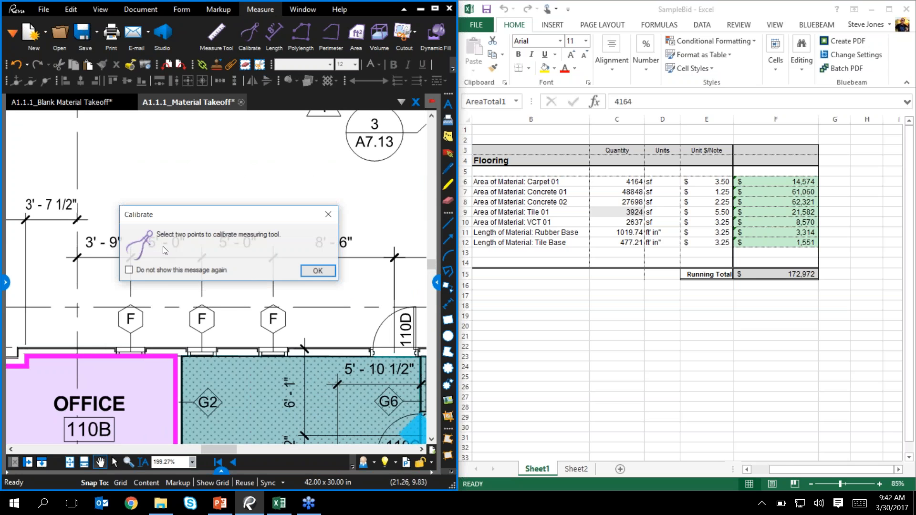
{"action": "left_click", "coordinate": [318, 271]}
{"action": "scroll", "coordinate": [108, 249], "scroll_direction": "up", "scroll_amount": 2}
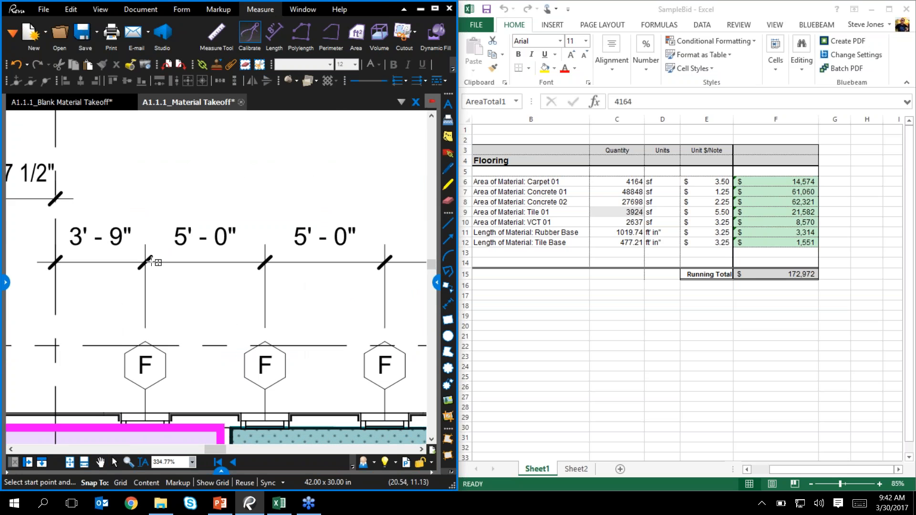
{"action": "left_click", "coordinate": [265, 262]}
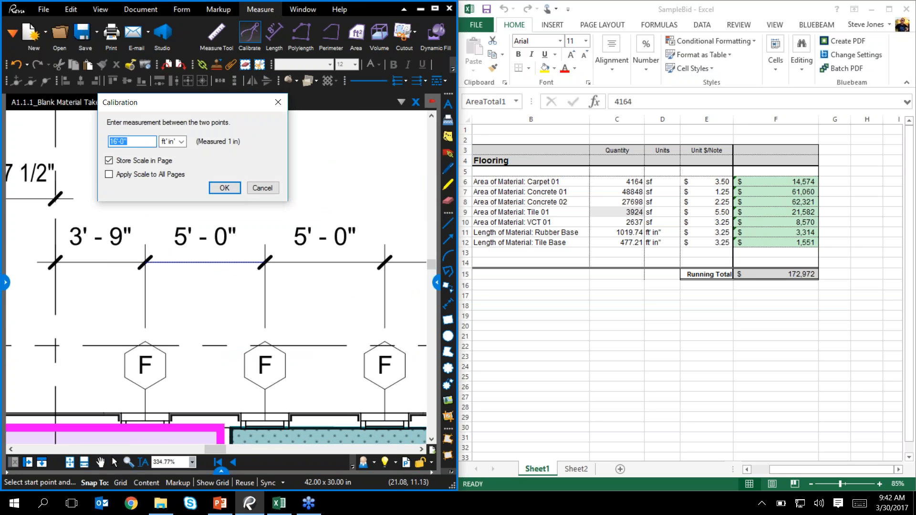
{"action": "key", "text": "Return"}
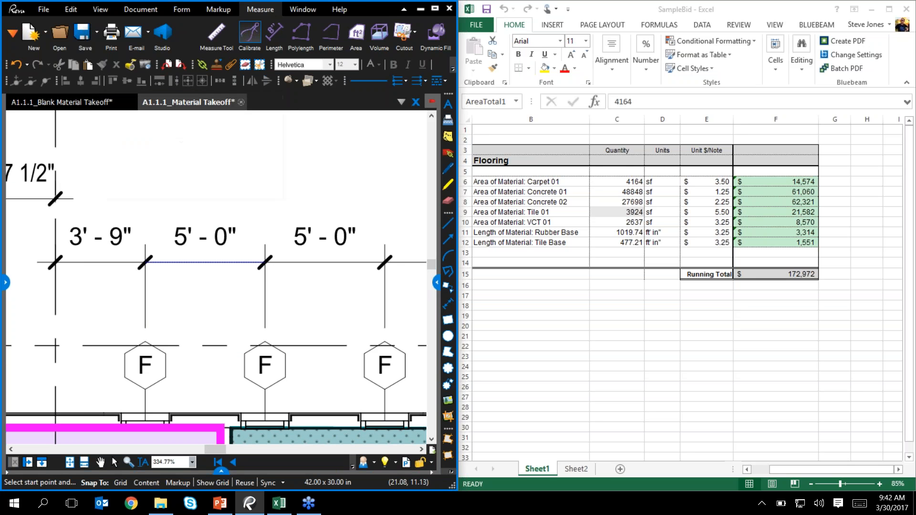
{"action": "key", "text": "Escape"}
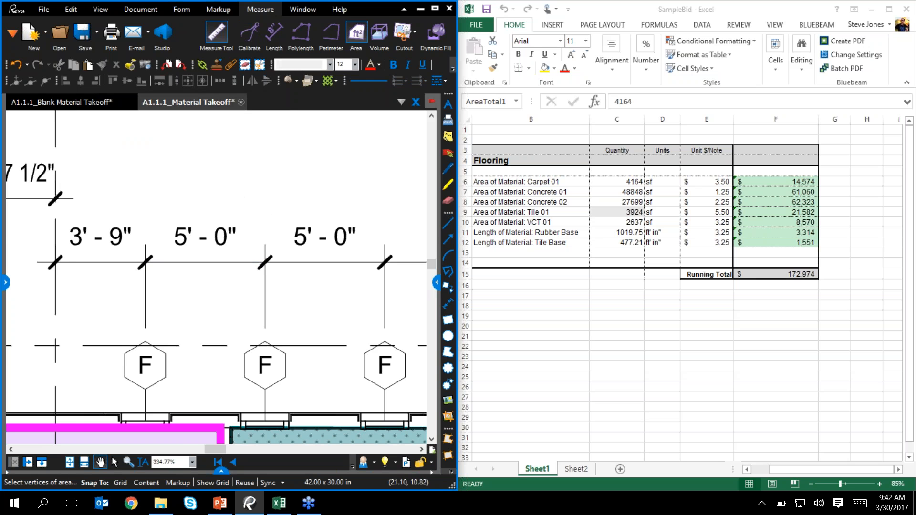
- Review the legend quantities after the calibration, and save and close A1.1.1_Material Takeoff
{"action": "scroll", "coordinate": [183, 198], "scroll_direction": "down", "scroll_amount": 1}
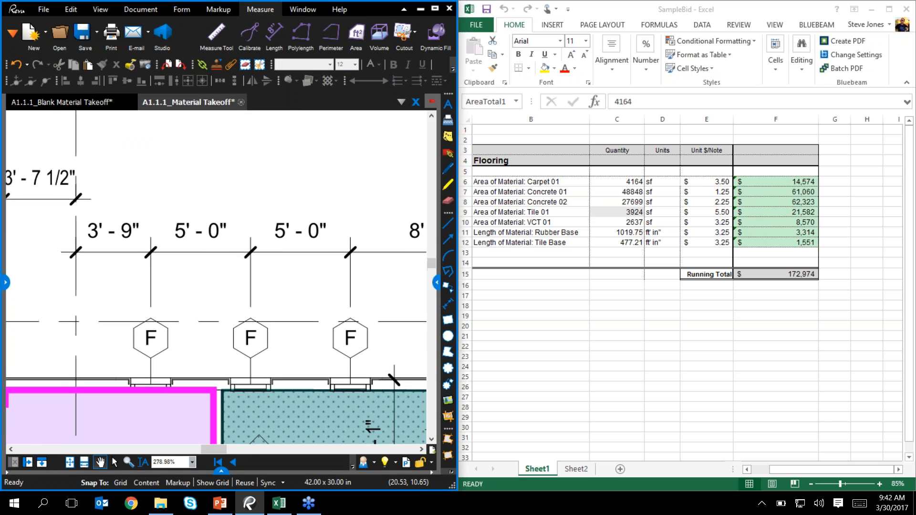
{"action": "scroll", "coordinate": [158, 174], "scroll_direction": "down", "scroll_amount": 5}
{"action": "scroll", "coordinate": [122, 234], "scroll_direction": "down", "scroll_amount": 6}
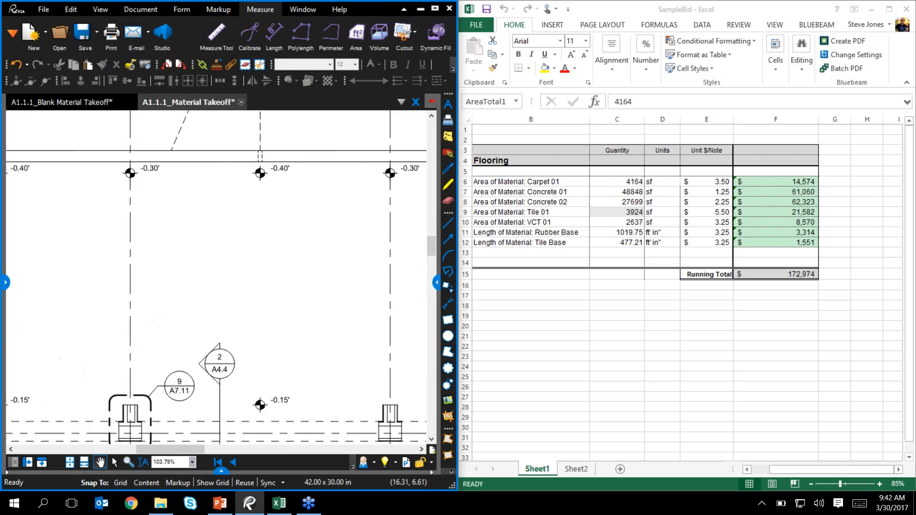
{"action": "left_click_drag", "start_coordinate": [252, 274], "coordinate": [357, 253]}
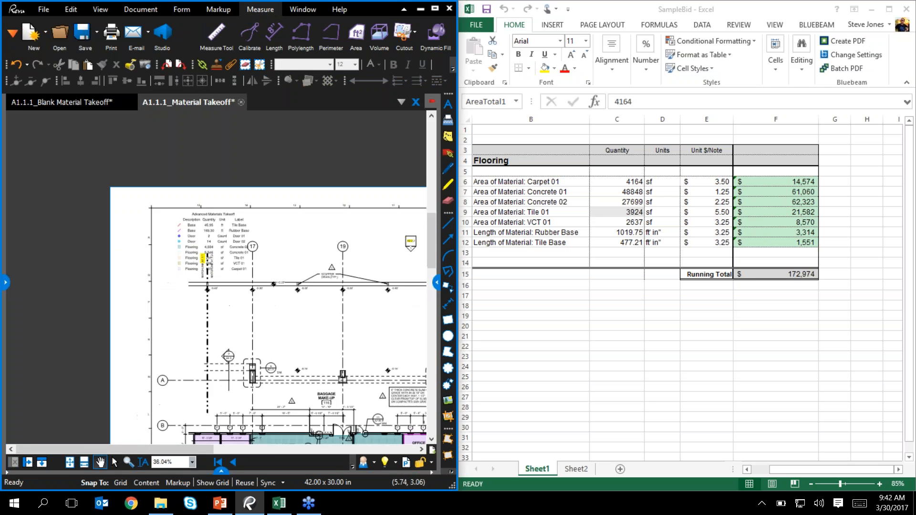
{"action": "scroll", "coordinate": [222, 246], "scroll_direction": "up", "scroll_amount": 5}
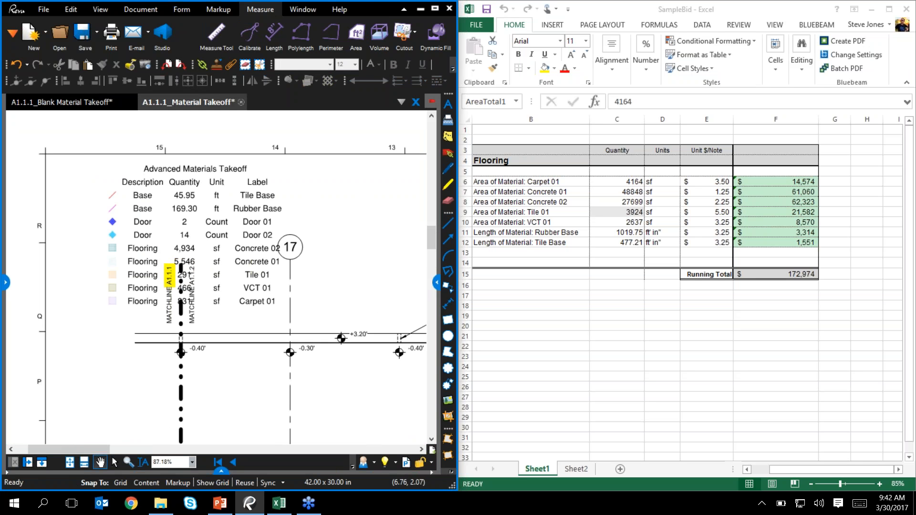
{"action": "left_click_drag", "start_coordinate": [368, 199], "coordinate": [348, 220]}
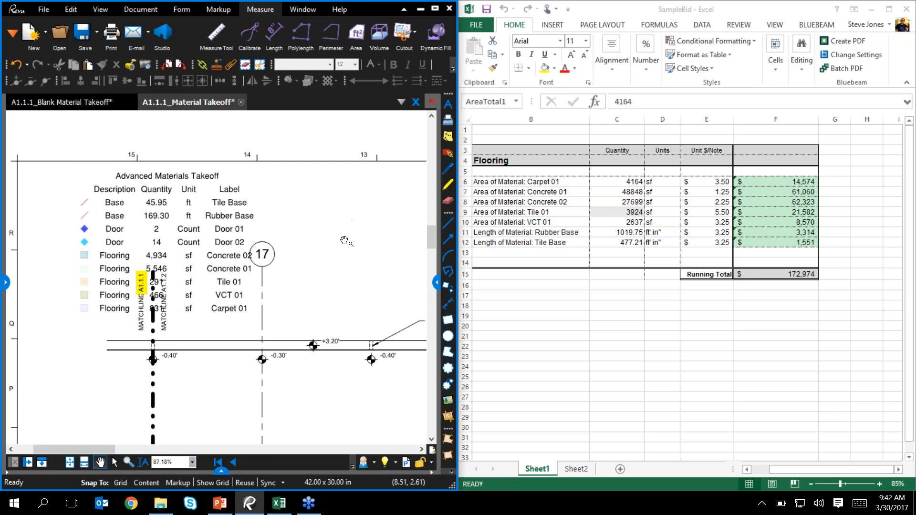
{"action": "key", "text": "ctrl+s"}
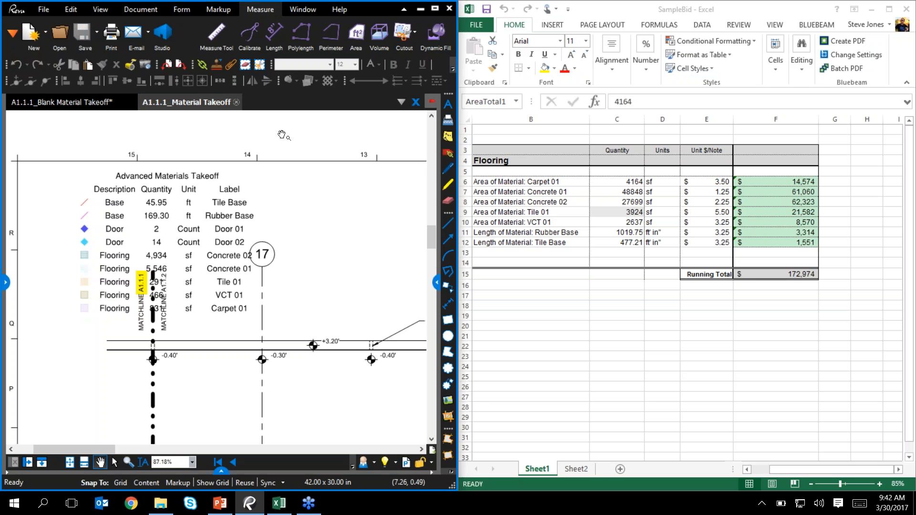
{"action": "left_click", "coordinate": [236, 103]}
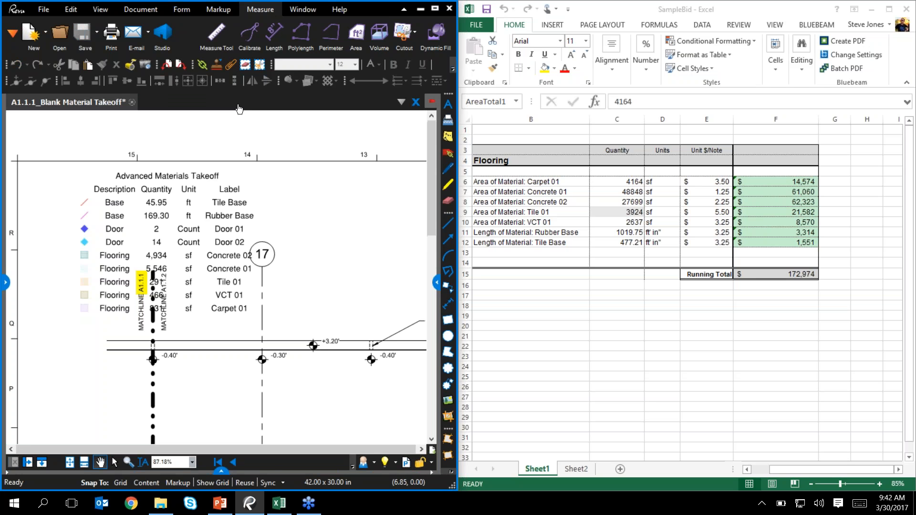
- Reopen A1.1.1_Material Takeoff.pdf and examine the quantities in its Advanced Materials Takeoff legend
{"action": "left_click", "coordinate": [4, 281]}
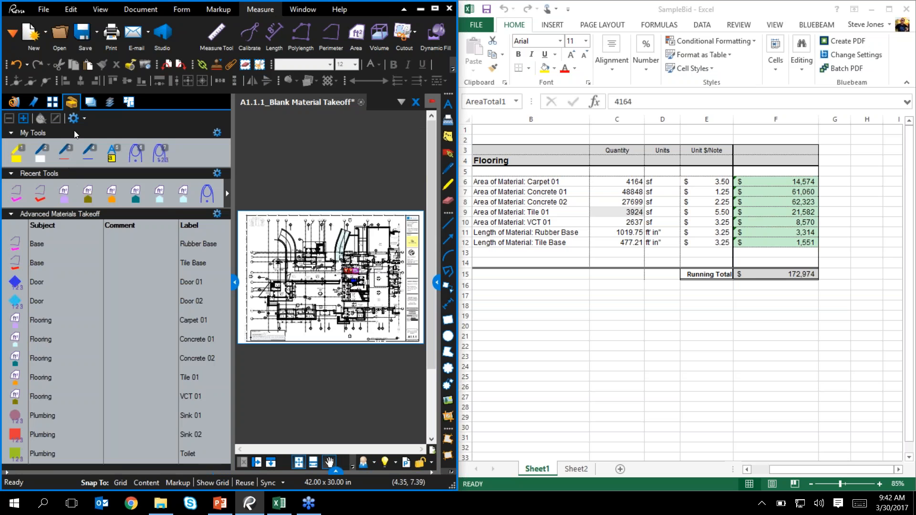
{"action": "left_click", "coordinate": [15, 103]}
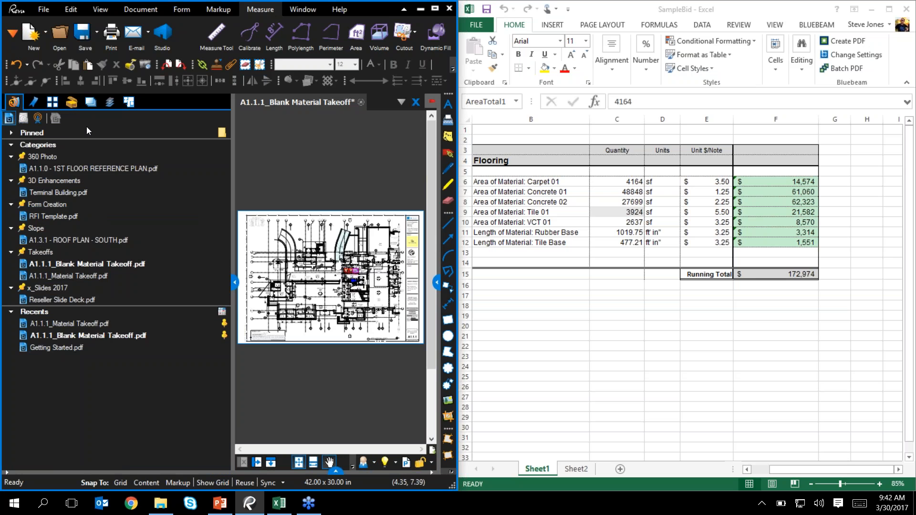
{"action": "left_click", "coordinate": [88, 276]}
{"action": "left_click", "coordinate": [234, 282]}
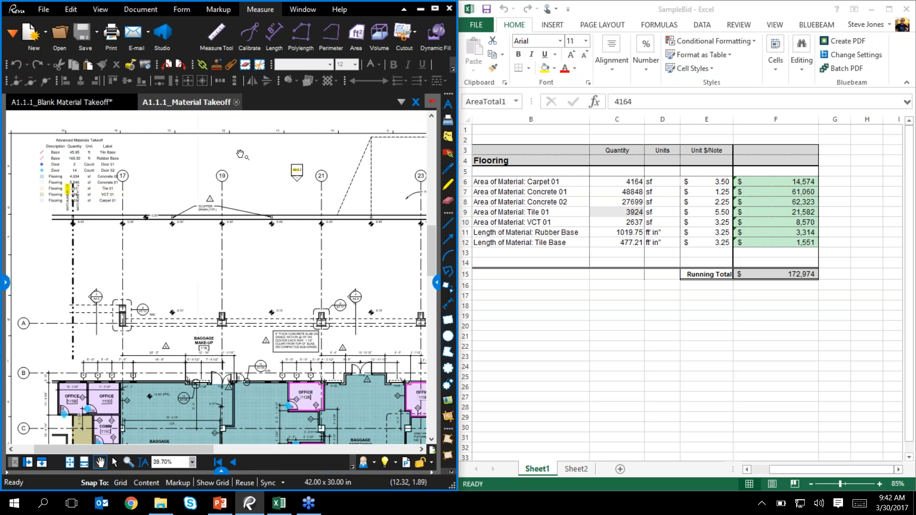
{"action": "scroll", "coordinate": [139, 140], "scroll_direction": "up", "scroll_amount": 5}
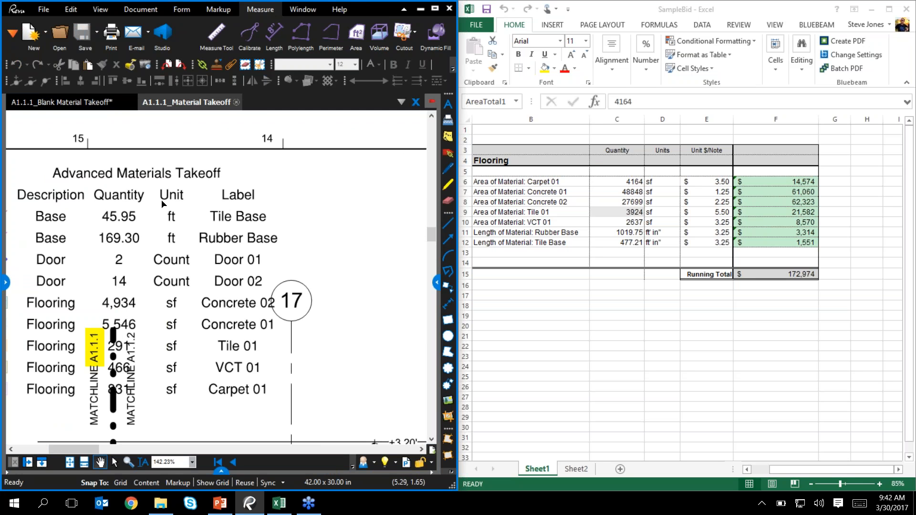
{"action": "scroll", "coordinate": [164, 203], "scroll_direction": "down", "scroll_amount": 3}
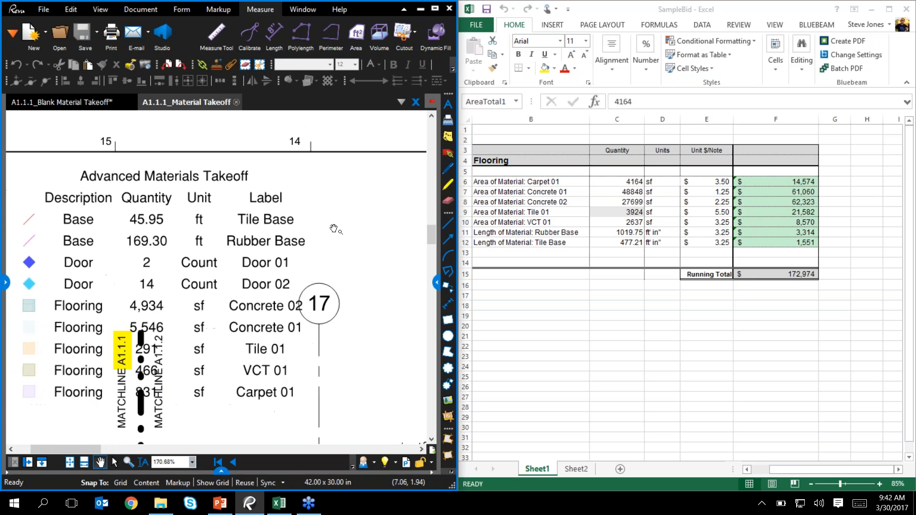
- Measure the length along the 22' - 2" dimension line beside Baggage Make-Up 116 to check the page scale
{"action": "left_click_drag", "start_coordinate": [263, 332], "coordinate": [210, 217]}
{"action": "left_click_drag", "start_coordinate": [315, 423], "coordinate": [202, 183]}
{"action": "scroll", "coordinate": [73, 246], "scroll_direction": "up", "scroll_amount": 3}
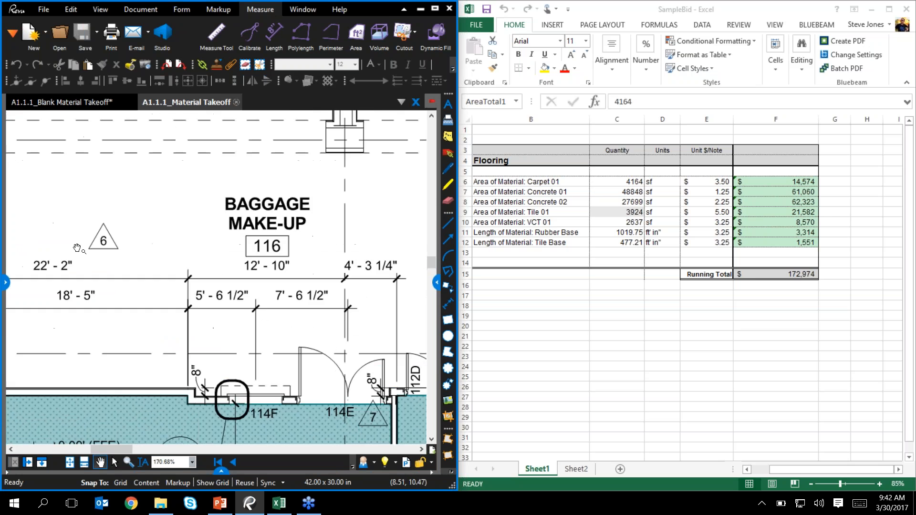
{"action": "left_click_drag", "start_coordinate": [114, 248], "coordinate": [235, 239]}
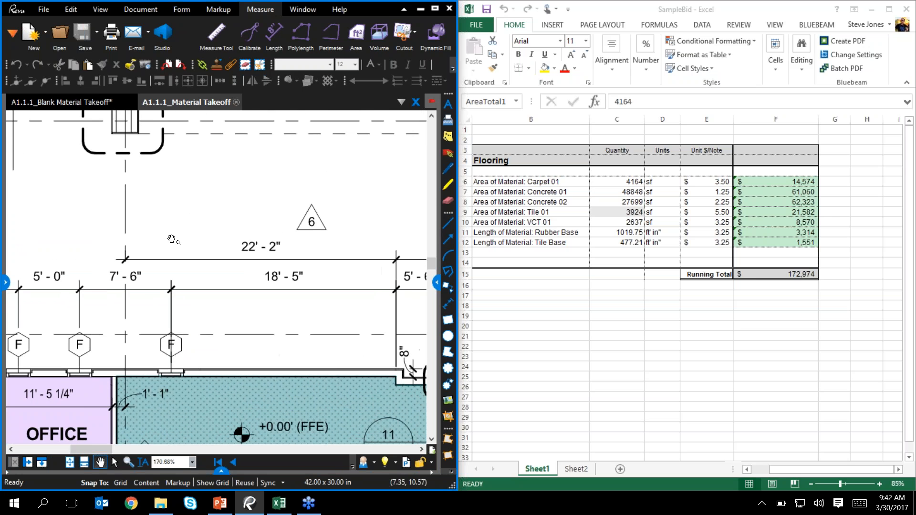
{"action": "scroll", "coordinate": [171, 240], "scroll_direction": "up", "scroll_amount": 1}
{"action": "left_click", "coordinate": [270, 33]}
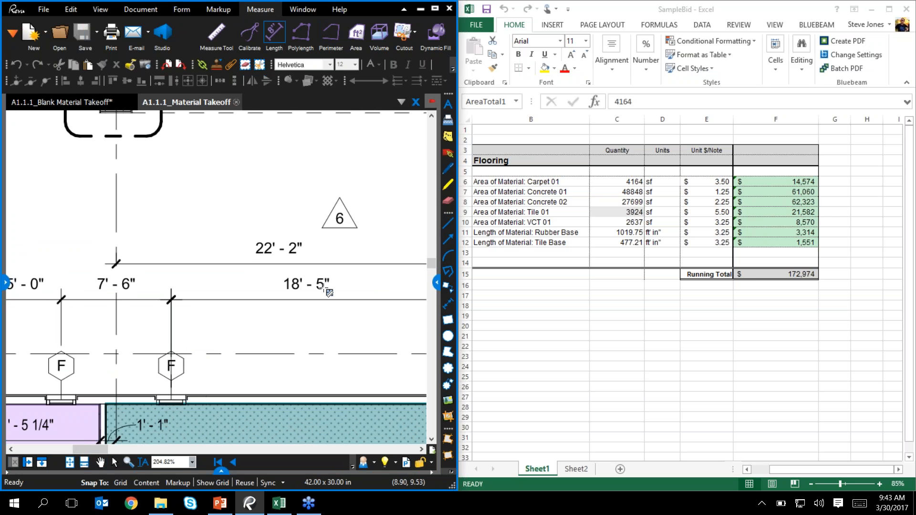
{"action": "scroll", "coordinate": [326, 291], "scroll_direction": "right", "scroll_amount": 2}
{"action": "left_click", "coordinate": [55, 266]}
{"action": "left_click", "coordinate": [379, 266]}
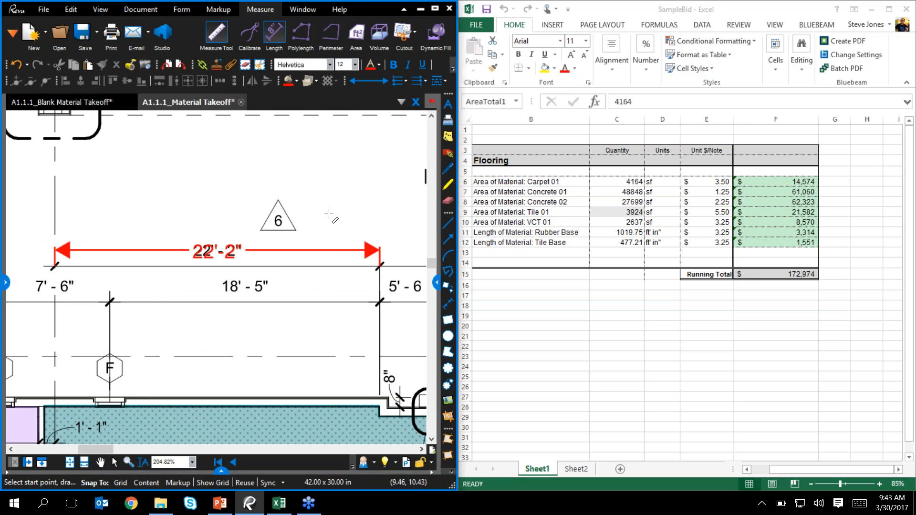
- Return to the takeoff legend near grid line 17 and compare its quantities with the bid sheet
{"action": "left_click_drag", "start_coordinate": [236, 257], "coordinate": [241, 200]}
{"action": "scroll", "coordinate": [280, 206], "scroll_direction": "down", "scroll_amount": 3}
{"action": "left_click_drag", "start_coordinate": [262, 215], "coordinate": [212, 383]}
{"action": "scroll", "coordinate": [164, 236], "scroll_direction": "down", "scroll_amount": 1}
{"action": "left_click_drag", "start_coordinate": [164, 236], "coordinate": [135, 371]}
{"action": "scroll", "coordinate": [135, 371], "scroll_direction": "up", "scroll_amount": 1}
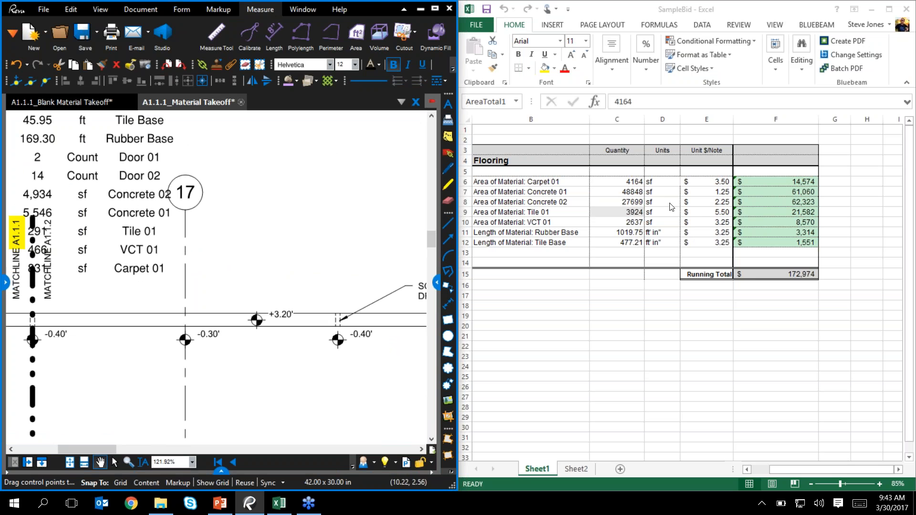
- Check in Excel which PDF files and pages are linked to the SampleBid workbook, leaving the links as they are
{"action": "left_click", "coordinate": [621, 182]}
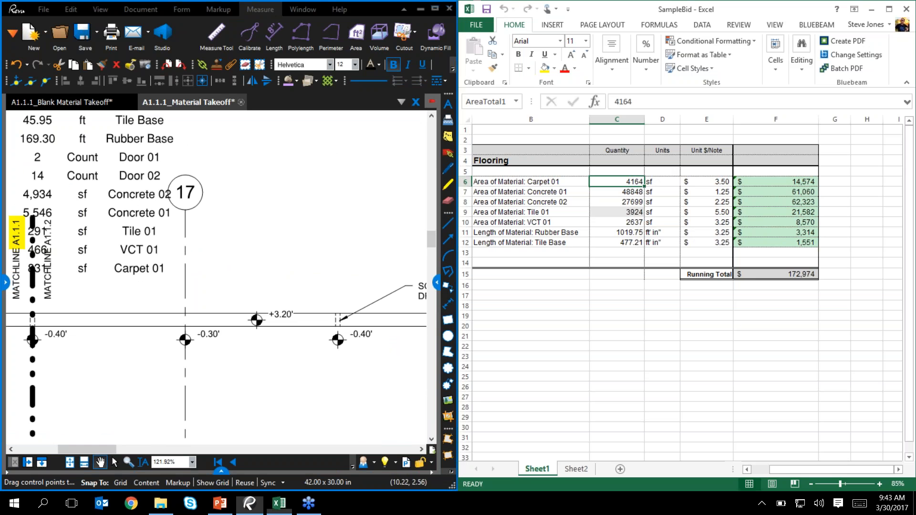
{"action": "right_click", "coordinate": [670, 182]}
{"action": "mouse_move", "coordinate": [752, 197]}
{"action": "left_click", "coordinate": [829, 206]}
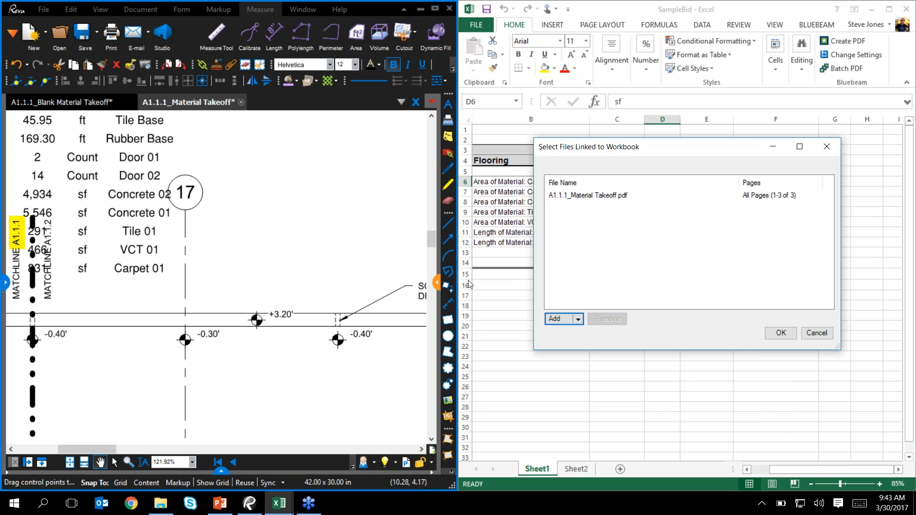
{"action": "left_click_drag", "start_coordinate": [748, 150], "coordinate": [778, 208]}
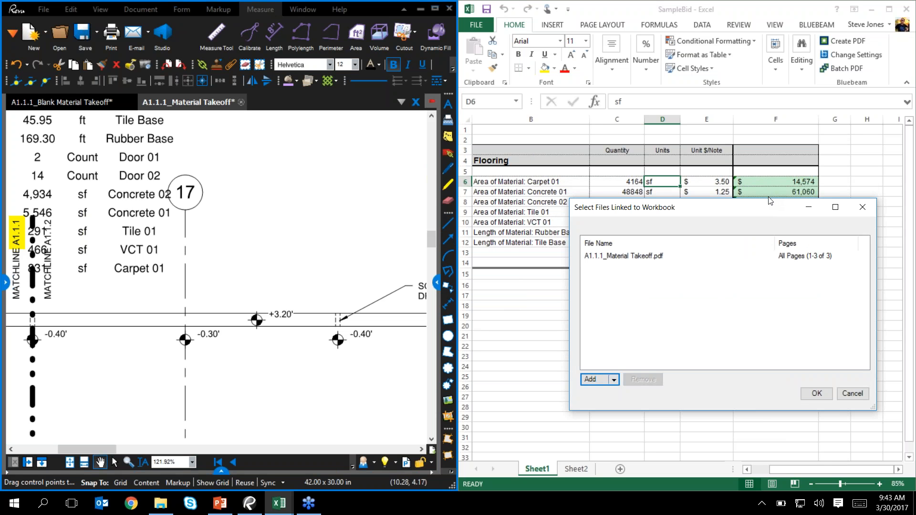
{"action": "left_click", "coordinate": [862, 208]}
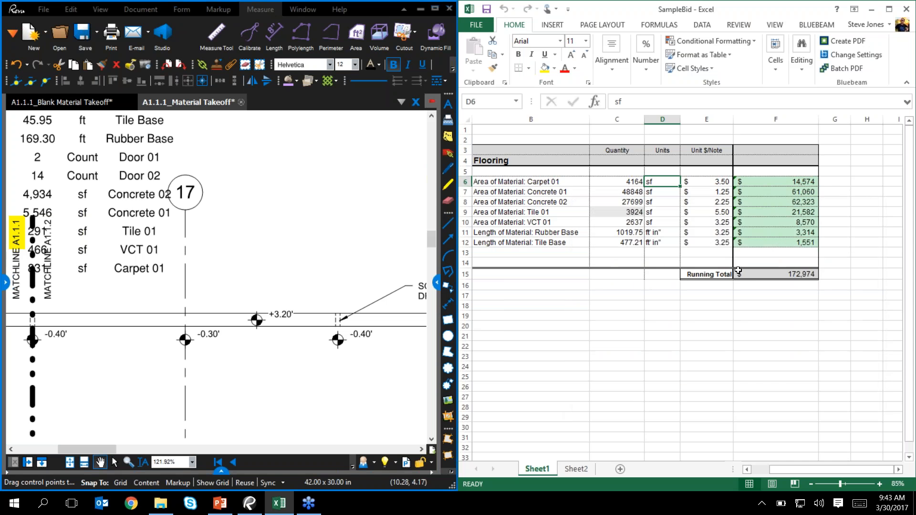
- Switch from Excel to a maximized Revu window and close both material takeoff PDFs without saving changes
{"action": "left_click", "coordinate": [871, 10]}
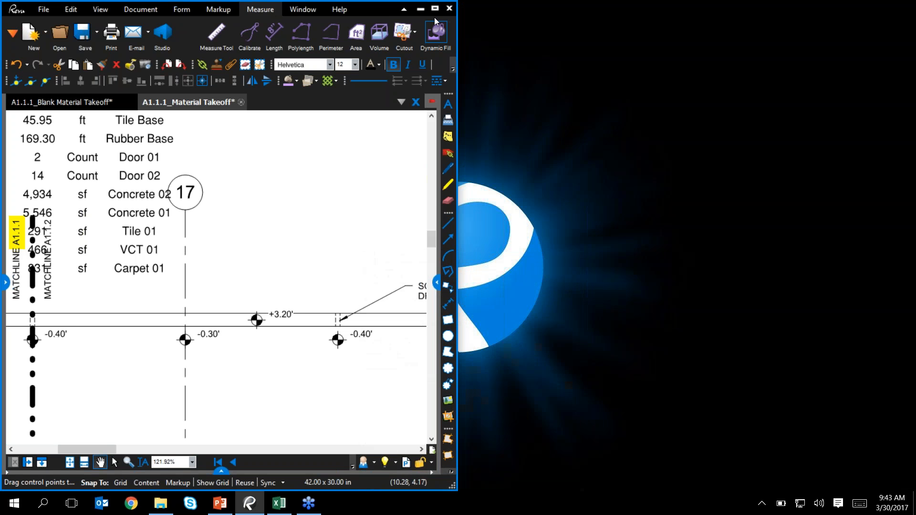
{"action": "left_click", "coordinate": [436, 10]}
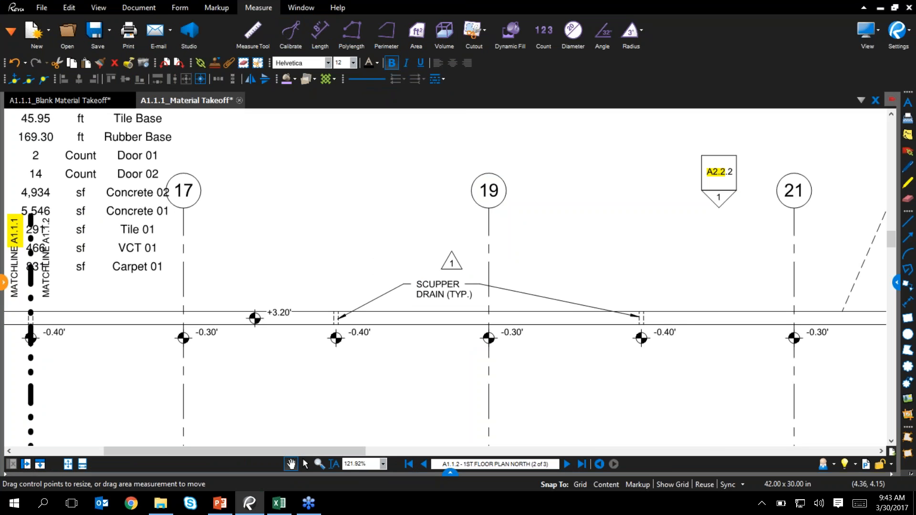
{"action": "left_click", "coordinate": [4, 282]}
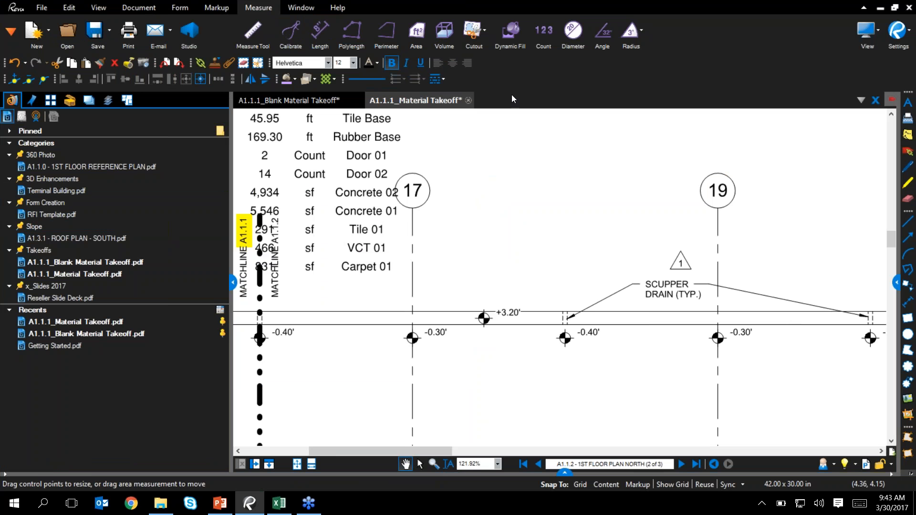
{"action": "left_click", "coordinate": [470, 100]}
{"action": "left_click", "coordinate": [507, 308]}
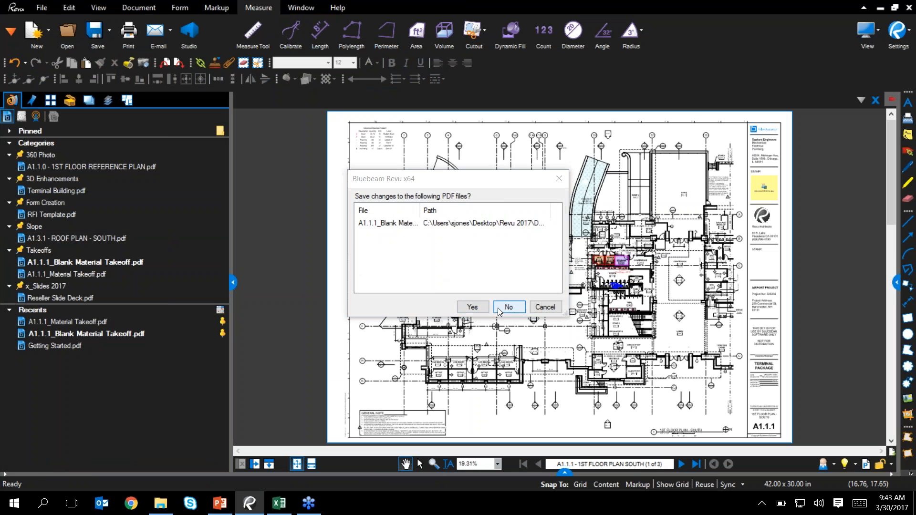
{"action": "left_click", "coordinate": [502, 307]}
- Open RFI Template.pdf from the Form Creation category and frame the upper part of the form
{"action": "left_click", "coordinate": [53, 214]}
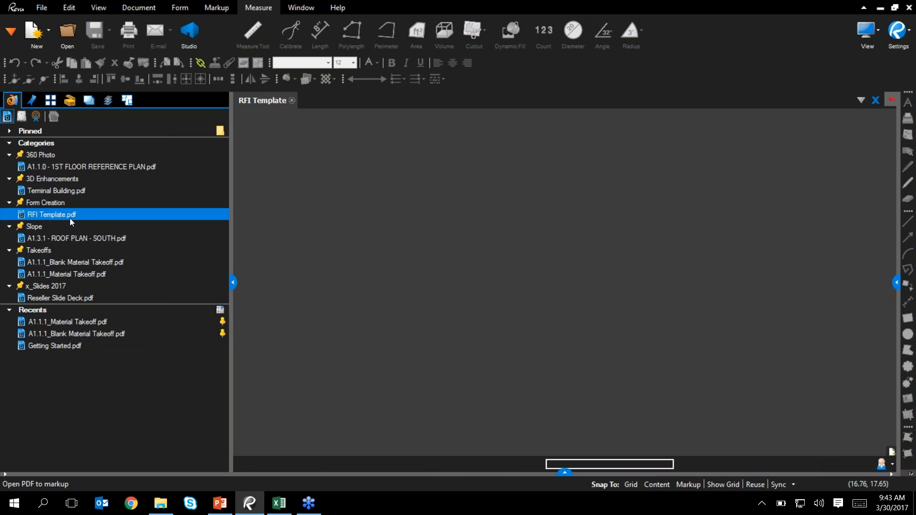
{"action": "left_click", "coordinate": [233, 282]}
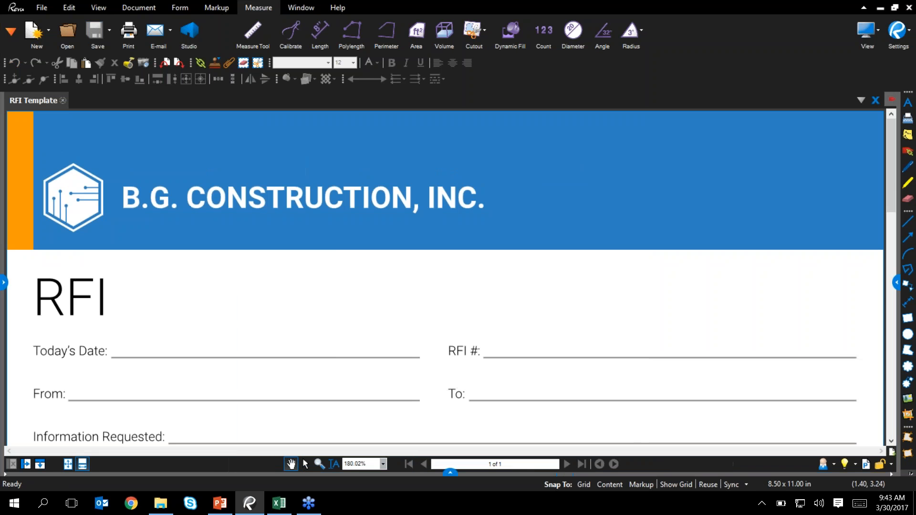
{"action": "left_click", "coordinate": [68, 463]}
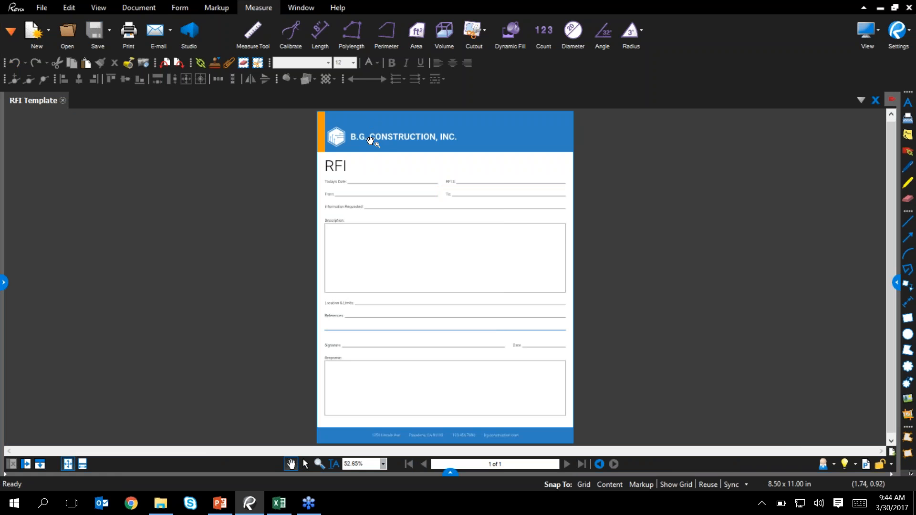
{"action": "scroll", "coordinate": [377, 140], "scroll_direction": "up", "scroll_amount": 4}
{"action": "left_click_drag", "start_coordinate": [376, 256], "coordinate": [353, 289]}
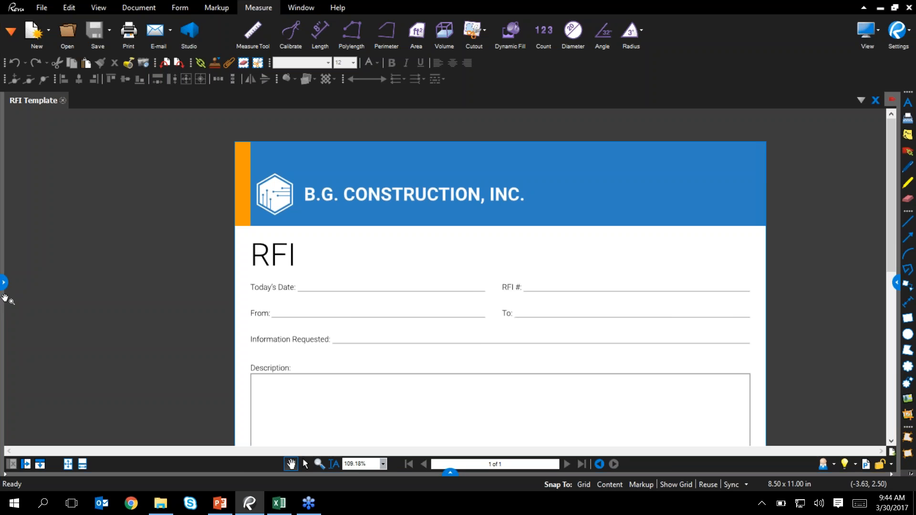
- Show the Forms panel for the RFI template
{"action": "left_click", "coordinate": [3, 283]}
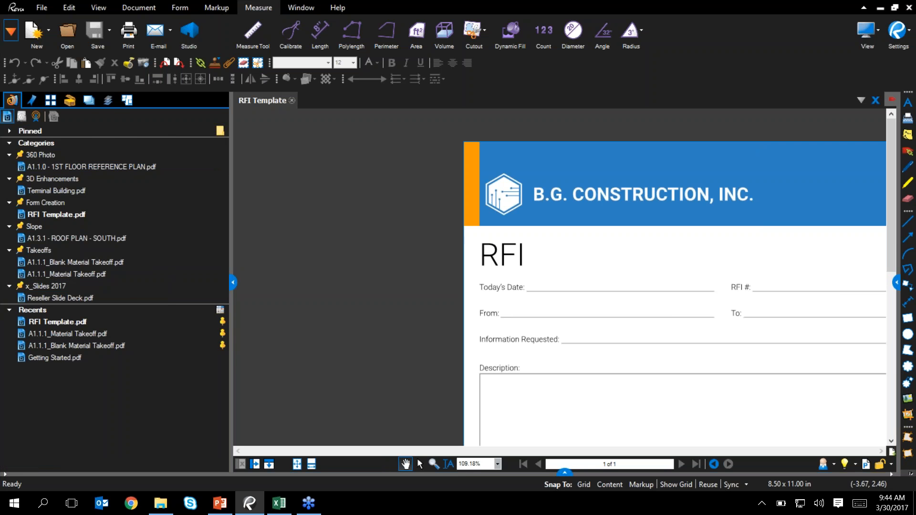
{"action": "left_click", "coordinate": [4, 34]}
{"action": "left_click", "coordinate": [48, 85]}
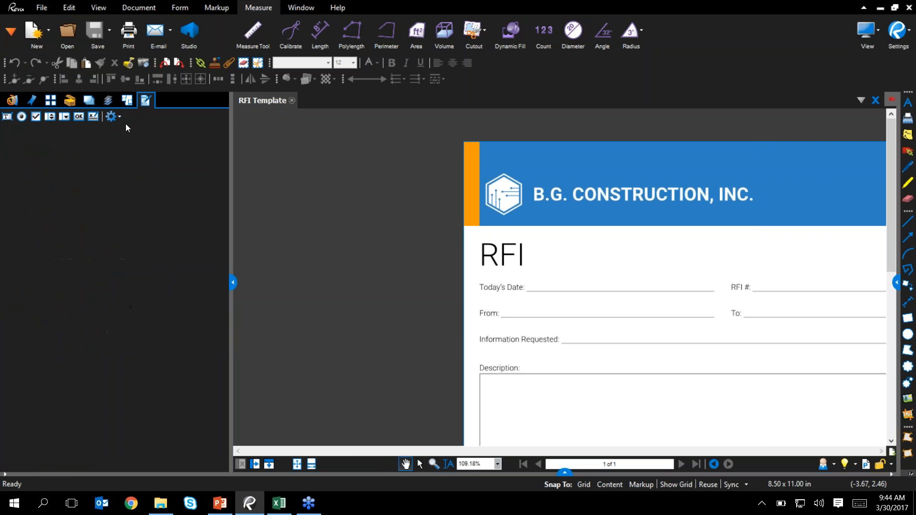
- Place a text field over the Today's Date line of the RFI form
{"action": "left_click", "coordinate": [8, 117]}
{"action": "scroll", "coordinate": [829, 331], "scroll_direction": "up", "scroll_amount": 3}
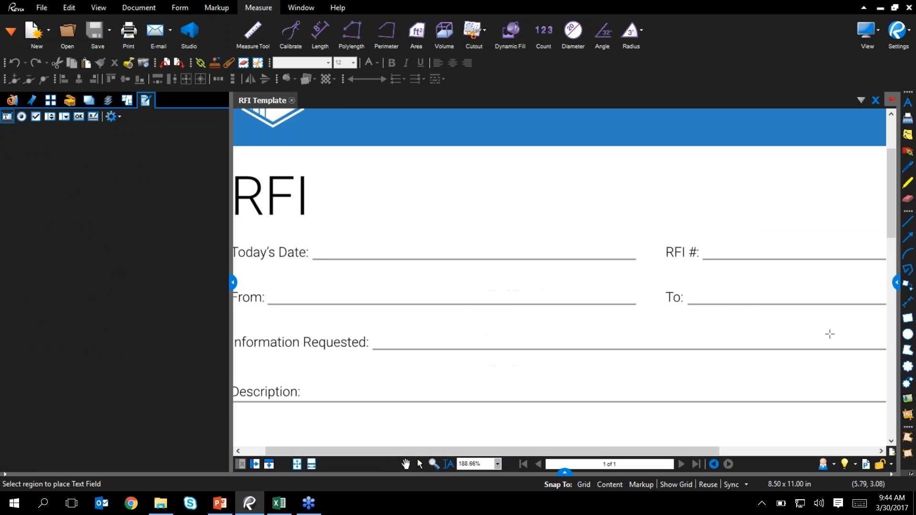
{"action": "scroll", "coordinate": [600, 288], "scroll_direction": "down", "scroll_amount": 1}
{"action": "left_click_drag", "start_coordinate": [353, 239], "coordinate": [623, 262]}
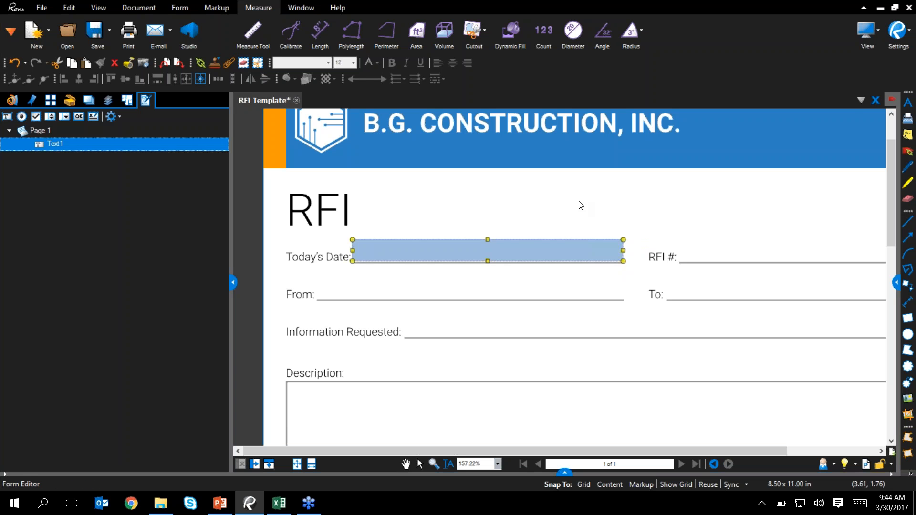
- Leave form editing and test the Today's Date text field by filling in "Hello there"
{"action": "key", "text": "Escape"}
{"action": "left_click", "coordinate": [400, 252]}
{"action": "type", "text": "Hello there"}
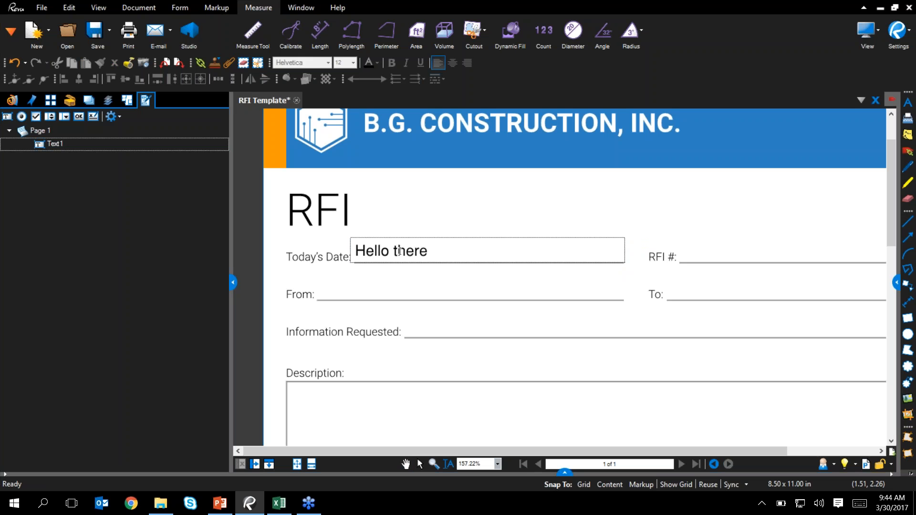
{"action": "left_click", "coordinate": [581, 212]}
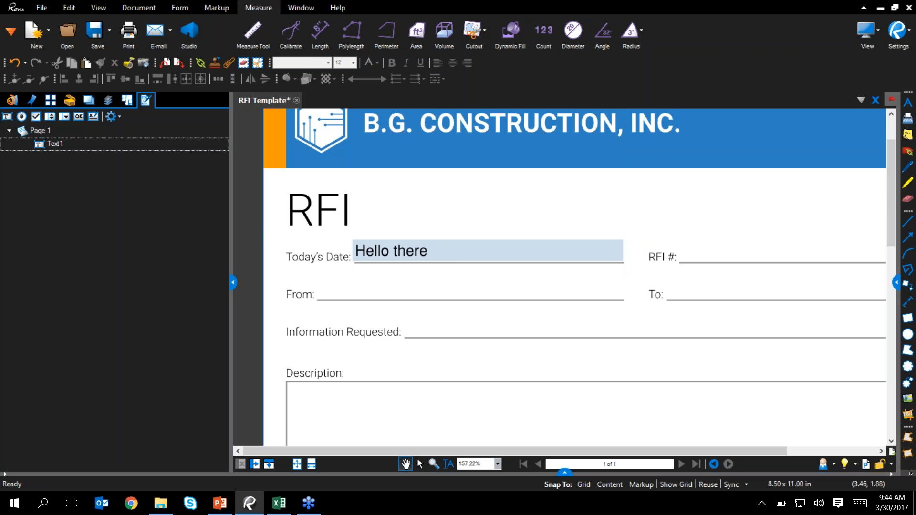
- Look over the RFI form's remaining blanks and undo the Today's Date text field
{"action": "scroll", "coordinate": [659, 272], "scroll_direction": "down", "scroll_amount": 3}
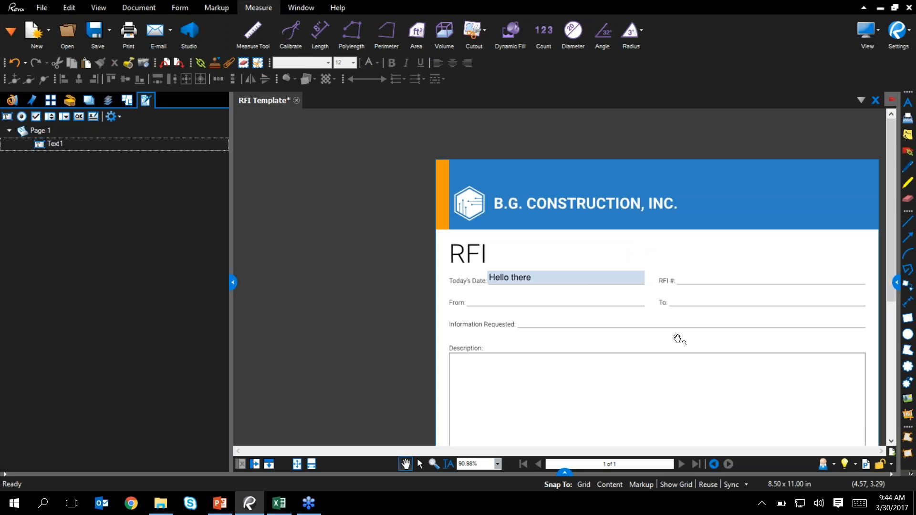
{"action": "scroll", "coordinate": [630, 329], "scroll_direction": "down", "scroll_amount": 3}
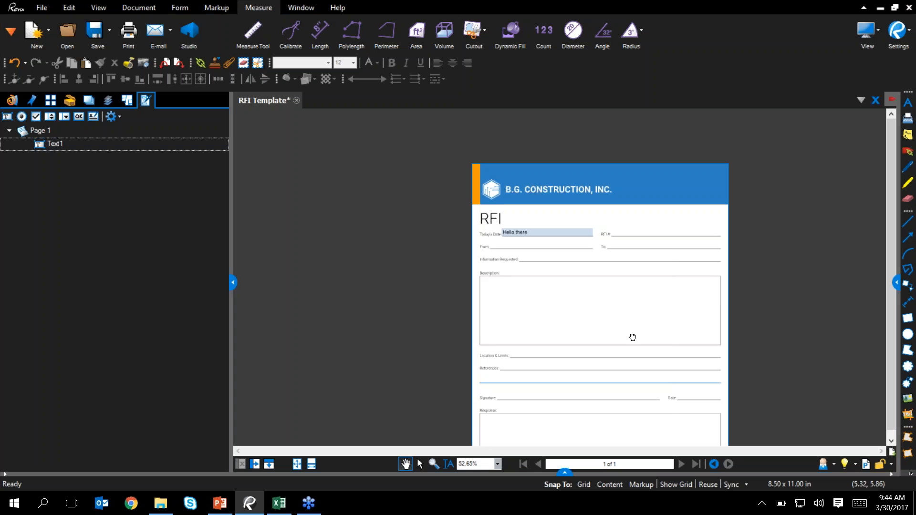
{"action": "scroll", "coordinate": [601, 162], "scroll_direction": "up", "scroll_amount": 2}
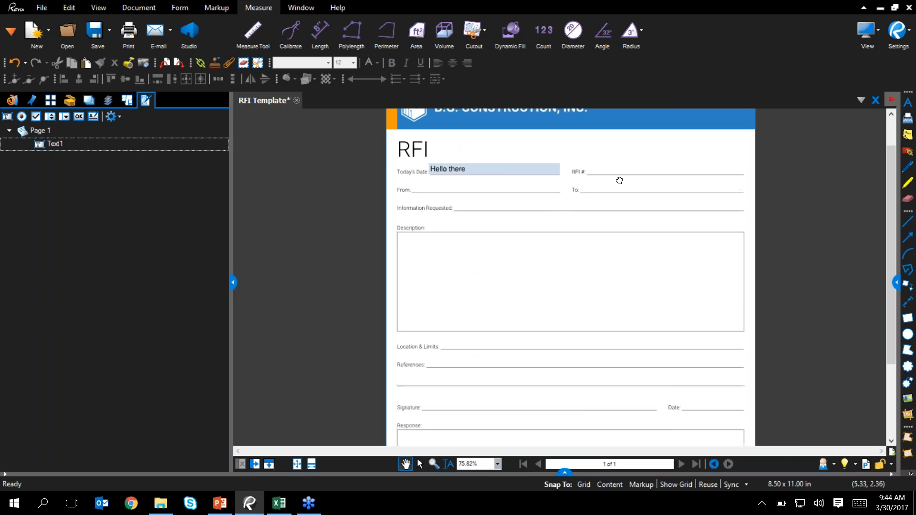
{"action": "scroll", "coordinate": [639, 282], "scroll_direction": "up", "scroll_amount": 4}
{"action": "key", "text": "ctrl+z"}
{"action": "scroll", "coordinate": [649, 284], "scroll_direction": "up", "scroll_amount": 1}
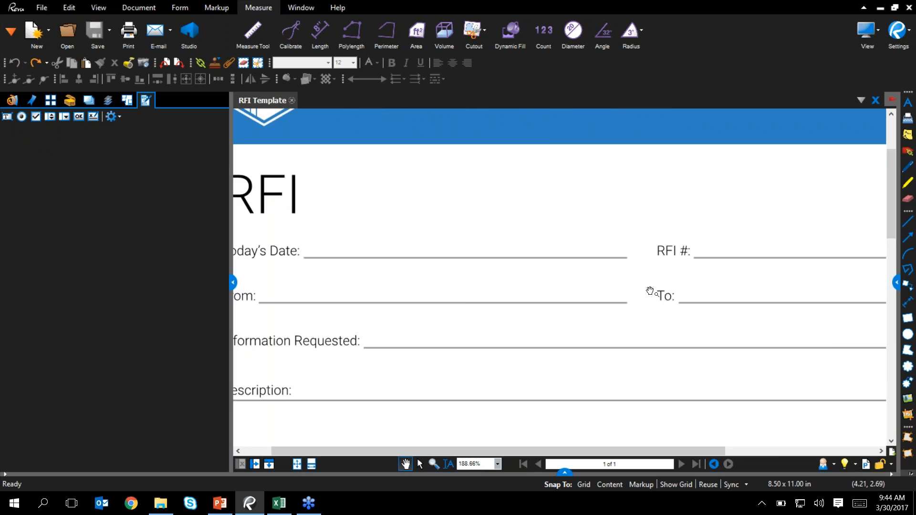
- Auto-create the form fields across the whole RFI template page, narrowing the side panel to give the page more room
{"action": "scroll", "coordinate": [651, 293], "scroll_direction": "down", "scroll_amount": 7}
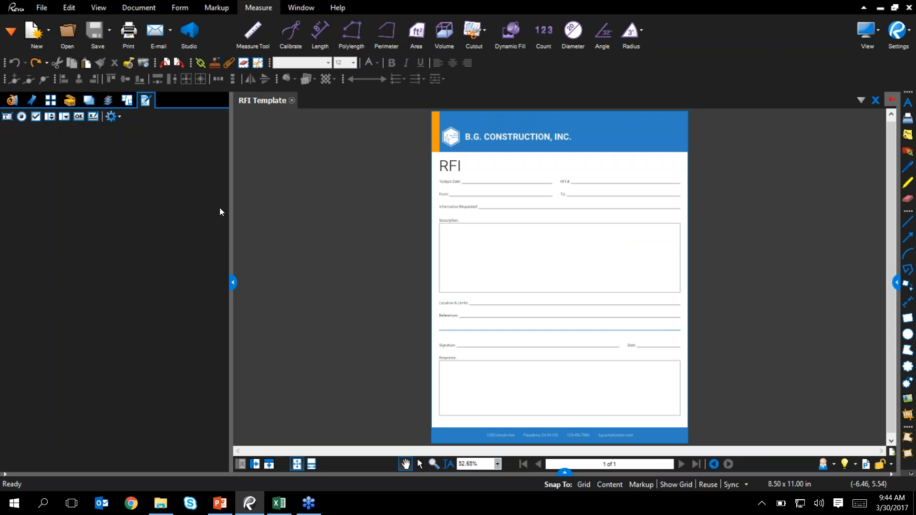
{"action": "left_click_drag", "start_coordinate": [230, 283], "coordinate": [205, 283]}
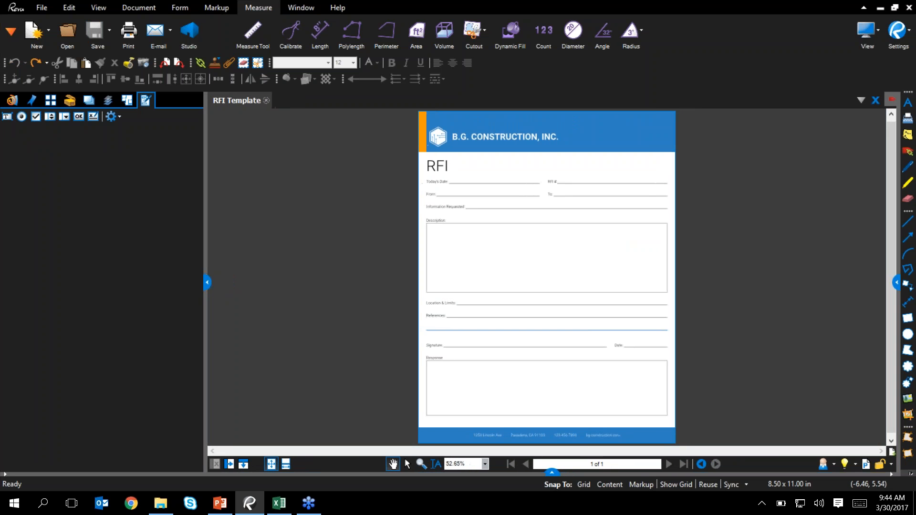
{"action": "left_click", "coordinate": [180, 11]}
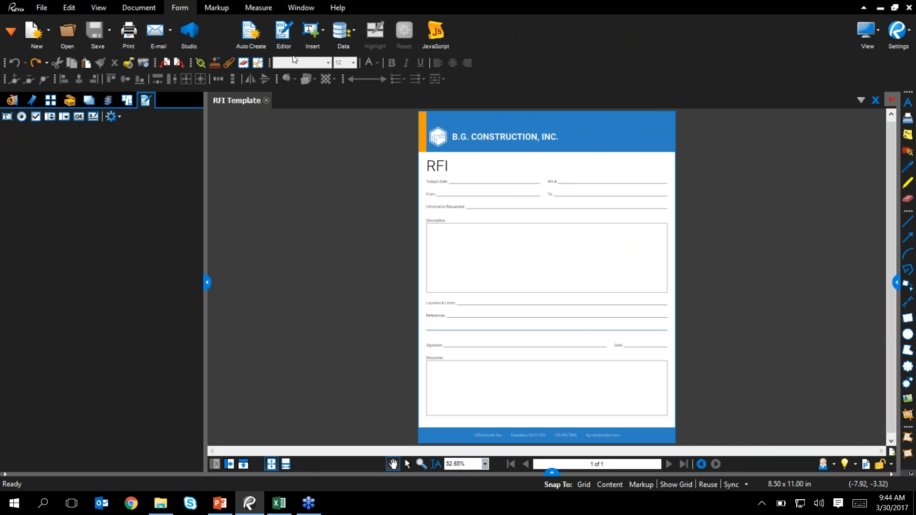
{"action": "left_click", "coordinate": [251, 32]}
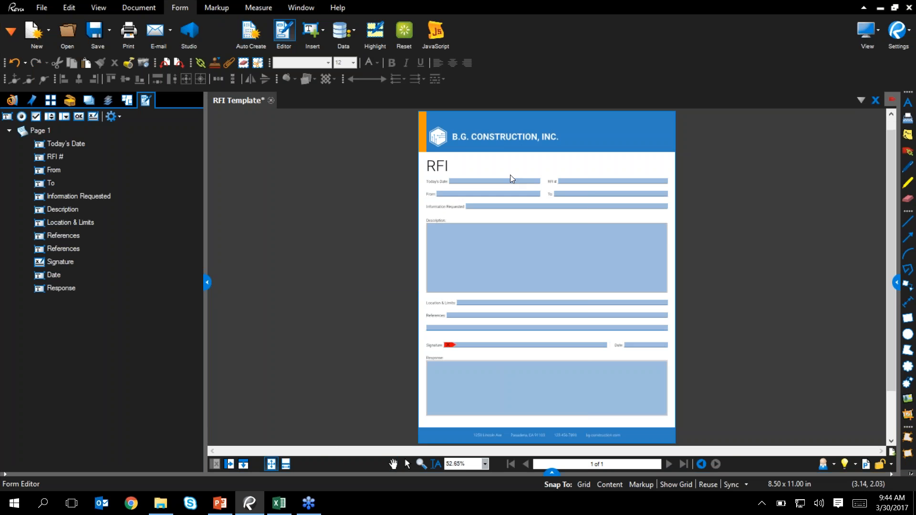
- Examine the generated form fields by matching Today's Date, From, Information Requested, To and RFI # on the page with the field list
{"action": "scroll", "coordinate": [510, 176], "scroll_direction": "up", "scroll_amount": 4}
{"action": "scroll", "coordinate": [457, 167], "scroll_direction": "up", "scroll_amount": 1}
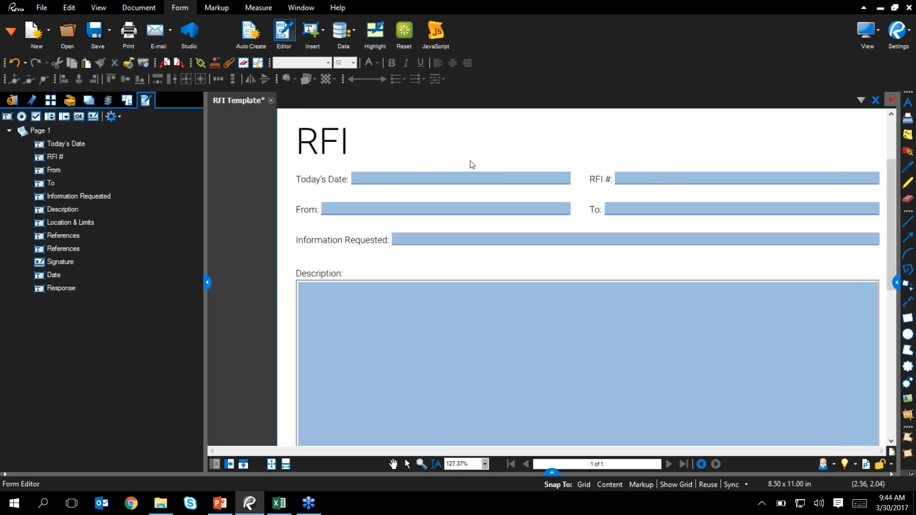
{"action": "left_click", "coordinate": [433, 177]}
{"action": "left_click", "coordinate": [438, 209]}
{"action": "left_click", "coordinate": [437, 241]}
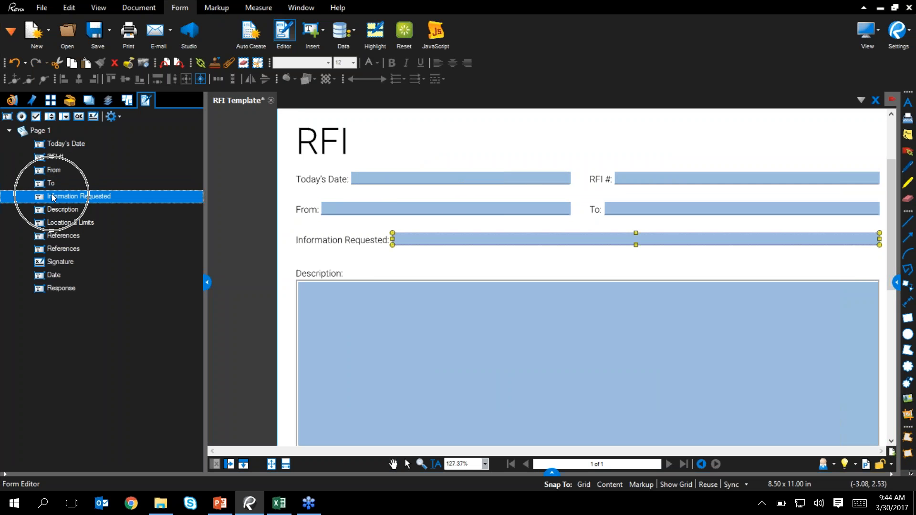
{"action": "left_click", "coordinate": [68, 184]}
{"action": "left_click", "coordinate": [70, 170]}
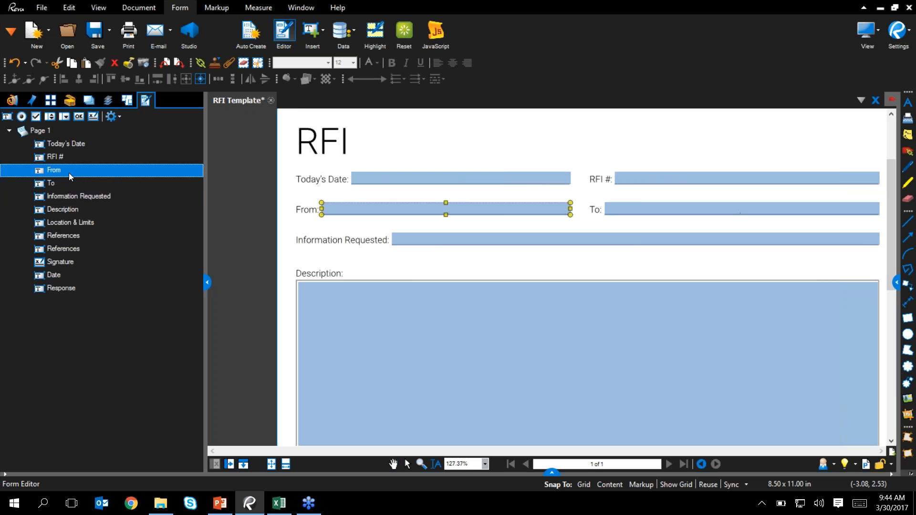
{"action": "left_click", "coordinate": [69, 157]}
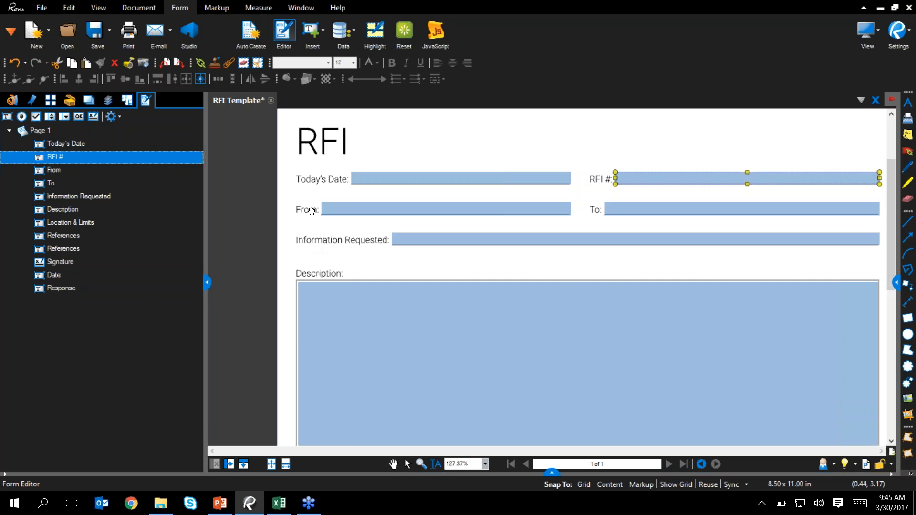
- Leave form editing and test the Signature field by opening its signing options, without signing the form
{"action": "scroll", "coordinate": [311, 211], "scroll_direction": "down", "scroll_amount": 5}
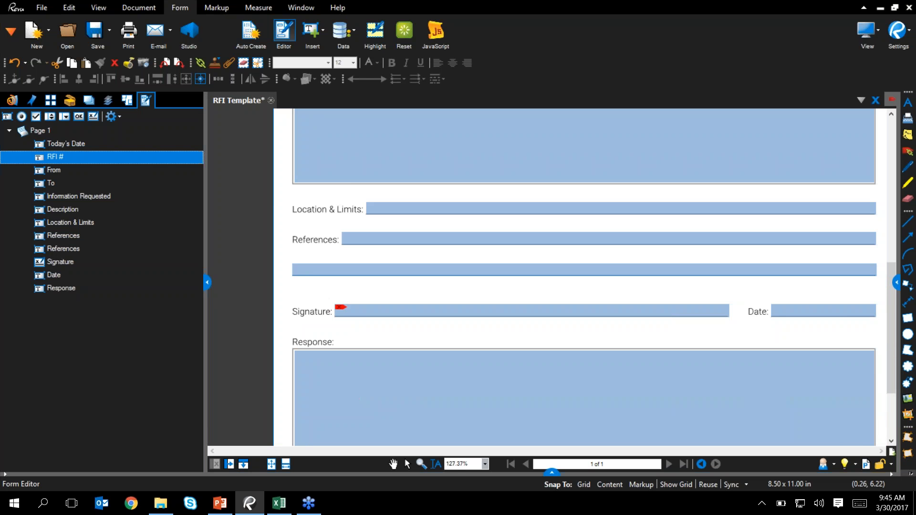
{"action": "left_click_drag", "start_coordinate": [295, 296], "coordinate": [252, 259]}
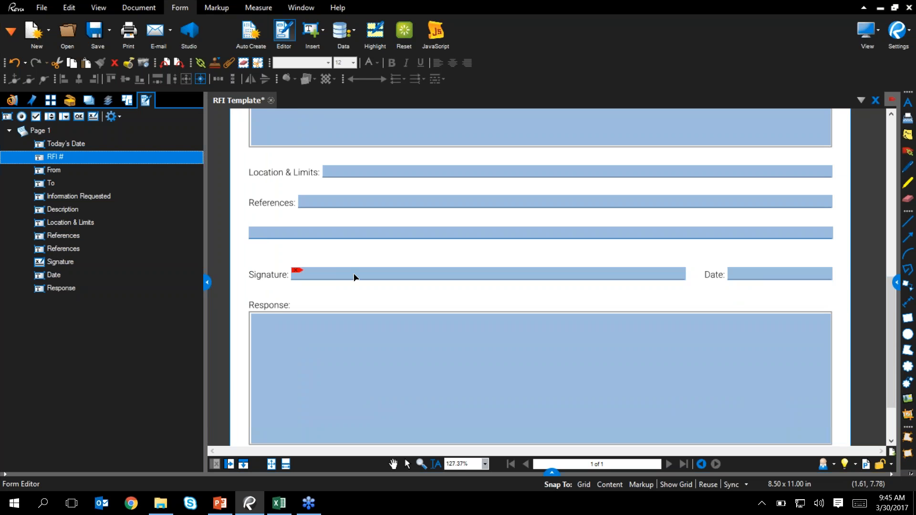
{"action": "key", "text": "Escape"}
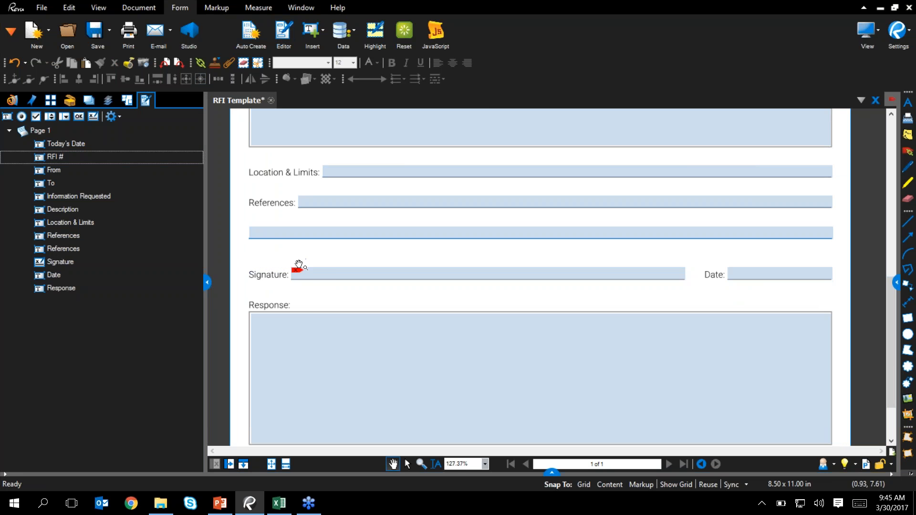
{"action": "left_click", "coordinate": [333, 274]}
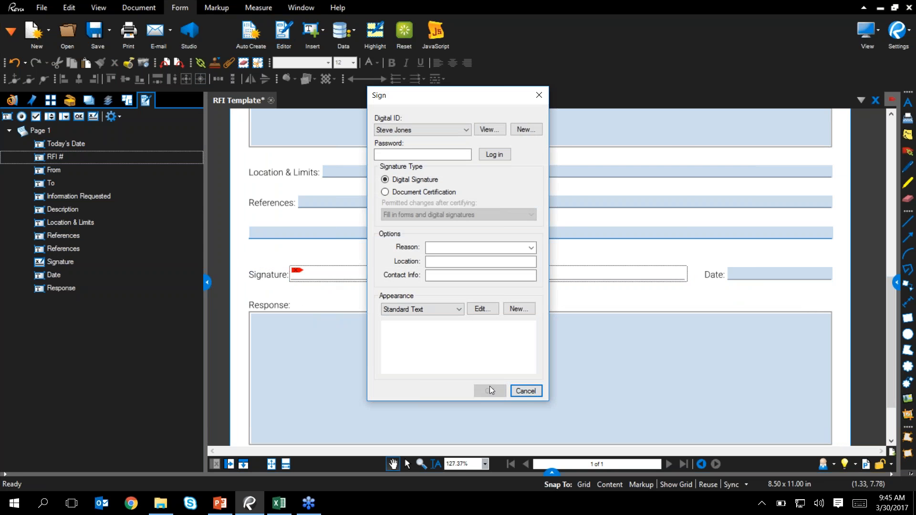
{"action": "left_click", "coordinate": [526, 391]}
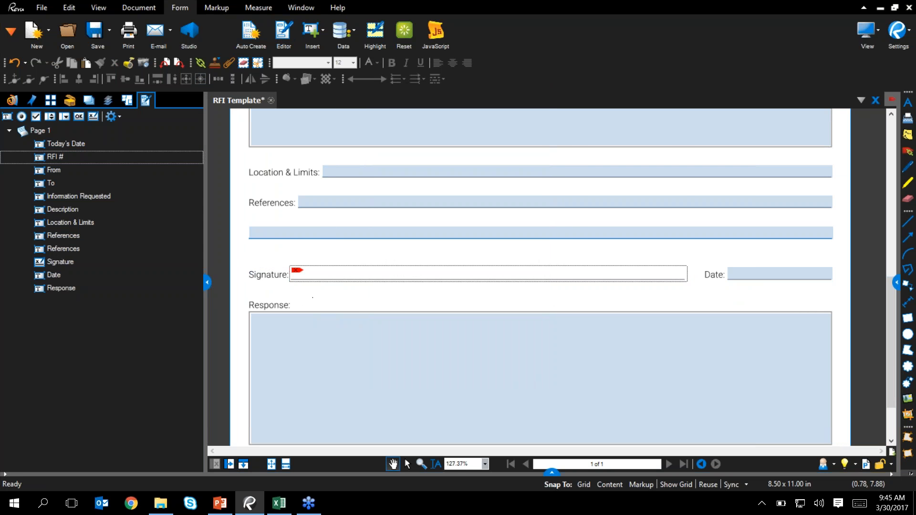
{"action": "left_click", "coordinate": [282, 291]}
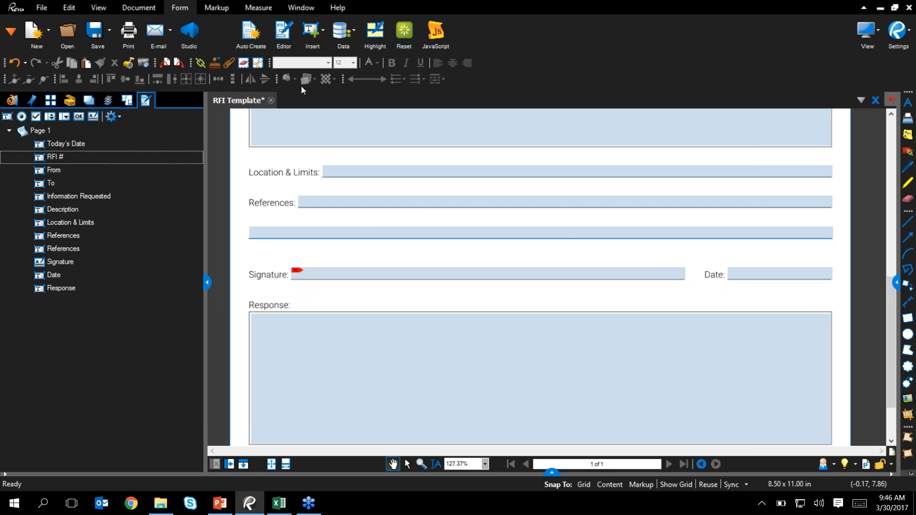
- Close the RFI Template without saving its changes and collapse the side panel
{"action": "left_click", "coordinate": [271, 100]}
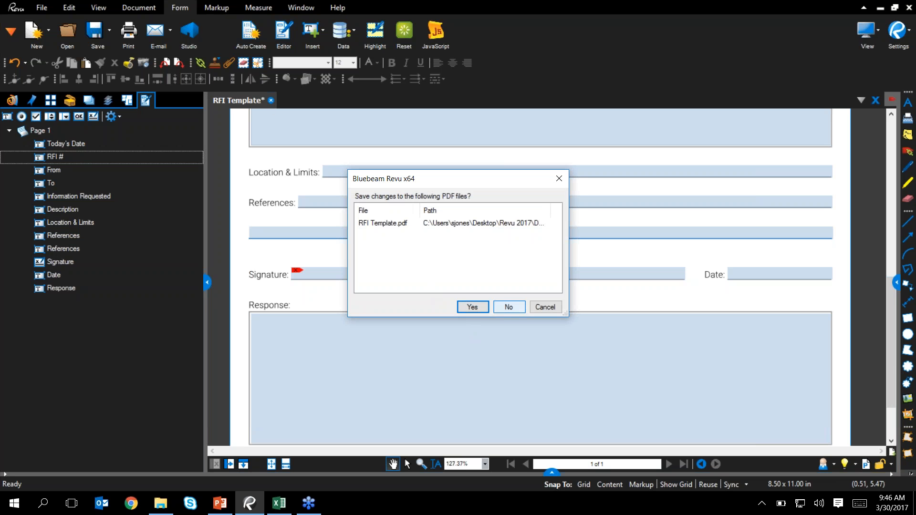
{"action": "left_click", "coordinate": [506, 308]}
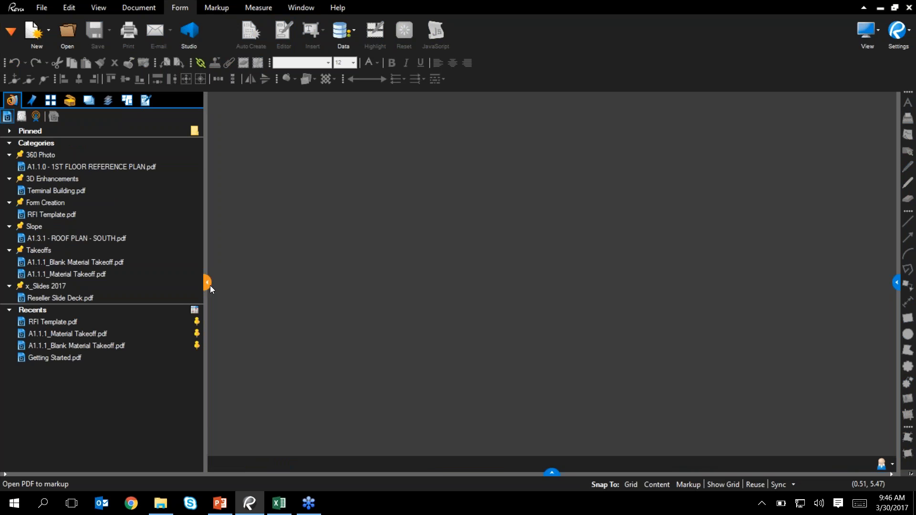
{"action": "left_click", "coordinate": [208, 283]}
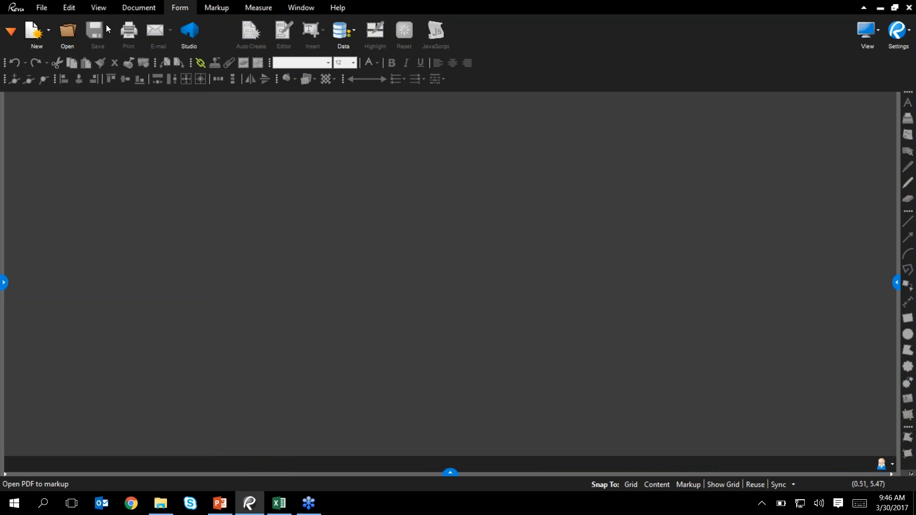
- Start a Sign & Seal batch with E0.1, E0.2, E0.3, E1.1, E2.1 and Sumbittal_105_Lighting from the Signature Files folder
{"action": "left_click", "coordinate": [42, 7]}
{"action": "left_click", "coordinate": [303, 34]}
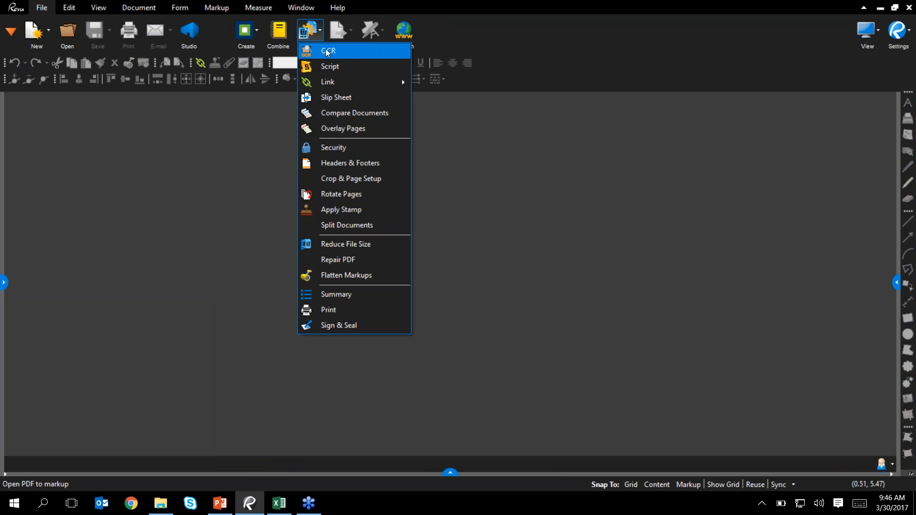
{"action": "left_click", "coordinate": [376, 330]}
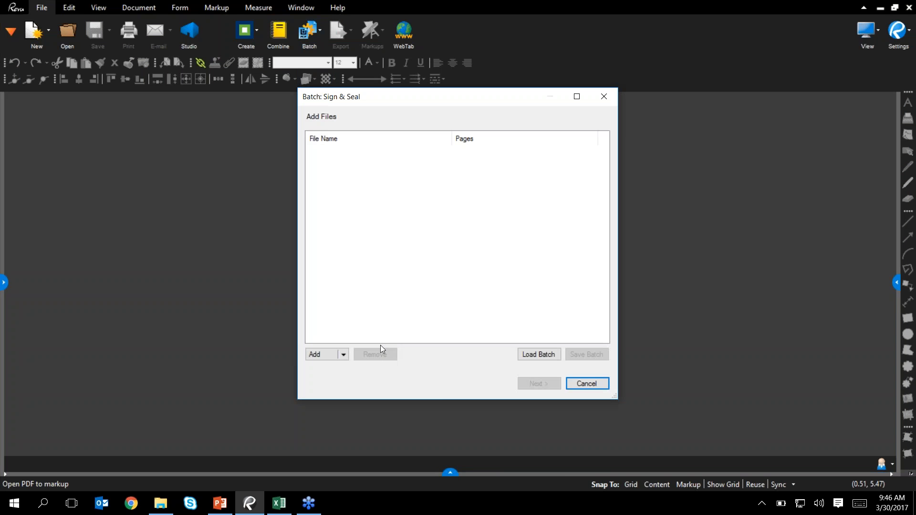
{"action": "left_click", "coordinate": [342, 356]}
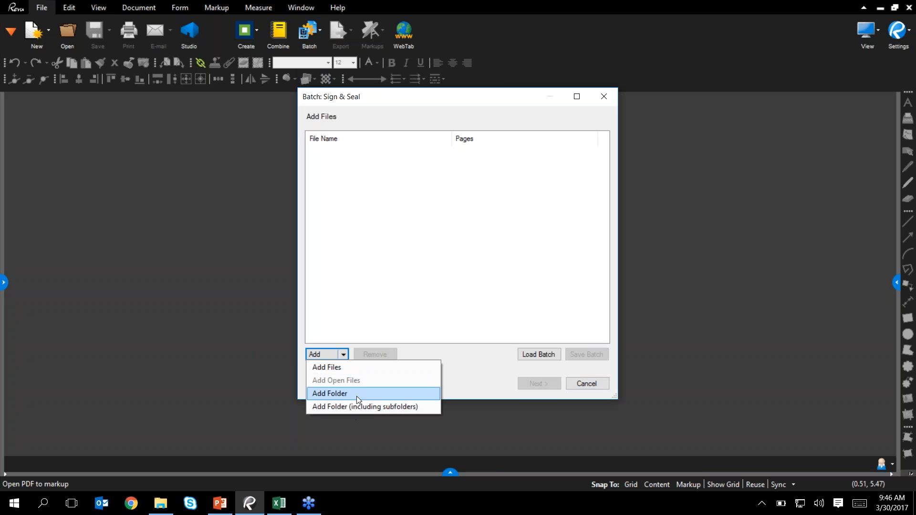
{"action": "left_click", "coordinate": [354, 367]}
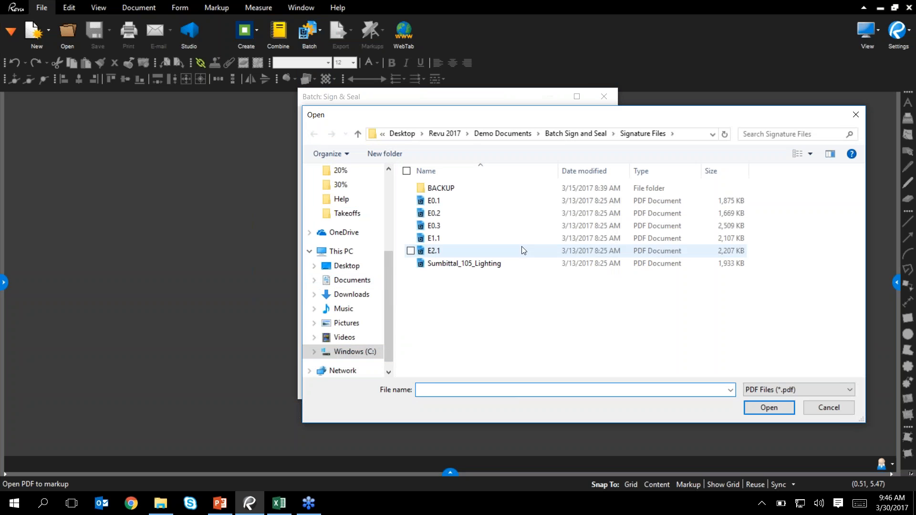
{"action": "left_click", "coordinate": [508, 201]}
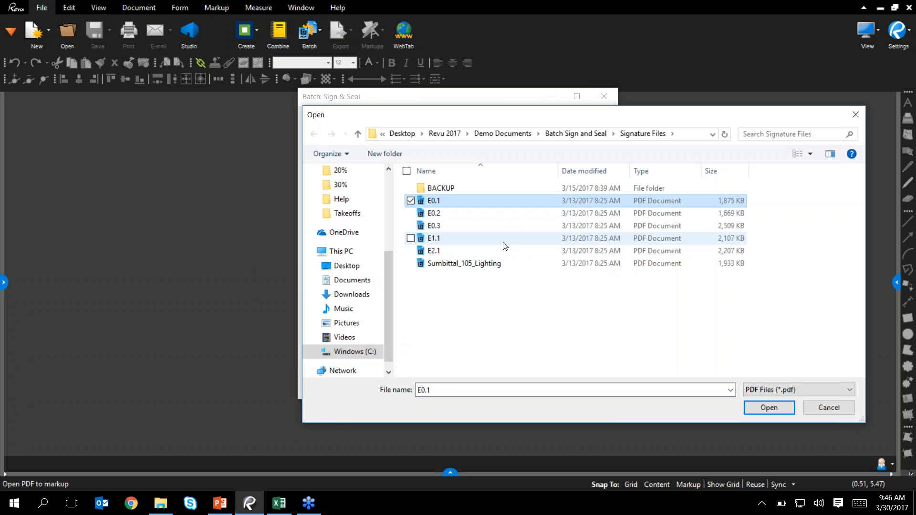
{"action": "left_click", "coordinate": [502, 264], "text": "shift"}
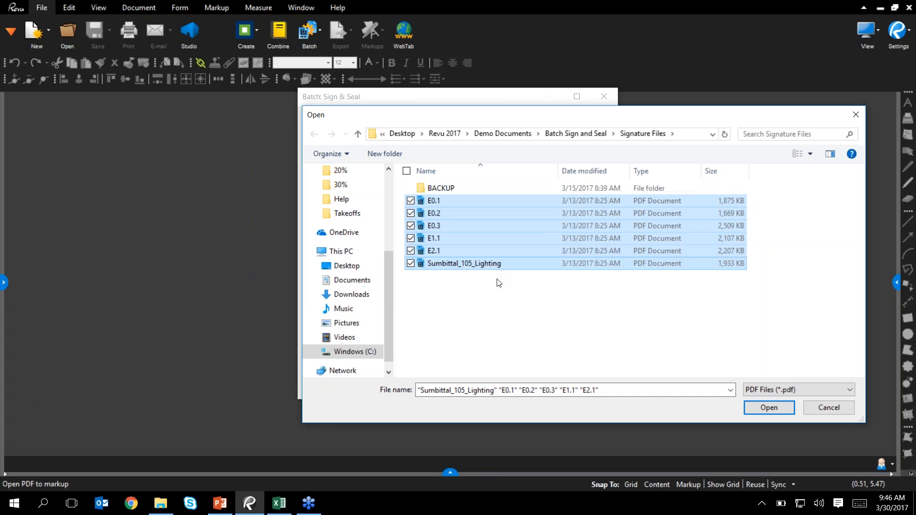
{"action": "left_click", "coordinate": [769, 408]}
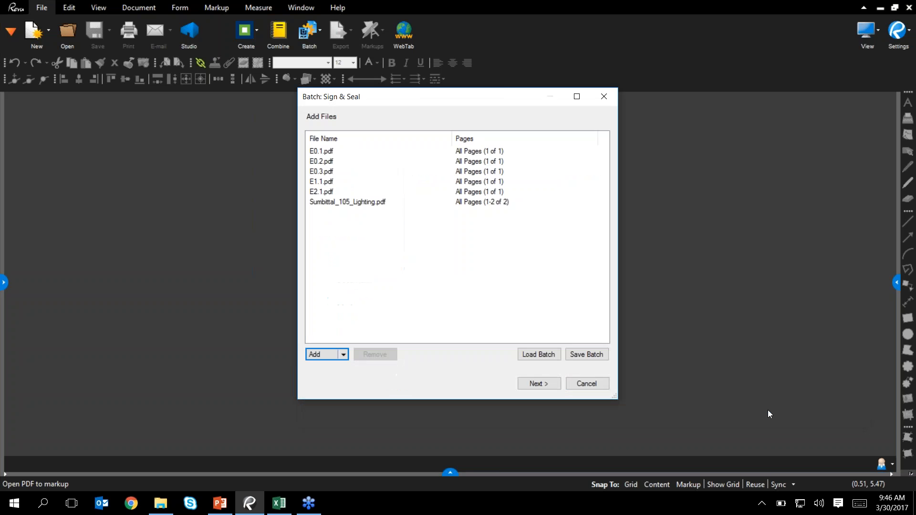
- Continue to the batch's signature and seal settings and check which page sizes it covers
{"action": "left_click", "coordinate": [533, 384]}
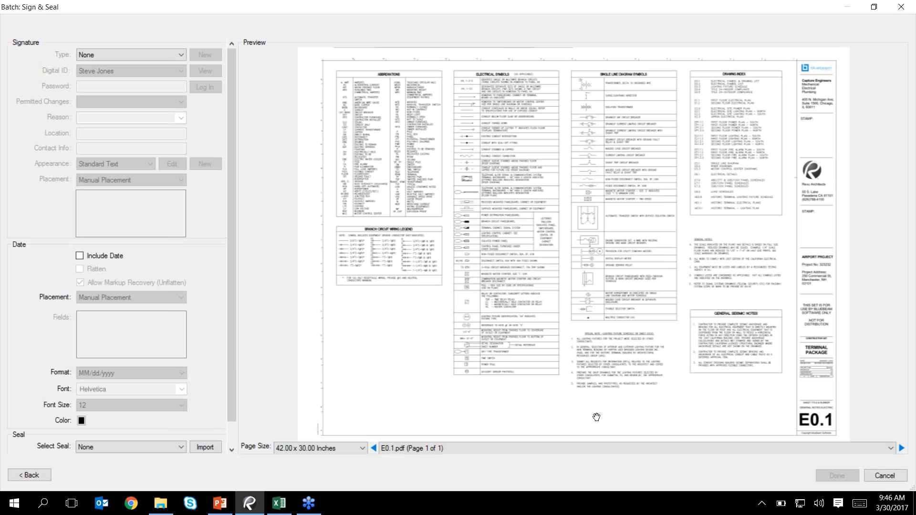
{"action": "left_click", "coordinate": [365, 451]}
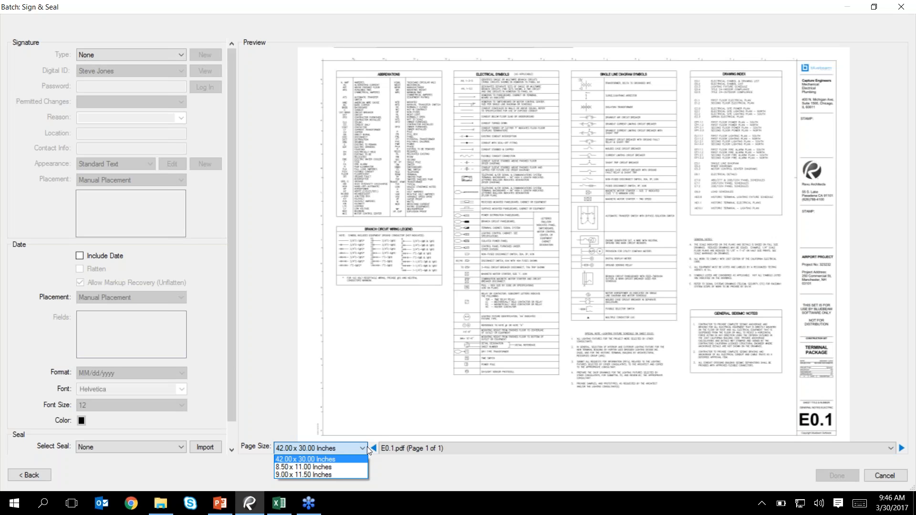
{"action": "left_click", "coordinate": [455, 475]}
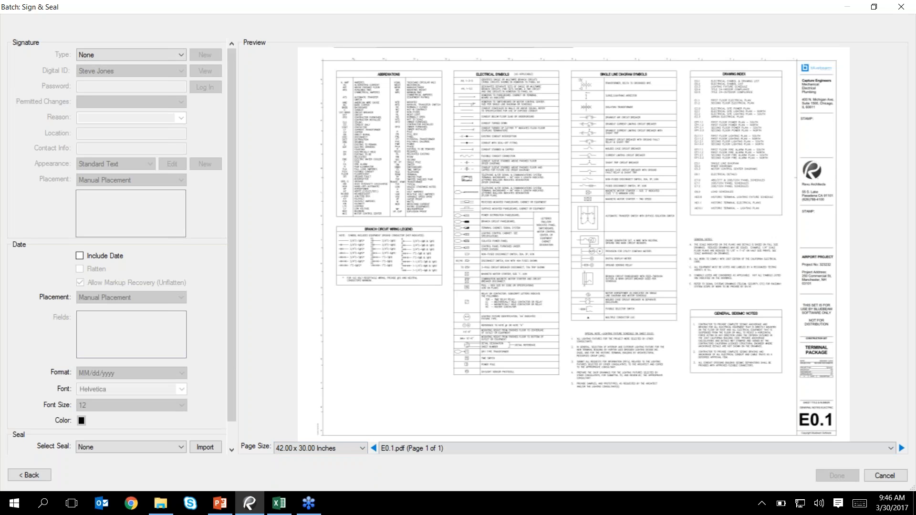
- Set the signature type to Digital Signature and log in to the digital ID with its password
{"action": "left_click", "coordinate": [178, 54]}
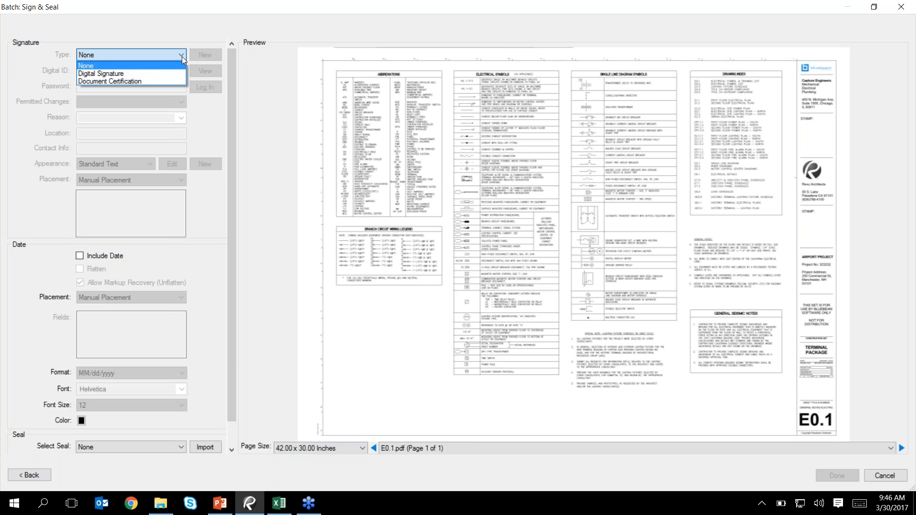
{"action": "left_click", "coordinate": [158, 72]}
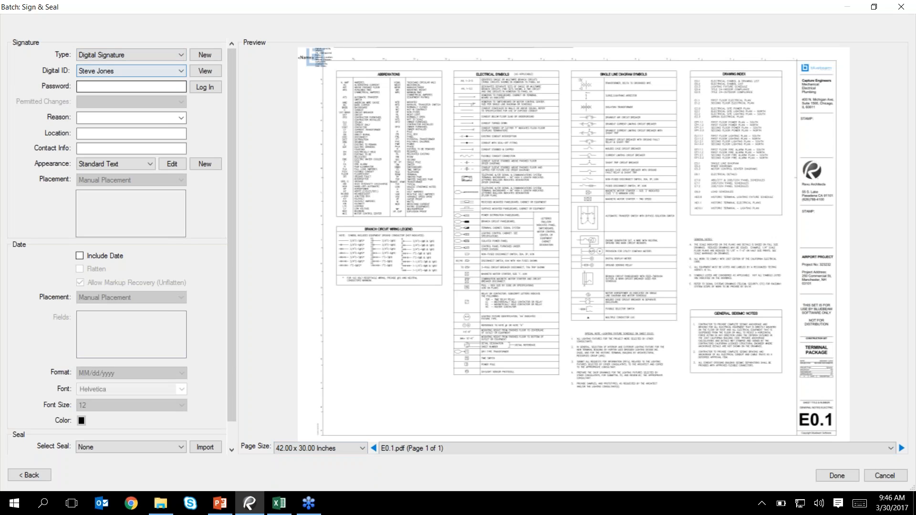
{"action": "left_click", "coordinate": [106, 88]}
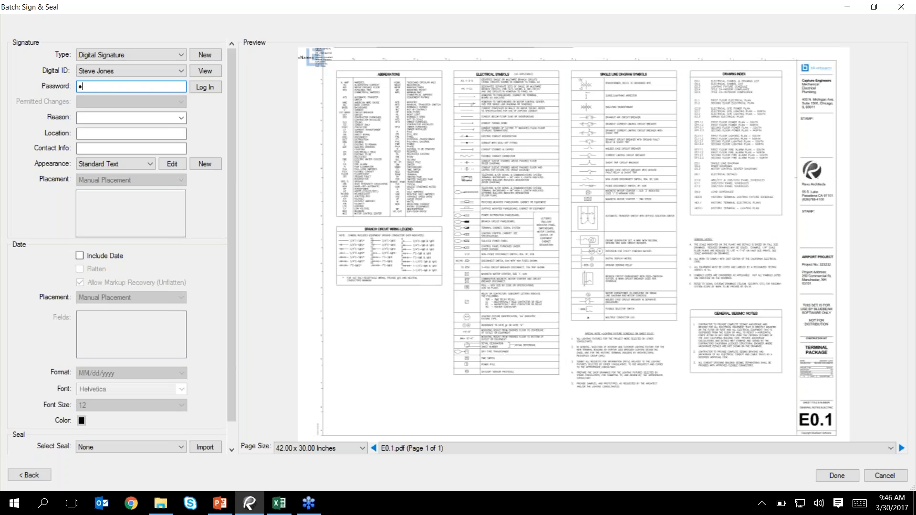
{"action": "key", "text": "Return"}
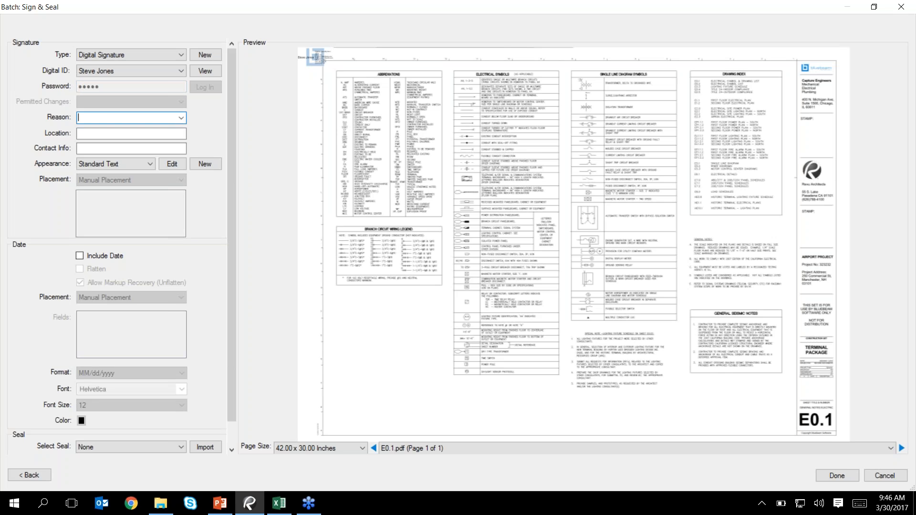
- Set the signing reason to attest to the accuracy and integrity of the document and choose the Approved.pdf seal
{"action": "left_click", "coordinate": [182, 118]}
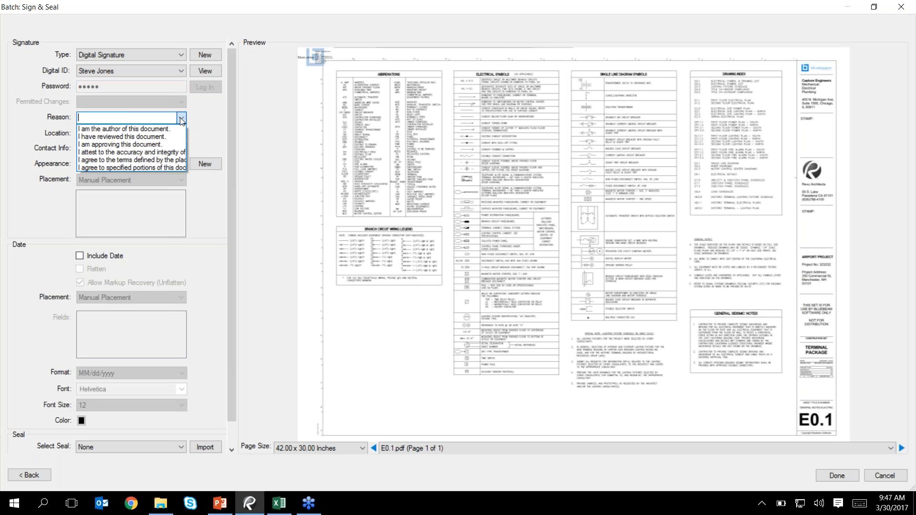
{"action": "left_click", "coordinate": [163, 152]}
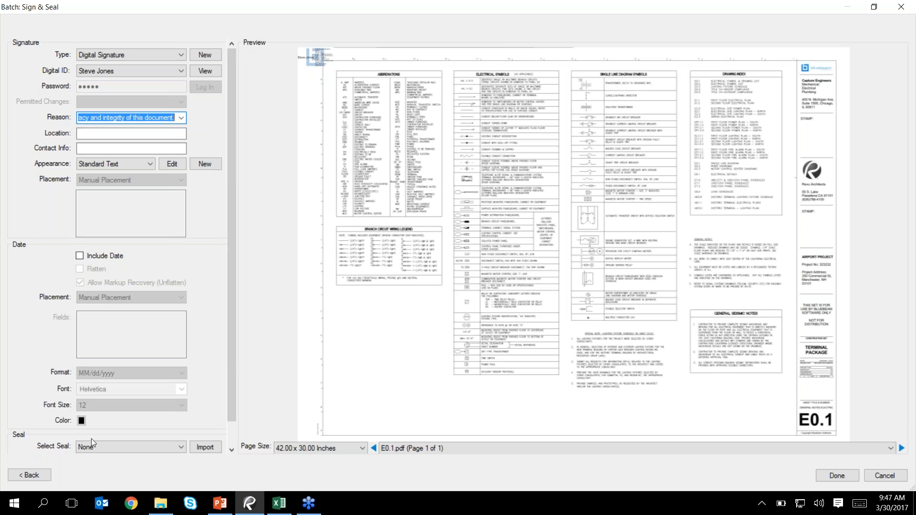
{"action": "left_click", "coordinate": [128, 450]}
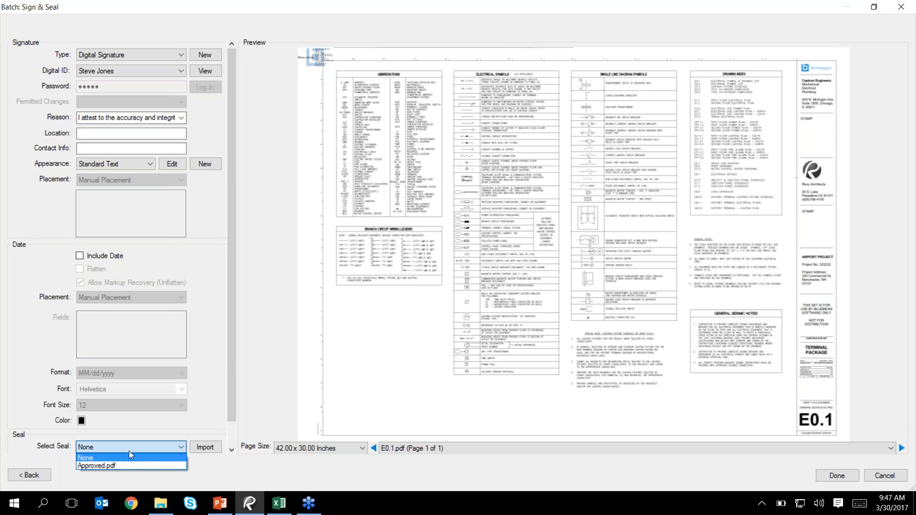
{"action": "left_click", "coordinate": [130, 465]}
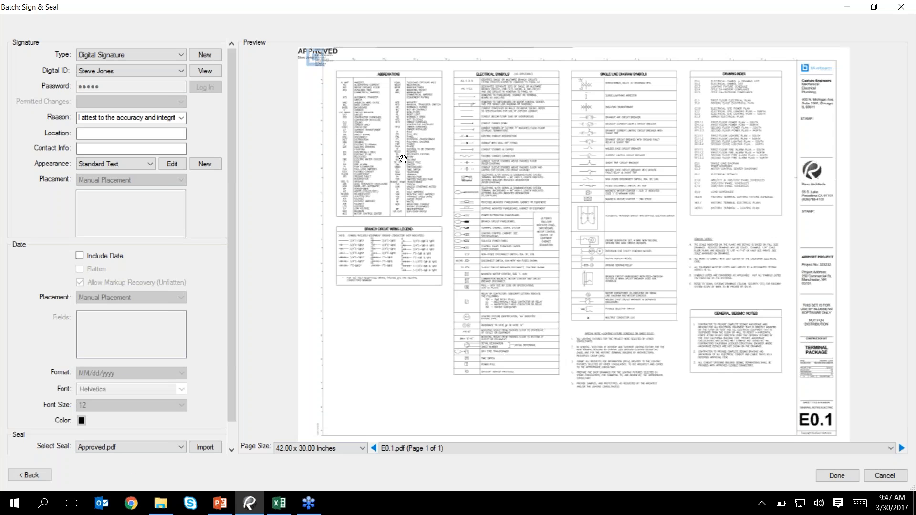
- Place the digital signature in the lower STAMP area of the title block for the 42.00 x 30.00 inch pages
{"action": "left_click", "coordinate": [583, 209]}
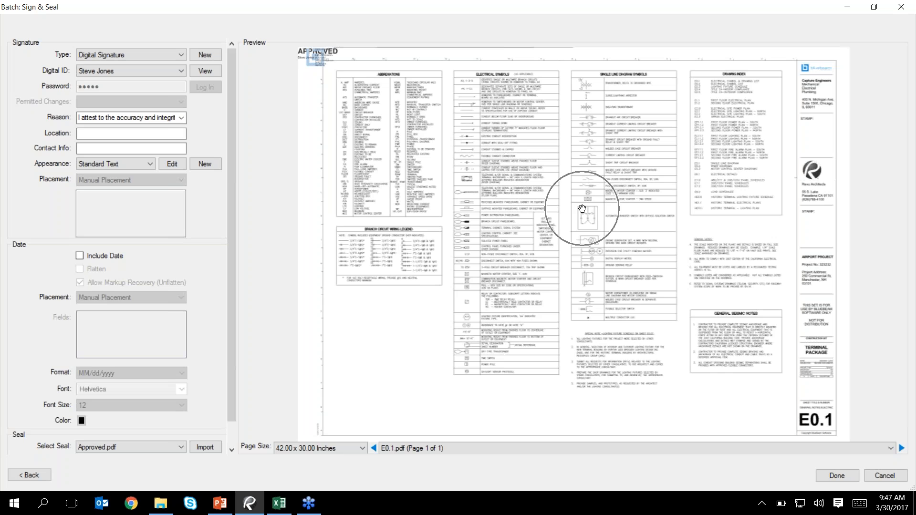
{"action": "key", "text": "ctrl"}
{"action": "key", "text": "ctrl"}
{"action": "key", "text": "ctrl"}
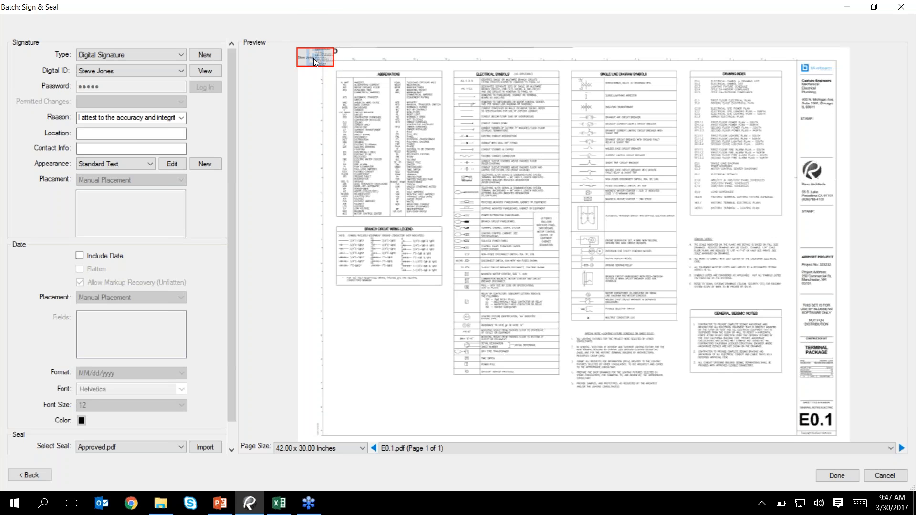
{"action": "mouse_move", "coordinate": [313, 58]}
{"action": "left_mouse_down"}
{"action": "mouse_move", "coordinate": [635, 130]}
{"action": "mouse_move", "coordinate": [827, 254]}
{"action": "left_mouse_up"}
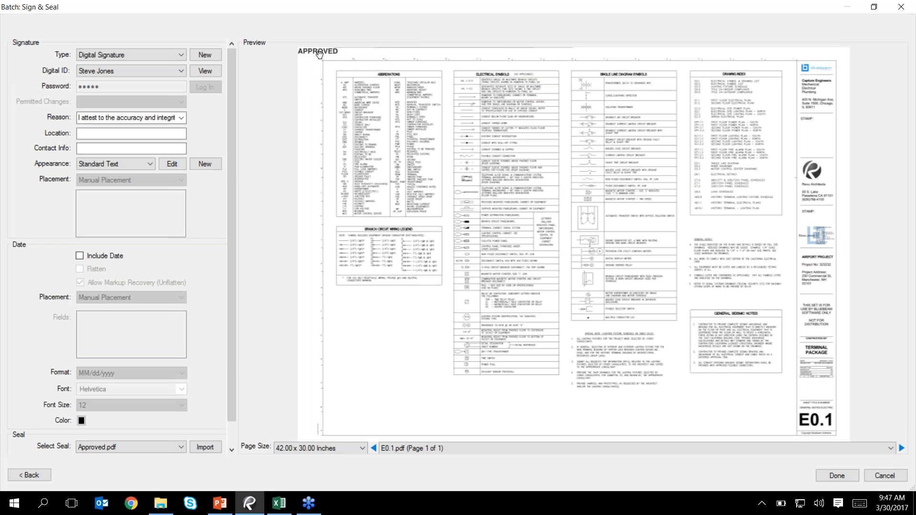
- Enlarge the APPROVED seal and place it directly beside the sheet number E0.1 at the foot of the drawing
{"action": "left_click_drag", "start_coordinate": [355, 60], "coordinate": [293, 123]}
{"action": "scroll", "coordinate": [330, 107], "scroll_direction": "up", "scroll_amount": 4}
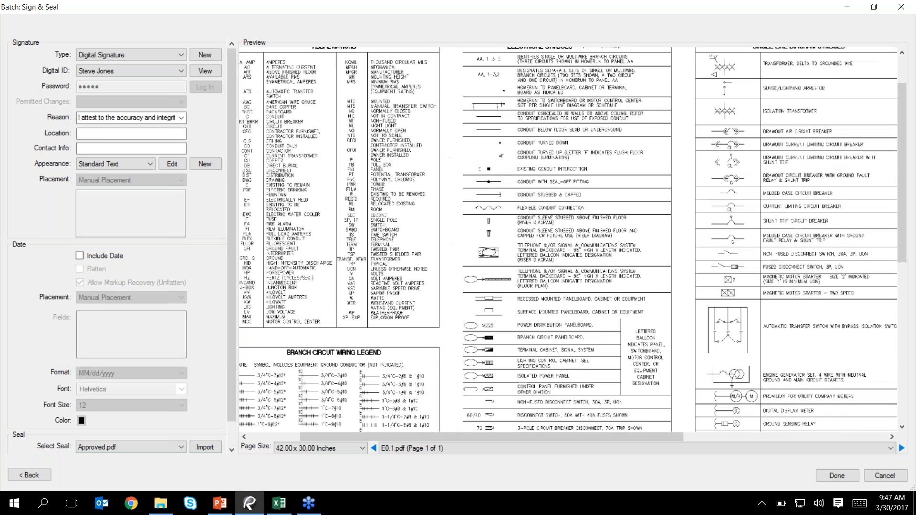
{"action": "left_click_drag", "start_coordinate": [300, 69], "coordinate": [488, 234]}
{"action": "left_click_drag", "start_coordinate": [304, 67], "coordinate": [793, 243]}
{"action": "scroll", "coordinate": [840, 380], "scroll_direction": "down", "scroll_amount": 2}
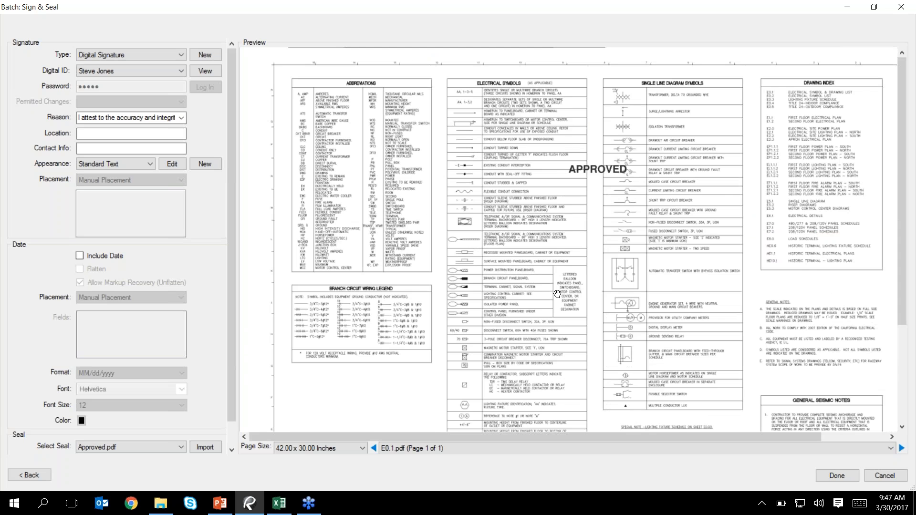
{"action": "scroll", "coordinate": [557, 294], "scroll_direction": "down", "scroll_amount": 3}
{"action": "scroll", "coordinate": [632, 244], "scroll_direction": "up", "scroll_amount": 3}
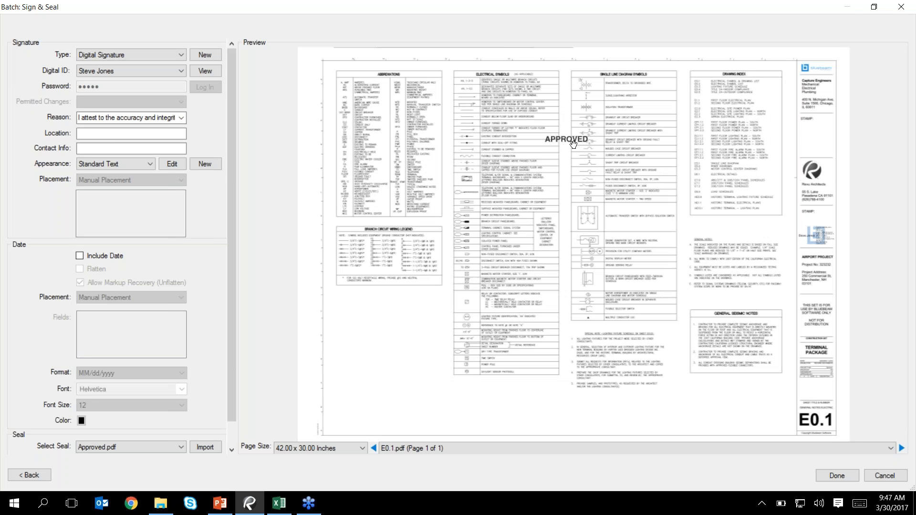
{"action": "left_click_drag", "start_coordinate": [590, 136], "coordinate": [609, 142]}
{"action": "scroll", "coordinate": [583, 137], "scroll_direction": "up", "scroll_amount": 3}
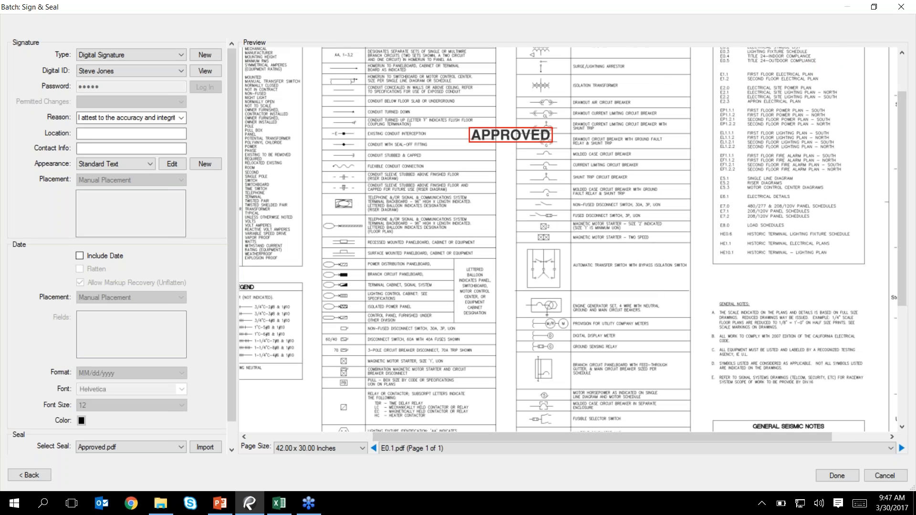
{"action": "left_click_drag", "start_coordinate": [542, 139], "coordinate": [787, 183]}
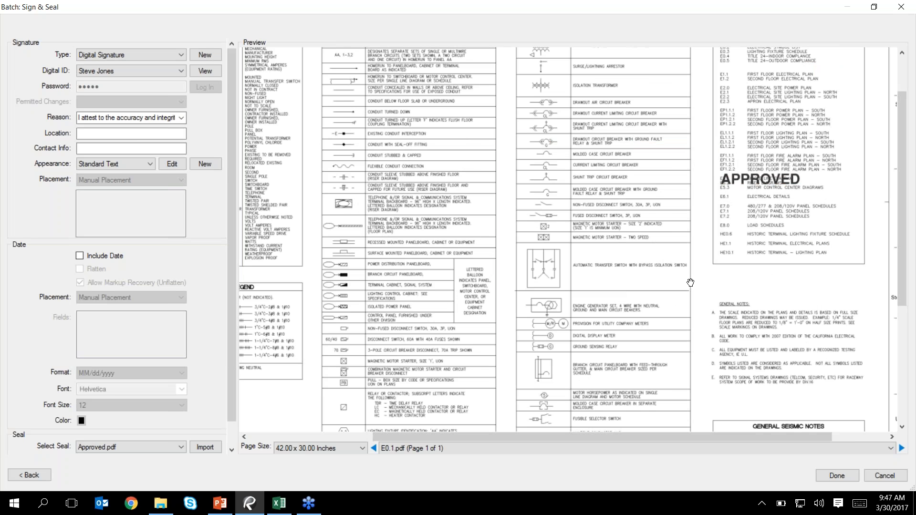
{"action": "scroll", "coordinate": [688, 283], "scroll_direction": "down", "scroll_amount": 3}
{"action": "mouse_move", "coordinate": [742, 163]}
{"action": "left_mouse_down"}
{"action": "mouse_move", "coordinate": [761, 168]}
{"action": "mouse_move", "coordinate": [816, 152]}
{"action": "mouse_move", "coordinate": [805, 152]}
{"action": "mouse_move", "coordinate": [782, 437]}
{"action": "mouse_move", "coordinate": [764, 426]}
{"action": "left_mouse_up"}
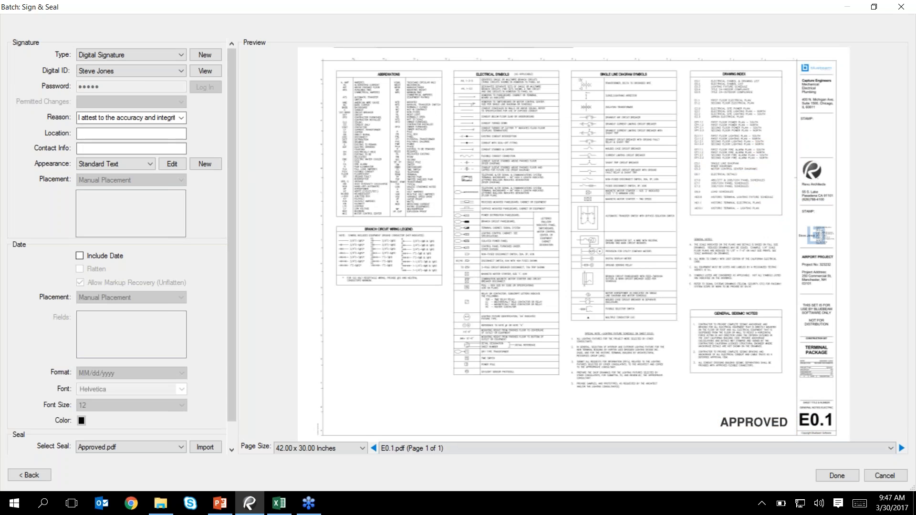
{"action": "left_click", "coordinate": [816, 239]}
{"action": "left_click", "coordinate": [765, 414]}
- For the 8.50 x 11.00 inch page size, shrink the APPROVED seal and signature and place both just above the transmittal's signature line
{"action": "left_click", "coordinate": [360, 448]}
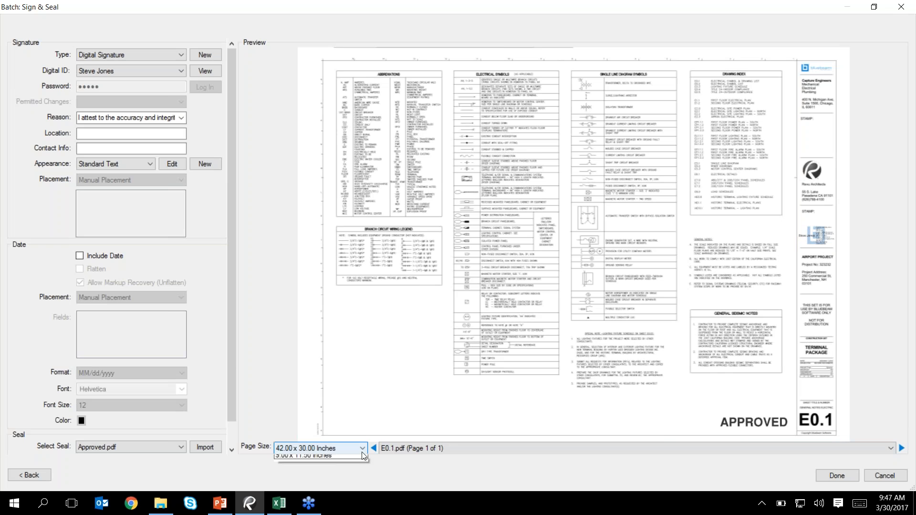
{"action": "left_click", "coordinate": [348, 463]}
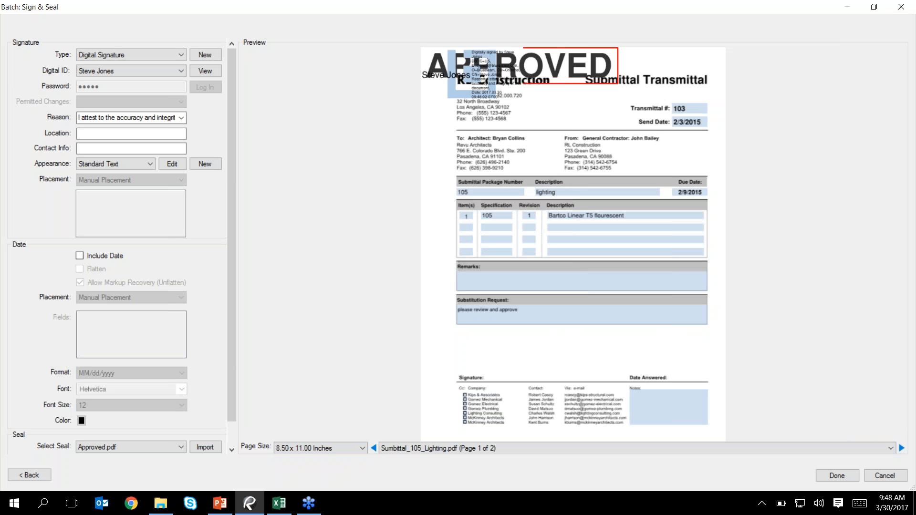
{"action": "mouse_move", "coordinate": [568, 67]}
{"action": "left_mouse_down"}
{"action": "mouse_move", "coordinate": [600, 374]}
{"action": "mouse_move", "coordinate": [628, 351]}
{"action": "left_mouse_up"}
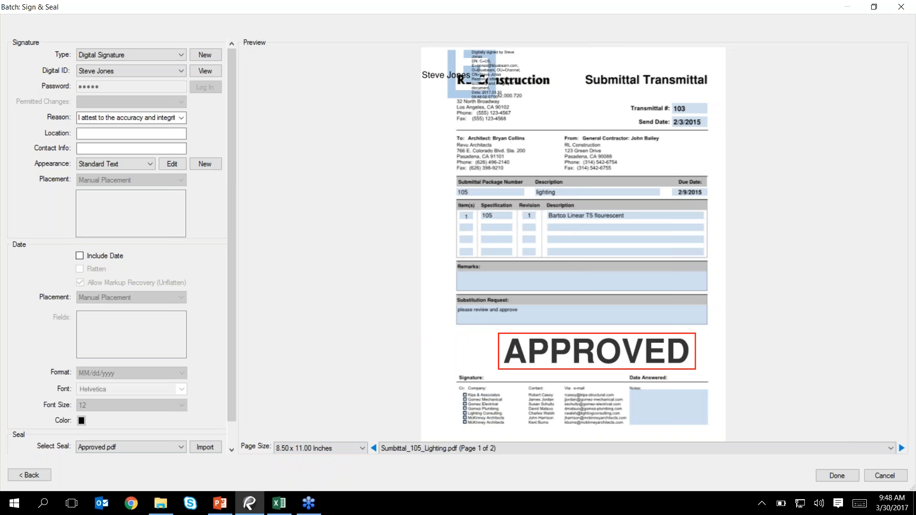
{"action": "mouse_move", "coordinate": [696, 370]}
{"action": "left_mouse_down"}
{"action": "mouse_move", "coordinate": [627, 373]}
{"action": "mouse_move", "coordinate": [628, 382]}
{"action": "mouse_move", "coordinate": [620, 355]}
{"action": "mouse_move", "coordinate": [696, 353]}
{"action": "left_mouse_up"}
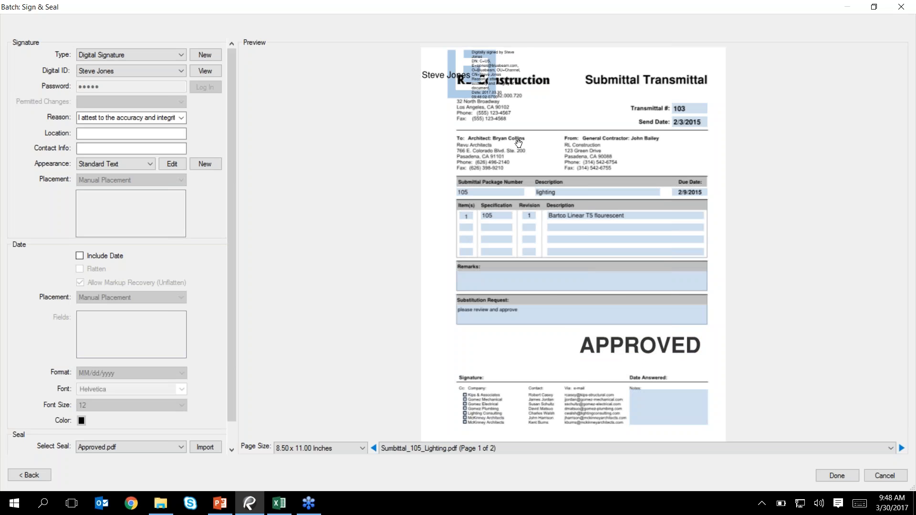
{"action": "mouse_move", "coordinate": [479, 71]}
{"action": "left_mouse_down"}
{"action": "mouse_move", "coordinate": [555, 328]}
{"action": "mouse_move", "coordinate": [524, 354]}
{"action": "mouse_move", "coordinate": [522, 363]}
{"action": "mouse_move", "coordinate": [534, 367]}
{"action": "left_mouse_up"}
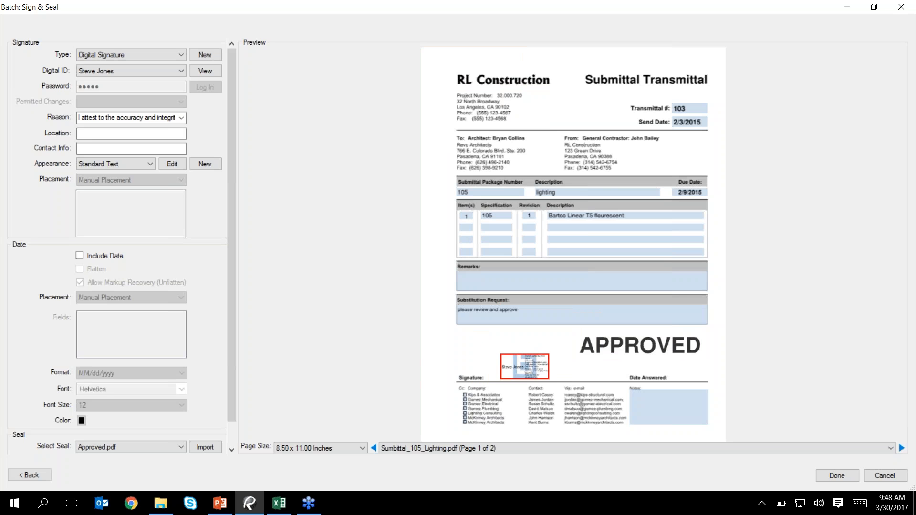
{"action": "left_click_drag", "start_coordinate": [658, 352], "coordinate": [660, 364]}
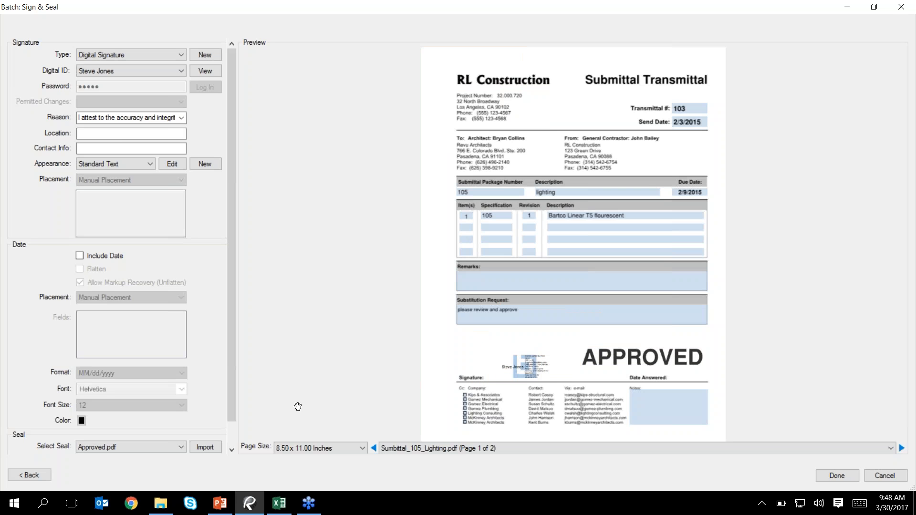
- For 9.00 x 11.50 inch pages, place the seal in the upper right corner and the signature in the lower right, and run the batch
{"action": "left_click", "coordinate": [353, 448]}
{"action": "left_click", "coordinate": [334, 477]}
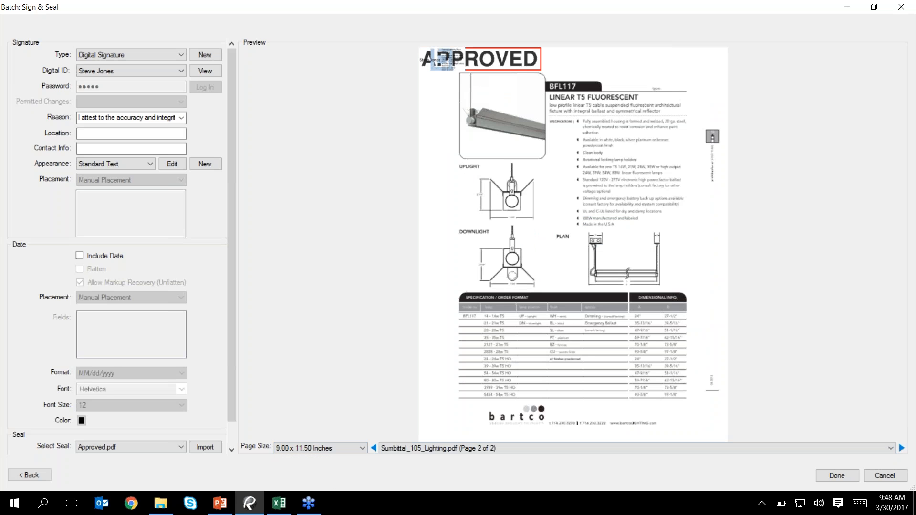
{"action": "left_click_drag", "start_coordinate": [442, 55], "coordinate": [620, 60]}
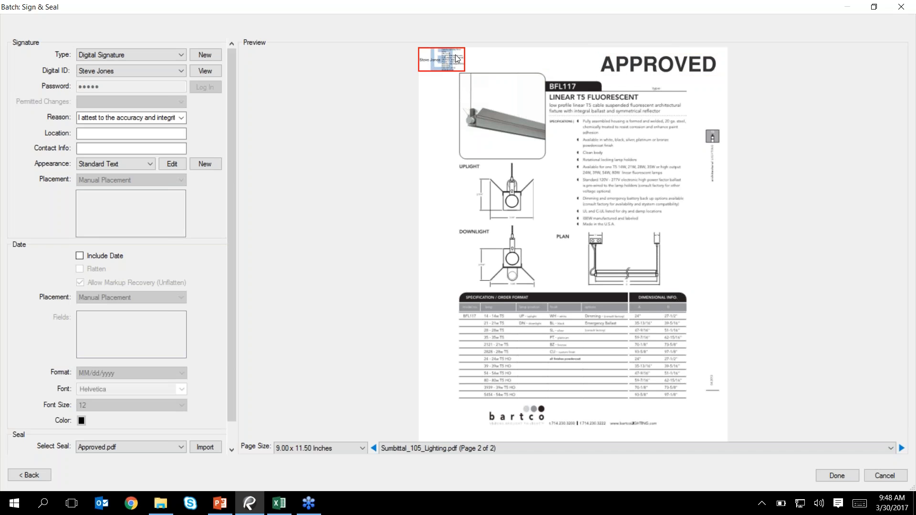
{"action": "left_click_drag", "start_coordinate": [454, 61], "coordinate": [704, 422]}
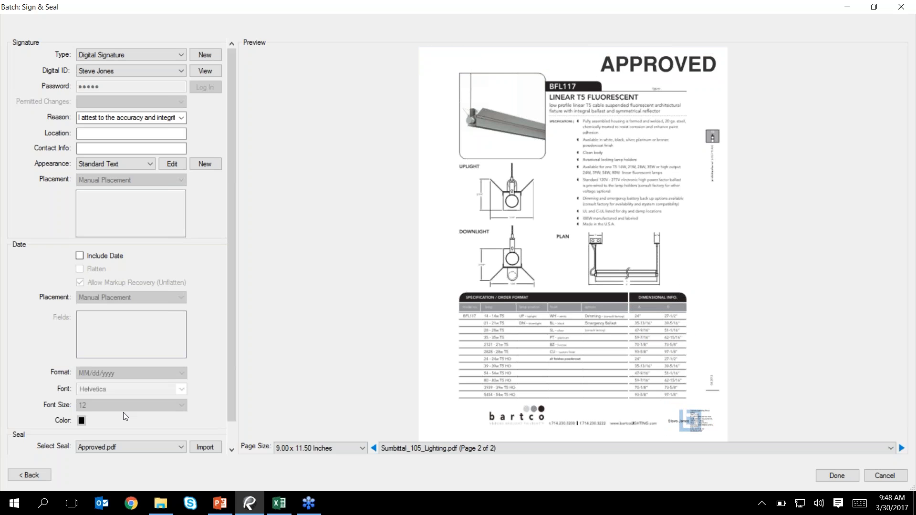
{"action": "left_click", "coordinate": [836, 476]}
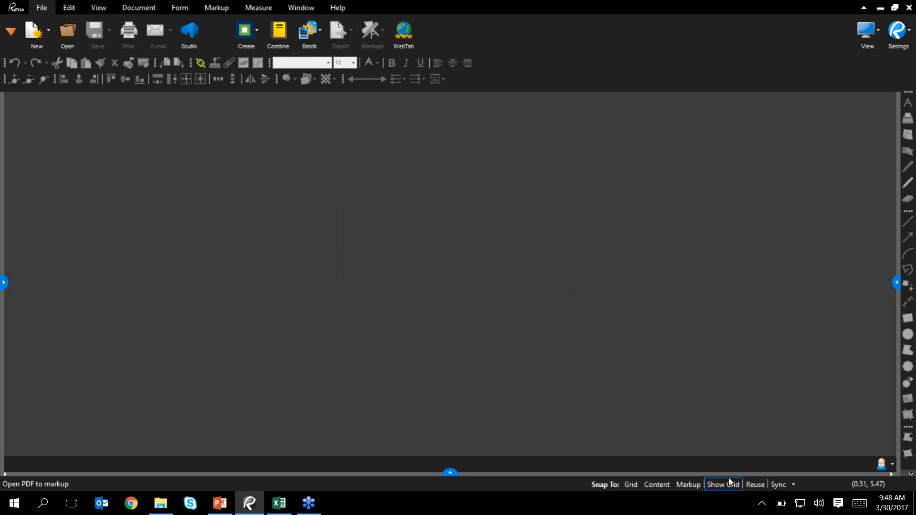
- Open E0.1 from the Signature Files folder under Batch Sign and Seal and show the status of its signatures
{"action": "left_click", "coordinate": [160, 504]}
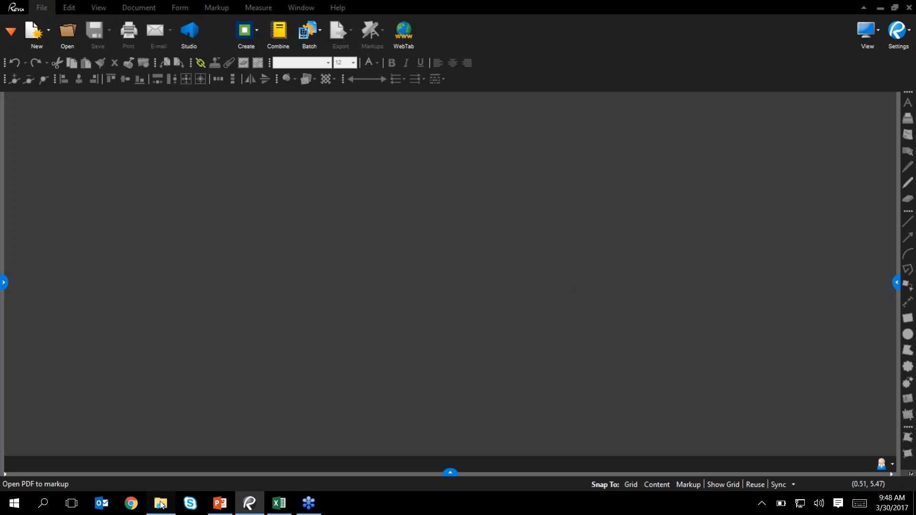
{"action": "left_click", "coordinate": [429, 132]}
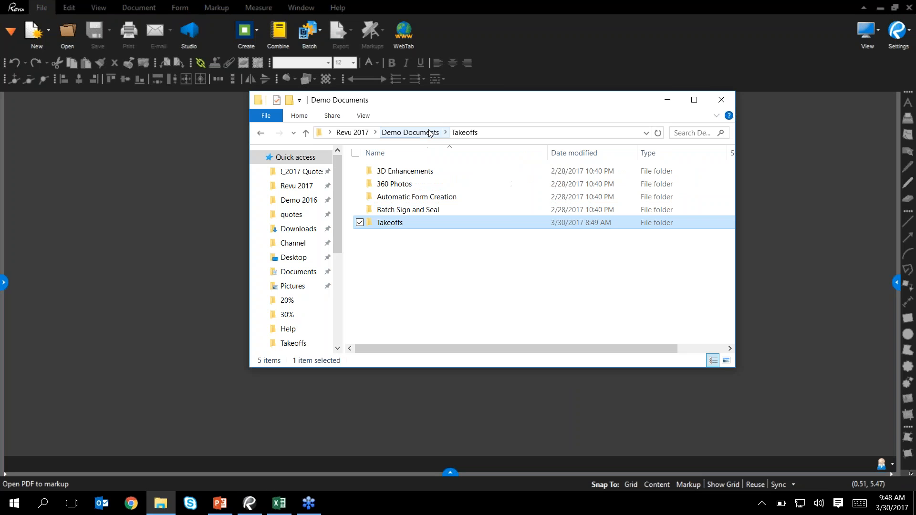
{"action": "double_click", "coordinate": [396, 210]}
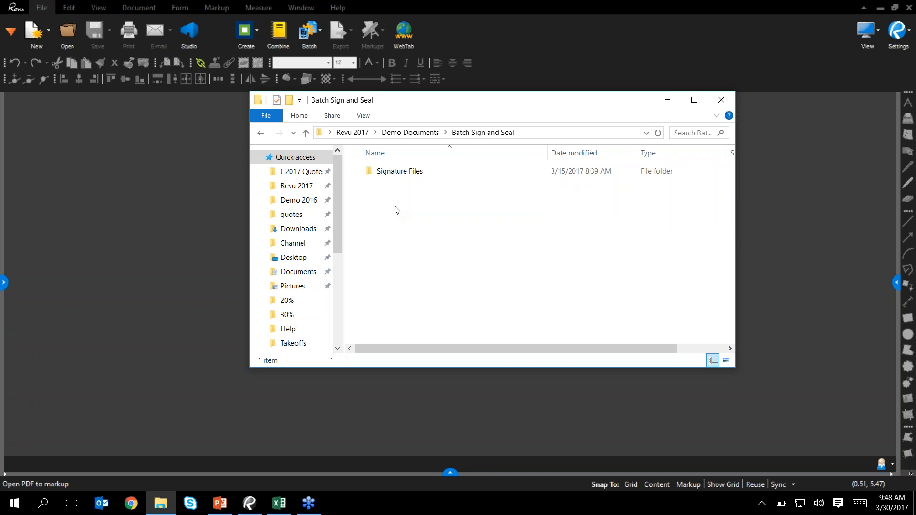
{"action": "double_click", "coordinate": [408, 173]}
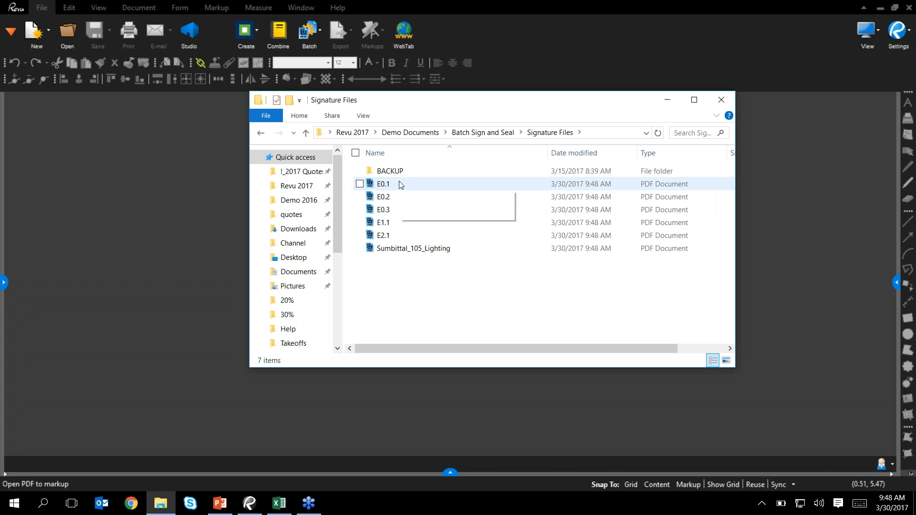
{"action": "double_click", "coordinate": [400, 184]}
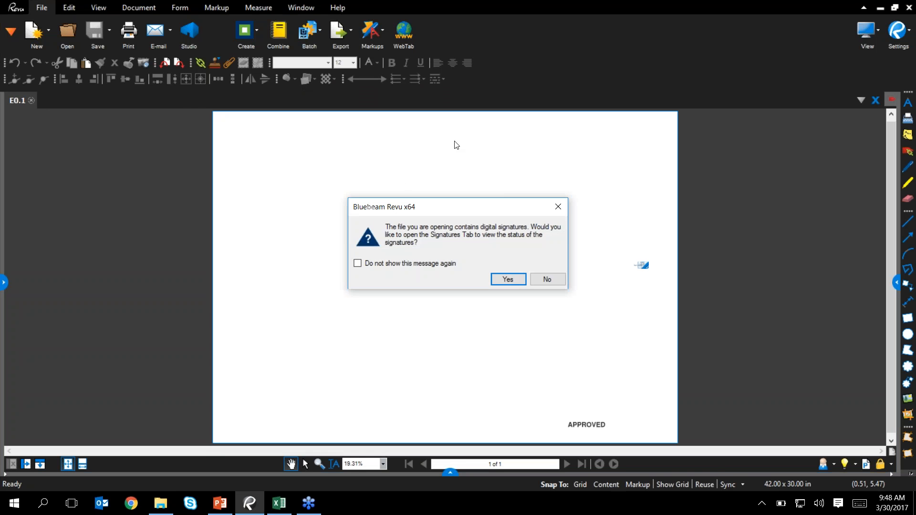
{"action": "left_click", "coordinate": [509, 279]}
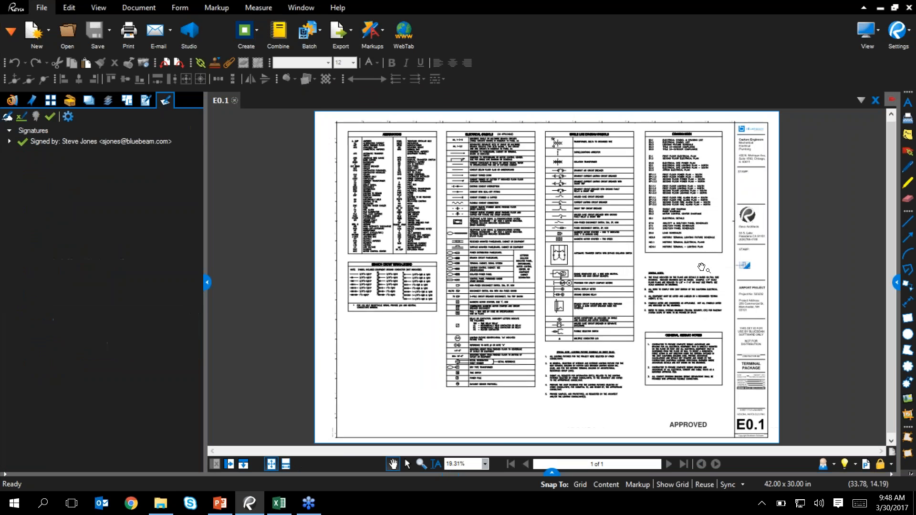
- Examine the signature in the STAMP area and the APPROVED seal beside the sheet number on E0.1
{"action": "scroll", "coordinate": [759, 271], "scroll_direction": "up", "scroll_amount": 2}
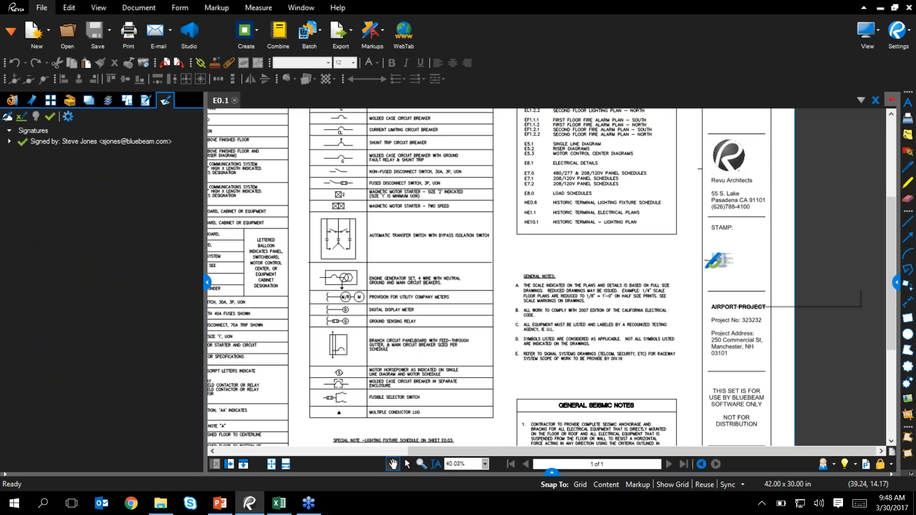
{"action": "mouse_move", "coordinate": [765, 288]}
{"action": "scroll", "coordinate": [689, 307], "scroll_direction": "up", "scroll_amount": 5}
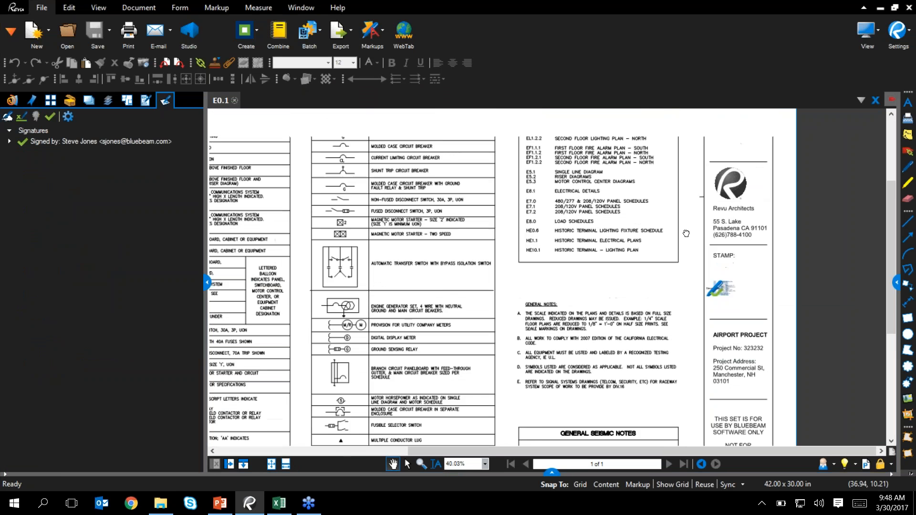
{"action": "mouse_move", "coordinate": [619, 416]}
{"action": "left_mouse_down"}
{"action": "mouse_move", "coordinate": [606, 197]}
{"action": "mouse_move", "coordinate": [589, 143]}
{"action": "left_mouse_up"}
{"action": "scroll", "coordinate": [589, 148], "scroll_direction": "down", "scroll_amount": 2}
{"action": "left_click_drag", "start_coordinate": [588, 382], "coordinate": [574, 296]}
{"action": "scroll", "coordinate": [574, 296], "scroll_direction": "up", "scroll_amount": 3}
{"action": "scroll", "coordinate": [574, 296], "scroll_direction": "up", "scroll_amount": 1}
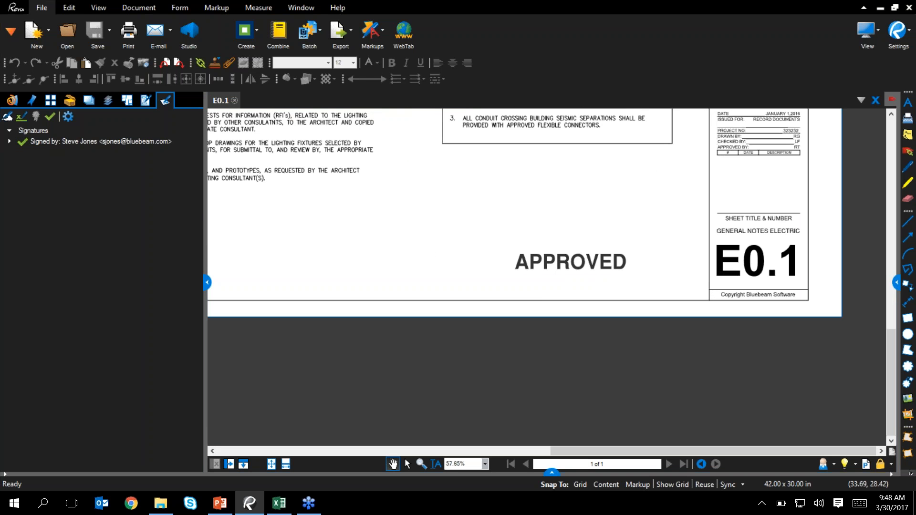
{"action": "left_click", "coordinate": [568, 265]}
- Open Sumbittal_105_Lighting from the Signature Files folder and inspect the signature and APPROVED seal above its signature line
{"action": "left_click", "coordinate": [161, 503]}
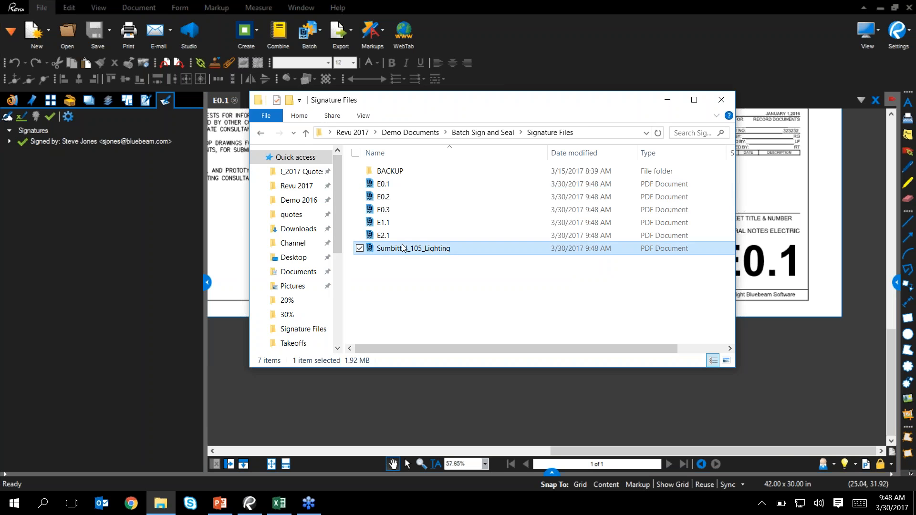
{"action": "scroll", "coordinate": [559, 212], "scroll_direction": "down", "scroll_amount": 5}
{"action": "scroll", "coordinate": [556, 229], "scroll_direction": "down", "scroll_amount": 1}
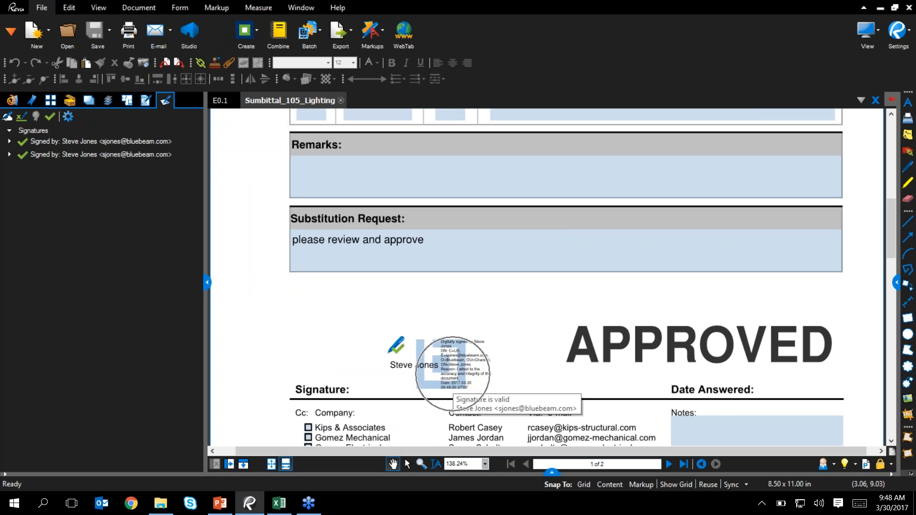
{"action": "left_click", "coordinate": [453, 375]}
{"action": "left_click", "coordinate": [681, 350]}
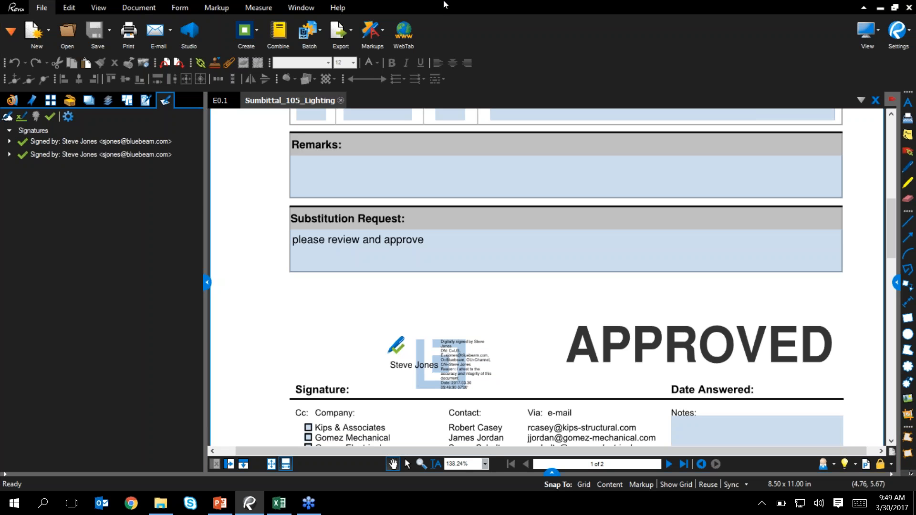
- Open A1.1.0 - 1ST FLOOR REFERENCE PLAN.pdf from the 360 Photo category and hide the side panel to enlarge the drawing area
{"action": "left_click", "coordinate": [70, 101]}
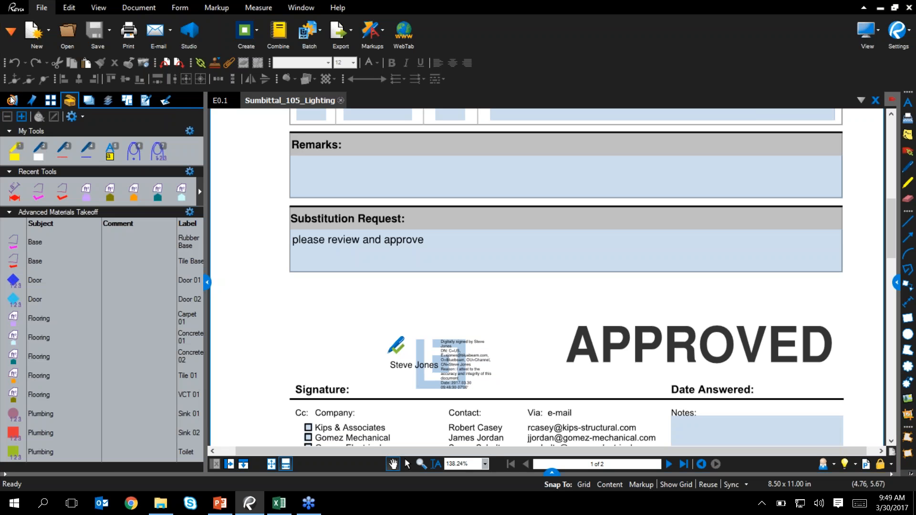
{"action": "left_click", "coordinate": [12, 99]}
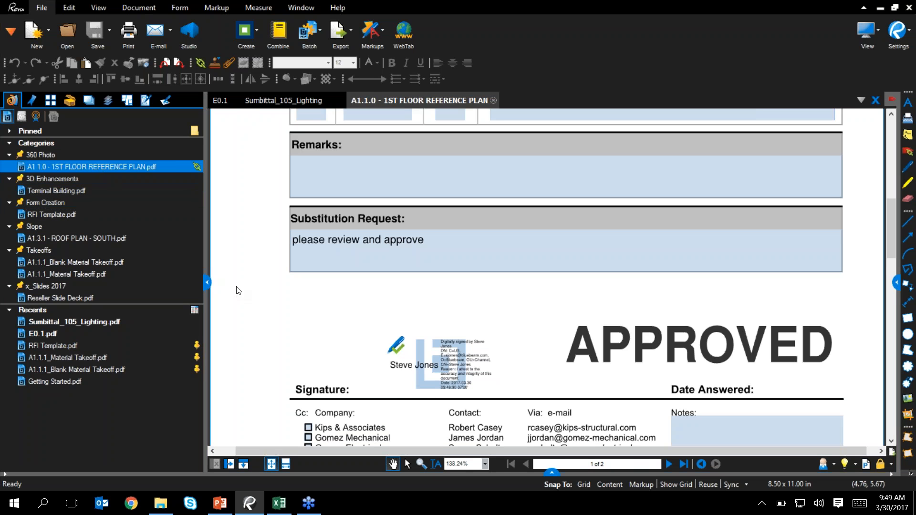
{"action": "left_click", "coordinate": [102, 167]}
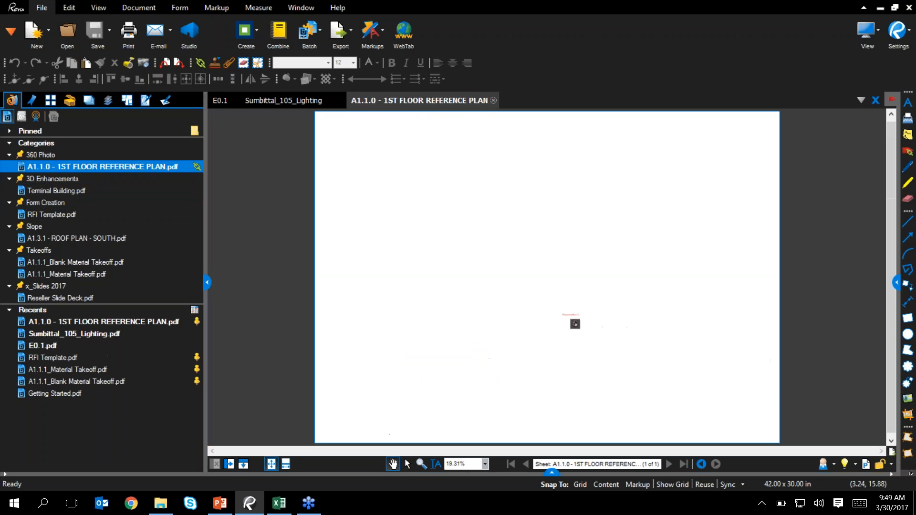
{"action": "left_click", "coordinate": [206, 283]}
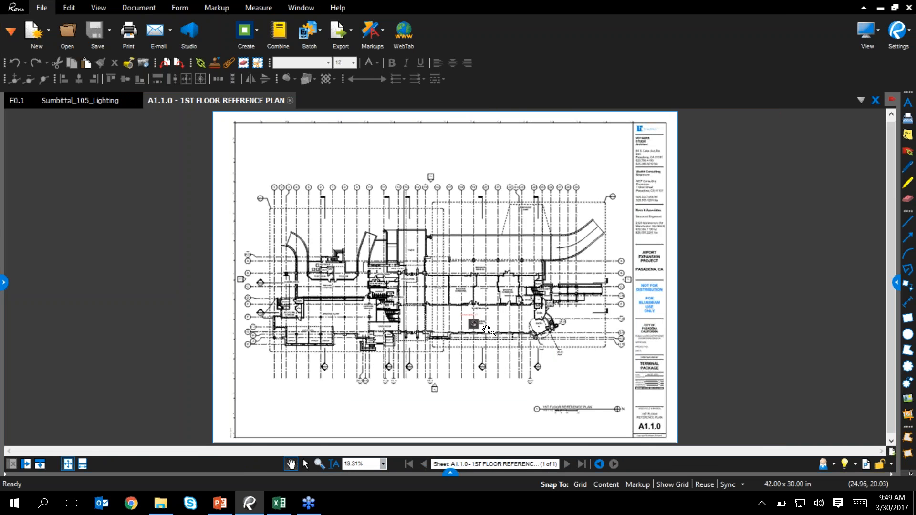
- Open the 360 photo attached to the Progress update 2-7 marker above the TICKETING LOBBY label on the floor plan
{"action": "scroll", "coordinate": [455, 326], "scroll_direction": "up", "scroll_amount": 5}
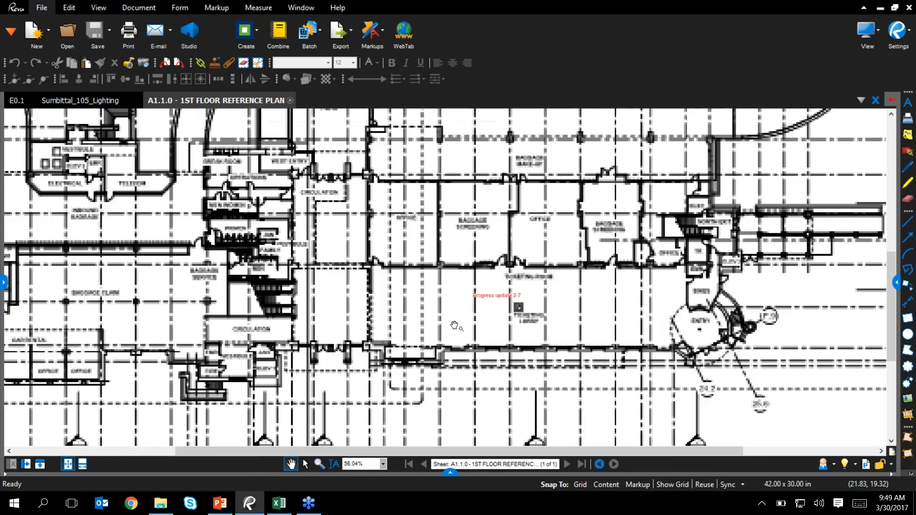
{"action": "scroll", "coordinate": [525, 292], "scroll_direction": "up", "scroll_amount": 6}
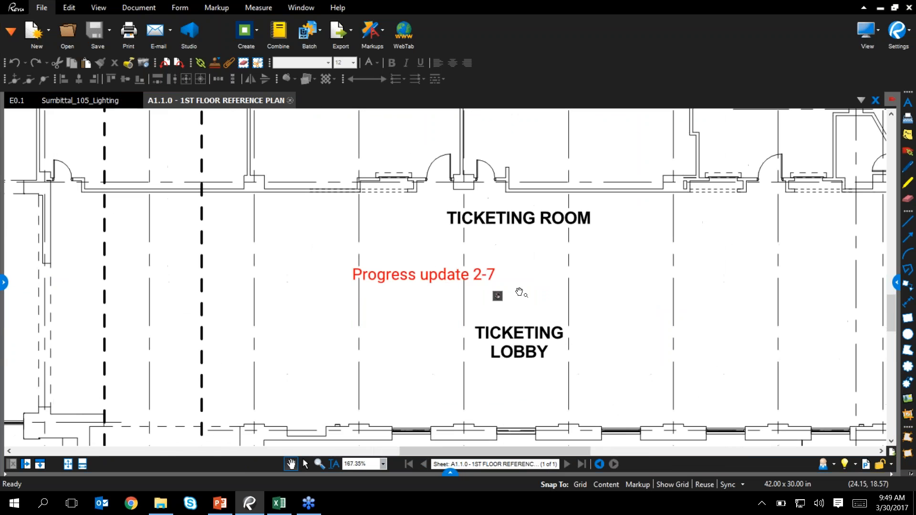
{"action": "left_click", "coordinate": [496, 297]}
{"action": "double_click", "coordinate": [498, 297]}
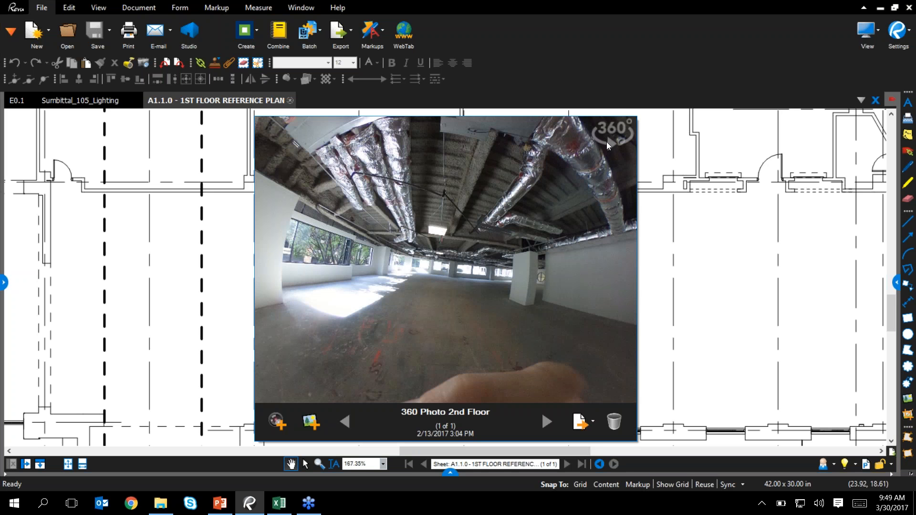
- Look around the 360 Photo 2nd Floor image in several directions, covering its ceiling ducts, windows, door and floor
{"action": "key", "text": "ctrl"}
{"action": "key", "text": "ctrl"}
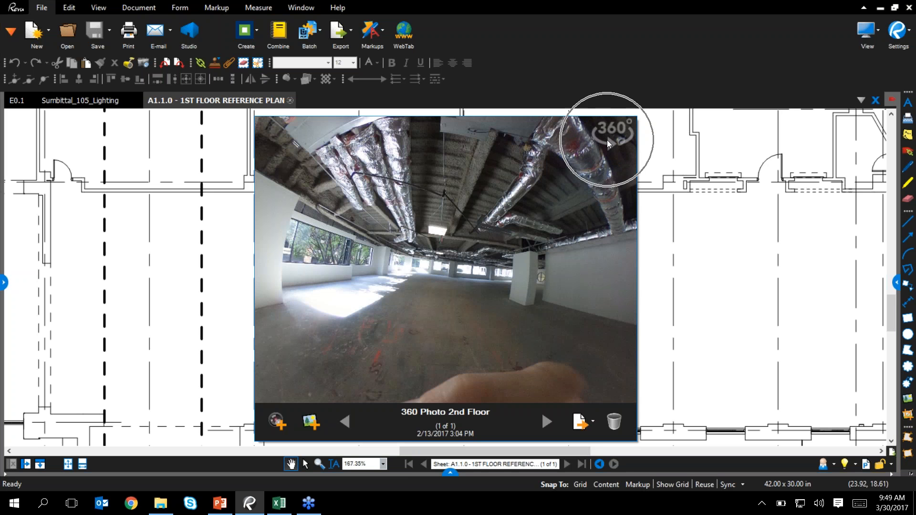
{"action": "left_click_drag", "start_coordinate": [512, 205], "coordinate": [496, 240]}
{"action": "left_click_drag", "start_coordinate": [491, 266], "coordinate": [361, 224]}
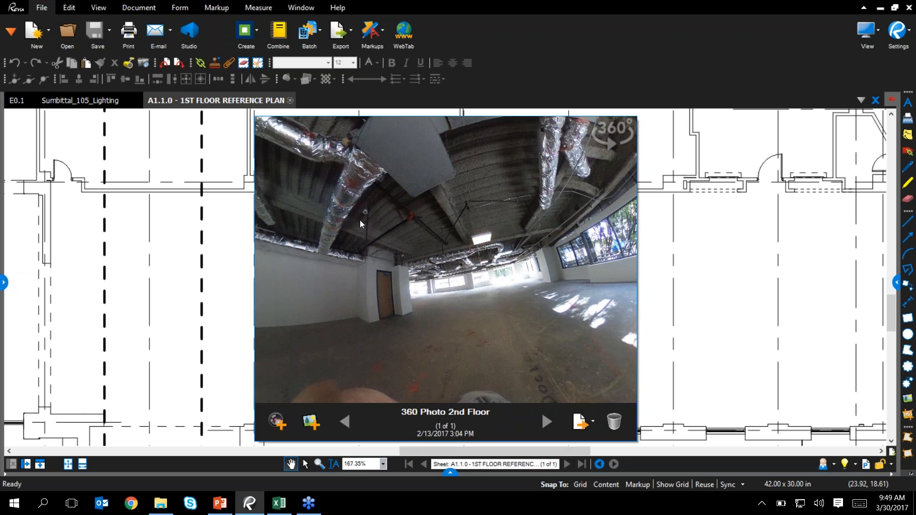
{"action": "left_click_drag", "start_coordinate": [557, 238], "coordinate": [280, 248]}
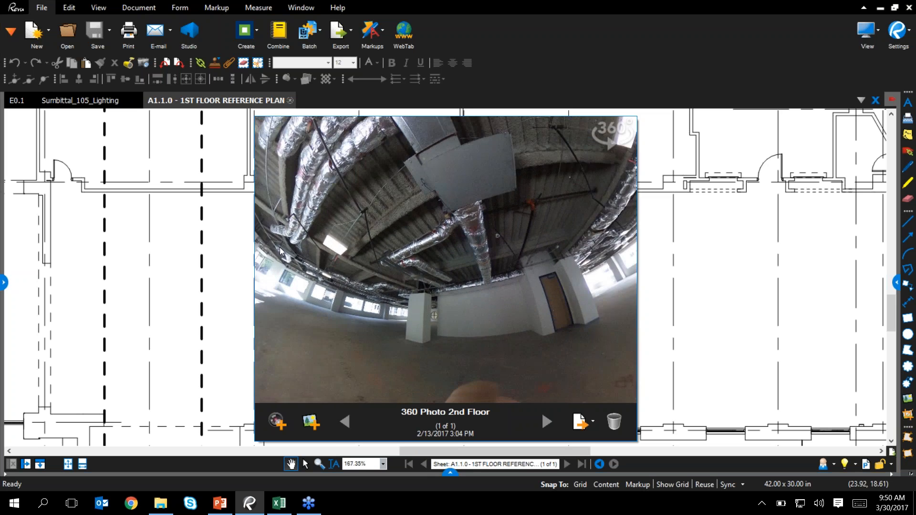
{"action": "left_click_drag", "start_coordinate": [489, 295], "coordinate": [373, 294]}
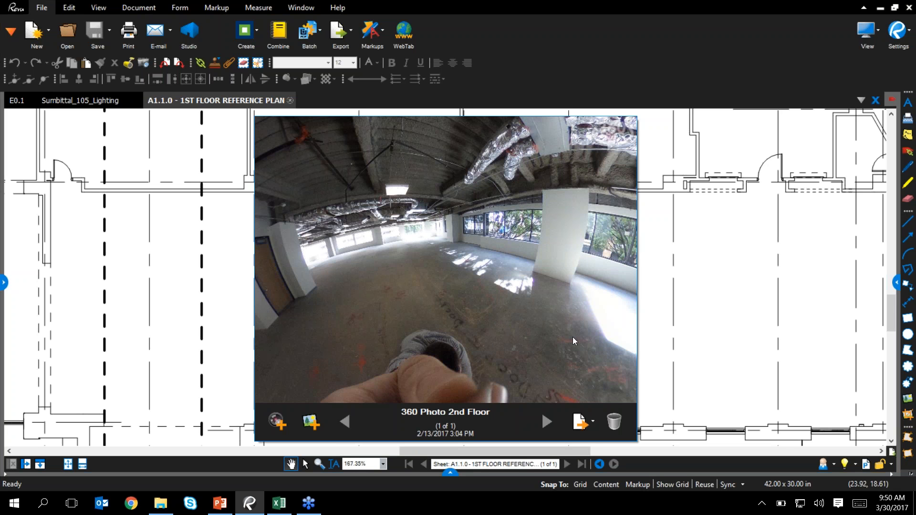
- Open Terminal Building.pdf from the 3D Enhancements category, enlarge the drawing area and view the 3D building from above its roof
{"action": "left_click", "coordinate": [4, 283]}
{"action": "left_click", "coordinate": [113, 191]}
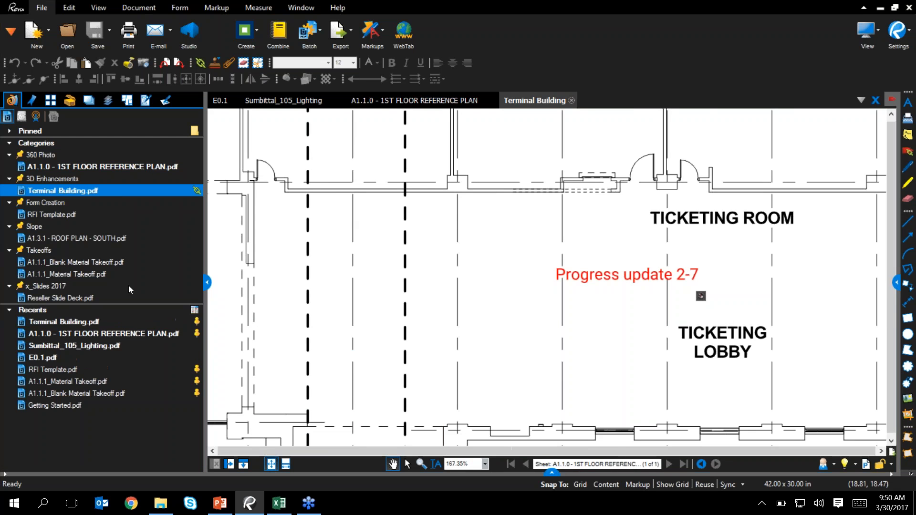
{"action": "left_click", "coordinate": [208, 282]}
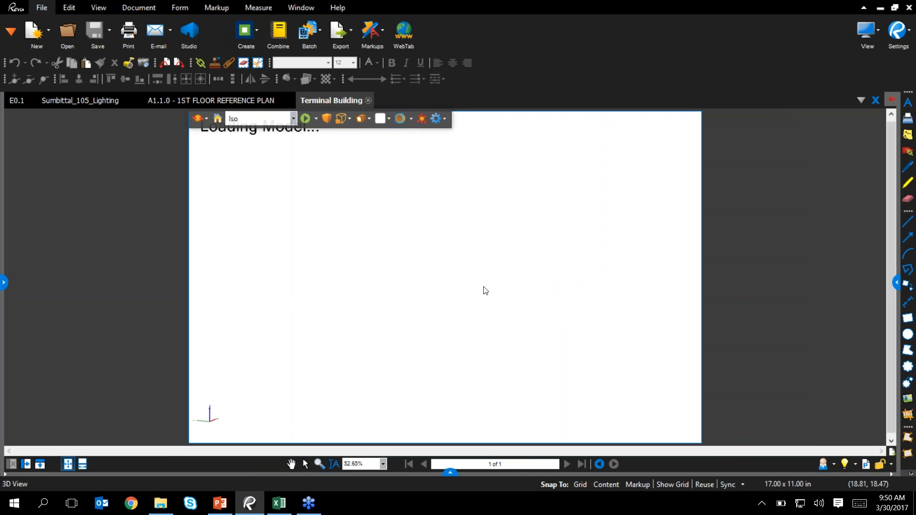
{"action": "scroll", "coordinate": [494, 309], "scroll_direction": "up", "scroll_amount": 10}
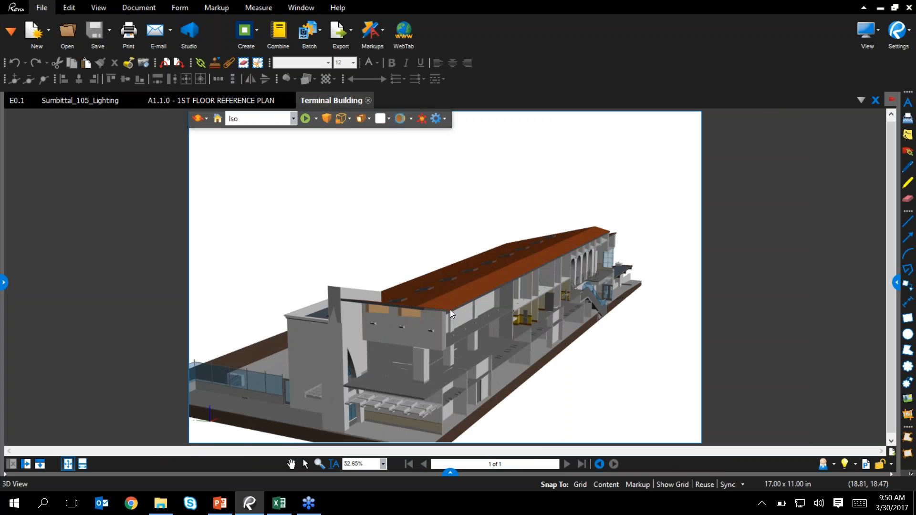
{"action": "left_click_drag", "start_coordinate": [491, 372], "coordinate": [548, 373]}
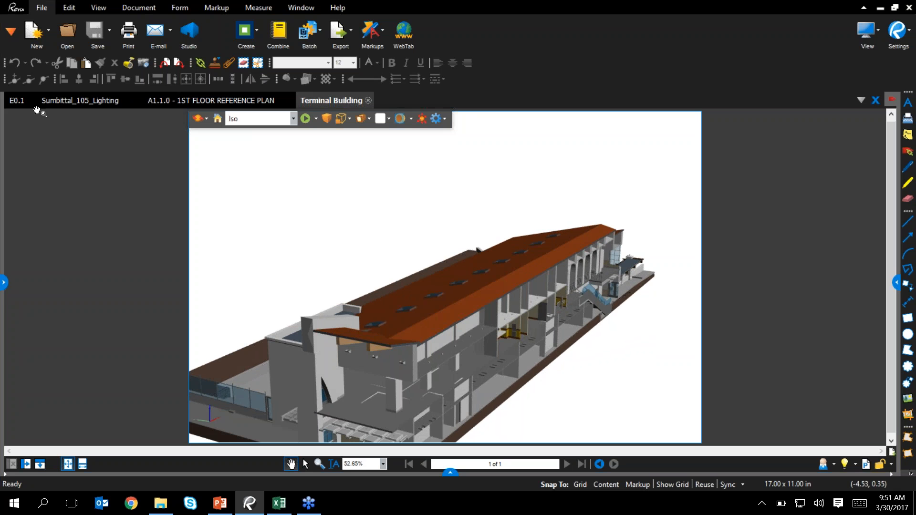
- Show the 3D Model Tree and dock it alongside the Markups list below the model so its property columns have room
{"action": "left_click", "coordinate": [9, 41]}
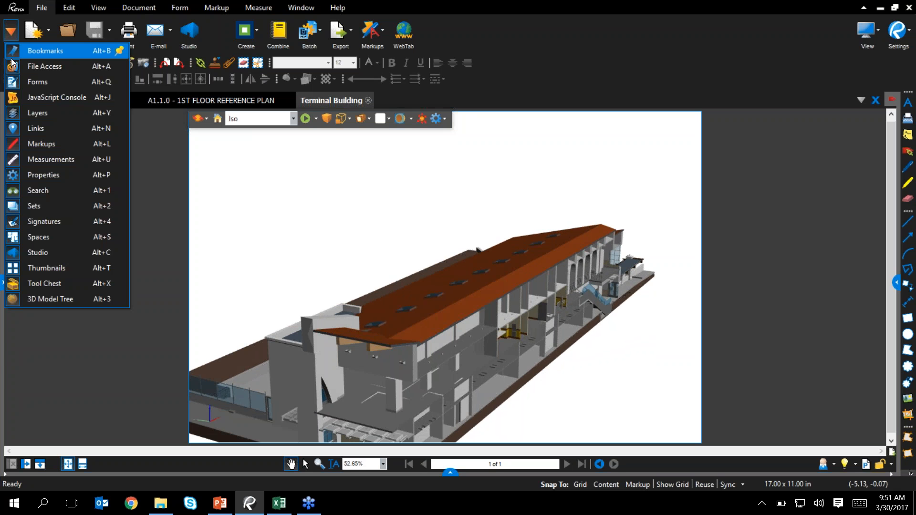
{"action": "left_click", "coordinate": [39, 294]}
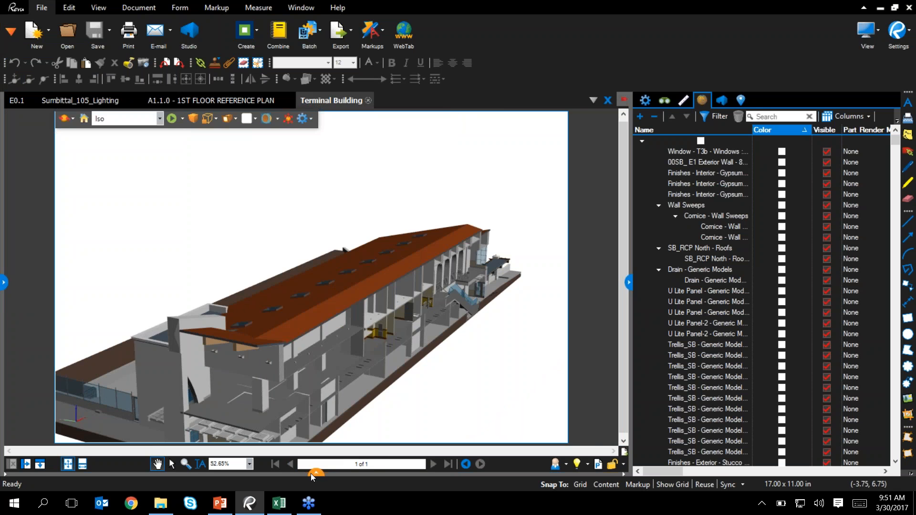
{"action": "left_click_drag", "start_coordinate": [316, 472], "coordinate": [324, 301]}
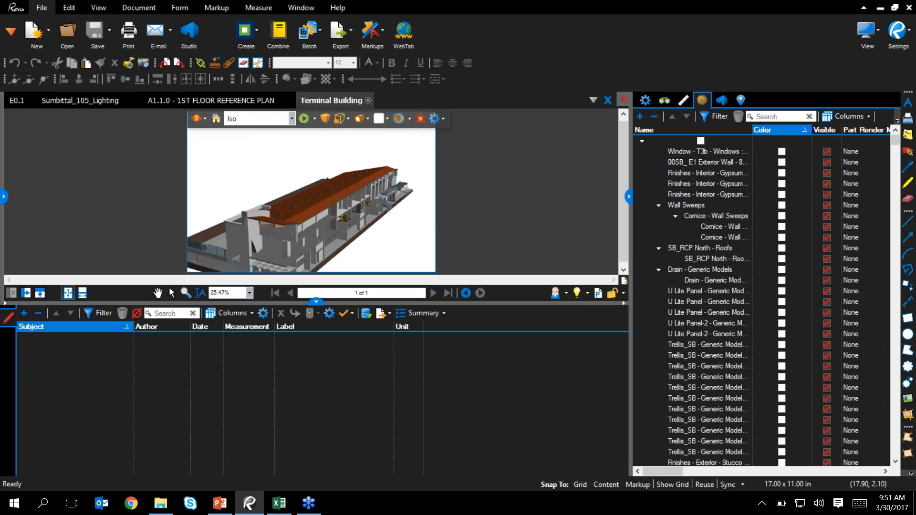
{"action": "left_click_drag", "start_coordinate": [699, 99], "coordinate": [14, 352]}
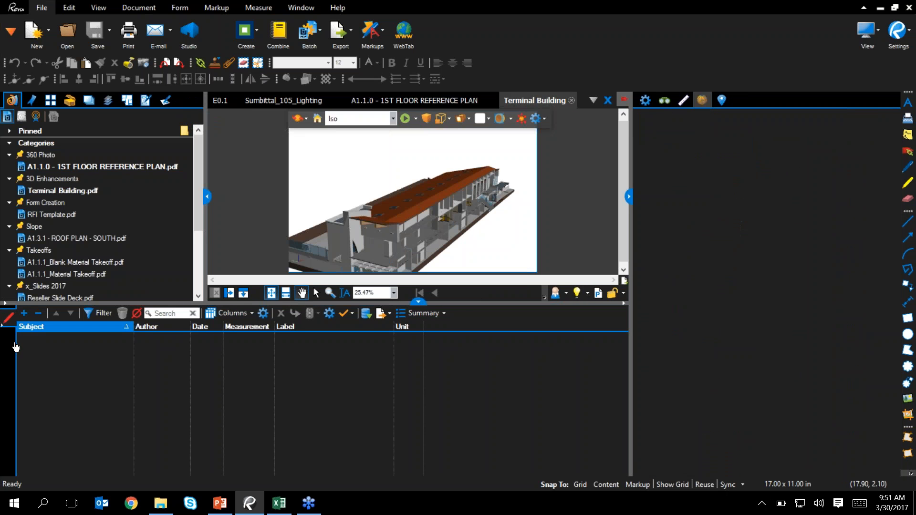
{"action": "left_click", "coordinate": [629, 196]}
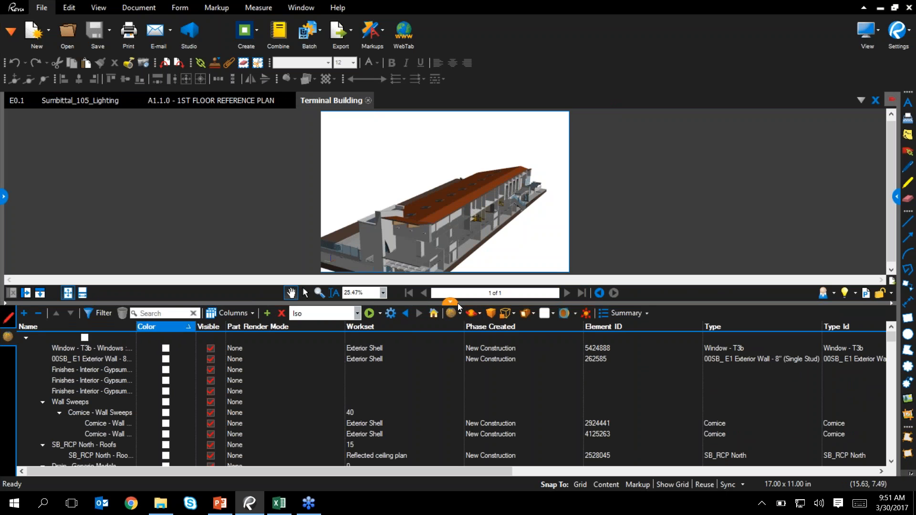
{"action": "left_click_drag", "start_coordinate": [457, 302], "coordinate": [458, 308]}
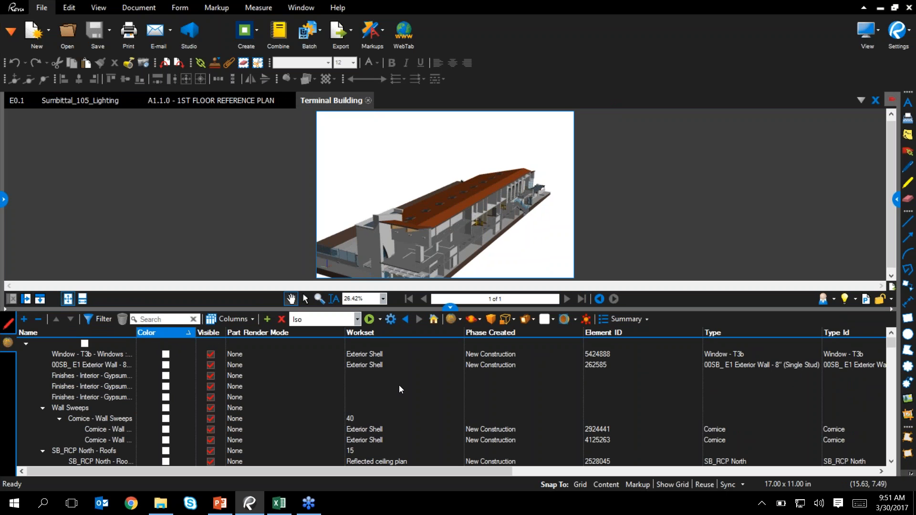
- Locate Window - T3b and the 00SB_ E1 Exterior Wall in the model and set the wall's Workset to Interior Shell
{"action": "left_click", "coordinate": [361, 367]}
{"action": "left_click", "coordinate": [376, 355]}
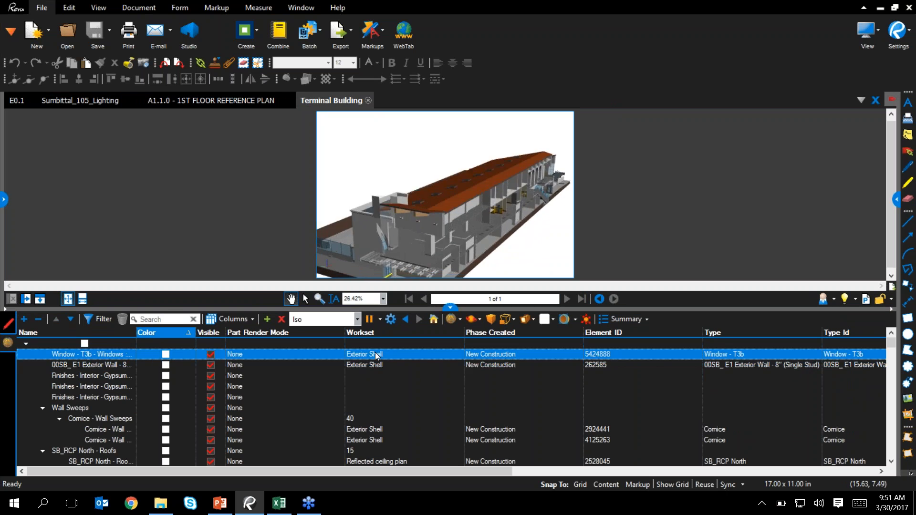
{"action": "left_click", "coordinate": [374, 365]}
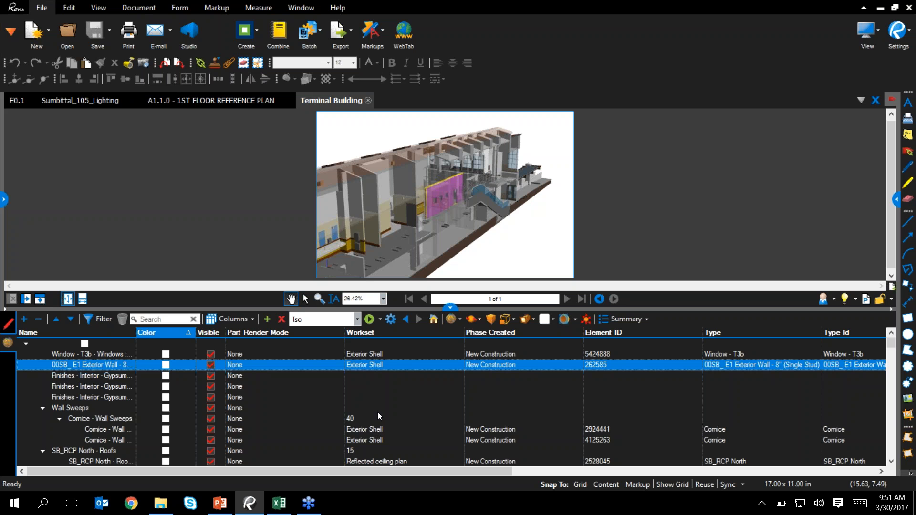
{"action": "left_click", "coordinate": [350, 365]}
{"action": "double_click", "coordinate": [352, 367]}
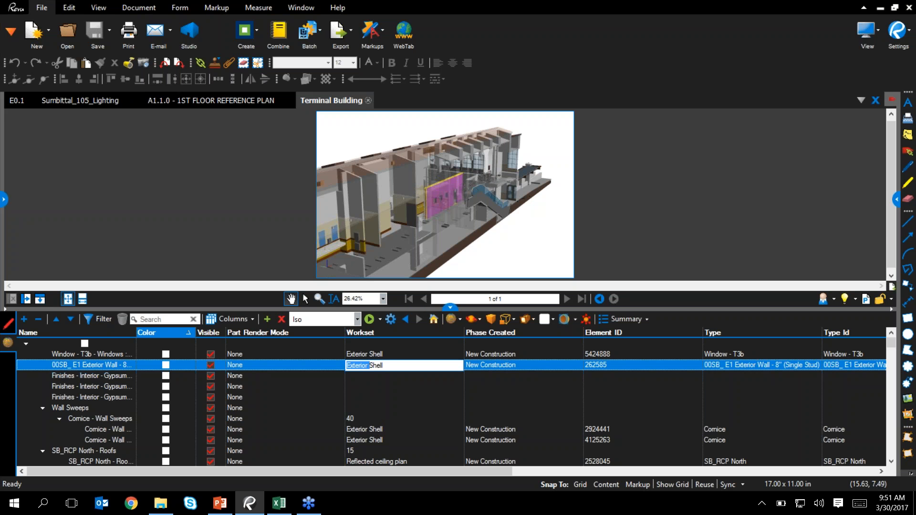
{"action": "type", "text": "Interior"}
{"action": "key", "text": "Return"}
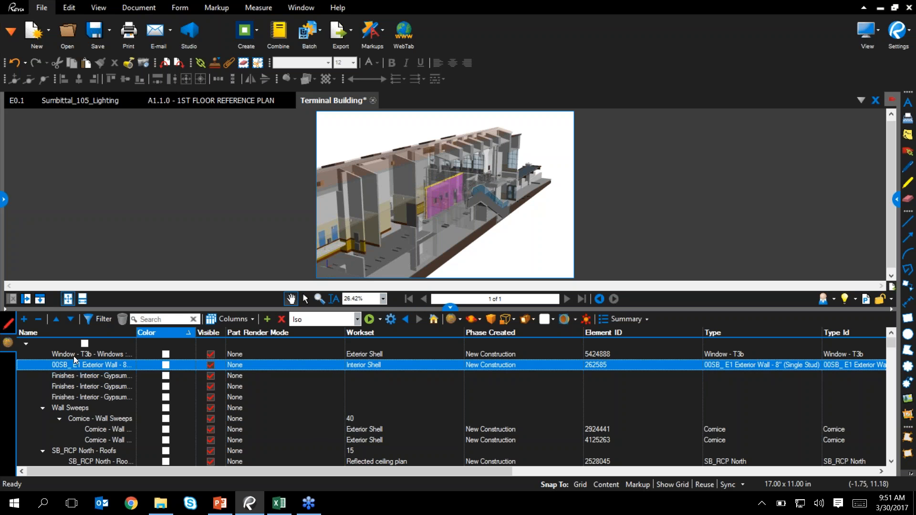
- Search the 3D model tree for "windows", inspect the matching parts in an enlarged 3D view and clear the search
{"action": "left_click", "coordinate": [172, 328]}
{"action": "left_click", "coordinate": [175, 321]}
{"action": "type", "text": "windows"}
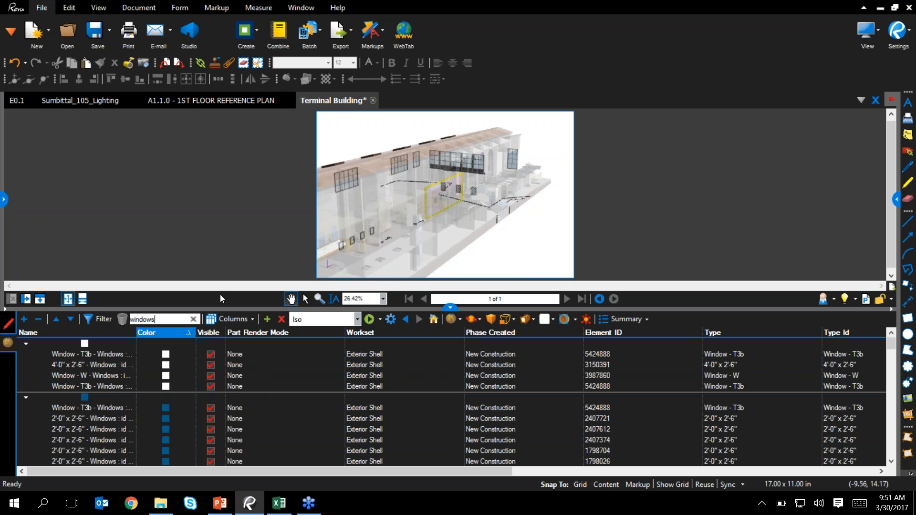
{"action": "left_click_drag", "start_coordinate": [405, 217], "coordinate": [466, 224]}
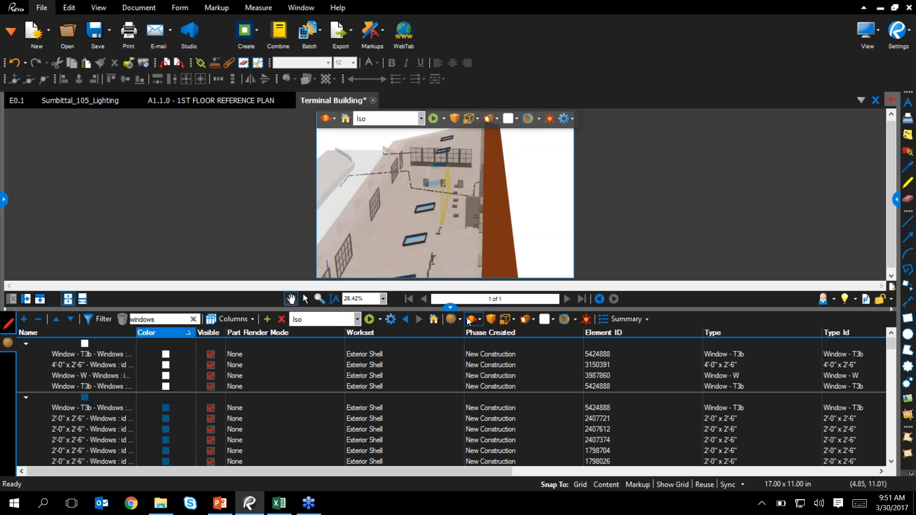
{"action": "left_click_drag", "start_coordinate": [486, 308], "coordinate": [486, 405]}
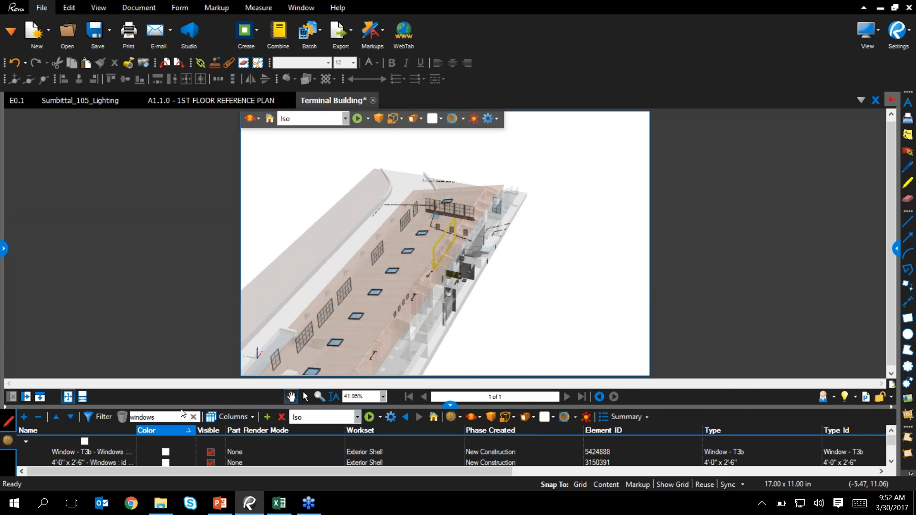
{"action": "left_click", "coordinate": [194, 418]}
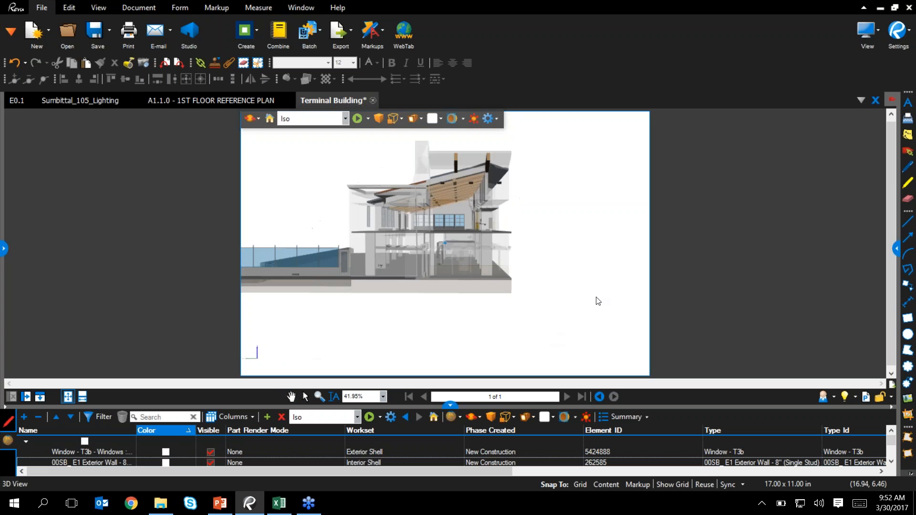
- Select the large Concrete - 6" floor slab beside the building in the 3D view and set its color to bright green
{"action": "left_click_drag", "start_coordinate": [553, 315], "coordinate": [467, 288]}
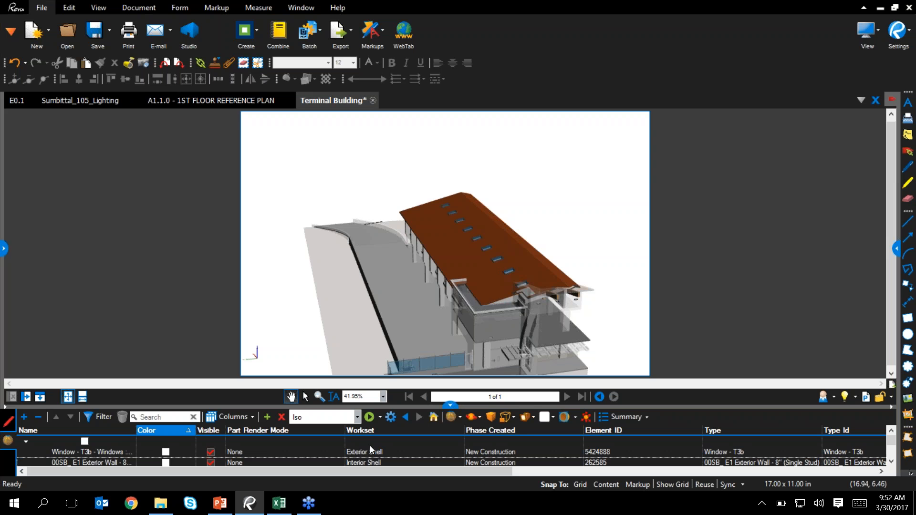
{"action": "left_click", "coordinate": [402, 302]}
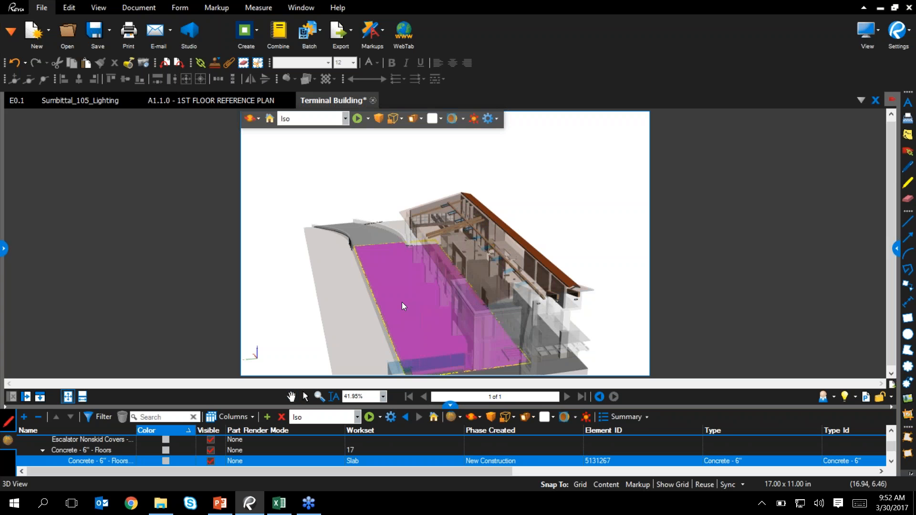
{"action": "left_click_drag", "start_coordinate": [450, 405], "coordinate": [449, 372]}
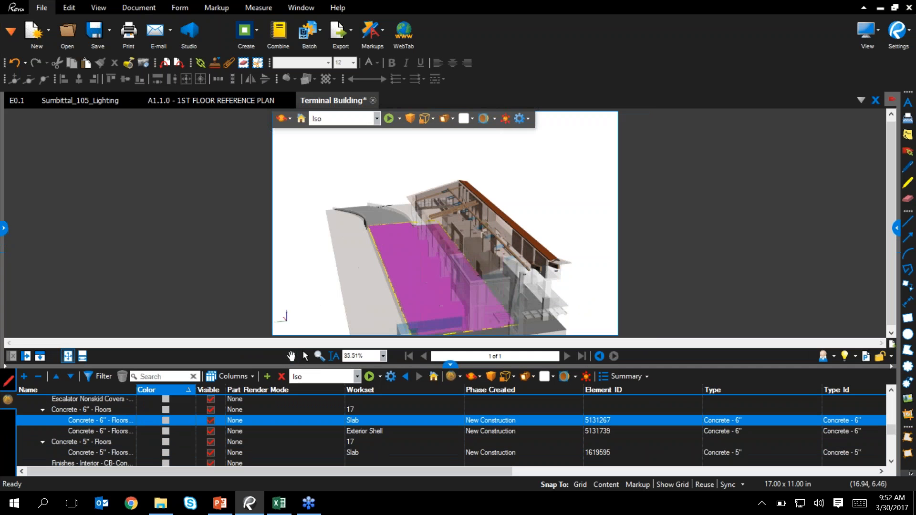
{"action": "left_click", "coordinate": [166, 421]}
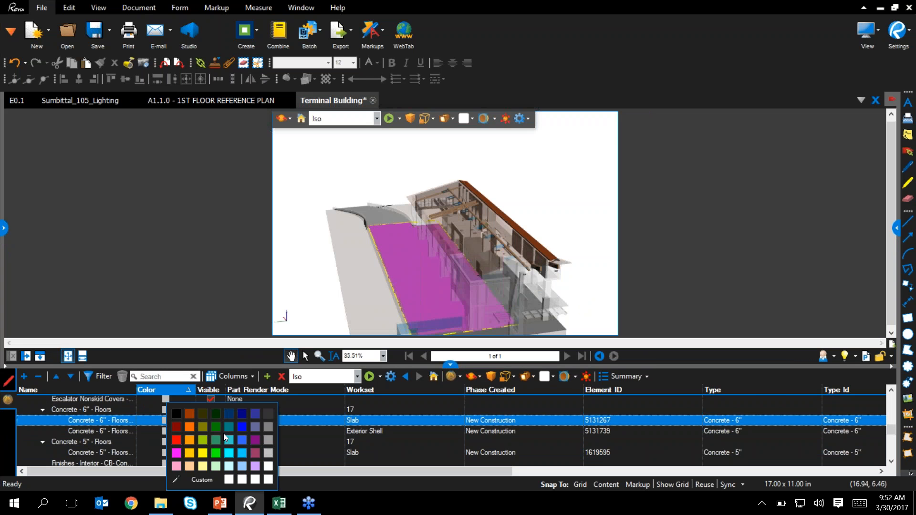
{"action": "left_click", "coordinate": [217, 454]}
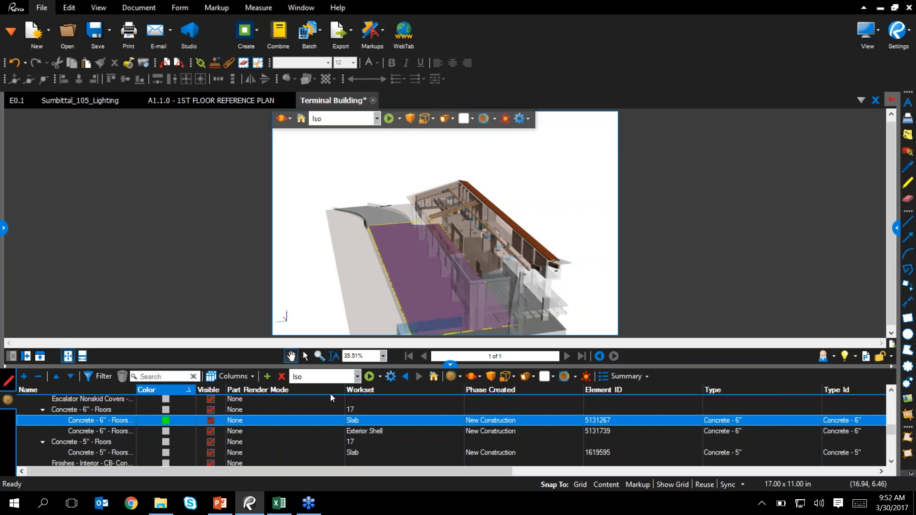
- Set the color of the building's Roofing - Spanish Tile part to red and inspect the recolored model without a selection
{"action": "left_click", "coordinate": [511, 240]}
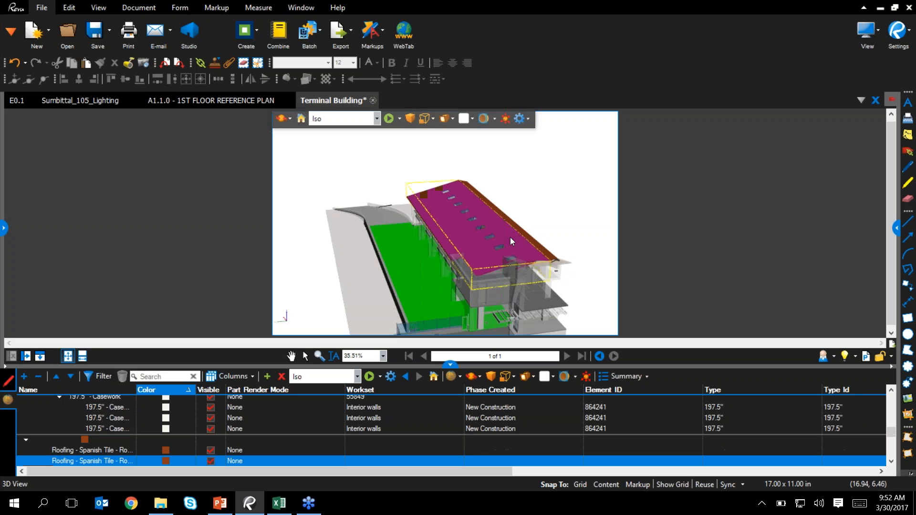
{"action": "left_click", "coordinate": [165, 464]}
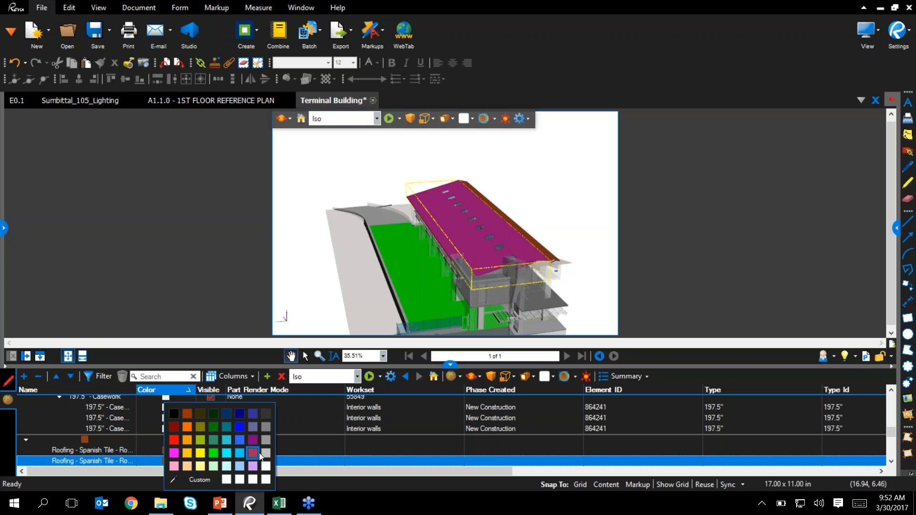
{"action": "left_click", "coordinate": [176, 441]}
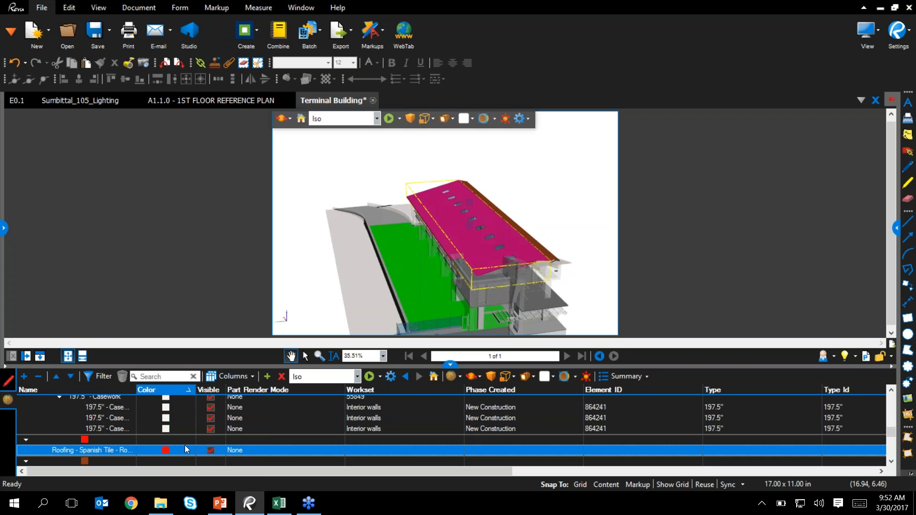
{"action": "left_click", "coordinate": [326, 270]}
{"action": "left_click_drag", "start_coordinate": [372, 278], "coordinate": [538, 281]}
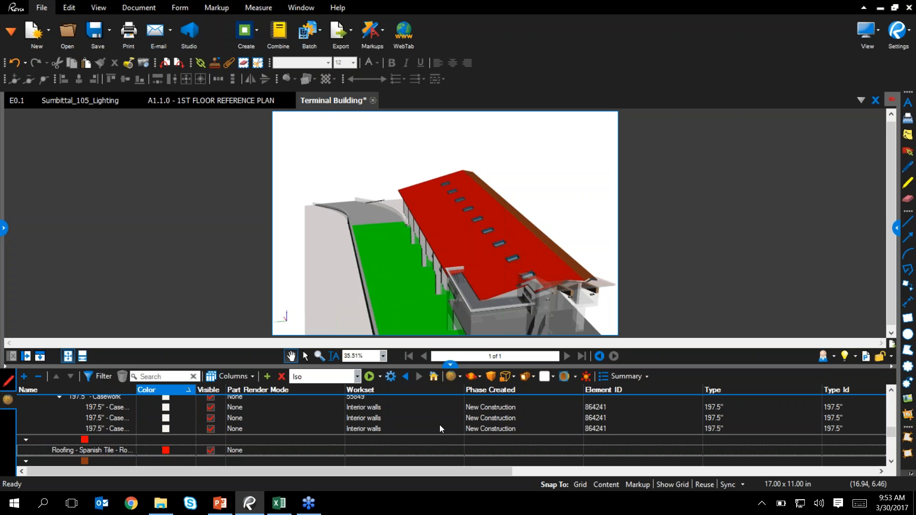
- Check the summary export options of the 3D model tree and hide the tree to enlarge the model view
{"action": "left_click", "coordinate": [616, 377]}
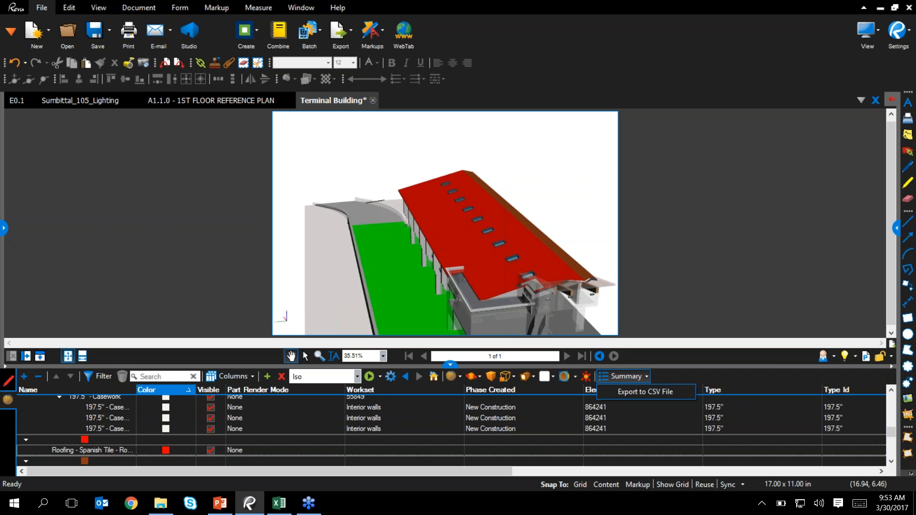
{"action": "left_click", "coordinate": [681, 221]}
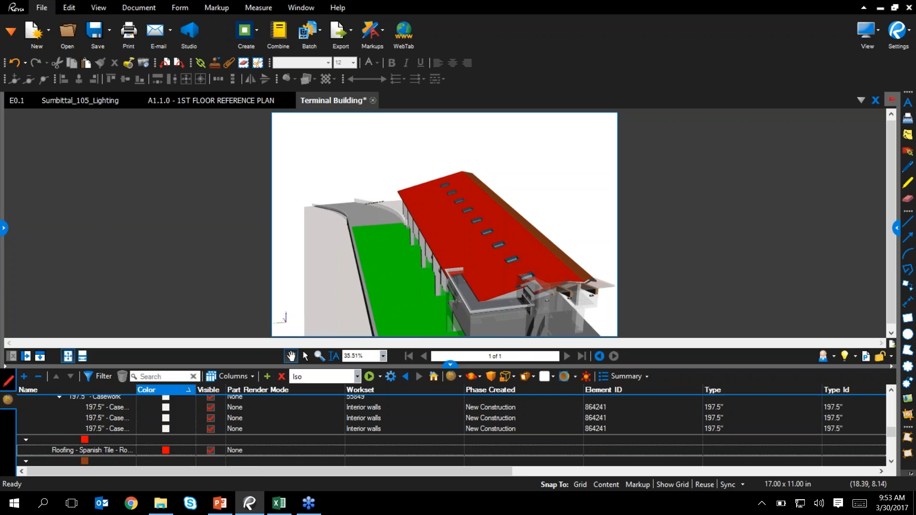
{"action": "left_click", "coordinate": [450, 364]}
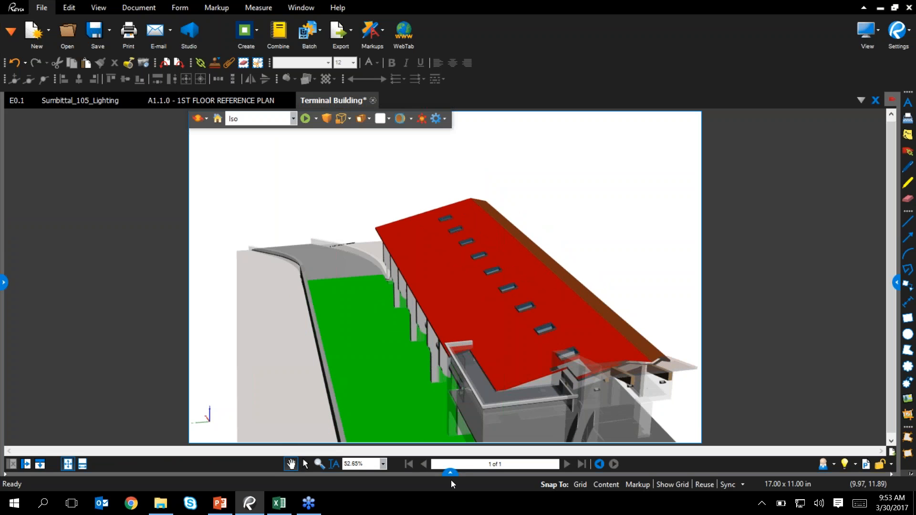
- Switch to the CAD-1 presentation in PowerPoint, show the Bluebeam eXtreme Conference 2017 slide in reading view and advance to the Thank you slide
{"action": "left_click", "coordinate": [219, 505]}
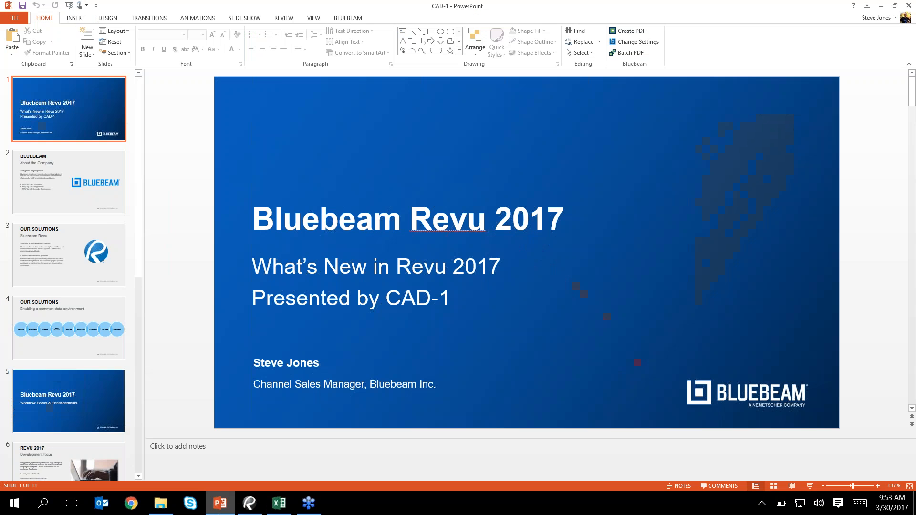
{"action": "scroll", "coordinate": [54, 337], "scroll_direction": "down", "scroll_amount": 8}
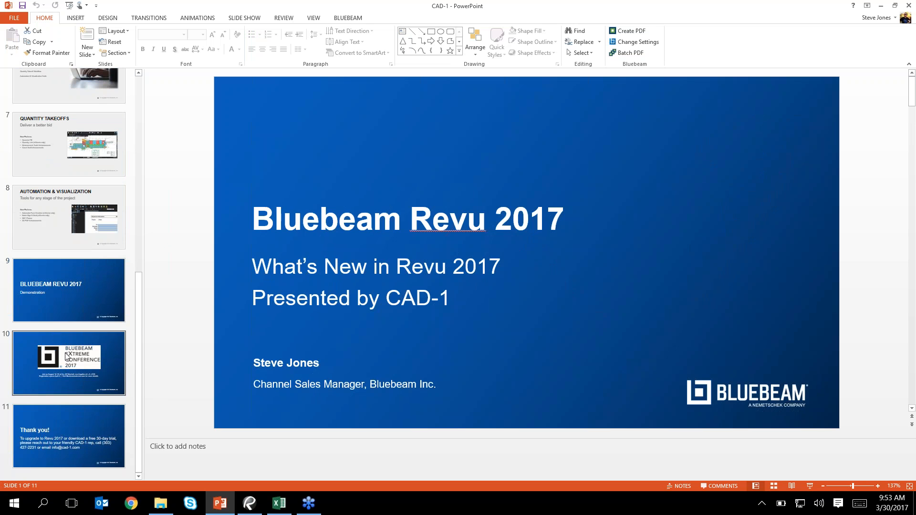
{"action": "left_click", "coordinate": [55, 339]}
{"action": "left_click", "coordinate": [810, 486]}
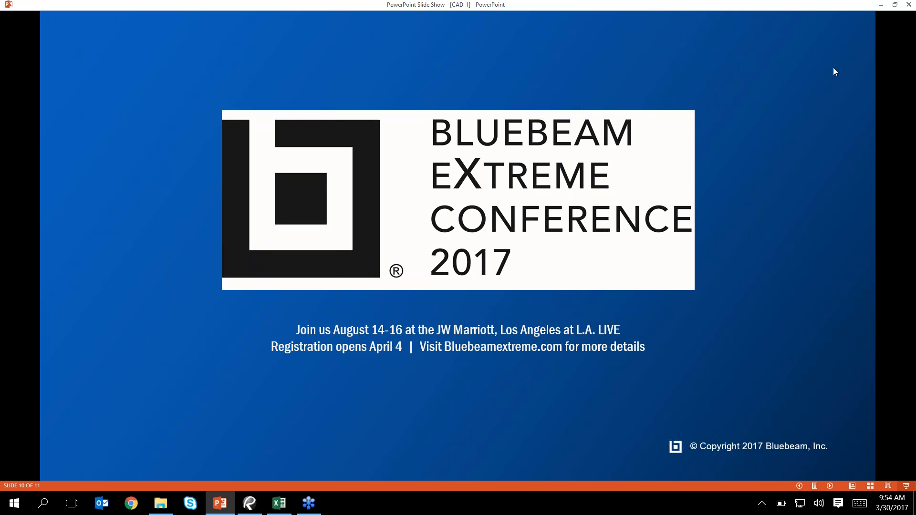
{"action": "left_click", "coordinate": [823, 215]}
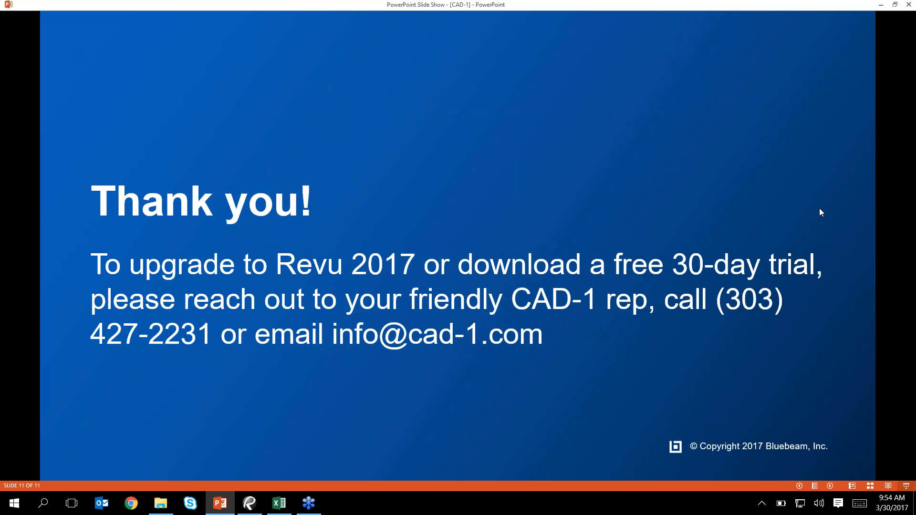
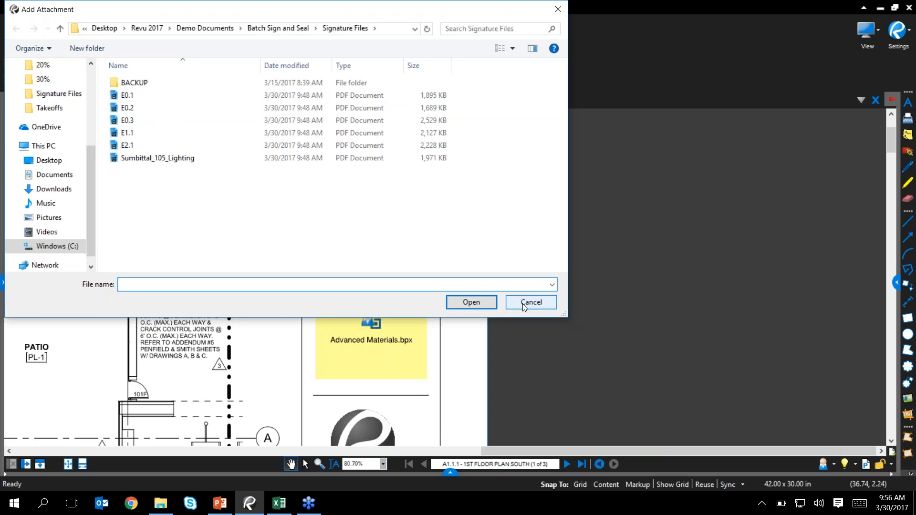
- Cancel the open attachment selection and export the Tablet profile with its dependencies to the Desktop
{"action": "left_click", "coordinate": [523, 301]}
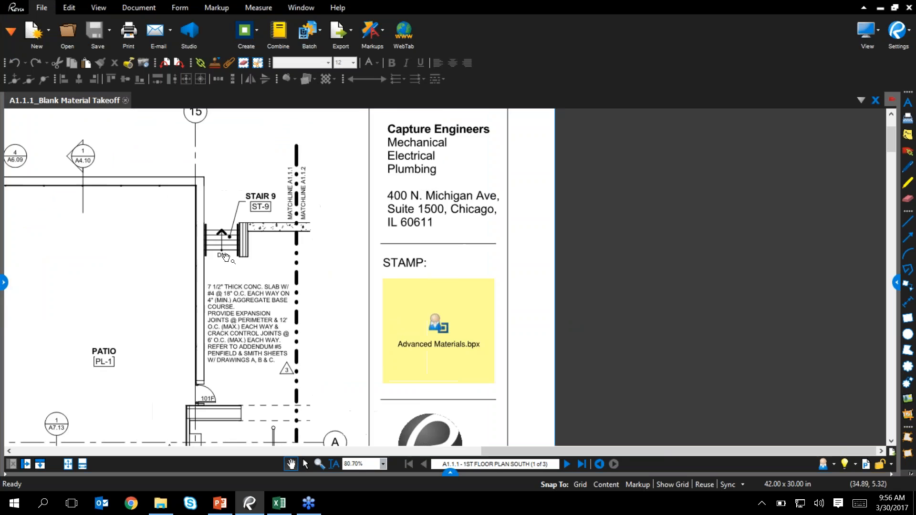
{"action": "scroll", "coordinate": [390, 269], "scroll_direction": "down", "scroll_amount": 1}
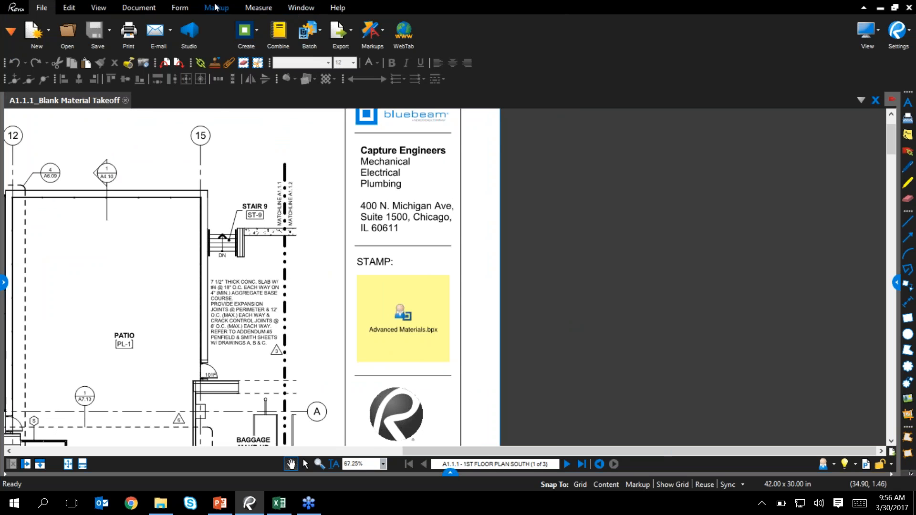
{"action": "left_click", "coordinate": [100, 8]}
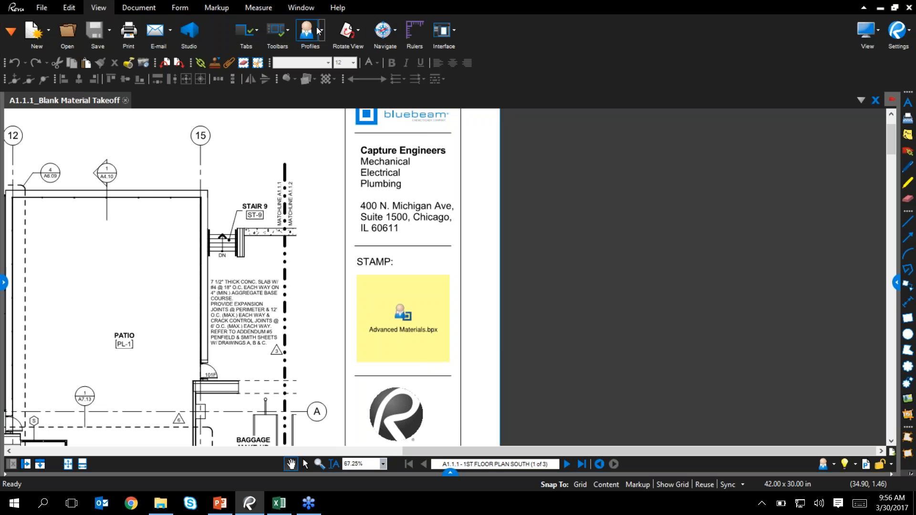
{"action": "left_click", "coordinate": [308, 31]}
{"action": "scroll", "coordinate": [352, 265], "scroll_direction": "down", "scroll_amount": 1}
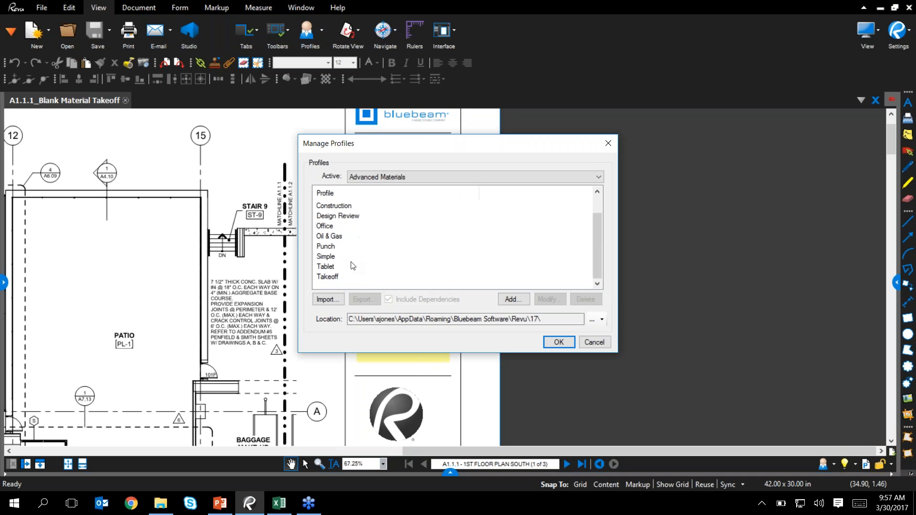
{"action": "left_click", "coordinate": [340, 265]}
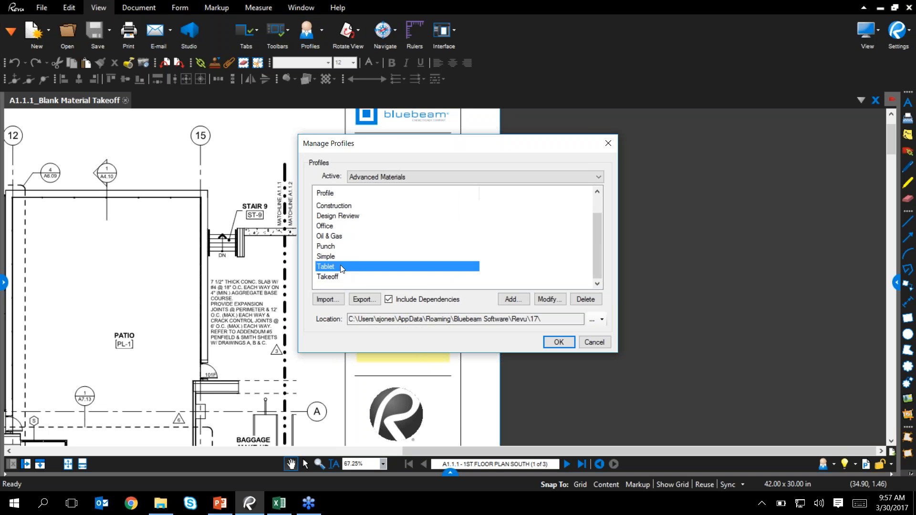
{"action": "left_click", "coordinate": [361, 299]}
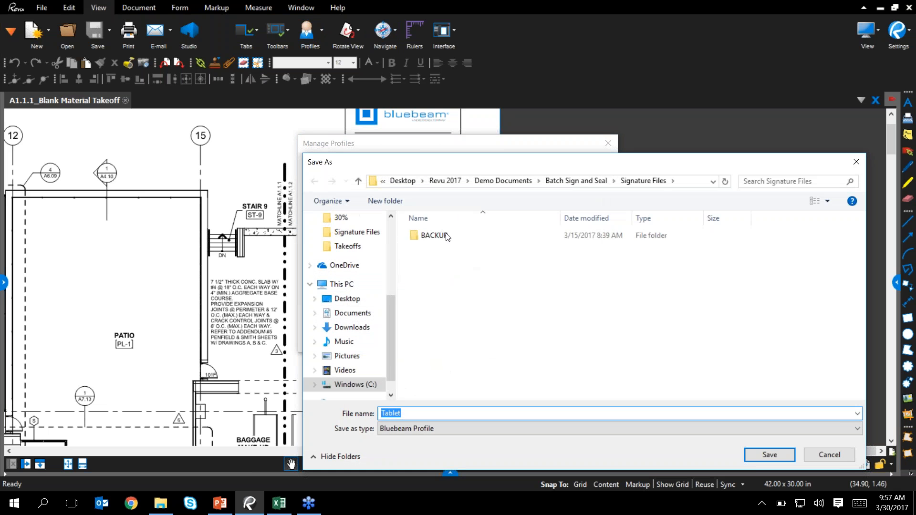
{"action": "left_click", "coordinate": [377, 298]}
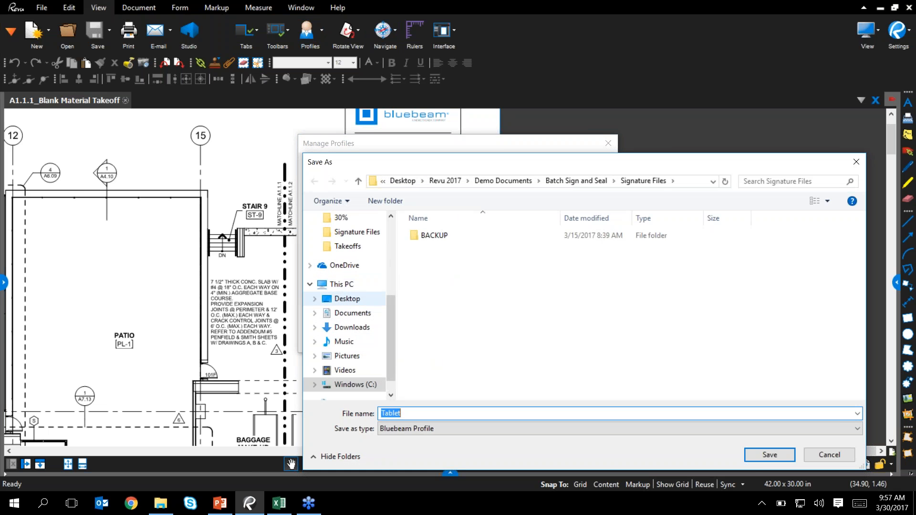
{"action": "left_click", "coordinate": [770, 456]}
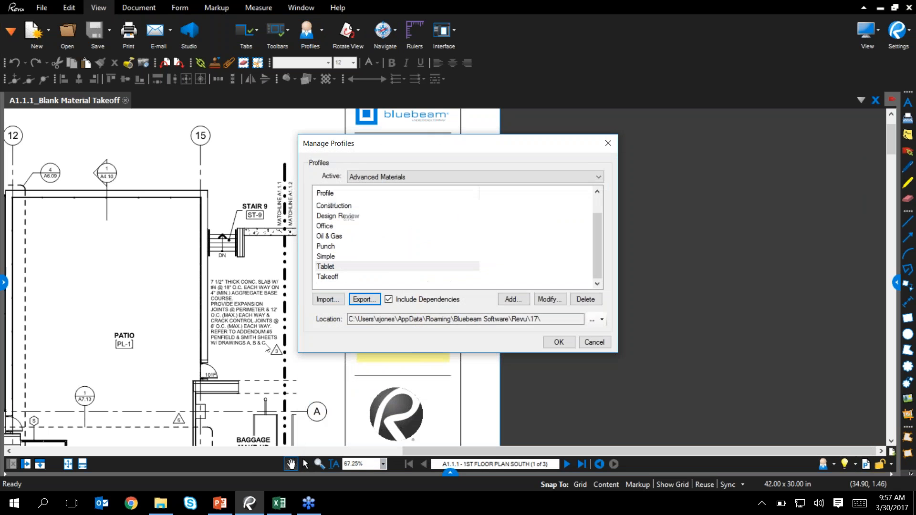
{"action": "left_click", "coordinate": [554, 341]}
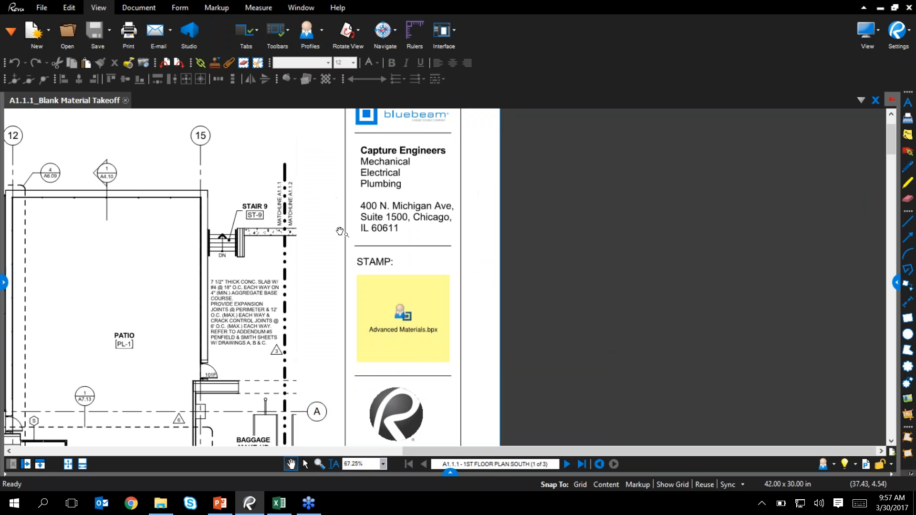
- Attach the Tablet profile file from the Desktop to the plan, just beside the matchline above Stair 9
{"action": "left_click", "coordinate": [230, 64]}
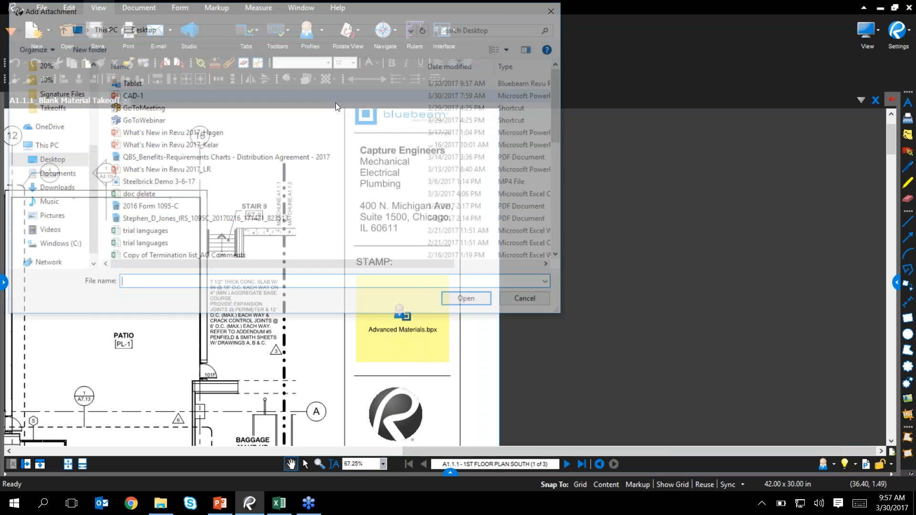
{"action": "left_click", "coordinate": [139, 87]}
{"action": "double_click", "coordinate": [139, 88]}
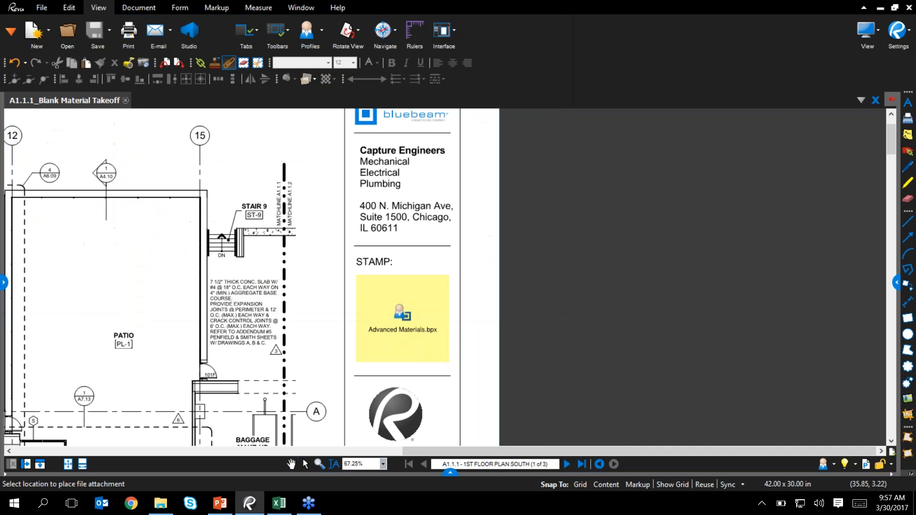
{"action": "scroll", "coordinate": [310, 202], "scroll_direction": "up", "scroll_amount": 2}
{"action": "left_click", "coordinate": [297, 189]}
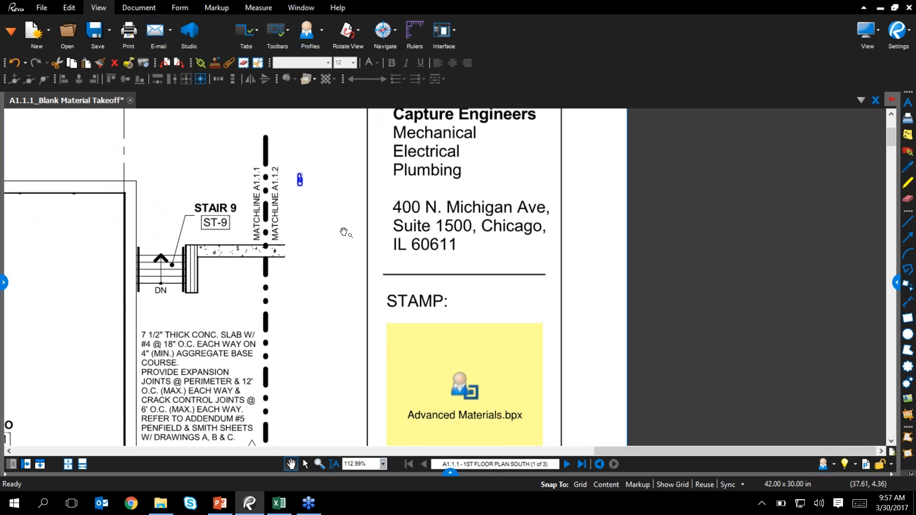
- Set the new Tablet.bpx attachment's appearance to File Icon and show its filename
{"action": "left_click", "coordinate": [299, 179]}
{"action": "left_click", "coordinate": [897, 283]}
{"action": "left_click", "coordinate": [652, 102]}
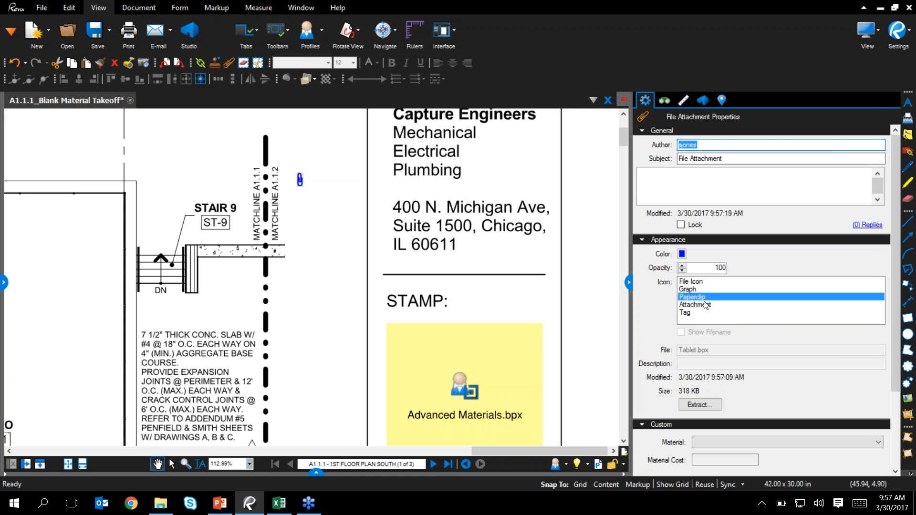
{"action": "left_click", "coordinate": [703, 288]}
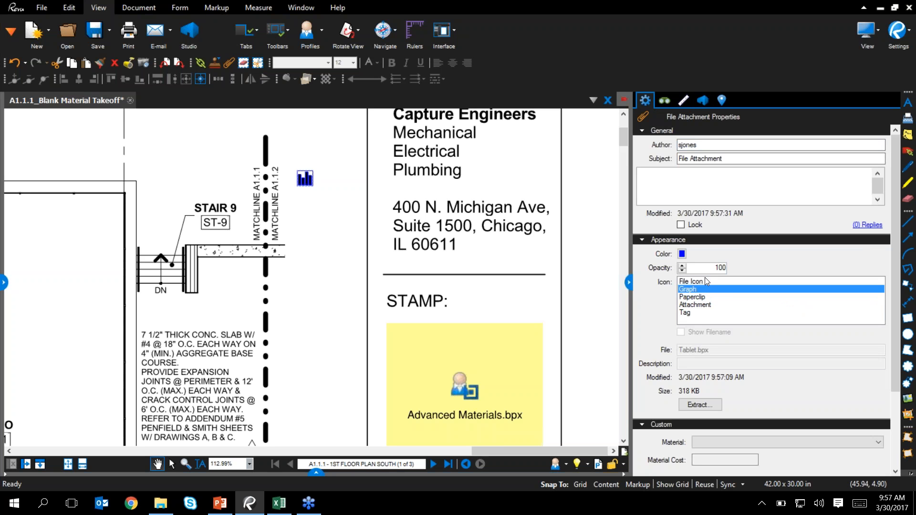
{"action": "left_click", "coordinate": [705, 279]}
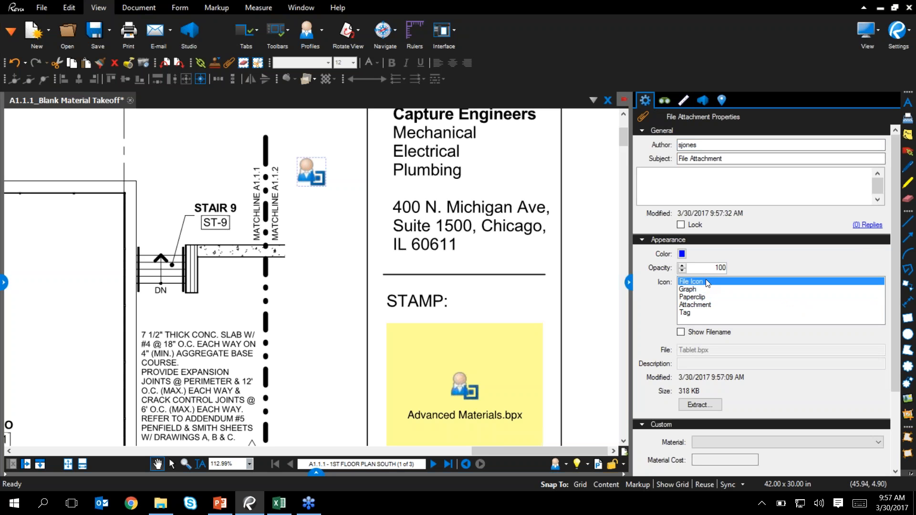
{"action": "left_click", "coordinate": [313, 178]}
{"action": "left_click", "coordinate": [686, 333]}
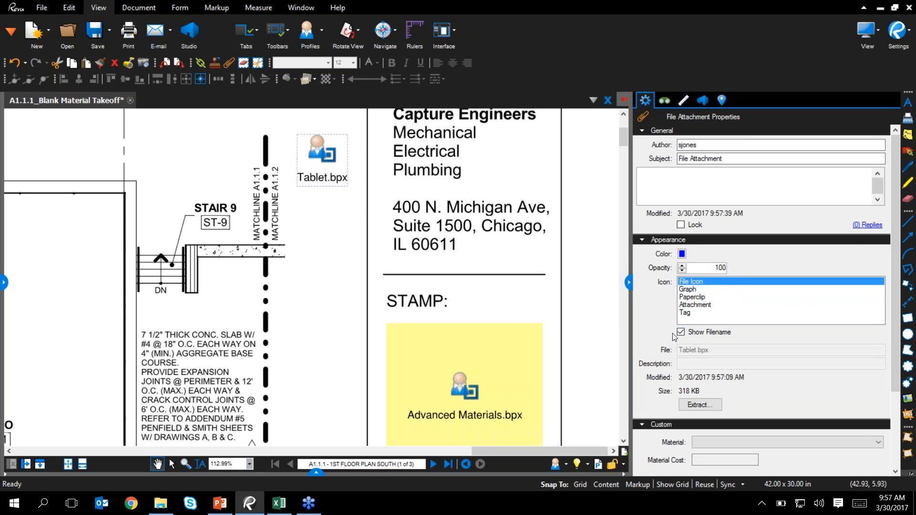
{"action": "left_click", "coordinate": [341, 182]}
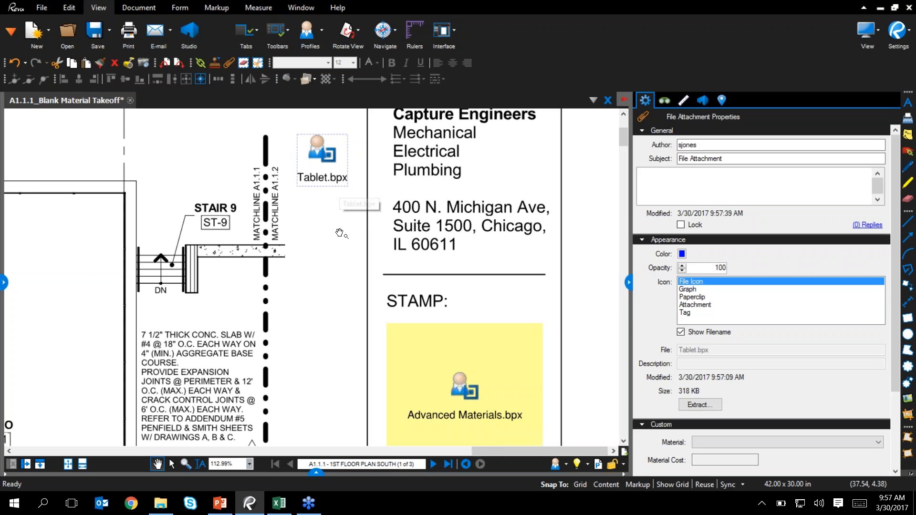
{"action": "left_click", "coordinate": [329, 168]}
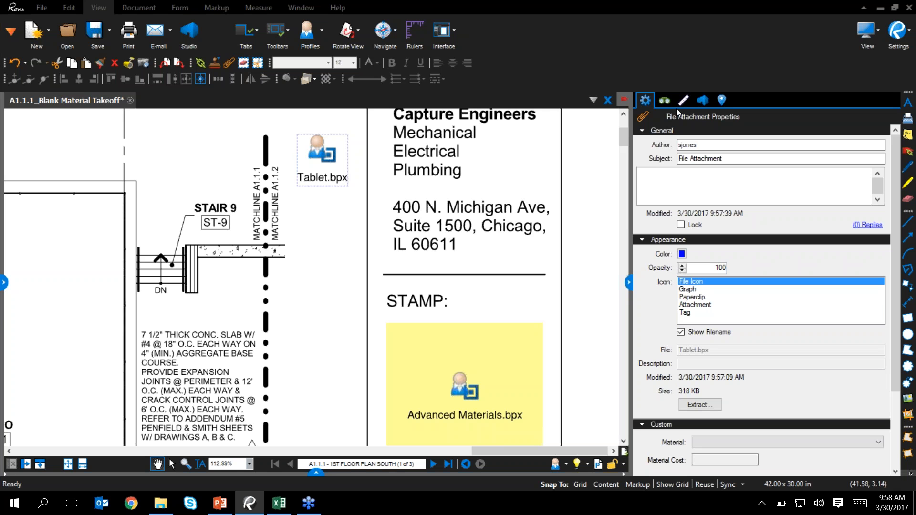
- Open Combined Set.pdf from the pinned Automark Batch Link files
{"action": "scroll", "coordinate": [307, 259], "scroll_direction": "down", "scroll_amount": 3}
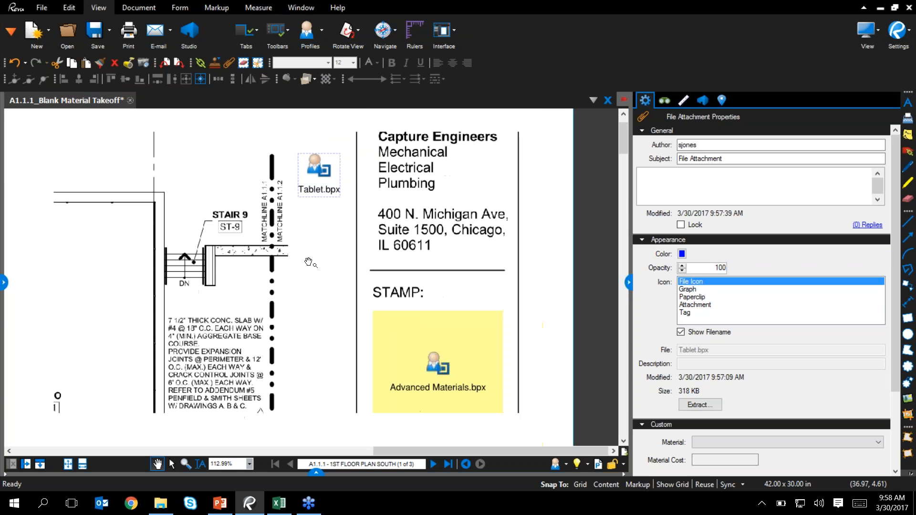
{"action": "left_click_drag", "start_coordinate": [101, 397], "coordinate": [340, 140]}
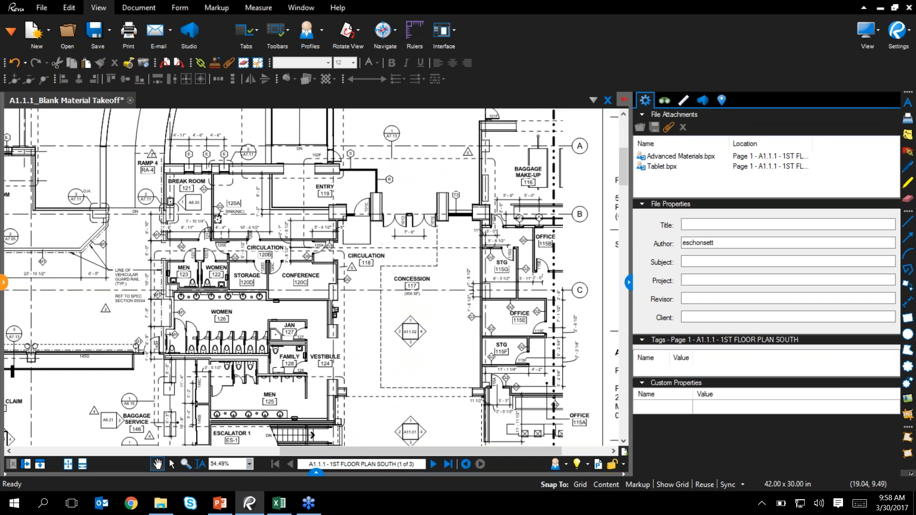
{"action": "left_click", "coordinate": [4, 282]}
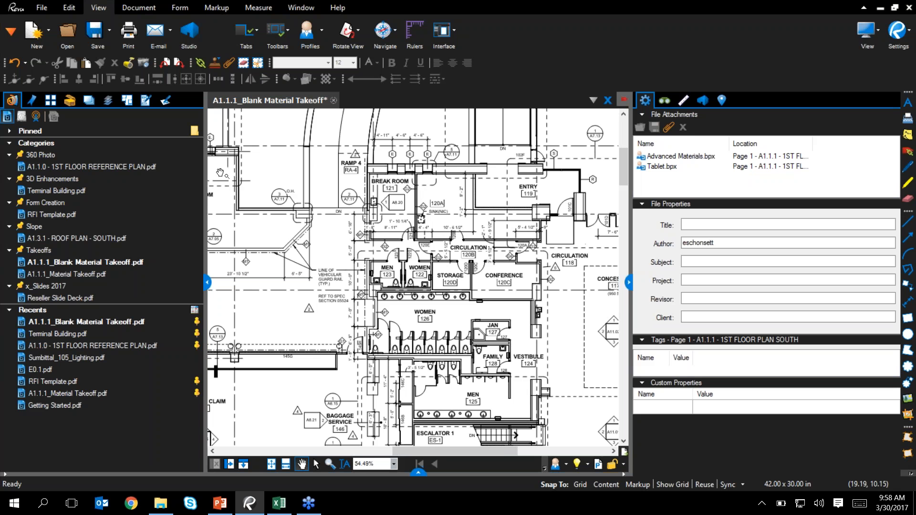
{"action": "left_click", "coordinate": [8, 133]}
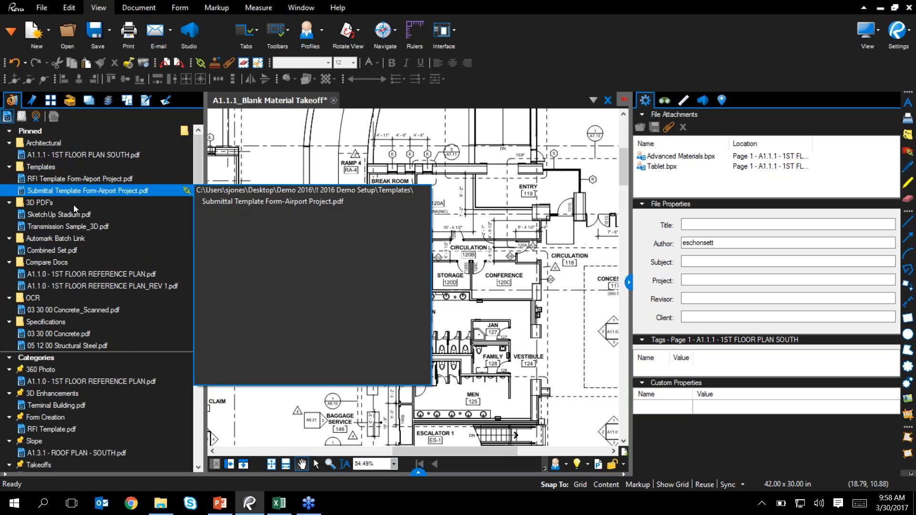
{"action": "left_click", "coordinate": [75, 250]}
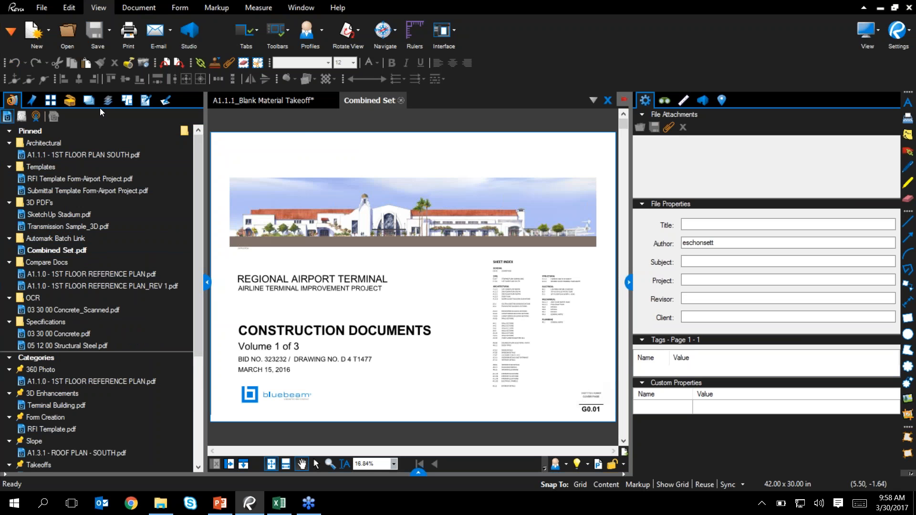
- Open sheet C1.07 from the page thumbnails and examine its parking layout and signage legend up close
{"action": "left_click", "coordinate": [53, 99]}
{"action": "left_click", "coordinate": [81, 287]}
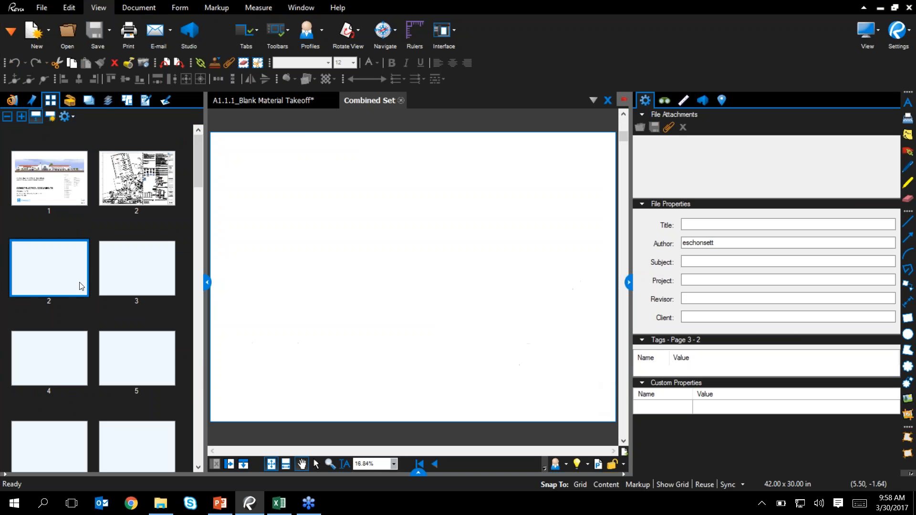
{"action": "left_click", "coordinate": [137, 178]}
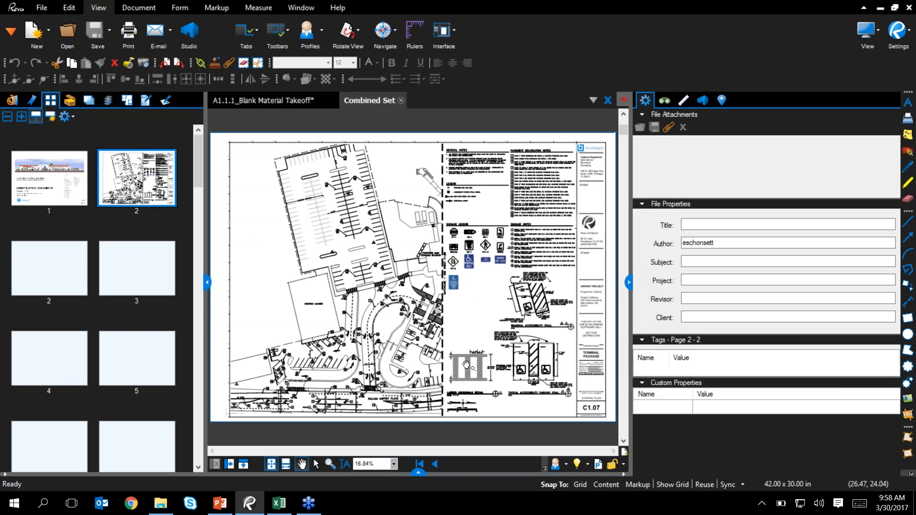
{"action": "scroll", "coordinate": [375, 306], "scroll_direction": "up", "scroll_amount": 4}
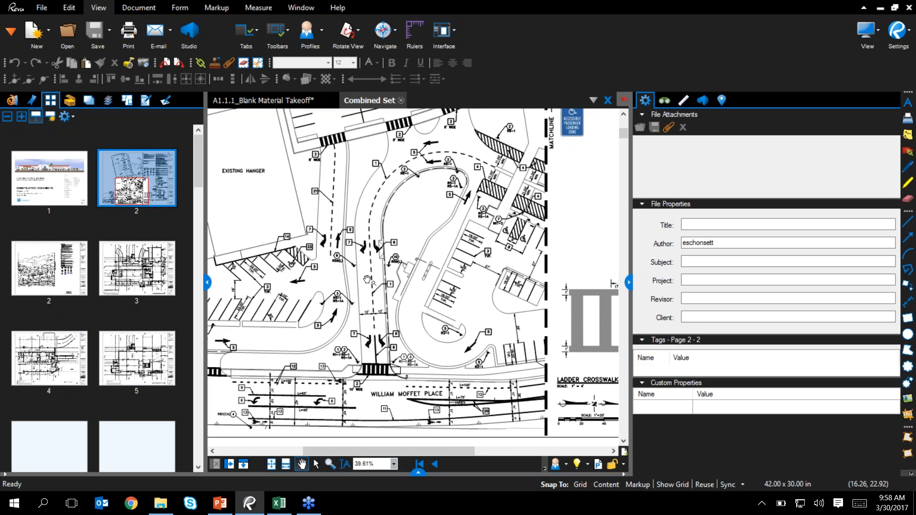
{"action": "left_click_drag", "start_coordinate": [480, 151], "coordinate": [392, 370]}
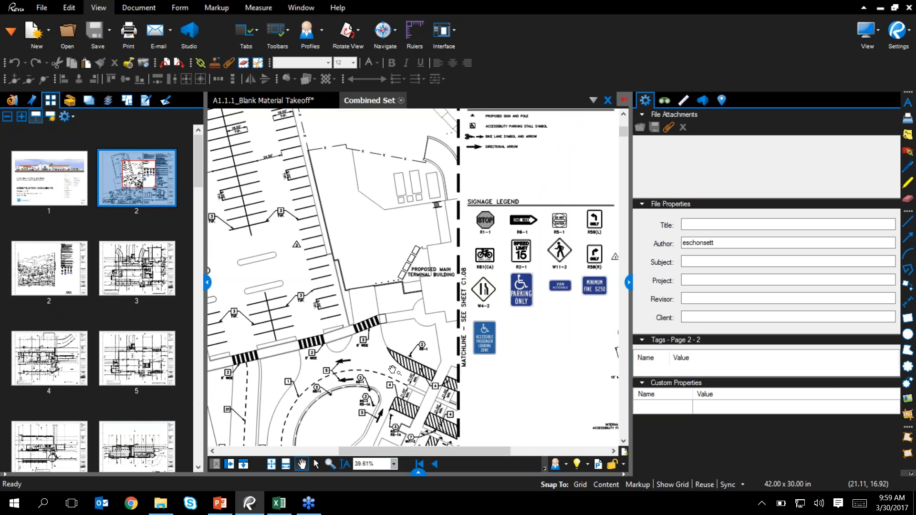
- Set up a visual search using the triangular 3 revision symbol in the parking lot as the pattern
{"action": "scroll", "coordinate": [276, 239], "scroll_direction": "up", "scroll_amount": 9}
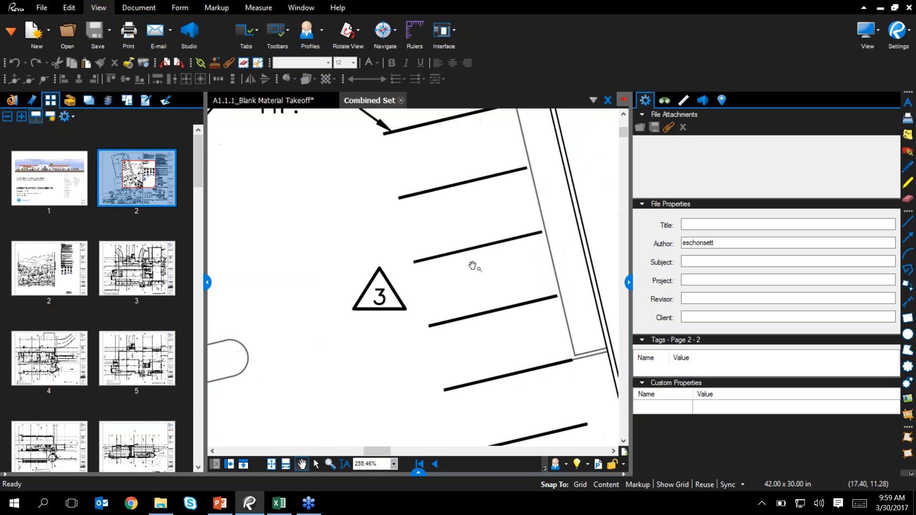
{"action": "left_click", "coordinate": [665, 100]}
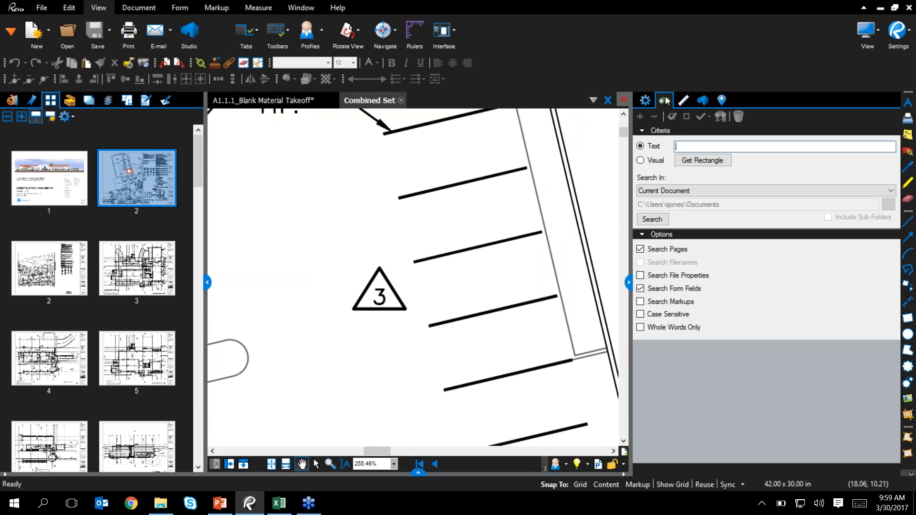
{"action": "left_click", "coordinate": [656, 161]}
{"action": "left_click", "coordinate": [684, 162]}
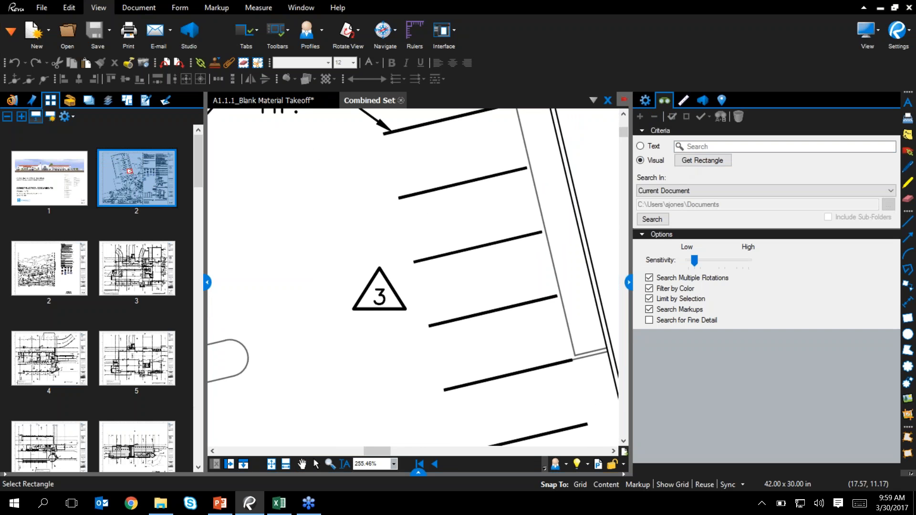
{"action": "left_click_drag", "start_coordinate": [349, 268], "coordinate": [413, 319]}
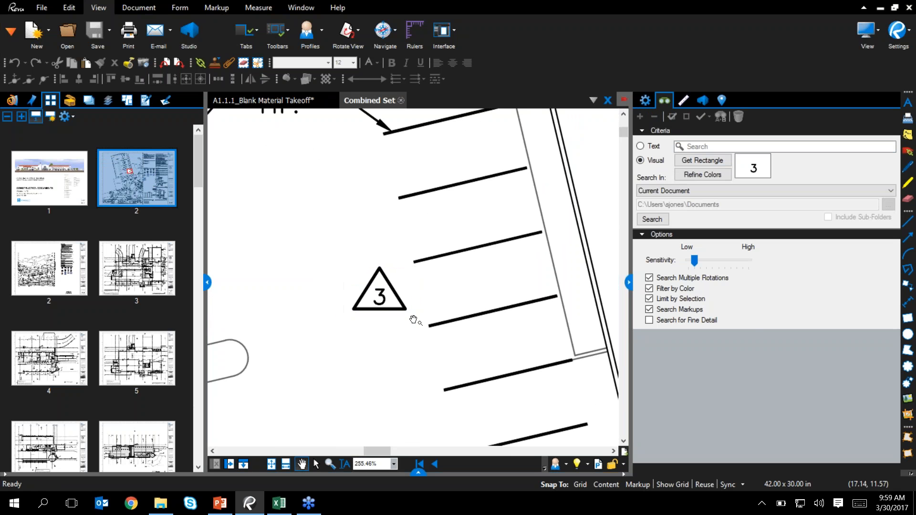
- Review the available scopes for the visual search, keeping Current Document, and look over the neighbouring parking stalls
{"action": "left_click", "coordinate": [685, 191]}
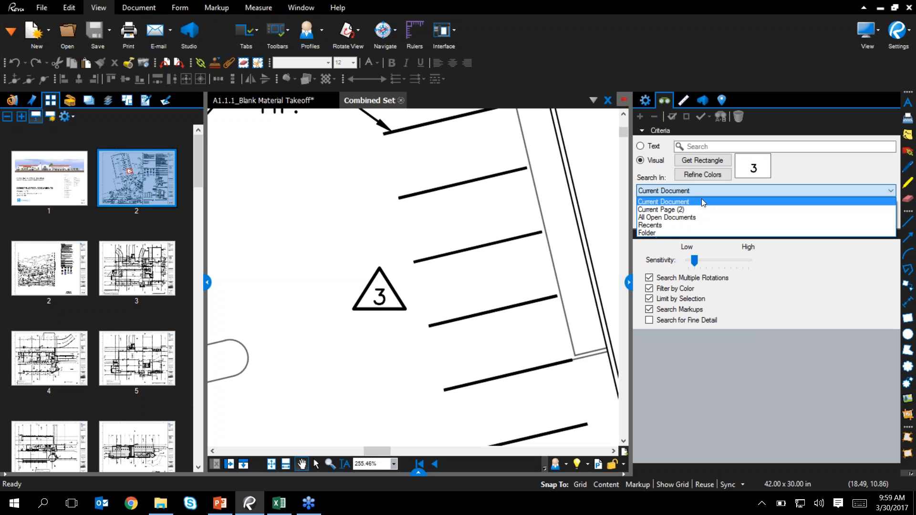
{"action": "left_click", "coordinate": [705, 233]}
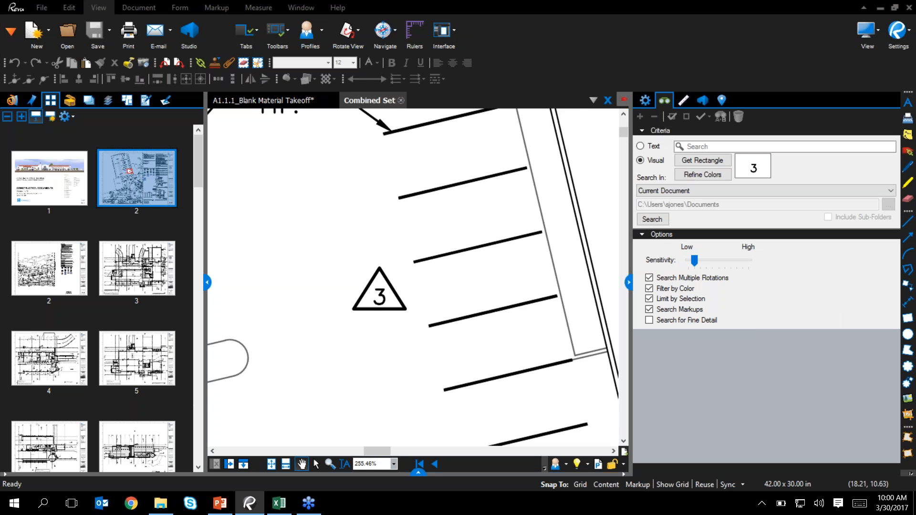
{"action": "left_click_drag", "start_coordinate": [372, 372], "coordinate": [428, 361]}
{"action": "scroll", "coordinate": [420, 359], "scroll_direction": "up", "scroll_amount": 3}
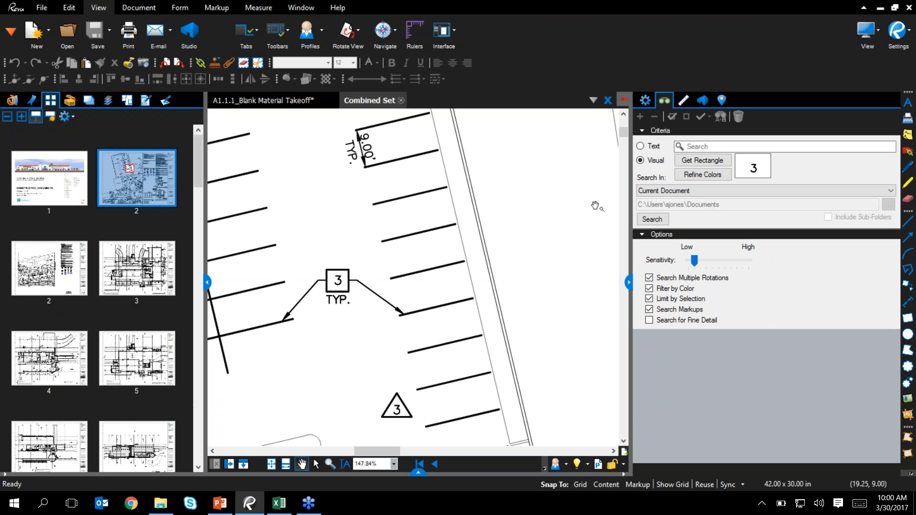
- Switch to the A1.1.1_Blank Material Takeoff plan, start Dynamic Fill and collapse both side panels
{"action": "left_click", "coordinate": [300, 99]}
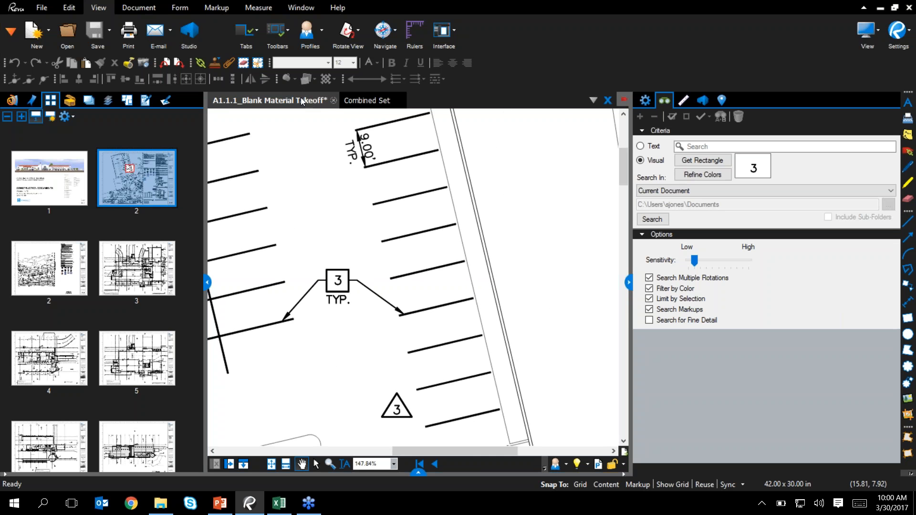
{"action": "scroll", "coordinate": [451, 230], "scroll_direction": "up", "scroll_amount": 3}
{"action": "scroll", "coordinate": [361, 325], "scroll_direction": "up", "scroll_amount": 2}
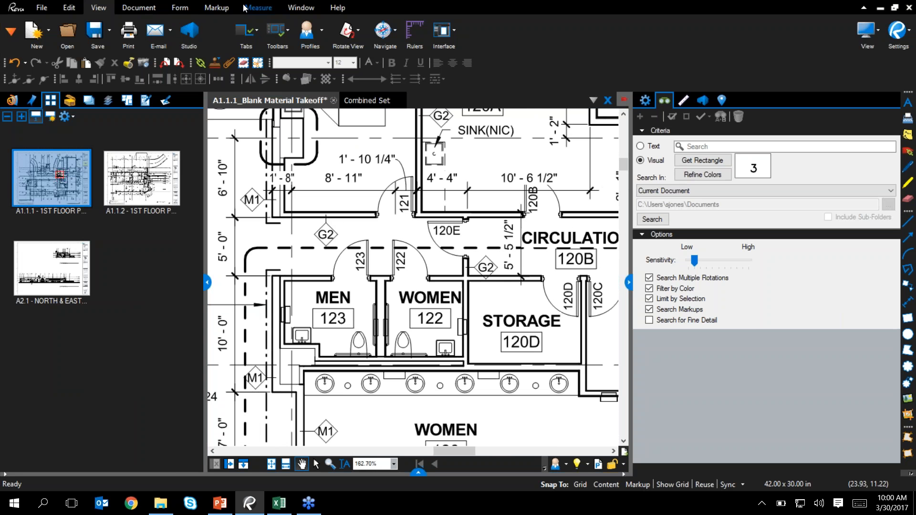
{"action": "left_click", "coordinate": [258, 7]}
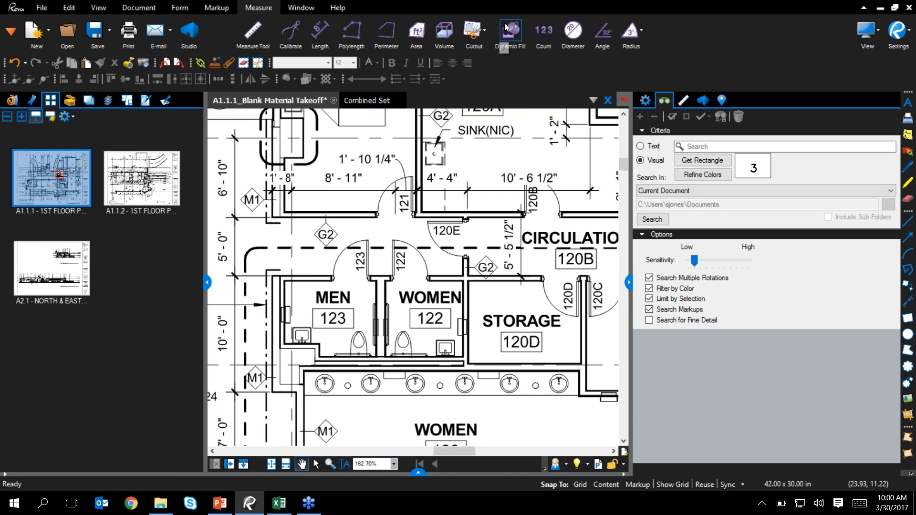
{"action": "left_click", "coordinate": [486, 22]}
{"action": "left_click", "coordinate": [207, 282]}
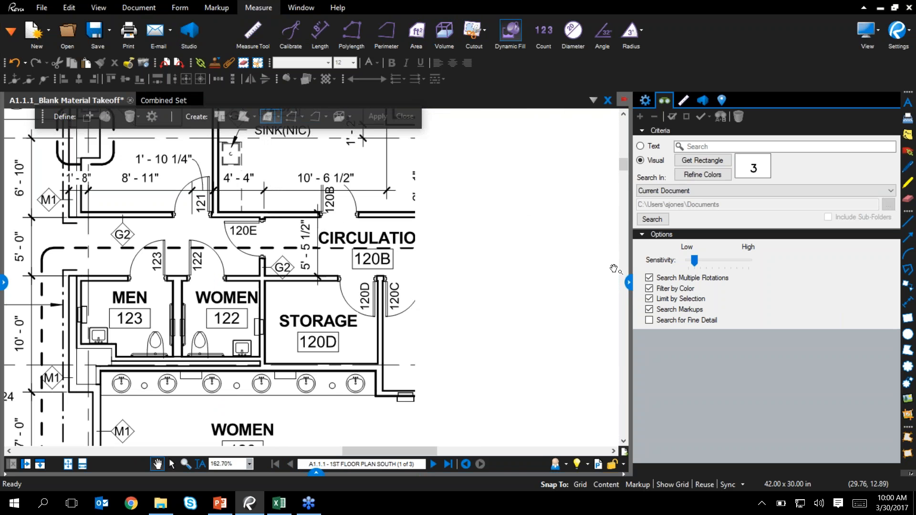
{"action": "left_click", "coordinate": [629, 282]}
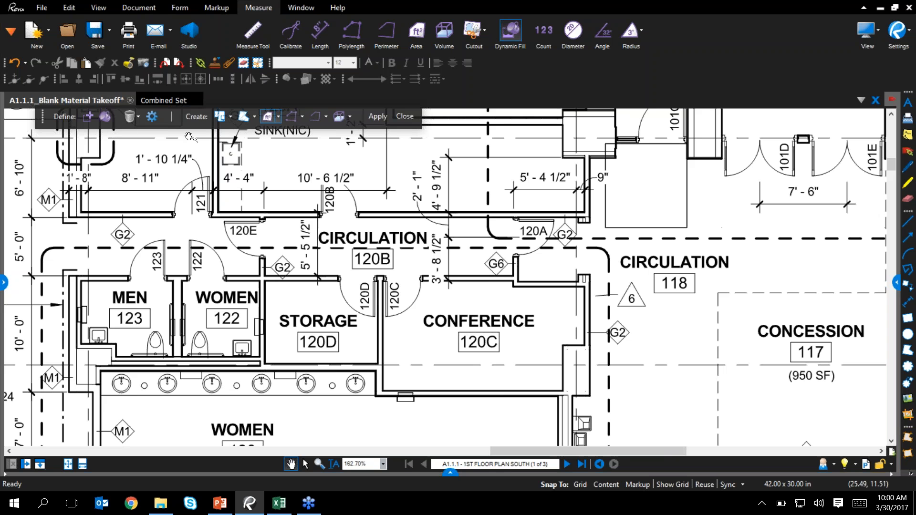
- Show the Dynamic Fill settings and review the Edge Sensitivity options, keeping High
{"action": "left_click", "coordinate": [151, 119]}
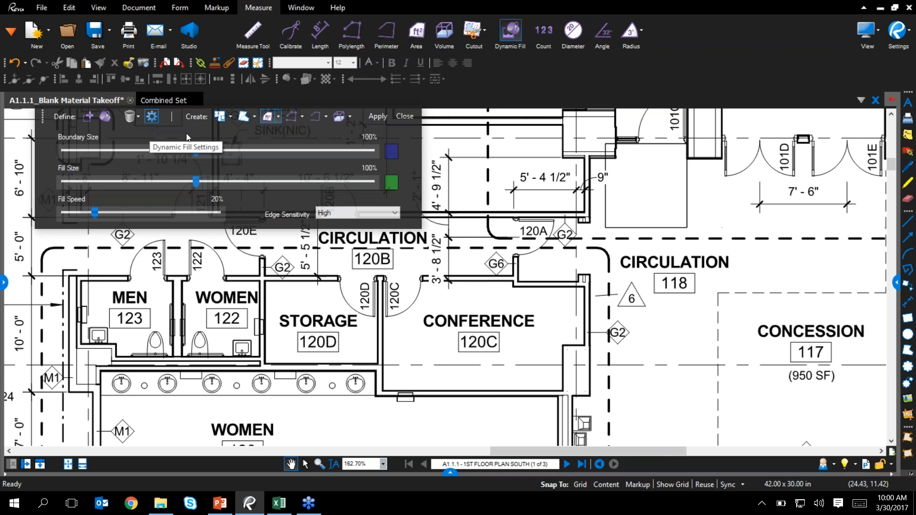
{"action": "left_click", "coordinate": [394, 212]}
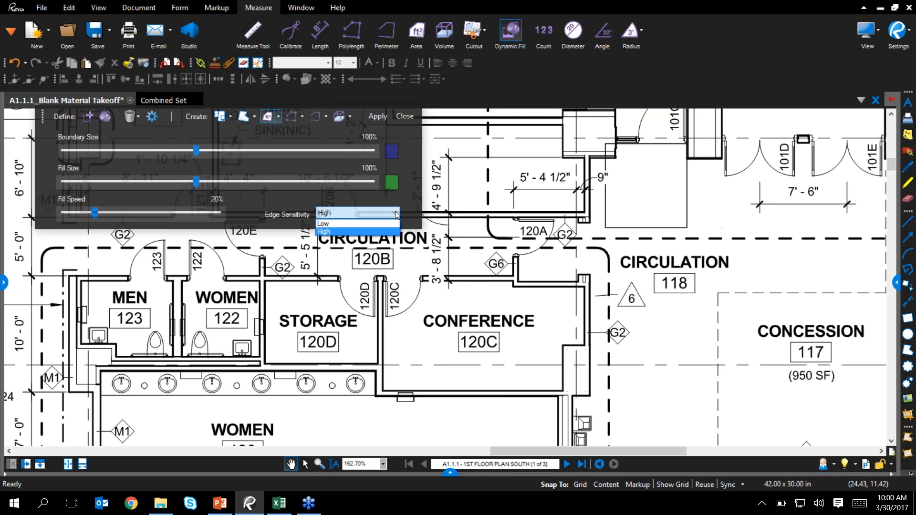
{"action": "left_click", "coordinate": [413, 212]}
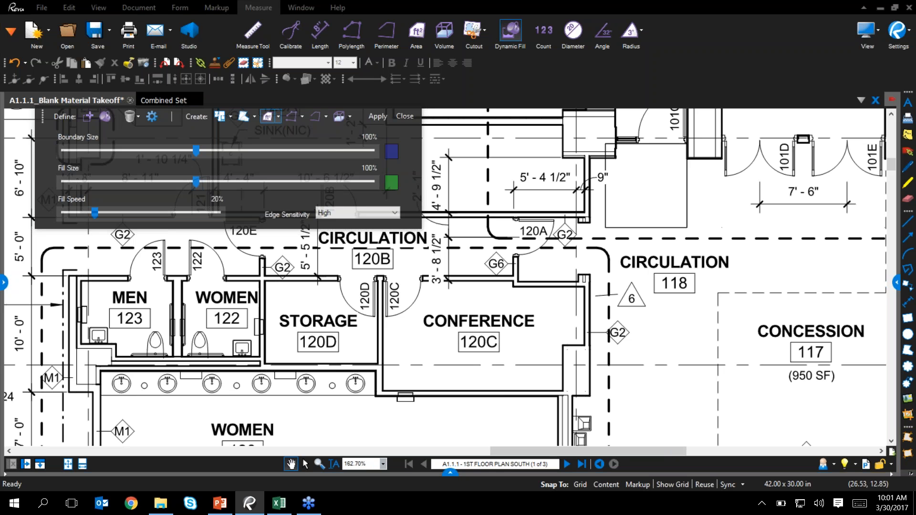
- Draw a Dynamic Fill boundary with a 25% boundary size from the Conference room's wall across to its 120C number box
{"action": "scroll", "coordinate": [392, 323], "scroll_direction": "down", "scroll_amount": 1}
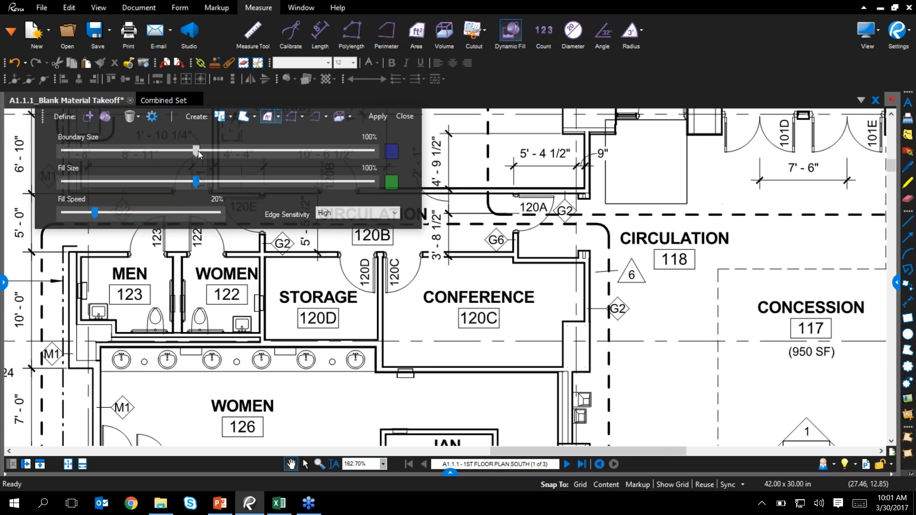
{"action": "left_click_drag", "start_coordinate": [195, 150], "coordinate": [77, 154]}
{"action": "left_click", "coordinate": [88, 116]}
{"action": "scroll", "coordinate": [390, 324], "scroll_direction": "up", "scroll_amount": 5}
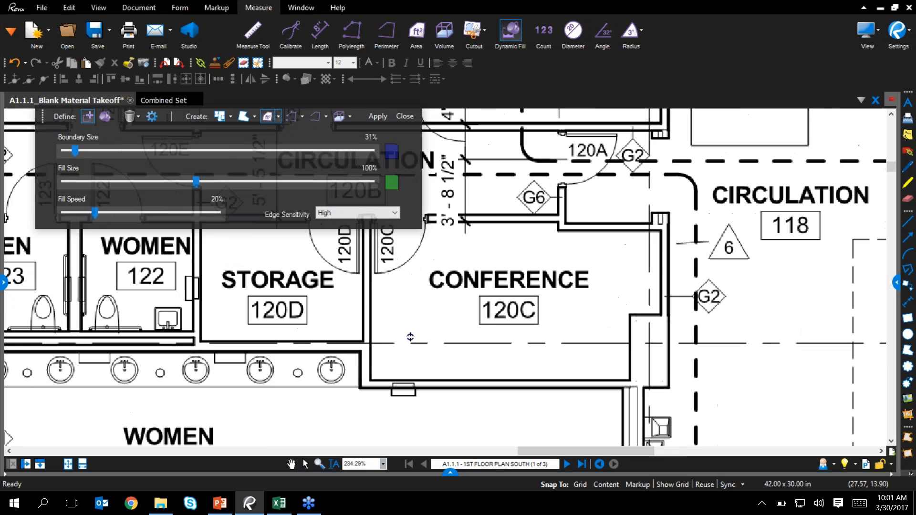
{"action": "scroll", "coordinate": [390, 324], "scroll_direction": "up", "scroll_amount": 4}
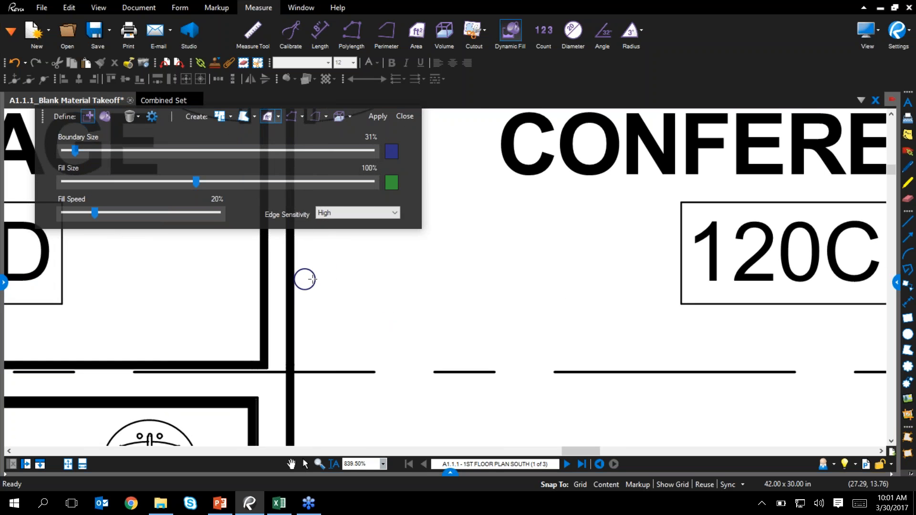
{"action": "left_click_drag", "start_coordinate": [75, 151], "coordinate": [65, 184]}
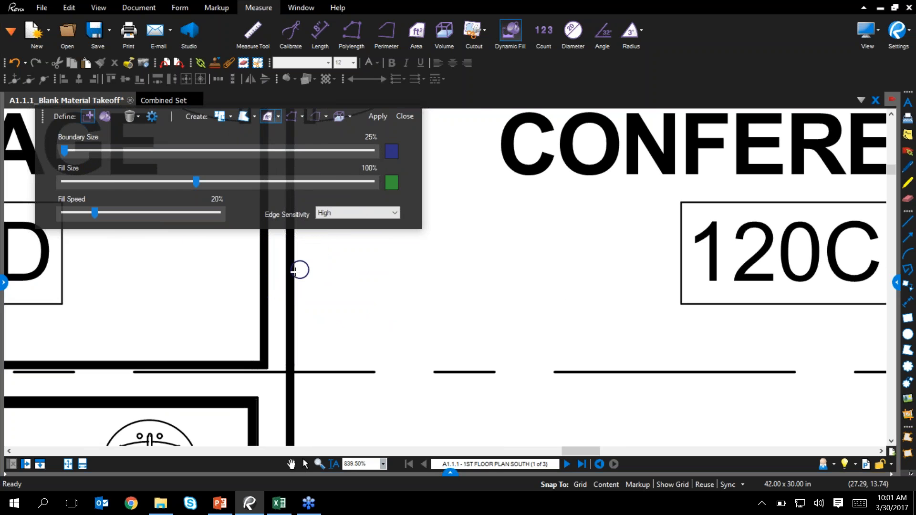
{"action": "left_click", "coordinate": [302, 271]}
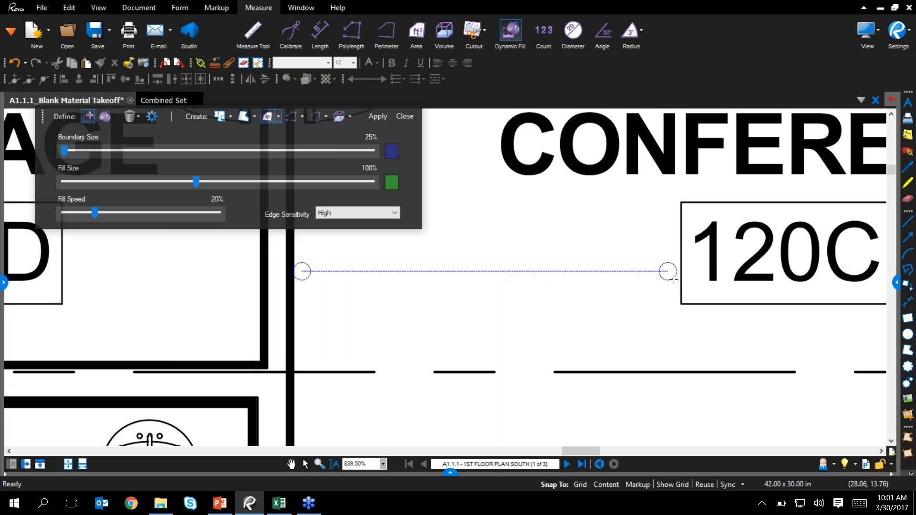
{"action": "left_click", "coordinate": [684, 272]}
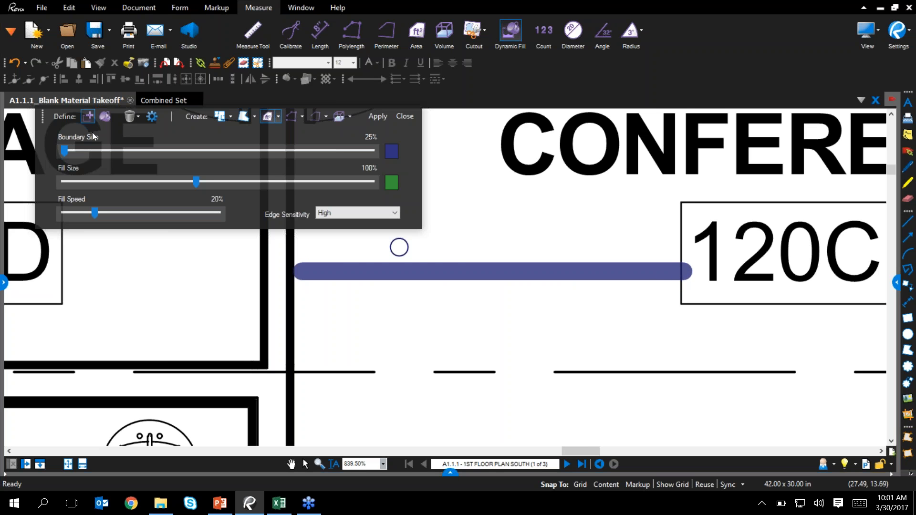
- Draw a second, thicker boundary at 189% boundary size below the first, then close Dynamic Fill without applying
{"action": "left_click_drag", "start_coordinate": [66, 152], "coordinate": [353, 152]}
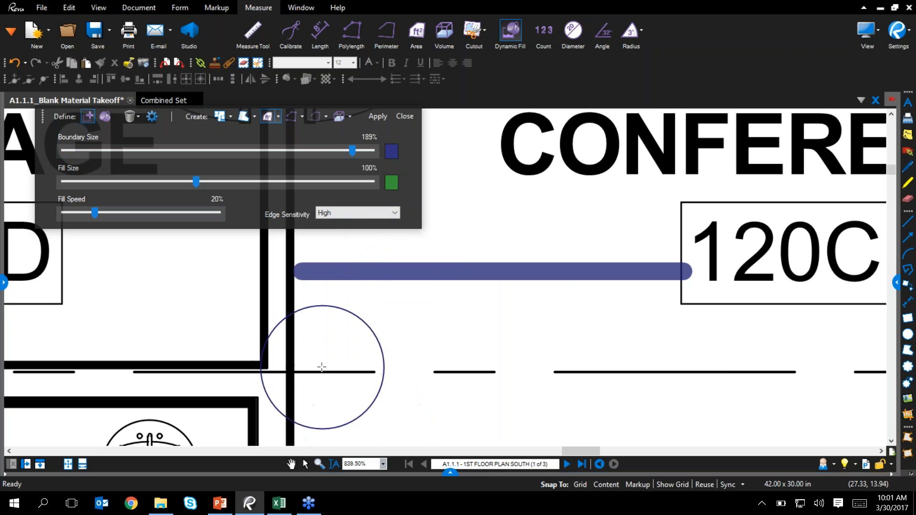
{"action": "left_click_drag", "start_coordinate": [323, 356], "coordinate": [663, 356]}
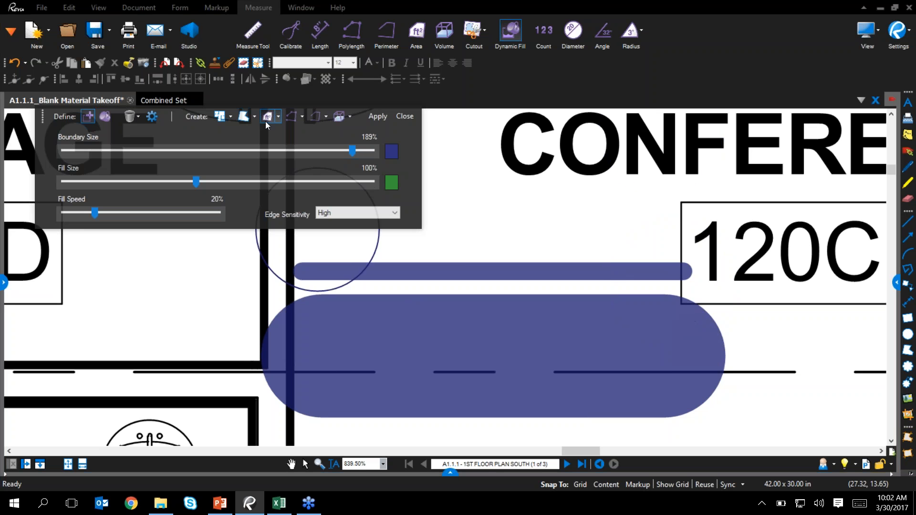
{"action": "left_click", "coordinate": [405, 115]}
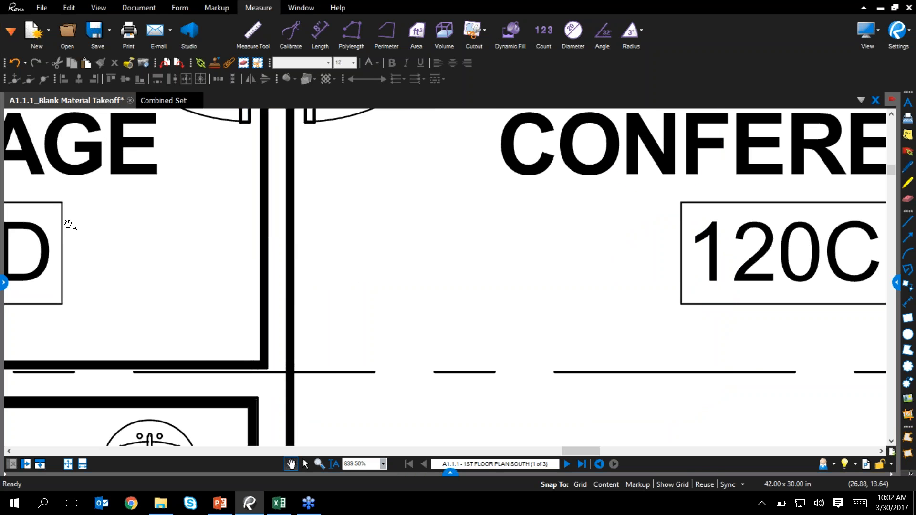
- Open RFI Template.pdf from the Form Creation category and automatically create its form fields
{"action": "left_click", "coordinate": [4, 282]}
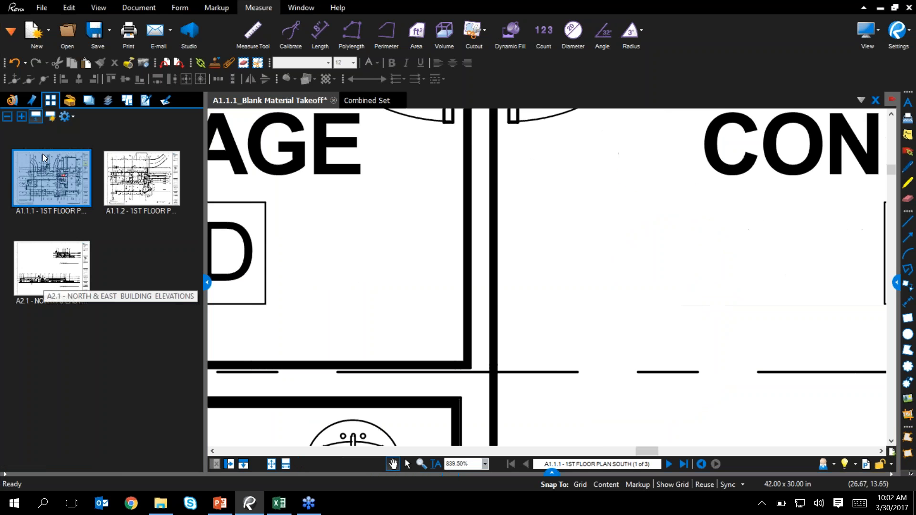
{"action": "left_click", "coordinate": [12, 100]}
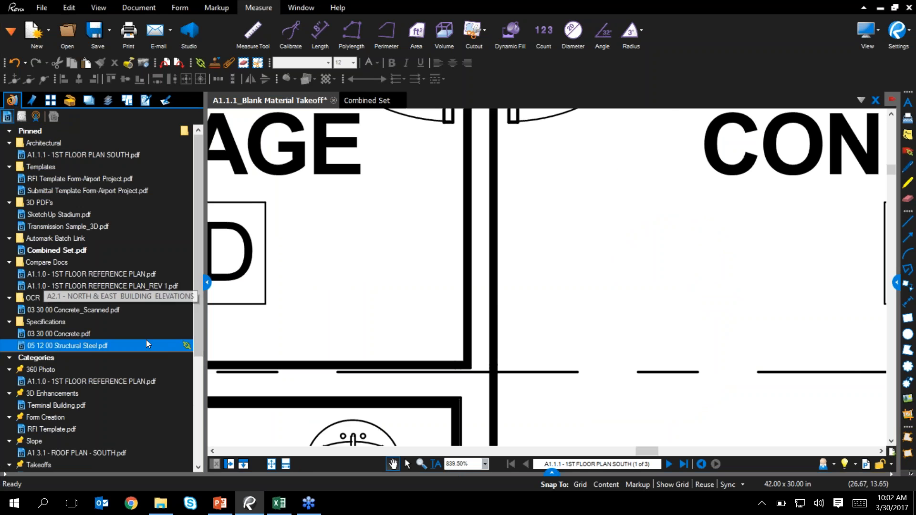
{"action": "left_click", "coordinate": [10, 131]}
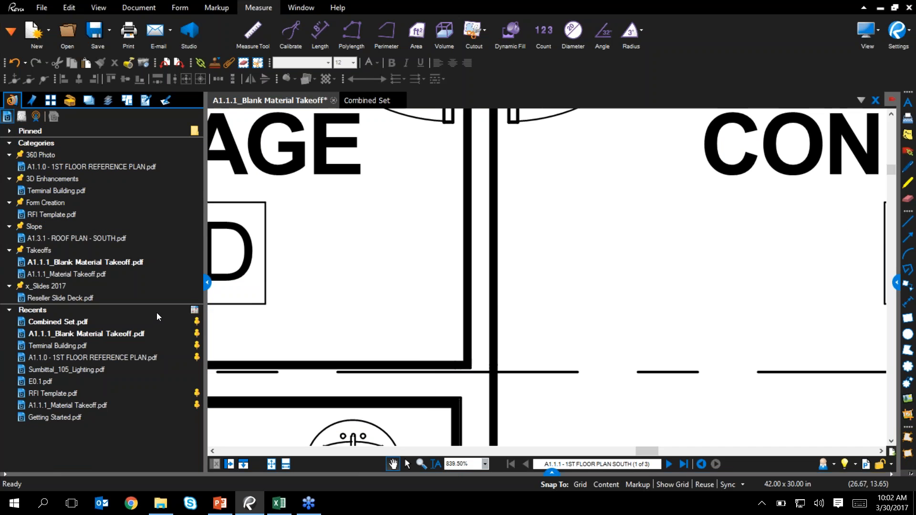
{"action": "left_click", "coordinate": [148, 214]}
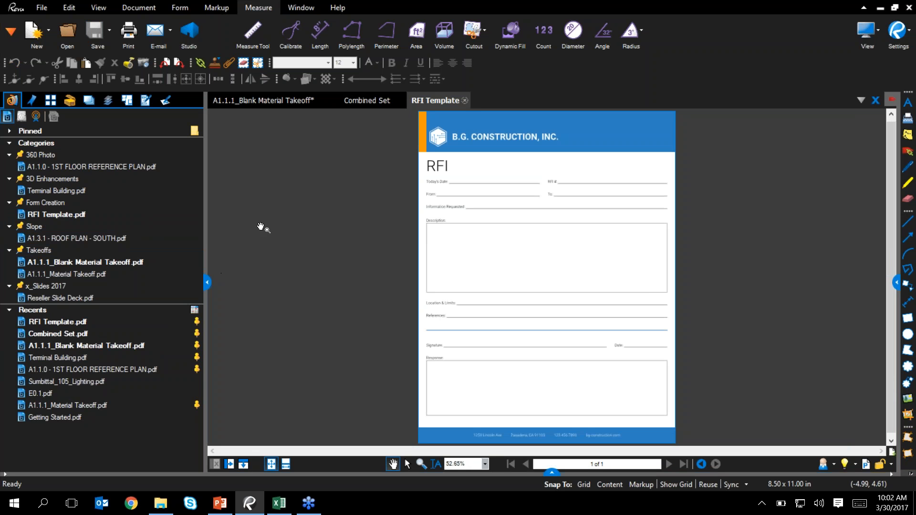
{"action": "left_click", "coordinate": [183, 11]}
{"action": "left_click", "coordinate": [243, 31]}
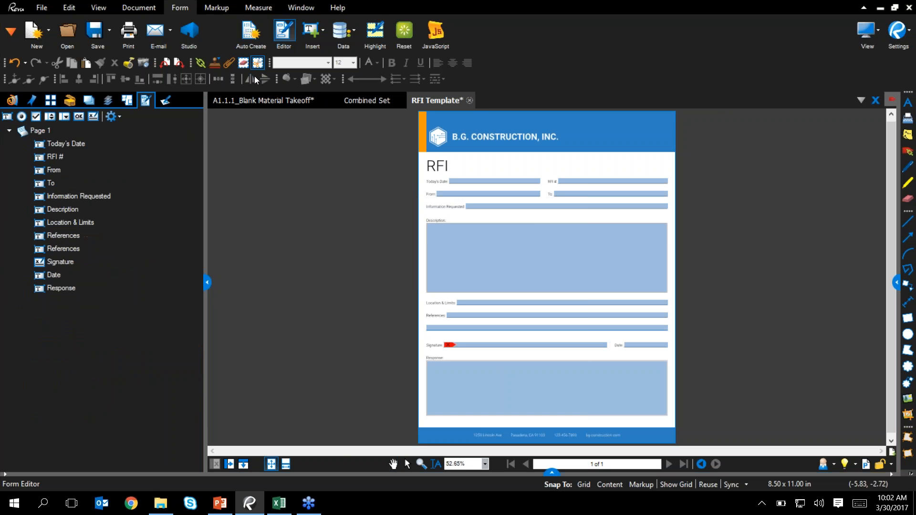
- Examine the Today's Date label up close and select its text to check that it is recognised as text
{"action": "scroll", "coordinate": [586, 222], "scroll_direction": "up", "scroll_amount": 2}
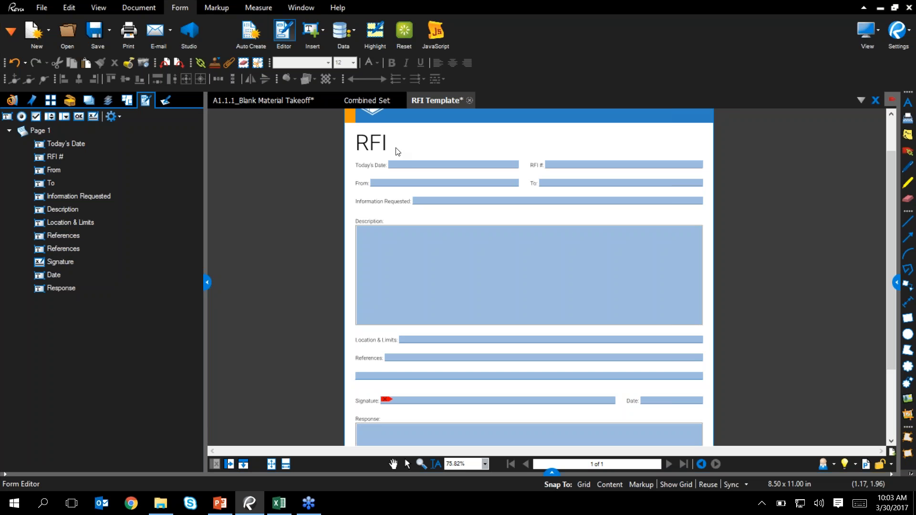
{"action": "scroll", "coordinate": [369, 156], "scroll_direction": "up", "scroll_amount": 5}
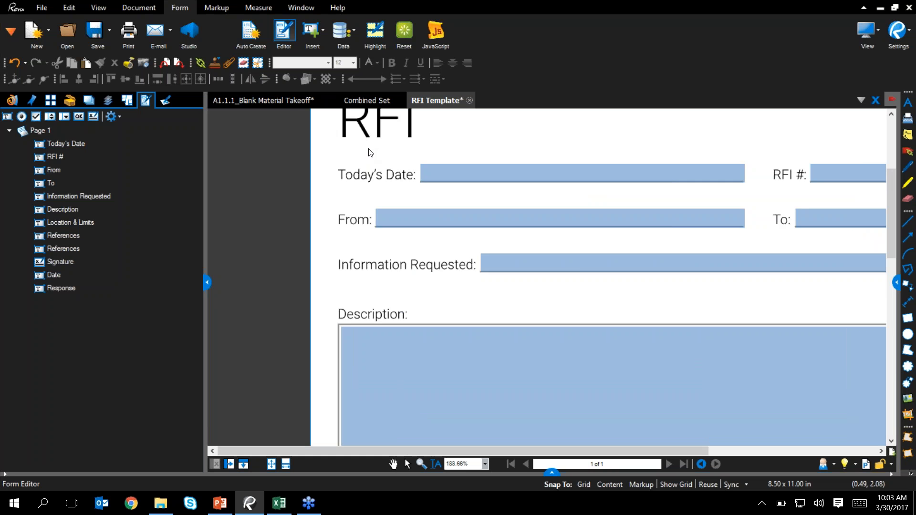
{"action": "scroll", "coordinate": [368, 153], "scroll_direction": "up", "scroll_amount": 2}
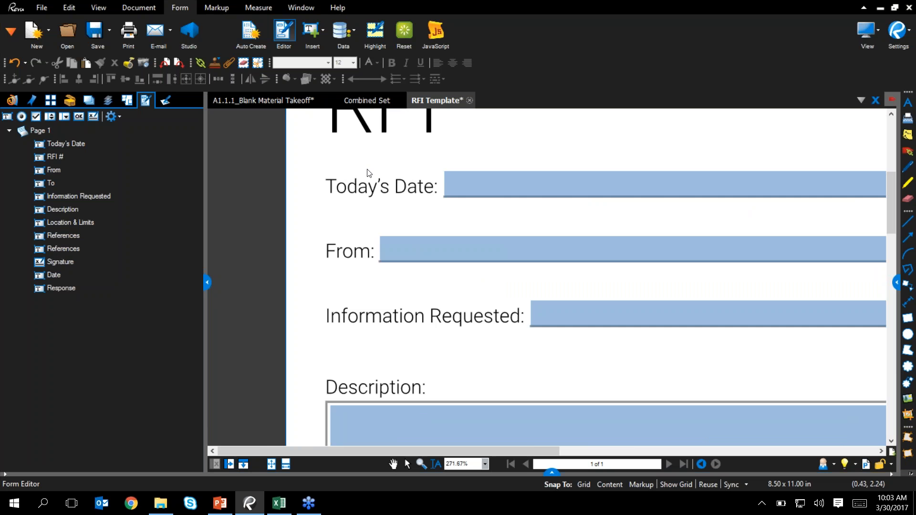
{"action": "scroll", "coordinate": [359, 194], "scroll_direction": "up", "scroll_amount": 15}
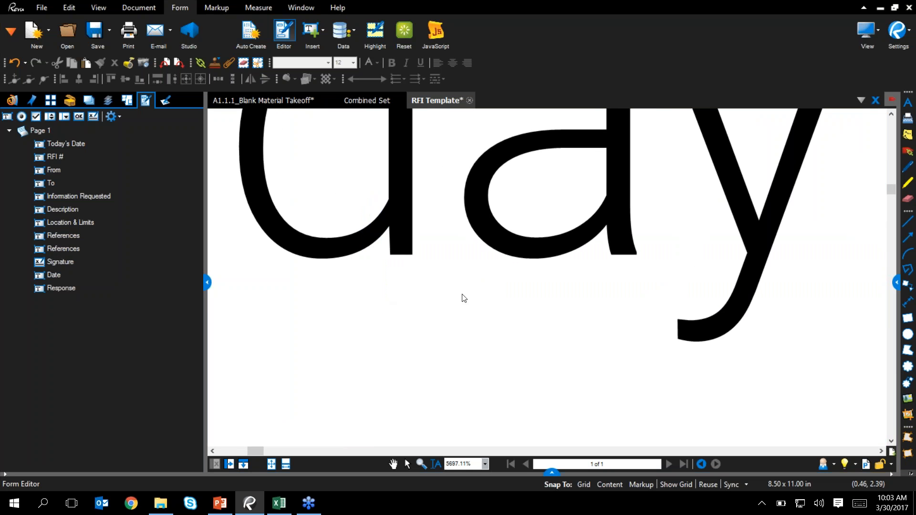
{"action": "scroll", "coordinate": [409, 288], "scroll_direction": "down", "scroll_amount": 8}
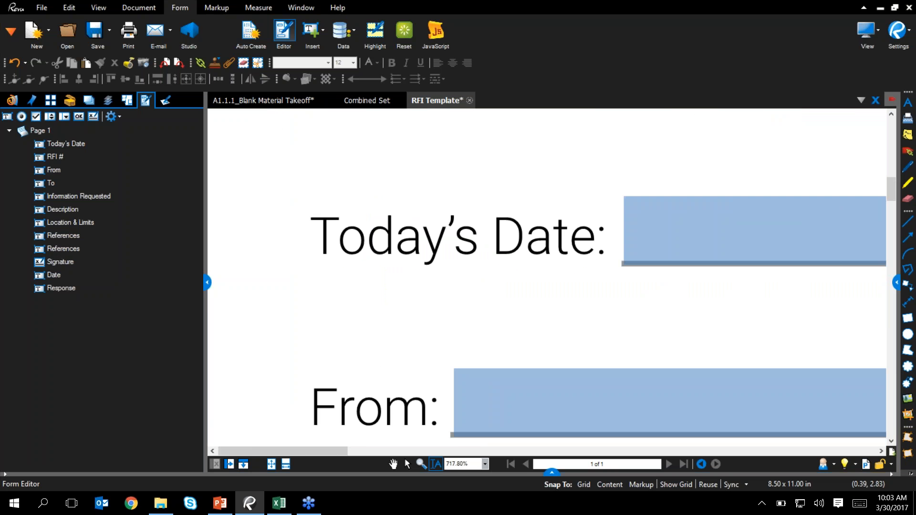
{"action": "left_click", "coordinate": [436, 464]}
{"action": "left_click_drag", "start_coordinate": [310, 267], "coordinate": [589, 279]}
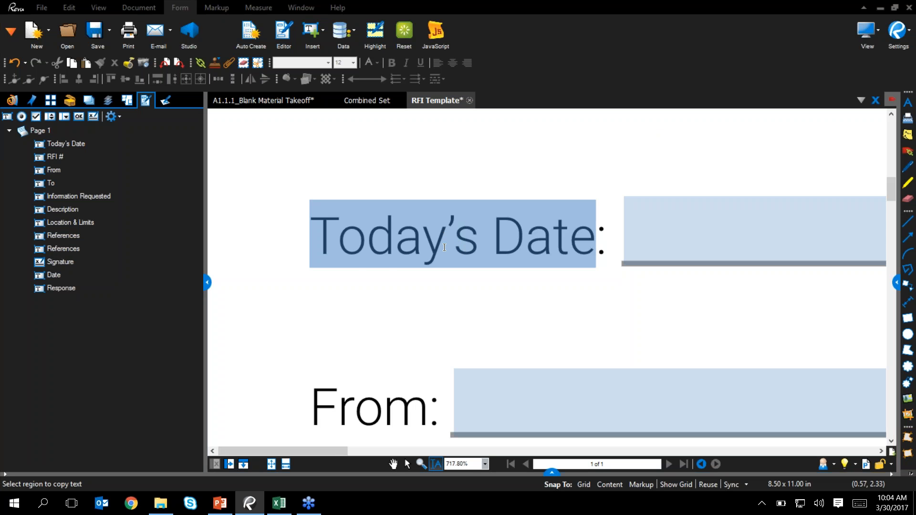
{"action": "key", "text": "Escape"}
- Place a check box field beside the RFI heading, above the Today's Date field, and tick it
{"action": "scroll", "coordinate": [395, 307], "scroll_direction": "down", "scroll_amount": 3}
{"action": "scroll", "coordinate": [534, 244], "scroll_direction": "down", "scroll_amount": 2}
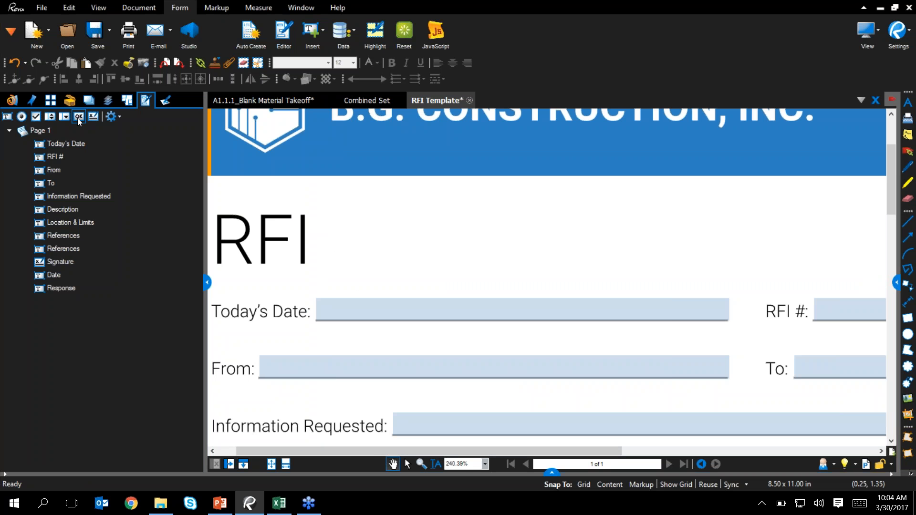
{"action": "left_click", "coordinate": [36, 116]}
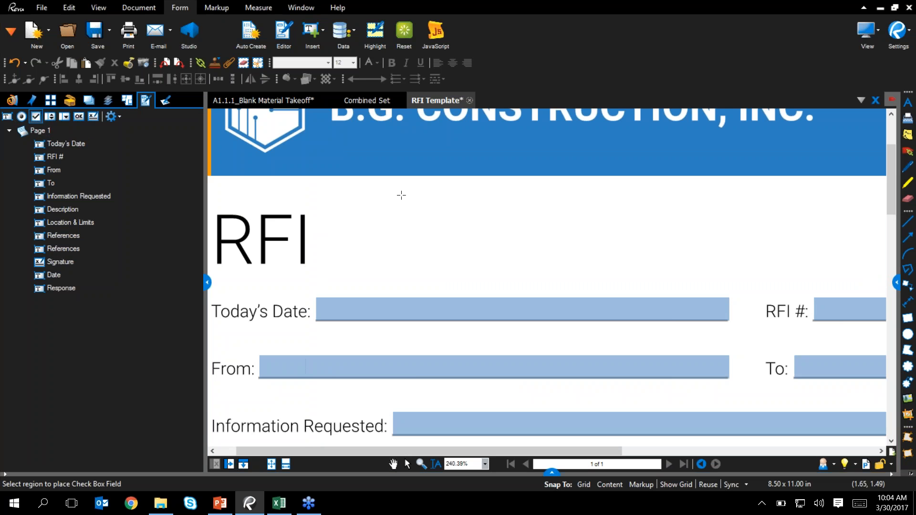
{"action": "left_click_drag", "start_coordinate": [382, 192], "coordinate": [465, 262]}
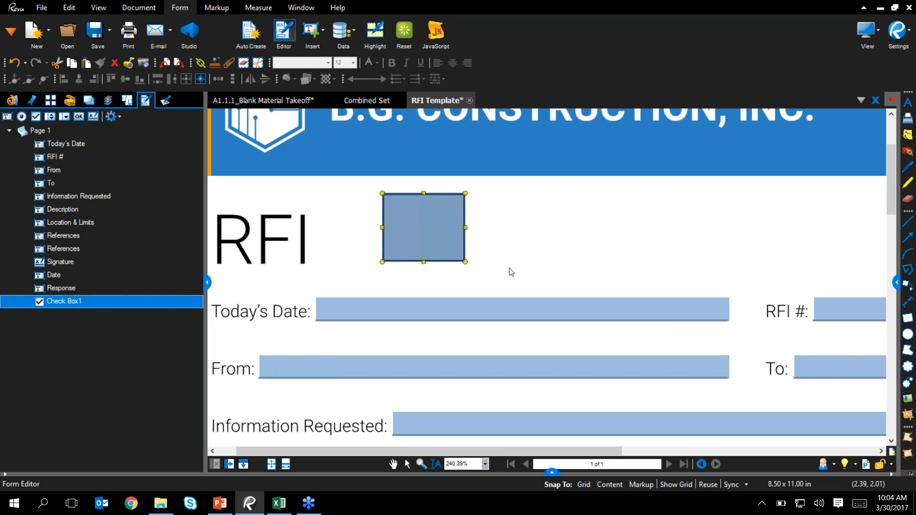
{"action": "left_click", "coordinate": [444, 248]}
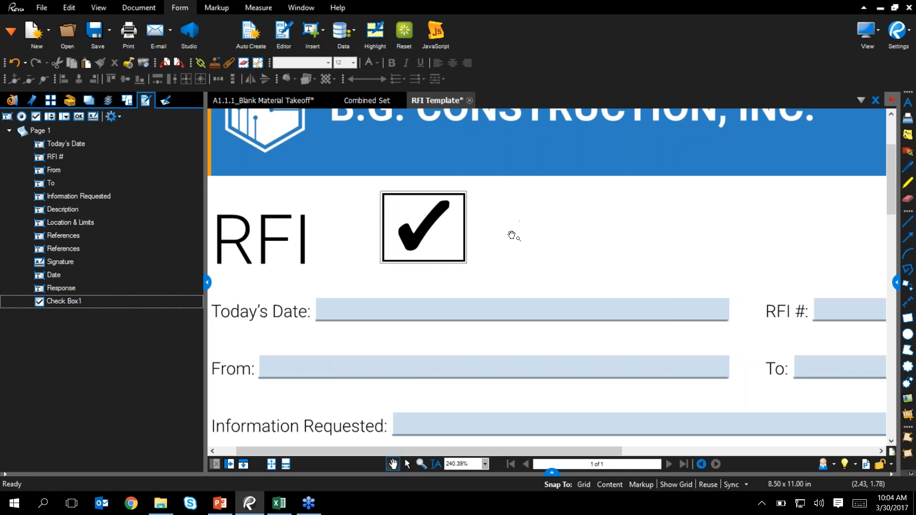